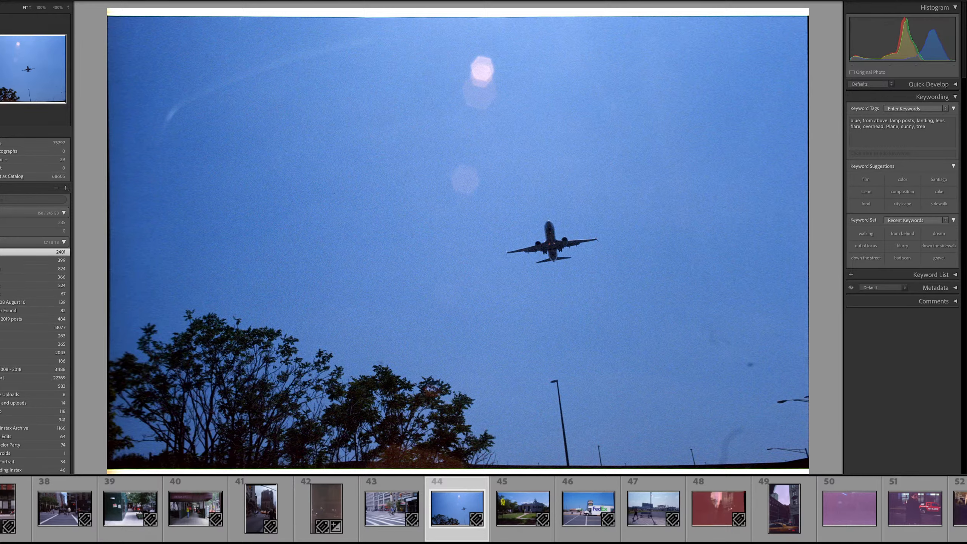
- Add the keyword truck to photo 46, showing the FedEx van
key(Right)
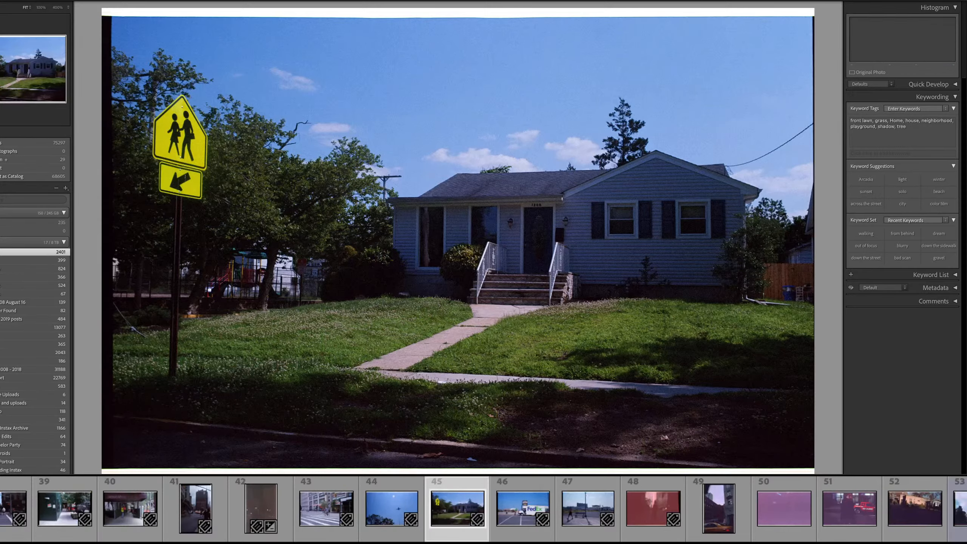
key(Right)
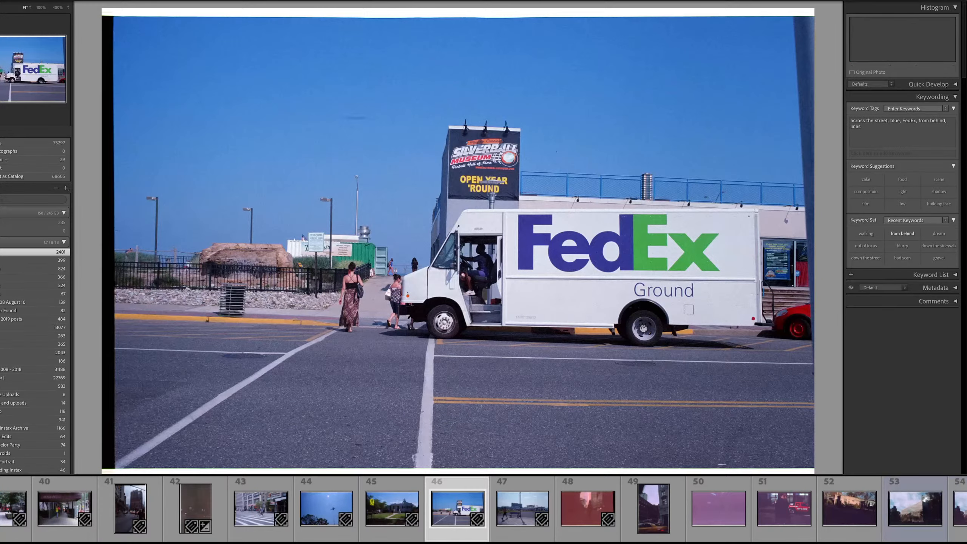
key(Right)
key(Left)
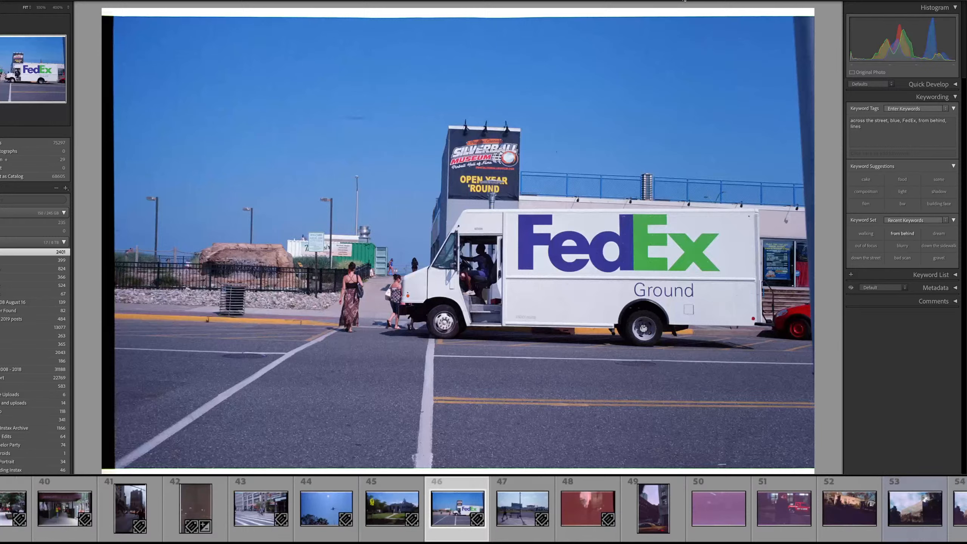
click(862, 127)
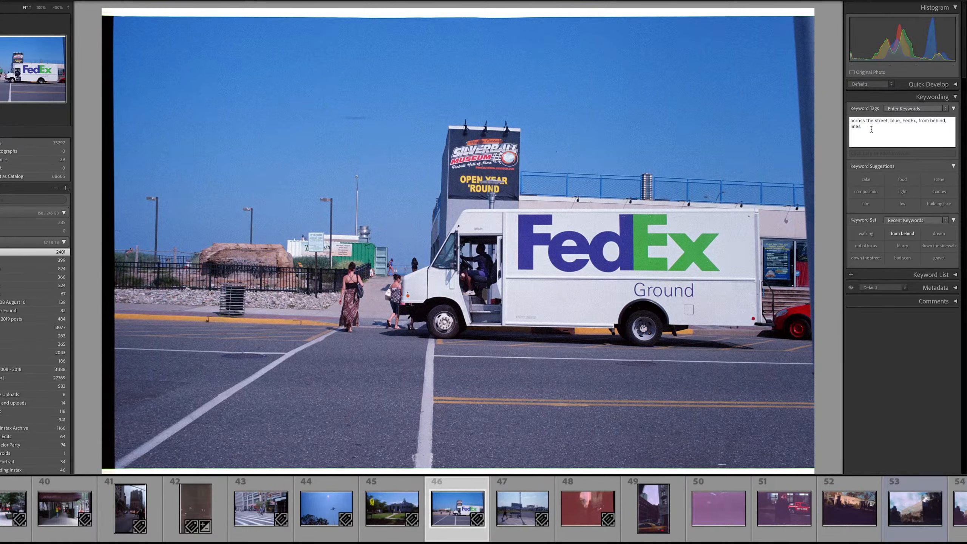
text(,)
text( truck blu)
key(BackSpace)
key(BackSpace)
key(Return)
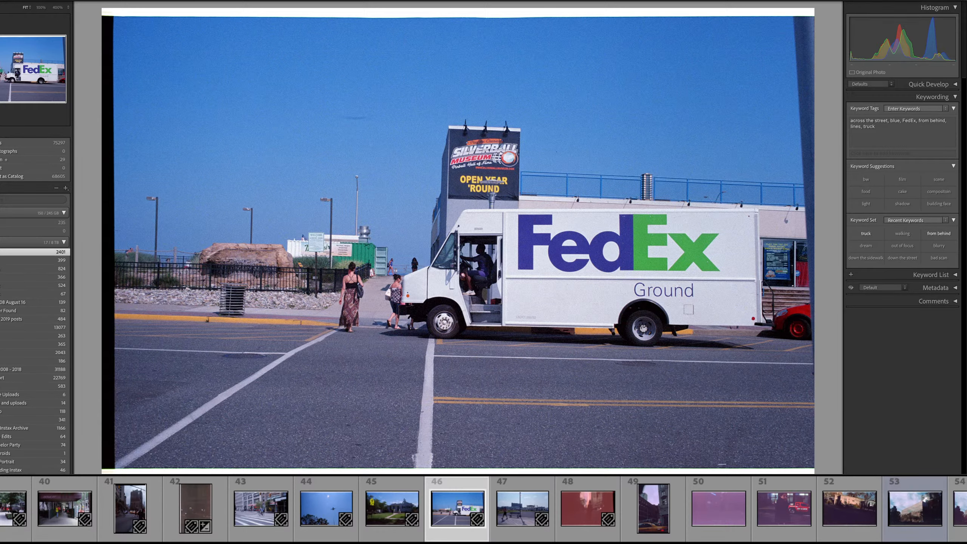
- Tag photo 49, showing the yellow cab, with the keywords under-exposed, taxi, buildings and looking up
key(Right)
key(Right)
key(Right)
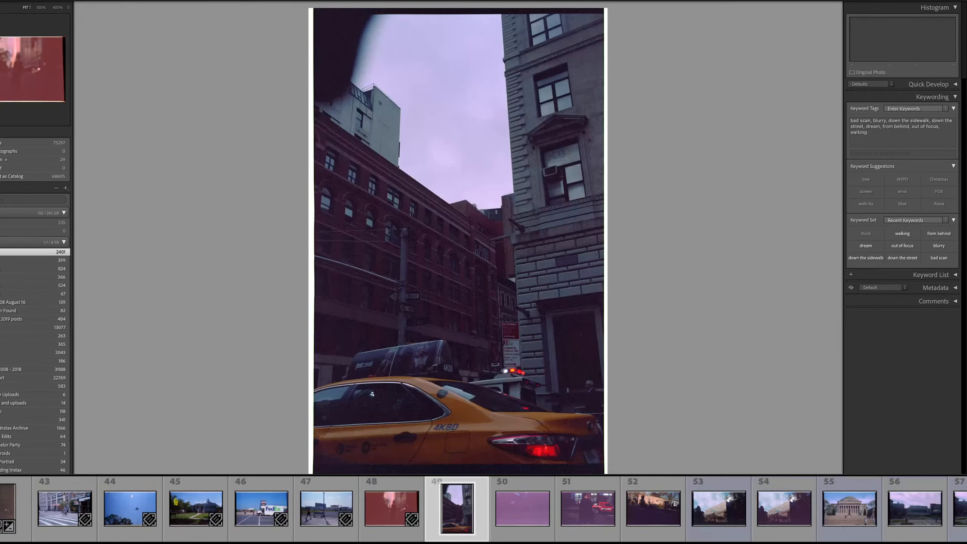
click(875, 124)
text(under-exposed,)
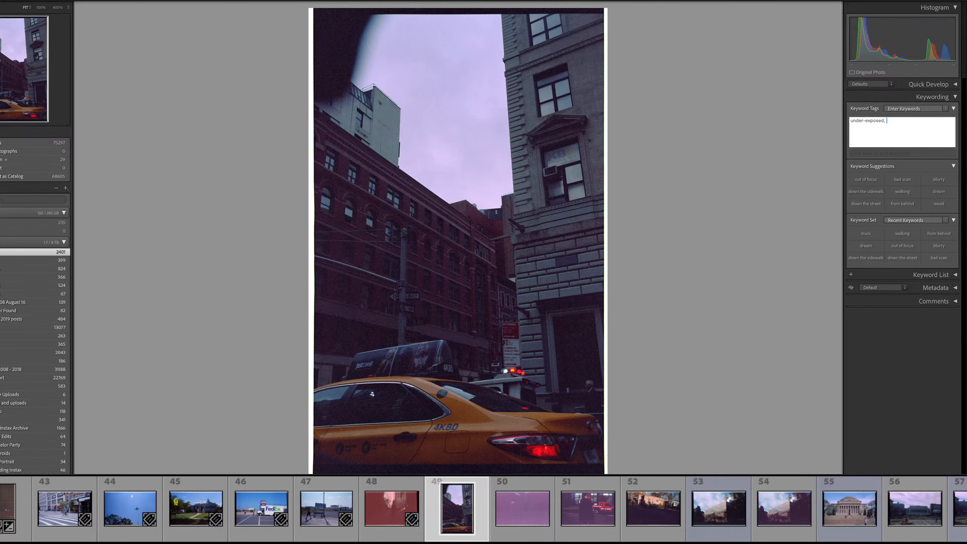
text(tax)
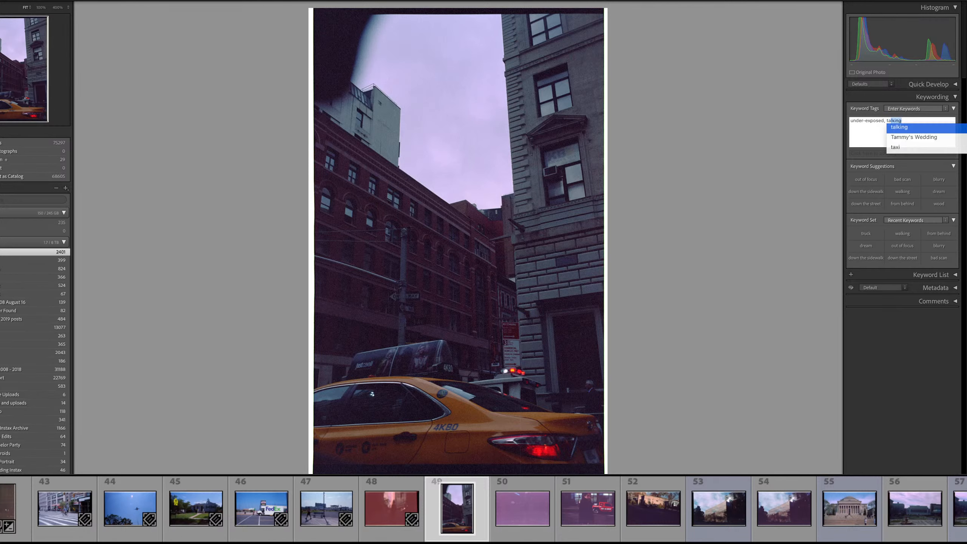
text(i, )
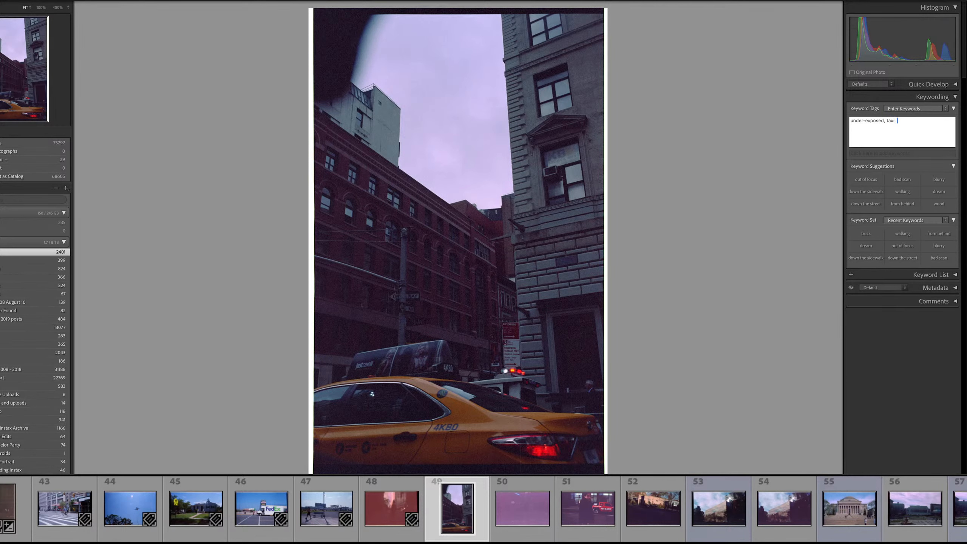
text(buildings, looking up)
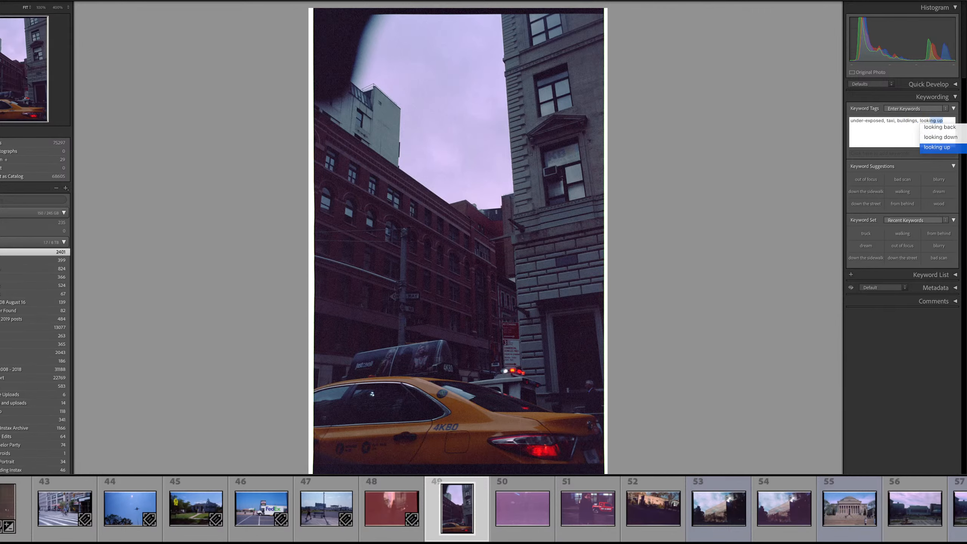
key(Return)
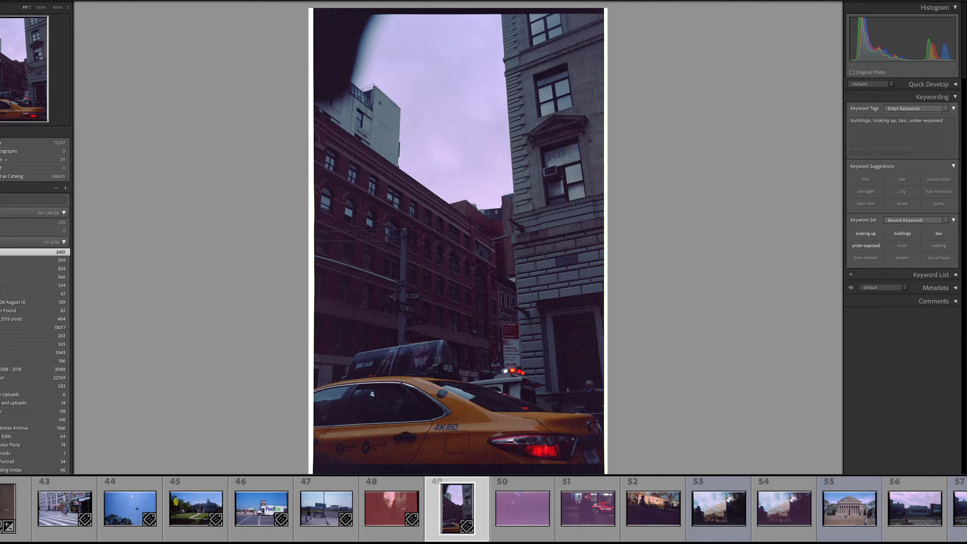
- Add the keyword nyc to the yellow cab photo
click(921, 122)
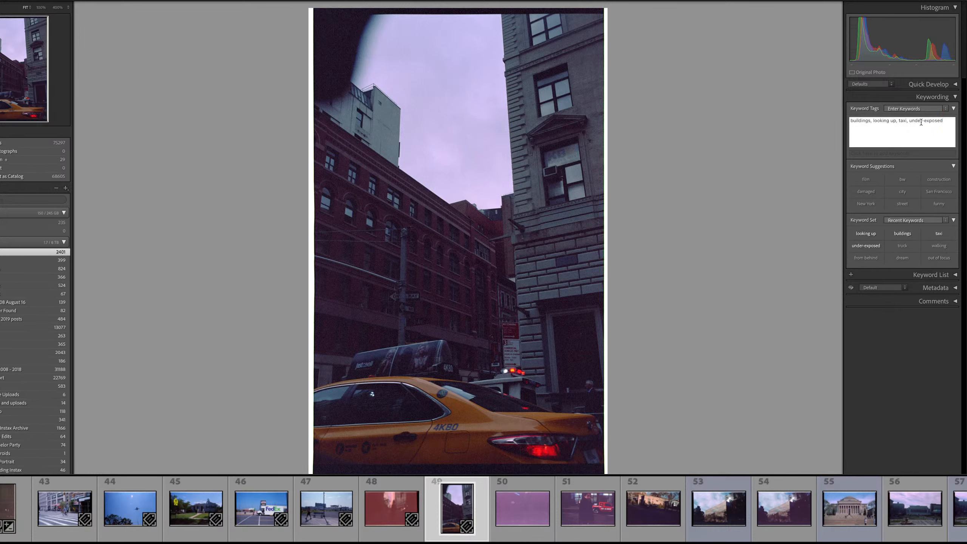
text(, nyc)
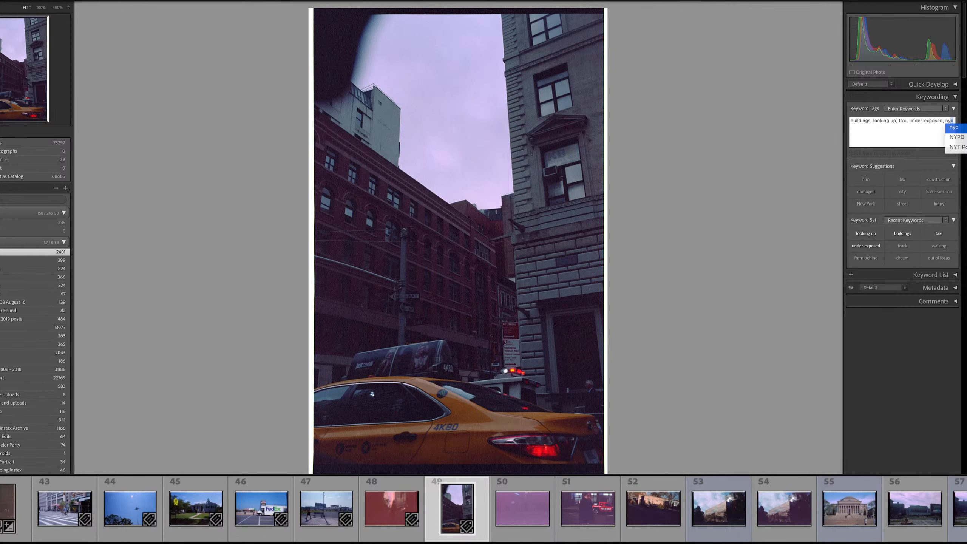
key(Return)
- Tag photo 51, showing the woman in front of the Pop-A-Lock truck, with her first name and nyc
key(Right)
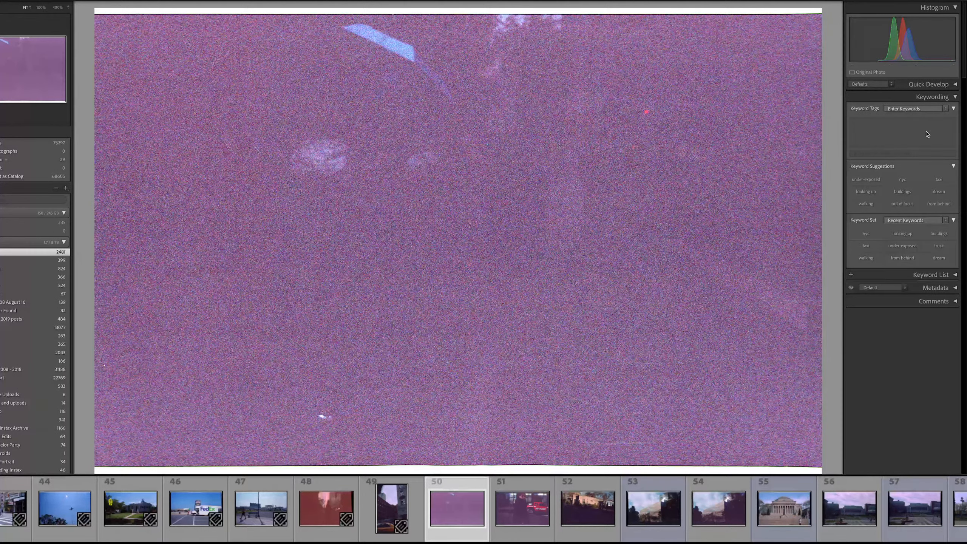
key(Right)
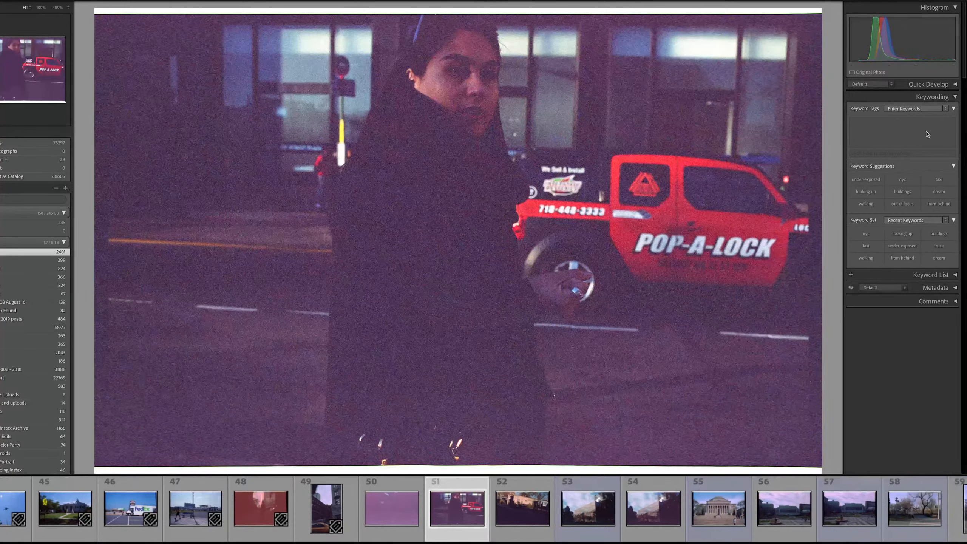
click(927, 132)
text(Alexa)
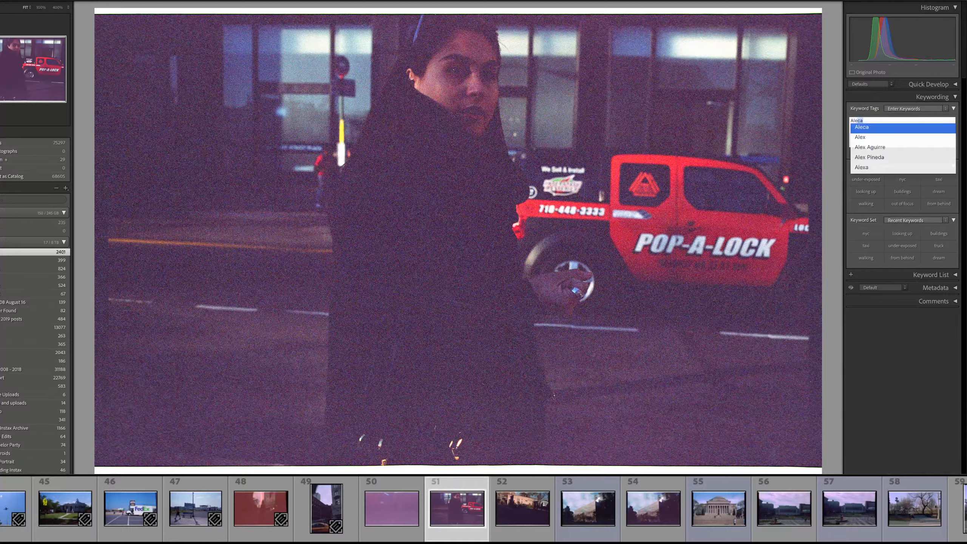
key(Return)
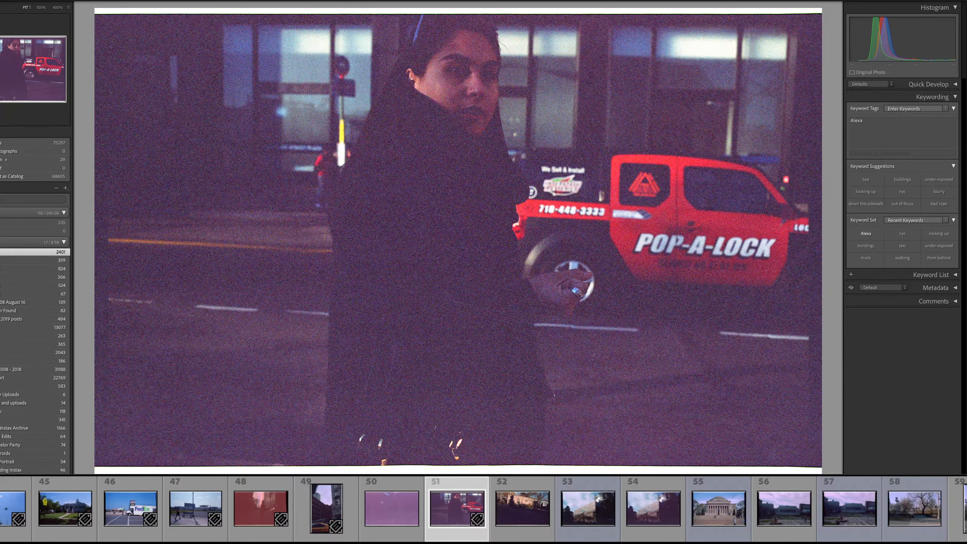
click(927, 131)
text(Ny)
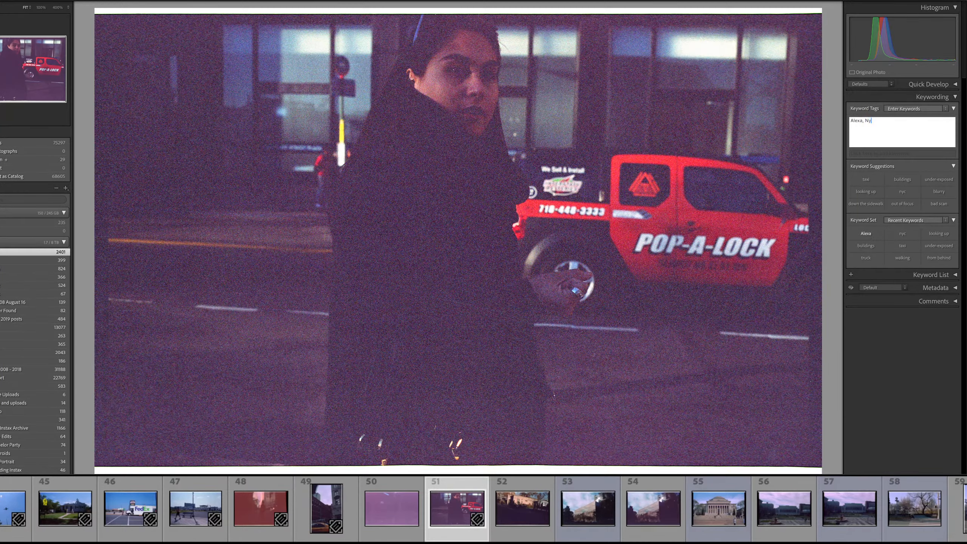
key(Return)
- Add the keyword red to the Pop-A-Lock truck photo
text(red, pol)
key(BackSpace)
key(BackSpace)
text(p-a-)
key(BackSpace)
key(BackSpace)
key(BackSpace)
key(BackSpace)
key(BackSpace)
key(BackSpace)
key(Return)
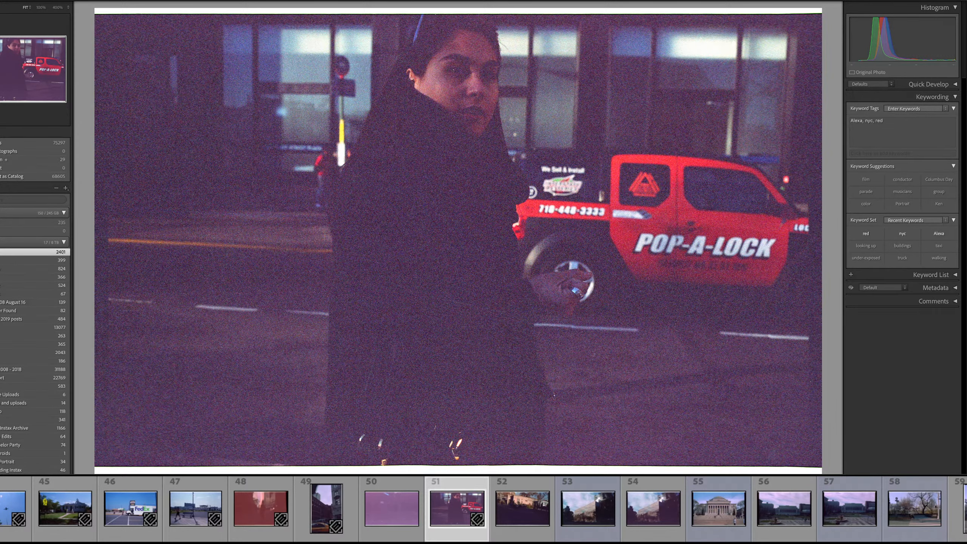
- Tag photo 52, showing people walking past a low stone building, with shot from the hip, shadows, park and couple
key(Right)
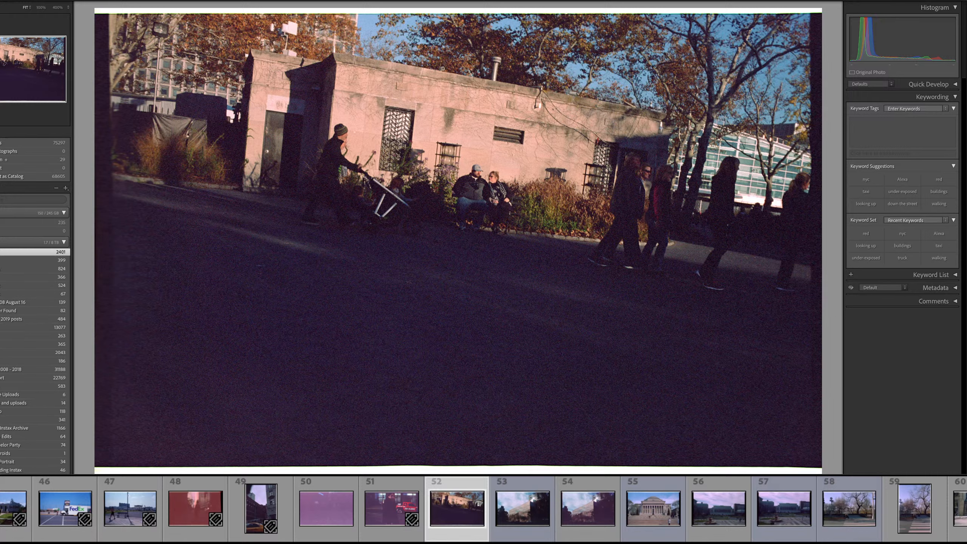
click(921, 125)
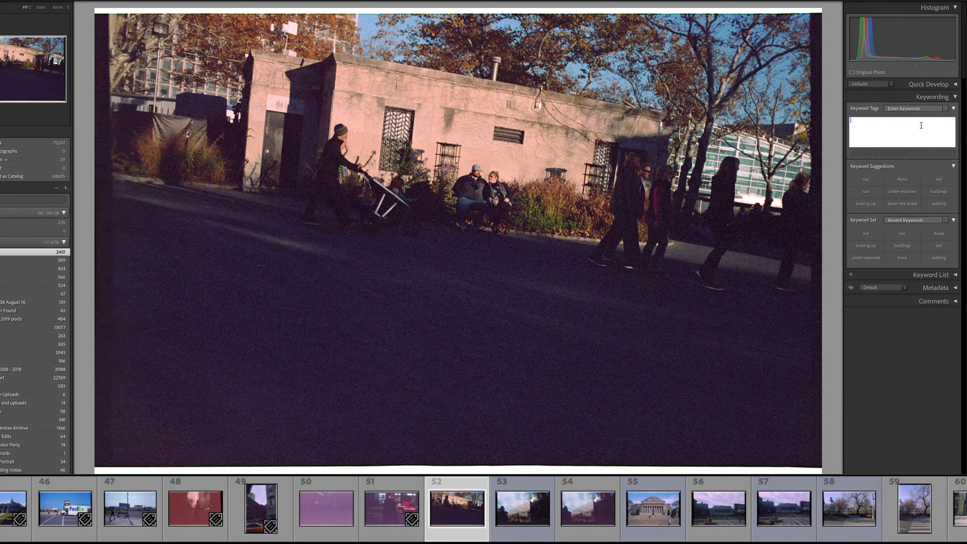
text(shot from the hip, cshadows, )
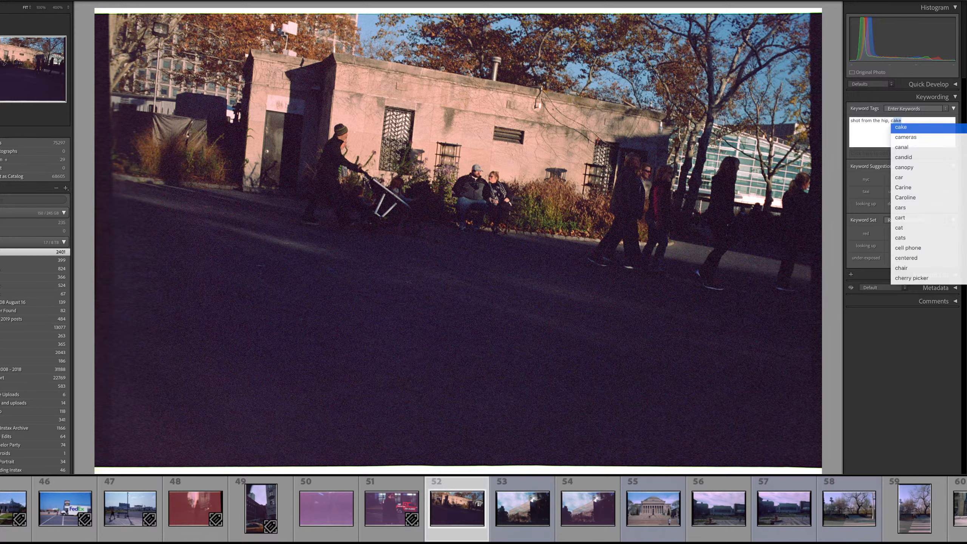
text(pa)
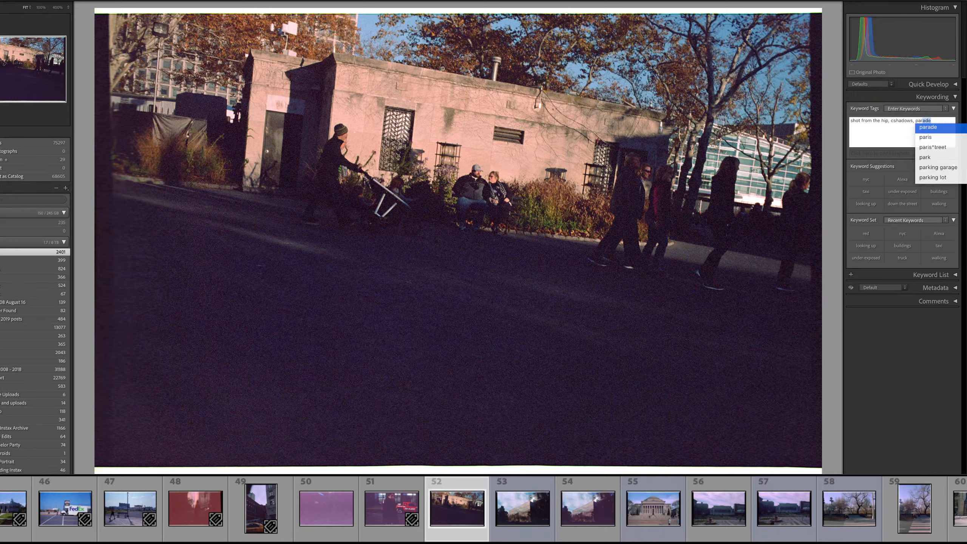
key(BackSpace)
key(BackSpace)
key(BackSpace)
key(BackSpace)
key(BackSpace)
key(BackSpace)
key(BackSpace)
key(BackSpace)
key(BackSpace)
key(BackSpace)
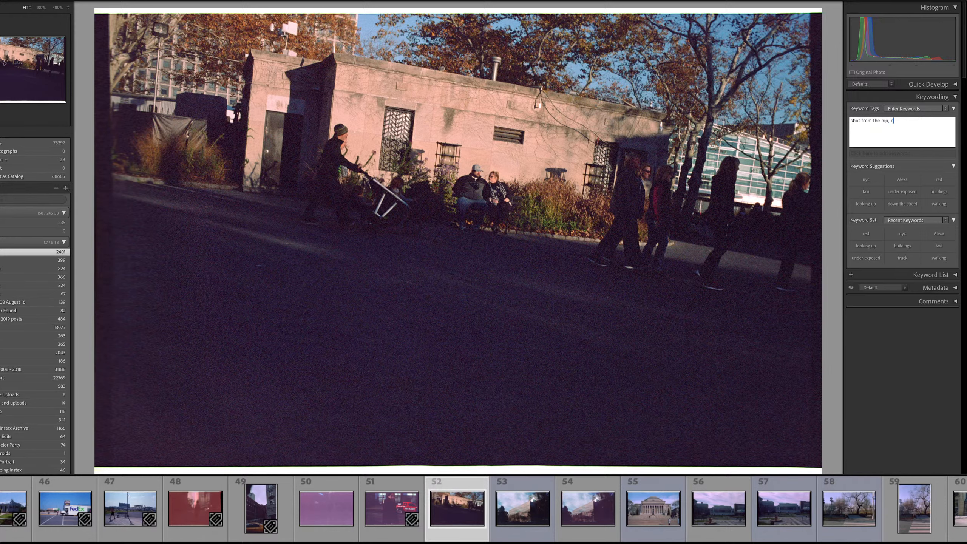
text(hadows, park, couple)
key(Return)
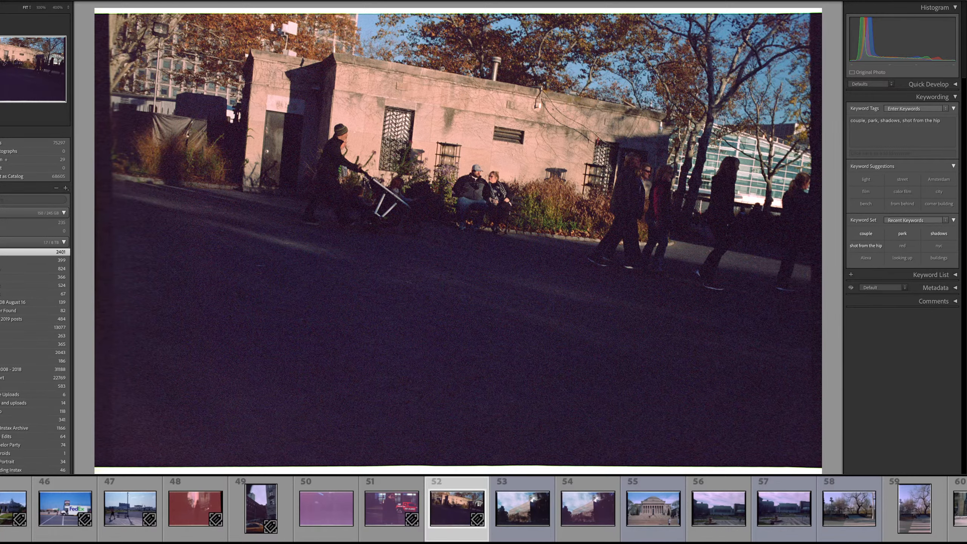
- Enter the keywords building and reflection for photo 53, showing the sunlit glass-fronted building
key(Right)
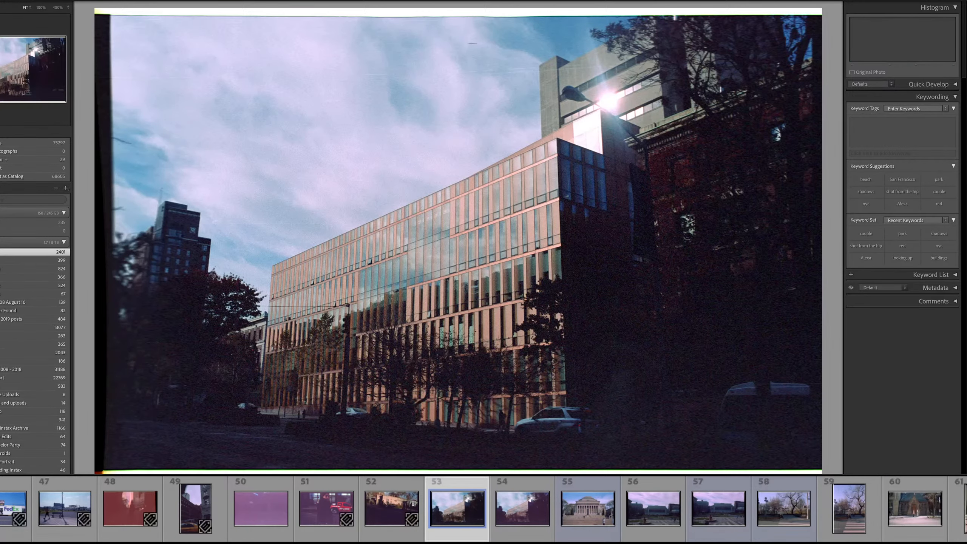
click(895, 140)
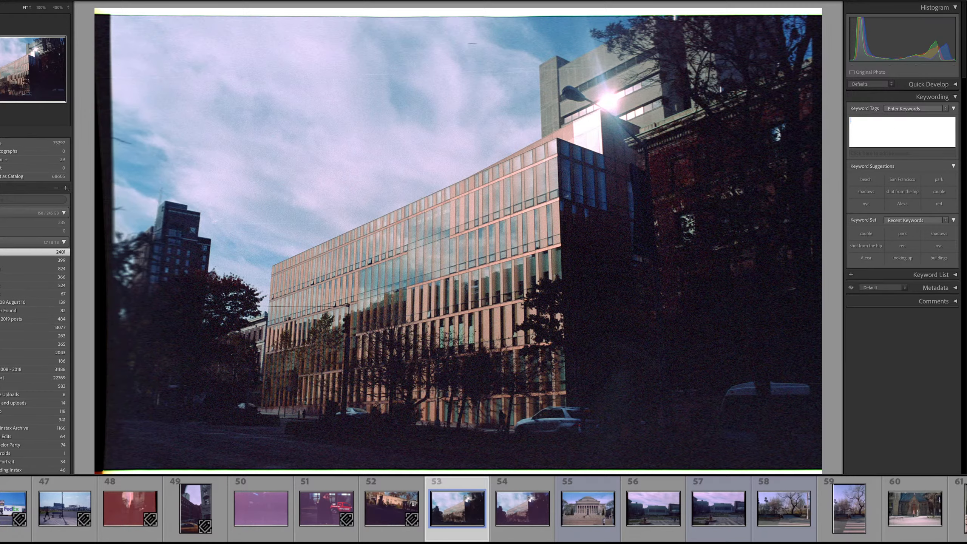
text(bi)
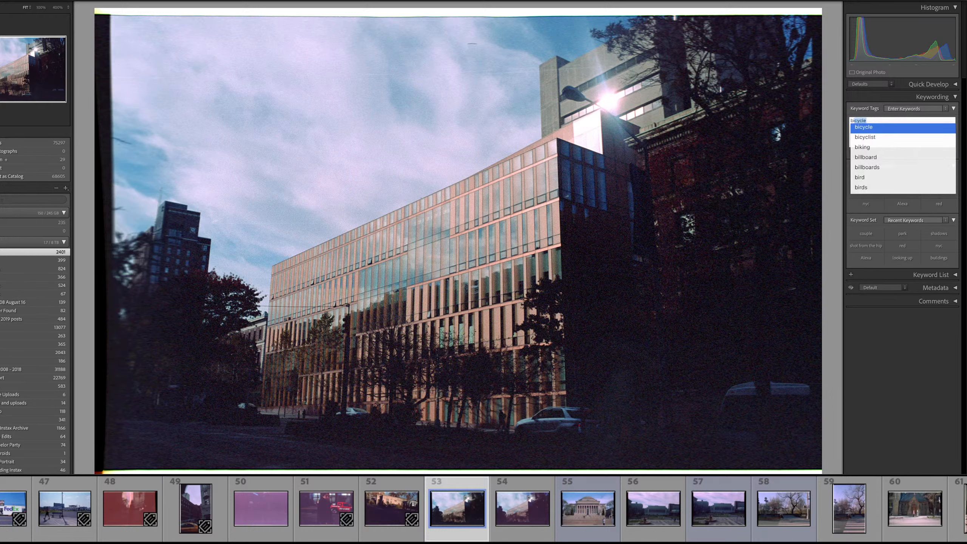
text(ul)
key(BackSpace)
key(BackSpace)
key(BackSpace)
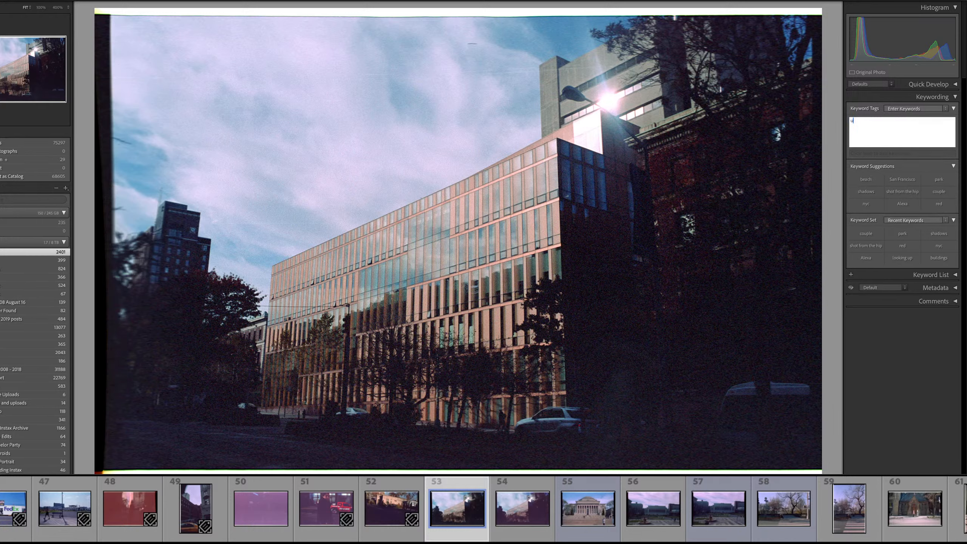
key(BackSpace)
text(buildings)
key(Return)
key(BackSpace)
text(, refe)
text(lection,)
- Add the keywords sky, sunlight, lines, contrast, bronze and across the street to photo 53
text( sky,)
text( sun)
text(light,)
text( lines, contr)
text(, )
text(bronze,)
text(acr)
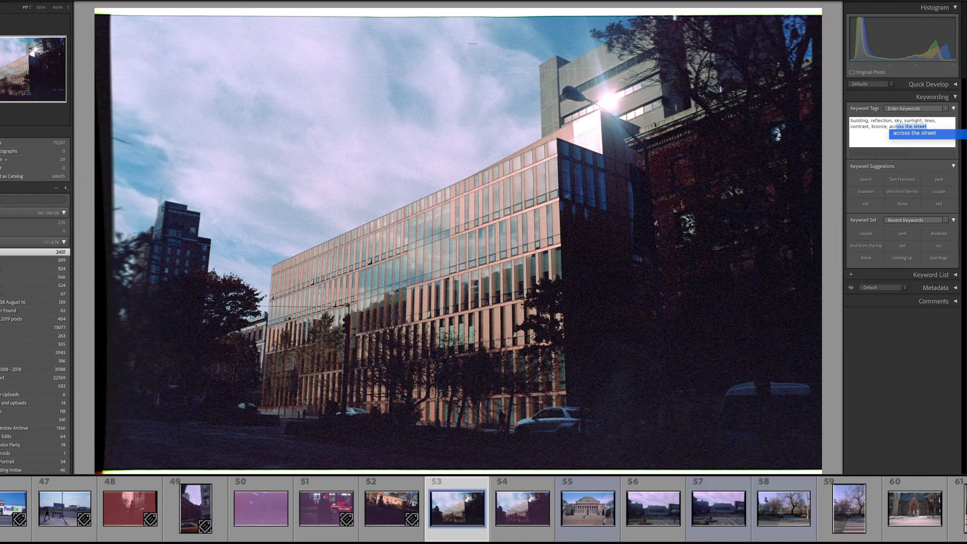
key(Return)
- Try to apply the keywords of photo 53 to the near-identical photo 54 by selecting both together
key(Right)
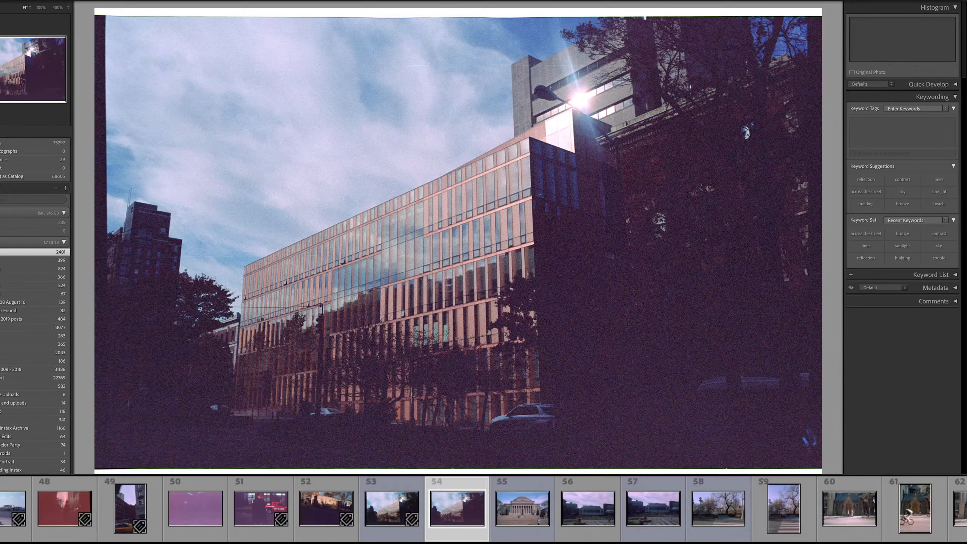
super+click(382, 497)
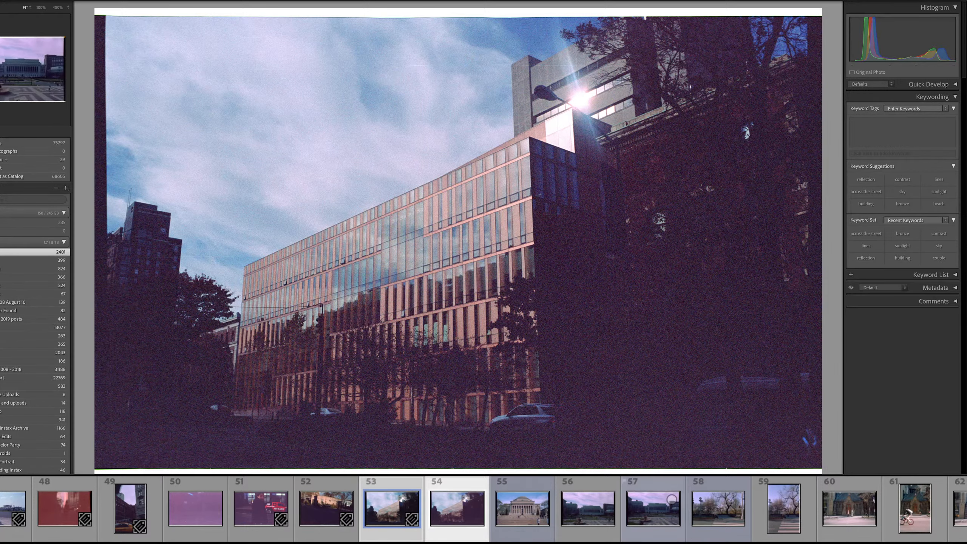
click(389, 514)
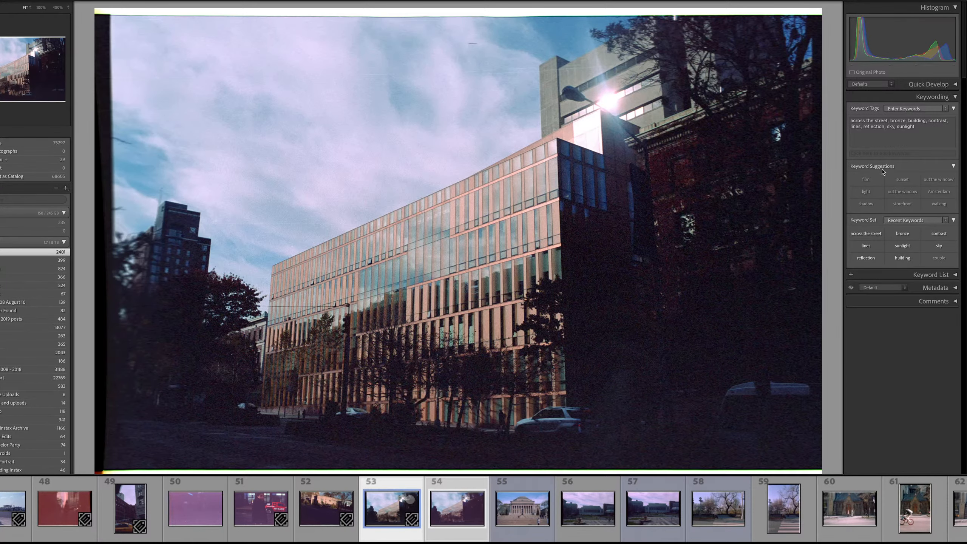
click(911, 134)
key(Return)
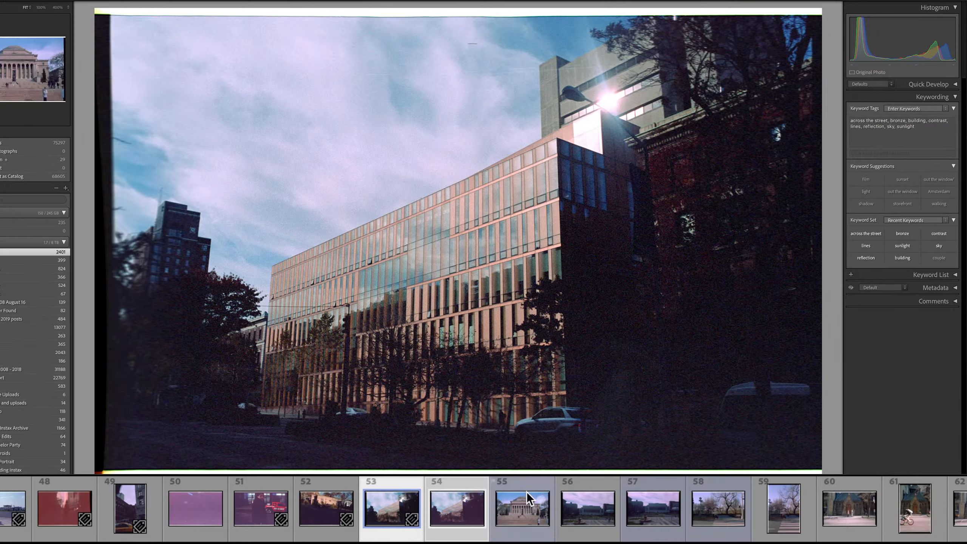
click(511, 514)
click(444, 512)
click(378, 508)
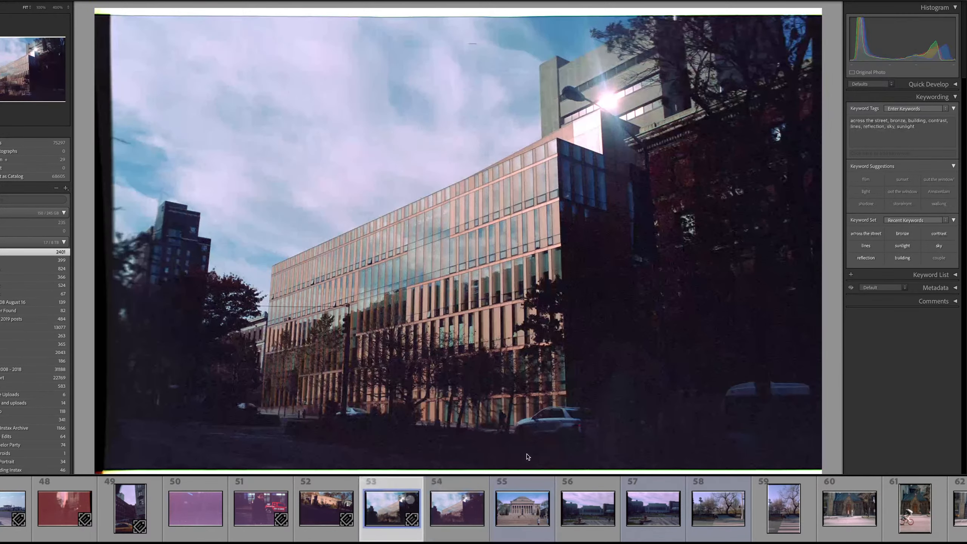
- Copy the full keyword list of photo 53 and apply it to the near-identical photo 54
click(923, 140)
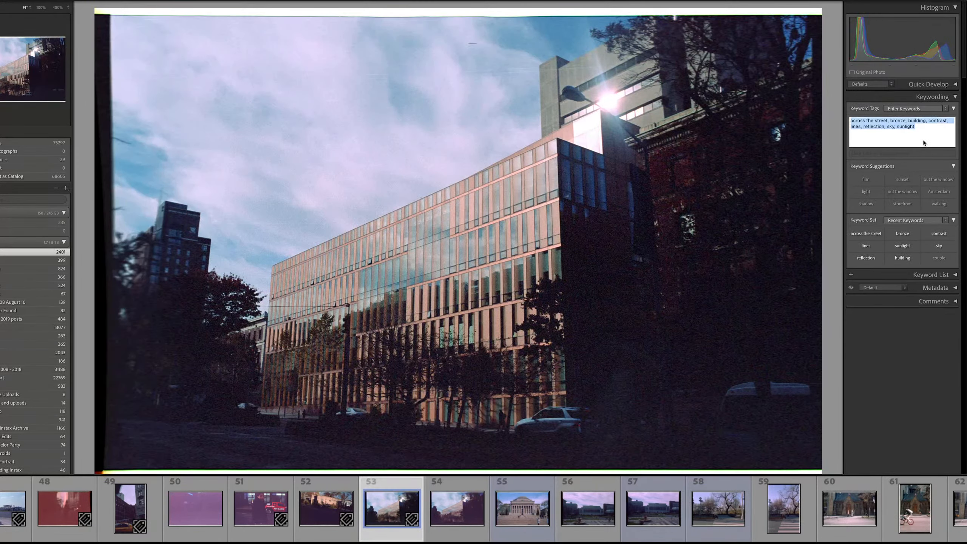
click(450, 510)
click(881, 129)
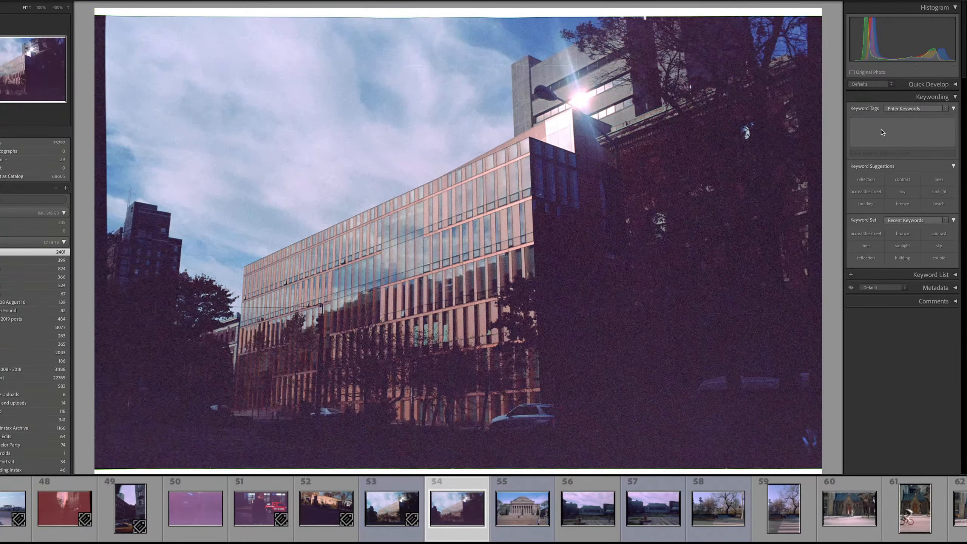
text(across the street, bronze, building, contrast, lines, reflection, sky, sunlight)
key(Return)
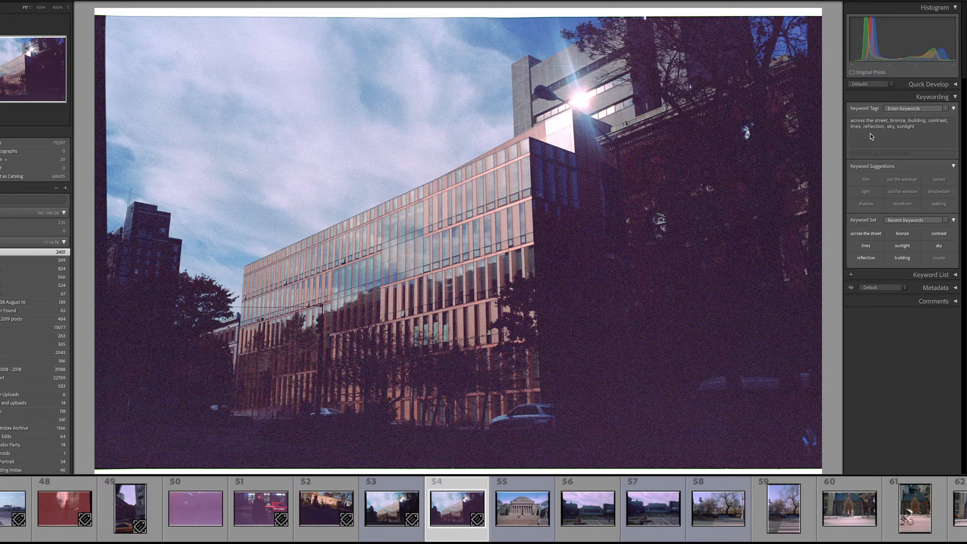
- Enter the keywords Columbia University, campus and building for photo 55, showing the domed, columned library
key(Right)
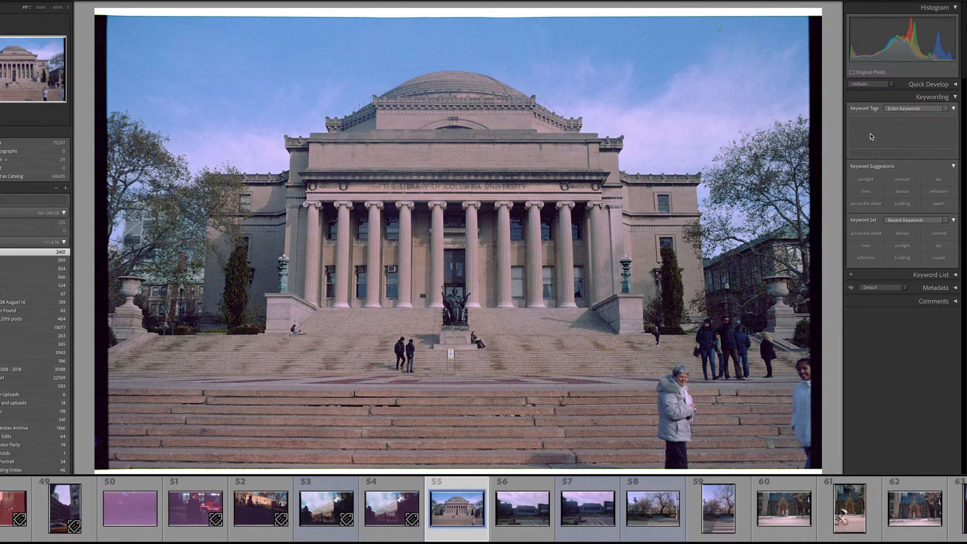
click(892, 130)
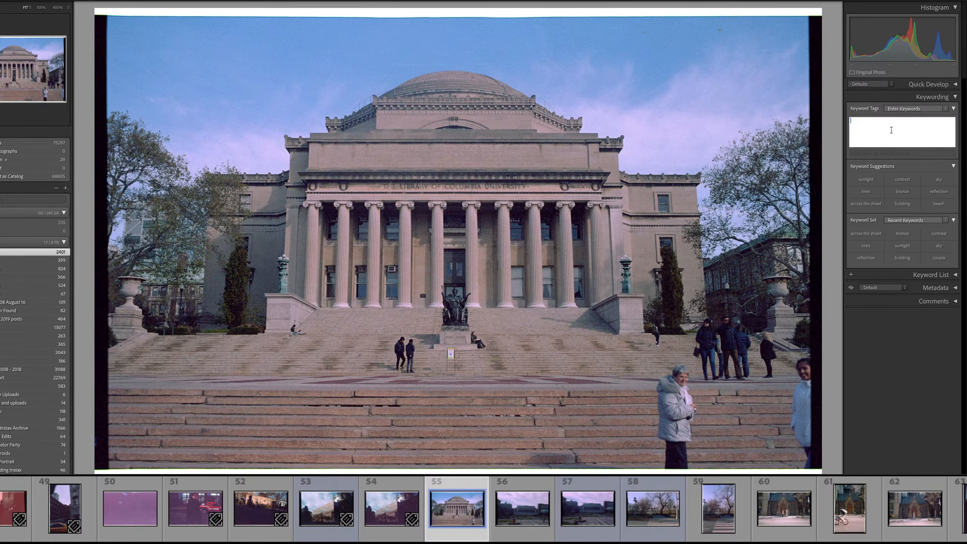
text(Col)
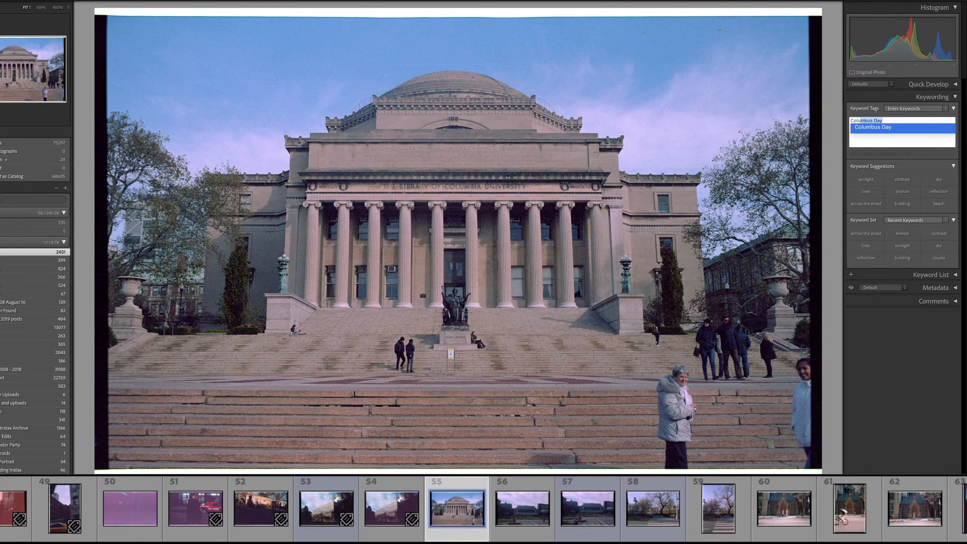
text(um)
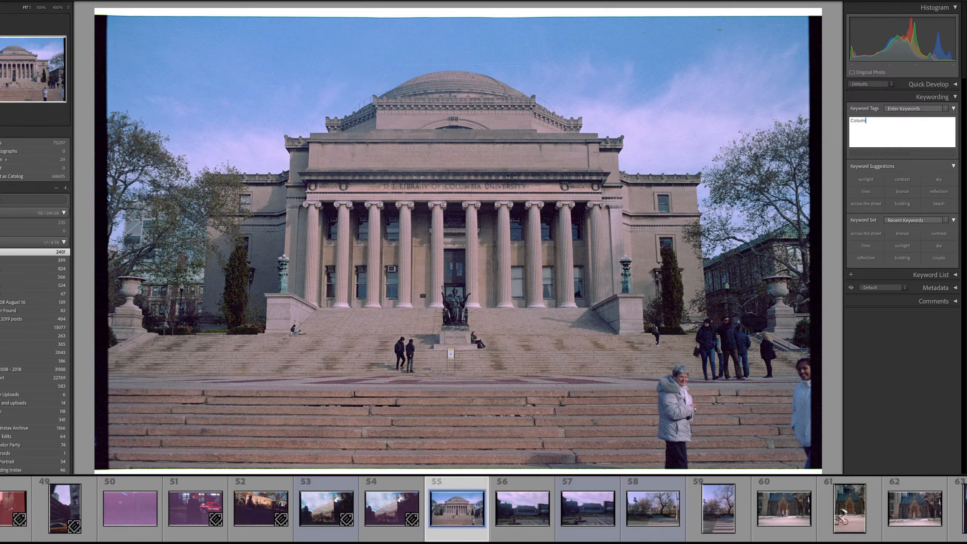
key(BackSpace)
key(BackSpace)
text(bia University, campus, building, f)
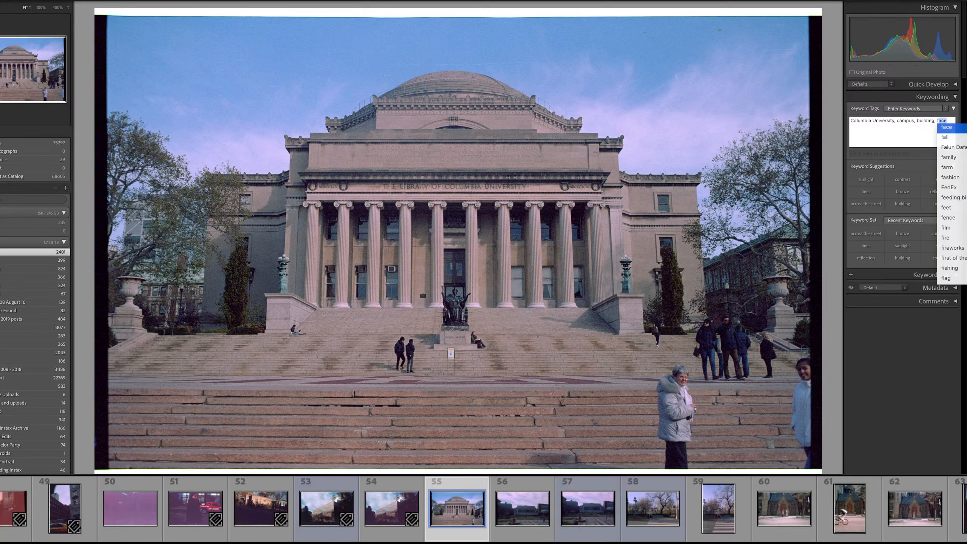
key(BackSpace)
key(BackSpace)
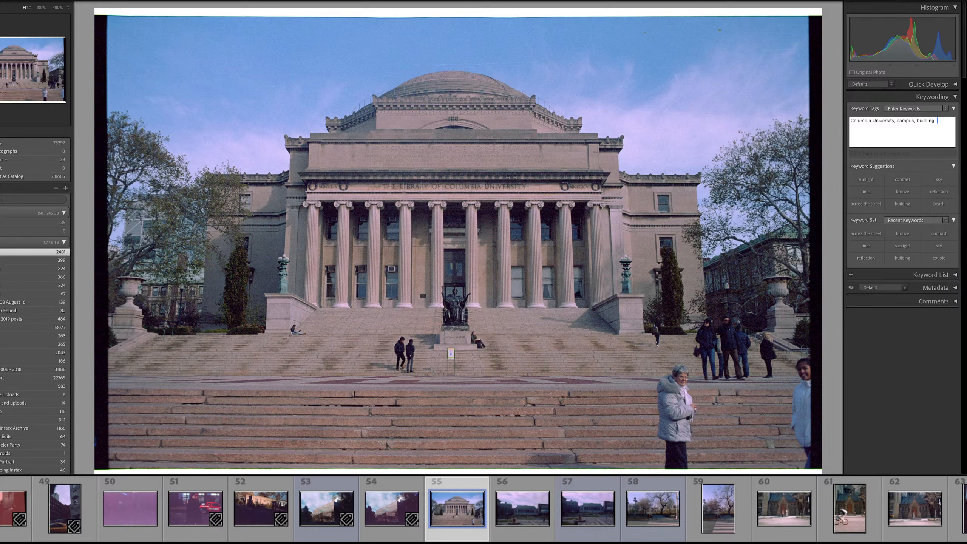
- Add the keywords casual, stairs, centered, sculpture and looking back to photo 55
text(casual)
text(, )
text(stairs, )
text(centered)
text(, sculpter)
key(BackSpace)
key(BackSpace)
text(re)
key(BackSpace)
key(BackSpace)
text(ure, le)
key(BackSpace)
key(BackSpace)
text(, looking back)
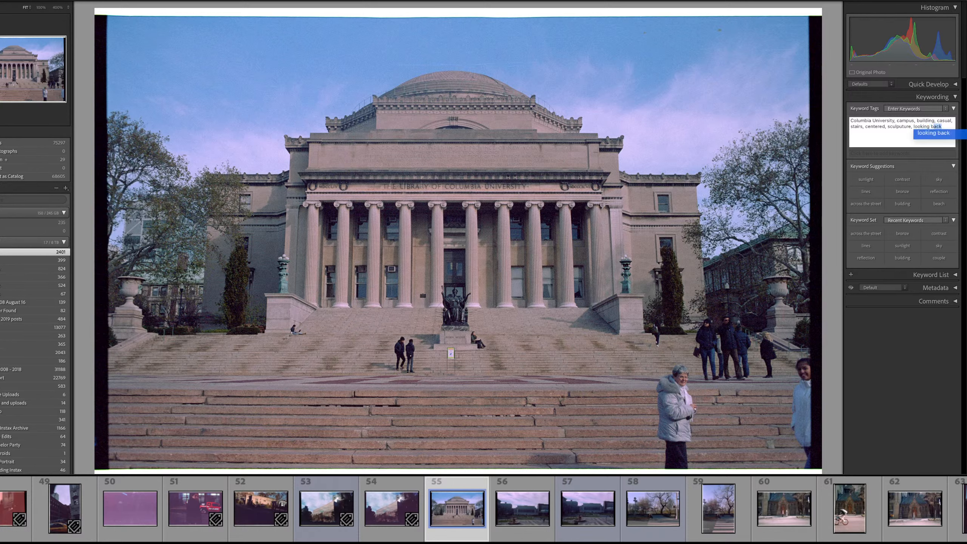
key(Return)
- Enter the keywords Columbia University and campus for photo 56, showing the plaza in front of the columned building
key(Right)
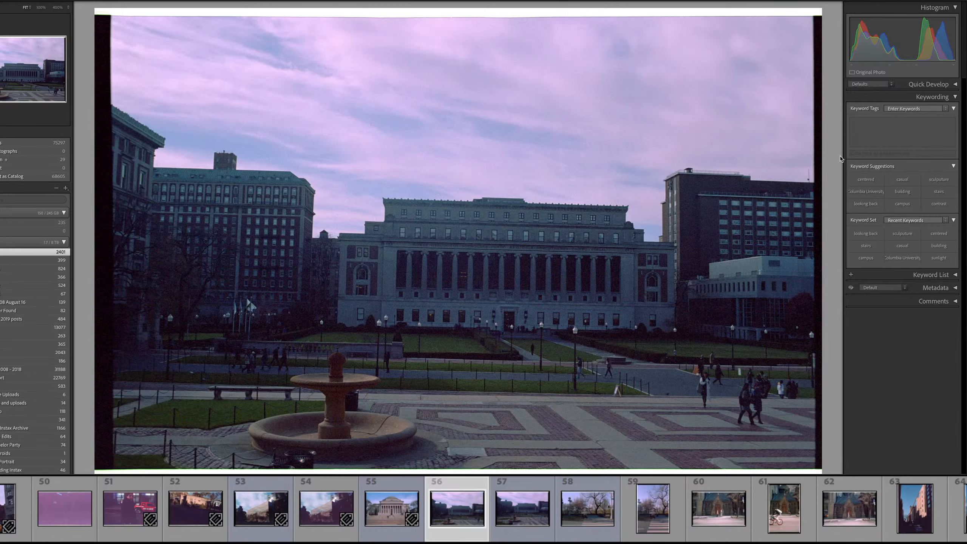
click(886, 134)
click(887, 134)
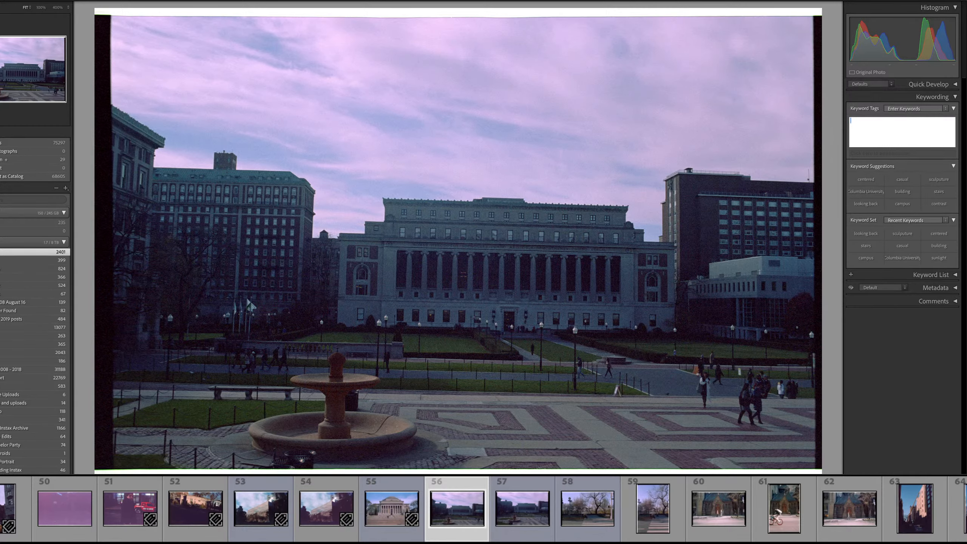
text(col)
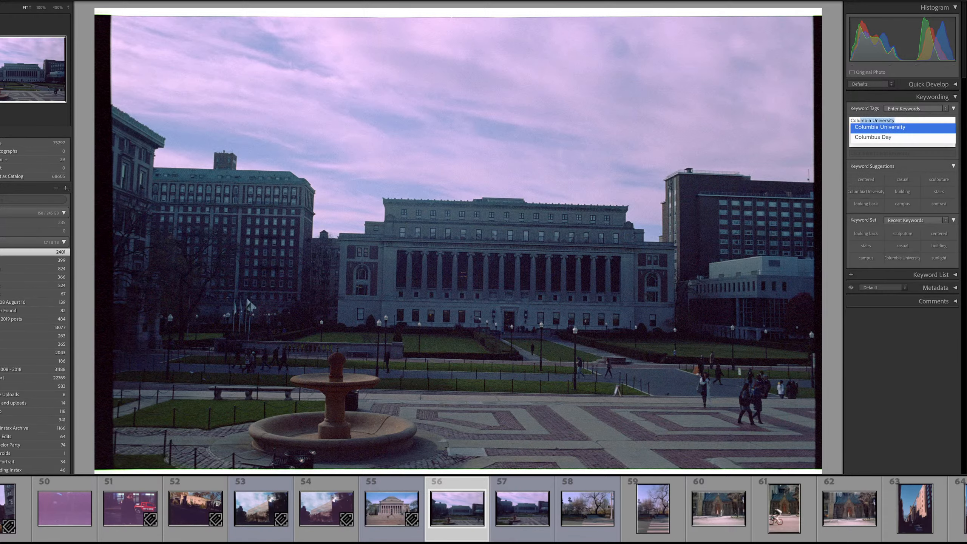
key(Return)
text(camp)
key(Return)
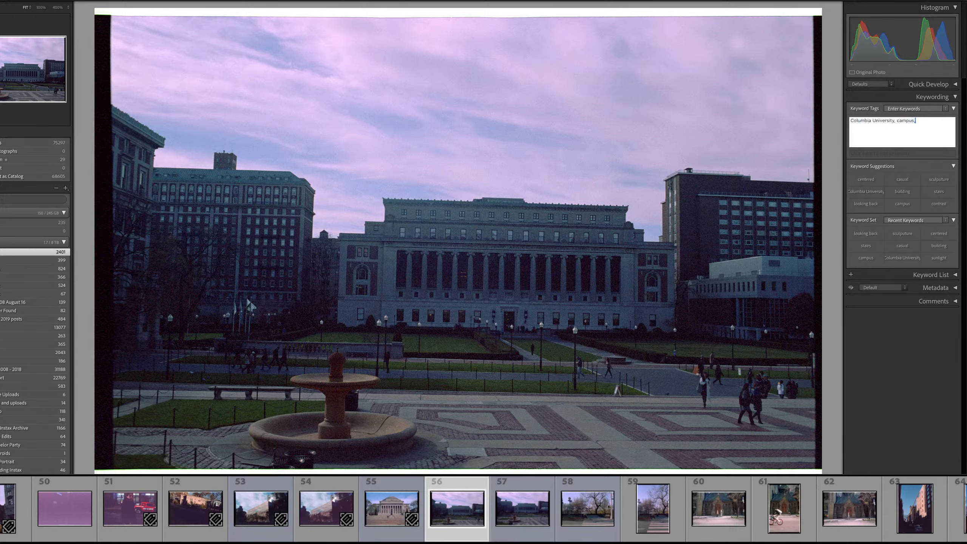
- Add the keywords fountain and buildings to photo 56
text(fo)
text(unt)
text(ain,)
text( bri)
key(BackSpace)
key(BackSpace)
key(BackSpace)
text(u)
key(BackSpace)
key(BackSpace)
text(building)
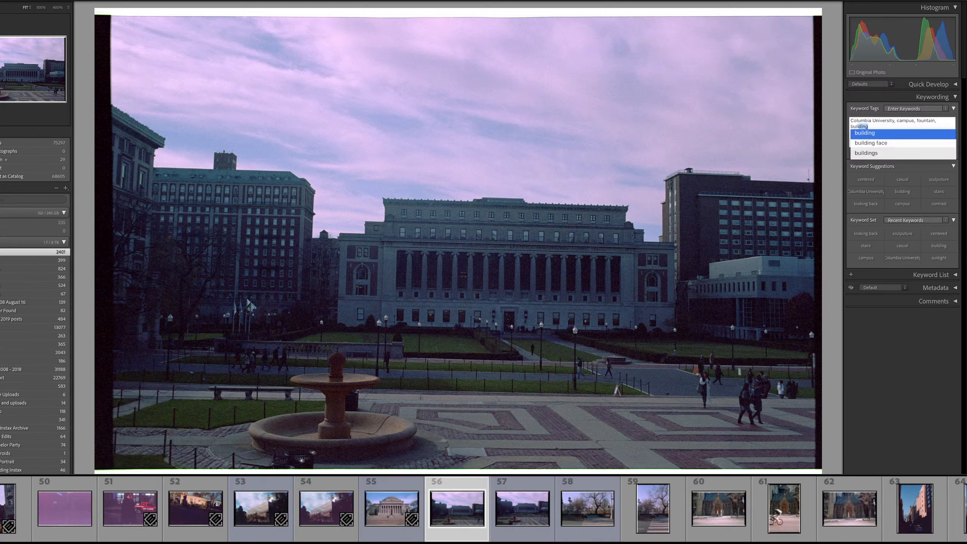
key(Down)
key(Down)
key(Return)
- Complete the keywords of photo 56 with columns, squares and overcast
text(col)
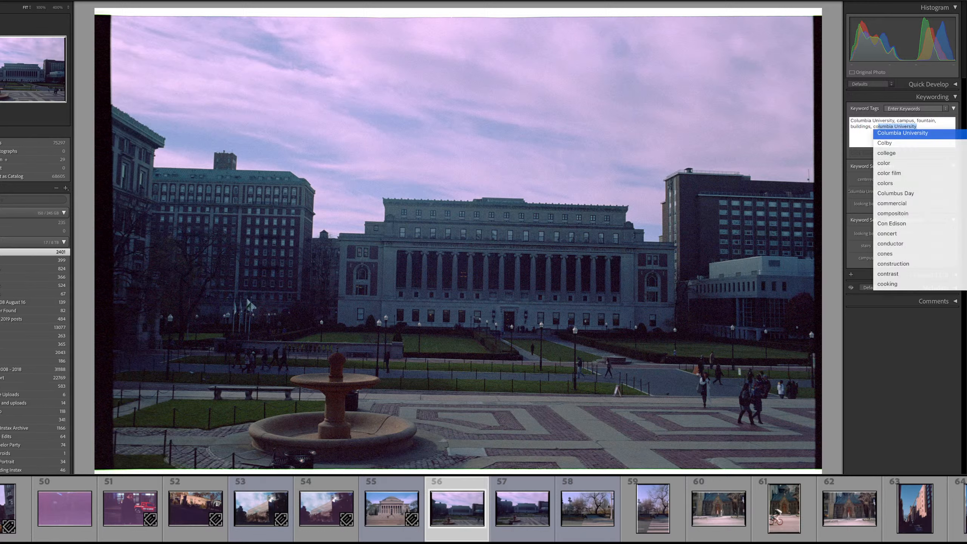
text(umns, )
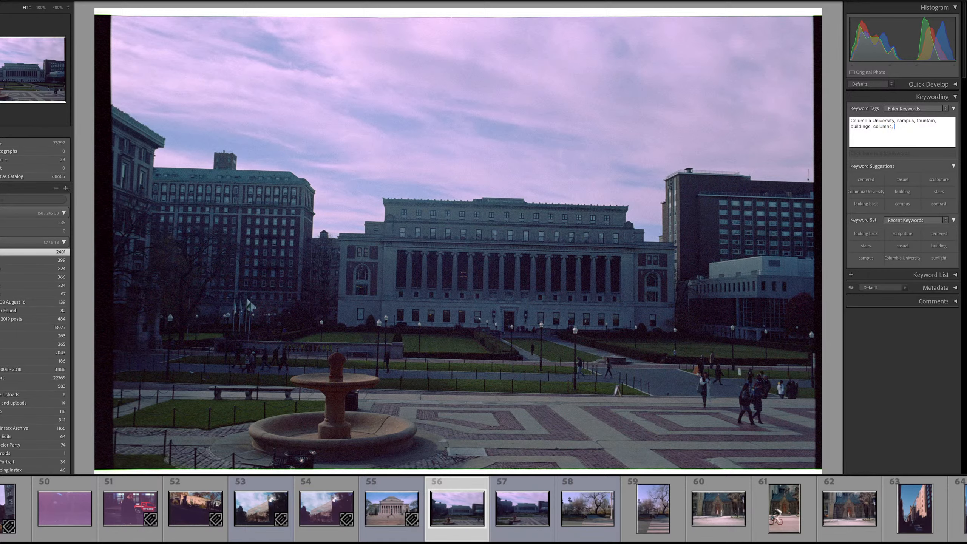
text(squares)
text(, overca)
text(se)
key(Return)
- Copy all keywords from photo 56 into the keyword tags of photo 57, which shows the same plaza
key(Right)
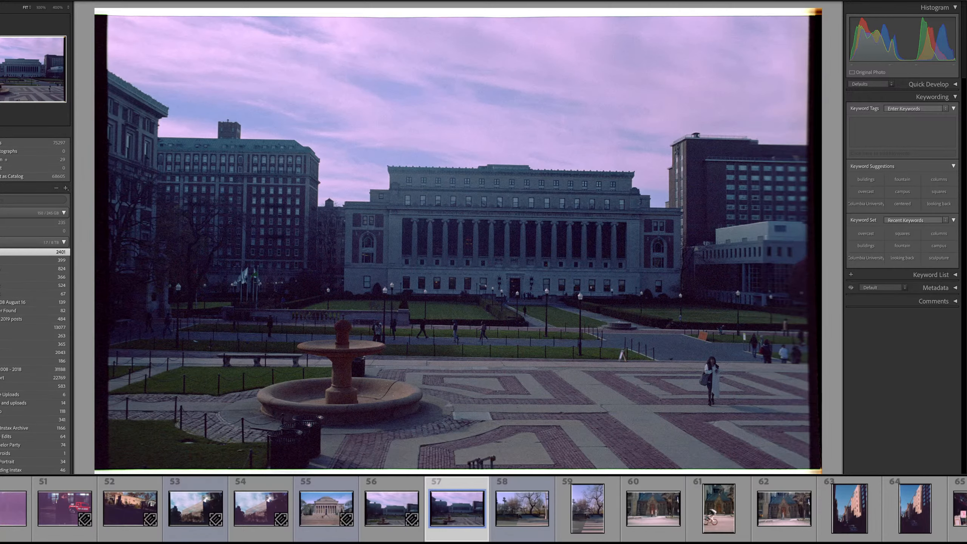
click(371, 512)
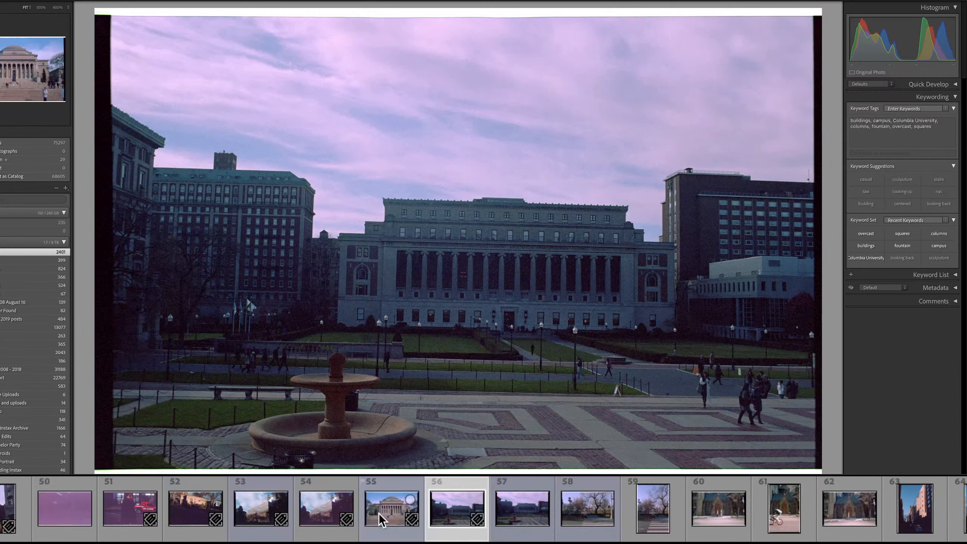
click(911, 139)
key(super+a)
key(super+c)
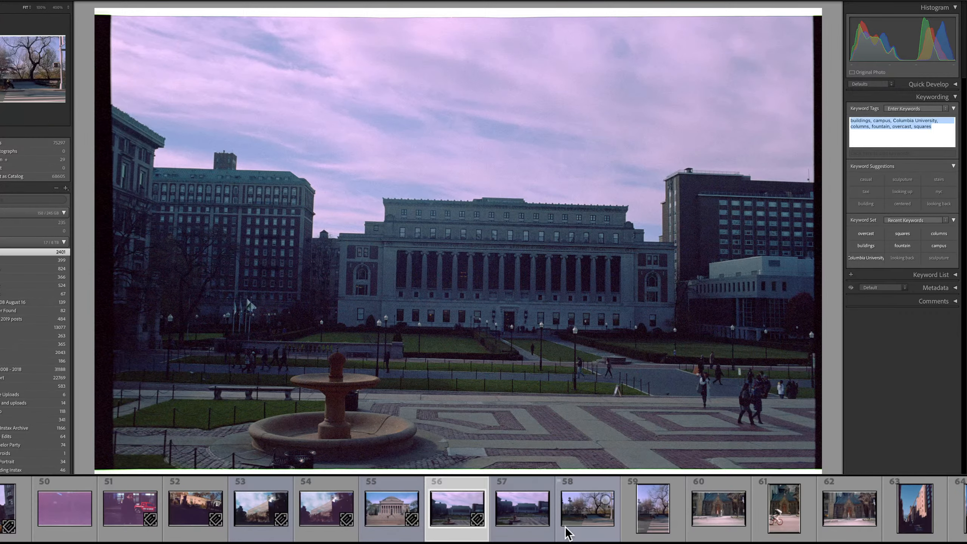
click(526, 518)
click(902, 142)
key(super+v)
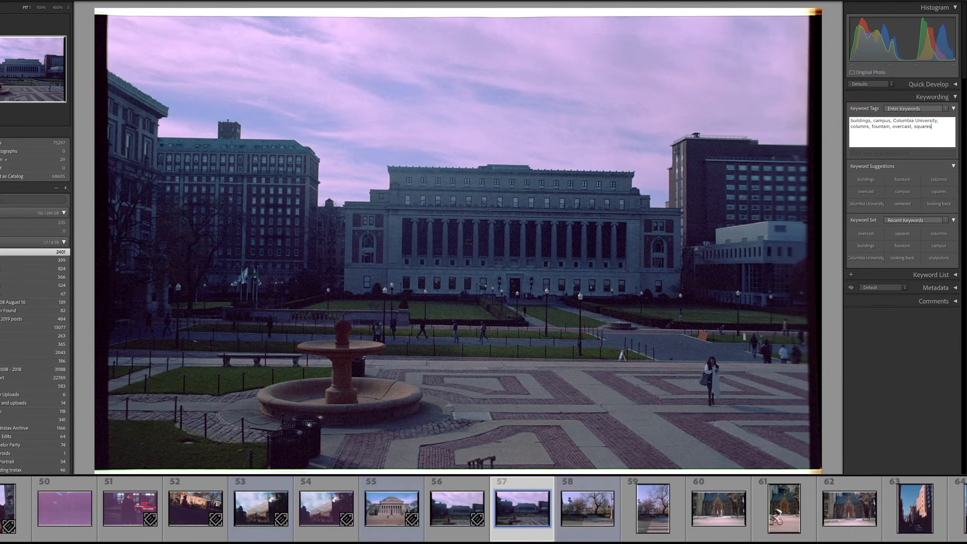
- Enter couple, bus stop, across the street and crossing the street as keywords for photo 59, the vertical crosswalk shot
click(576, 517)
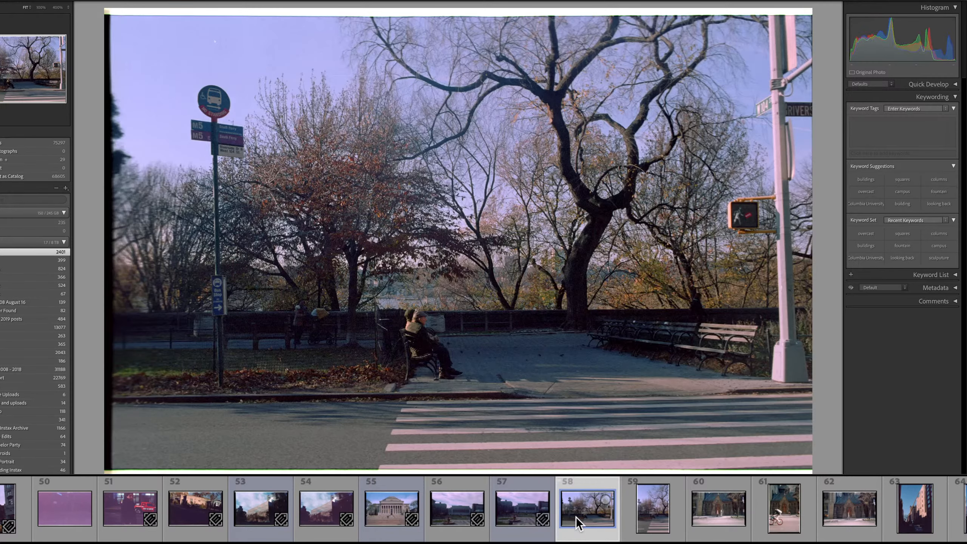
key(Right)
key(Right)
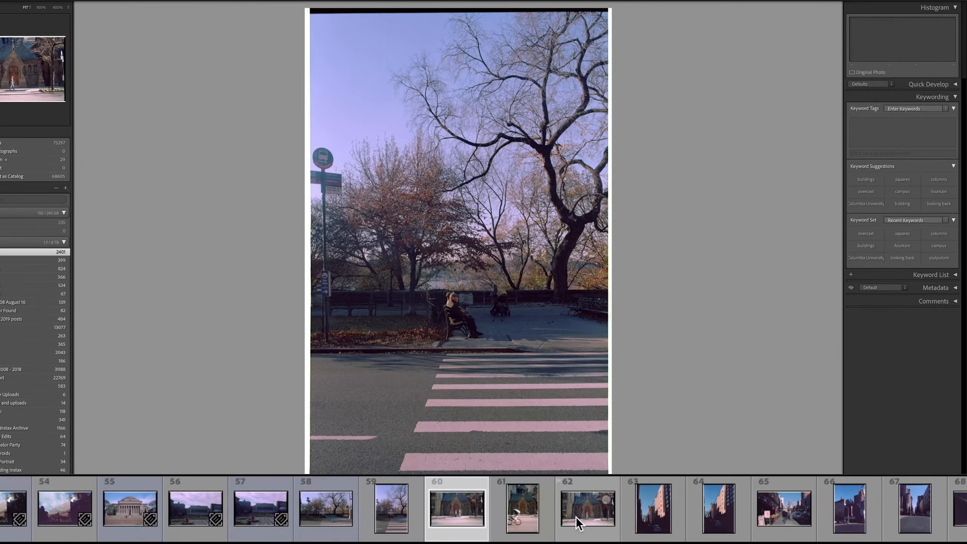
key(Left)
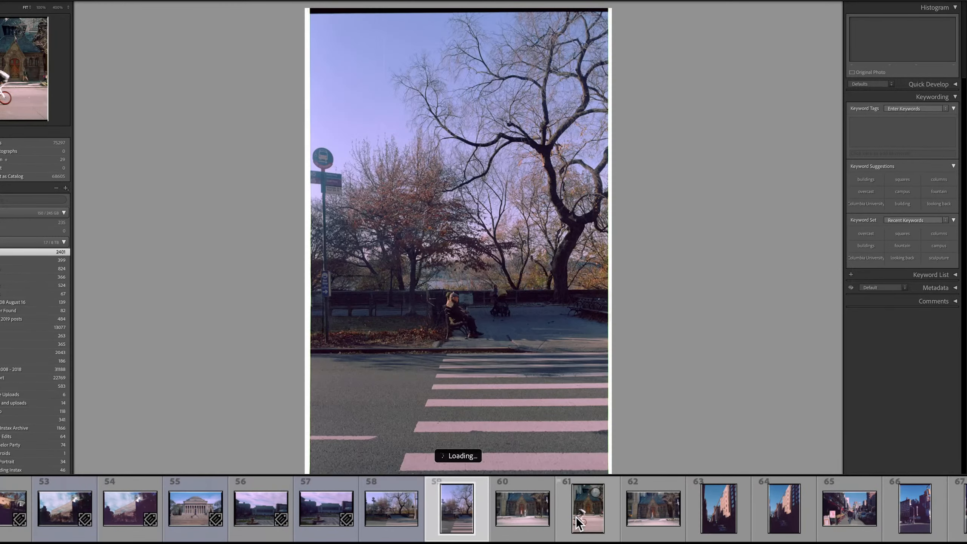
click(885, 137)
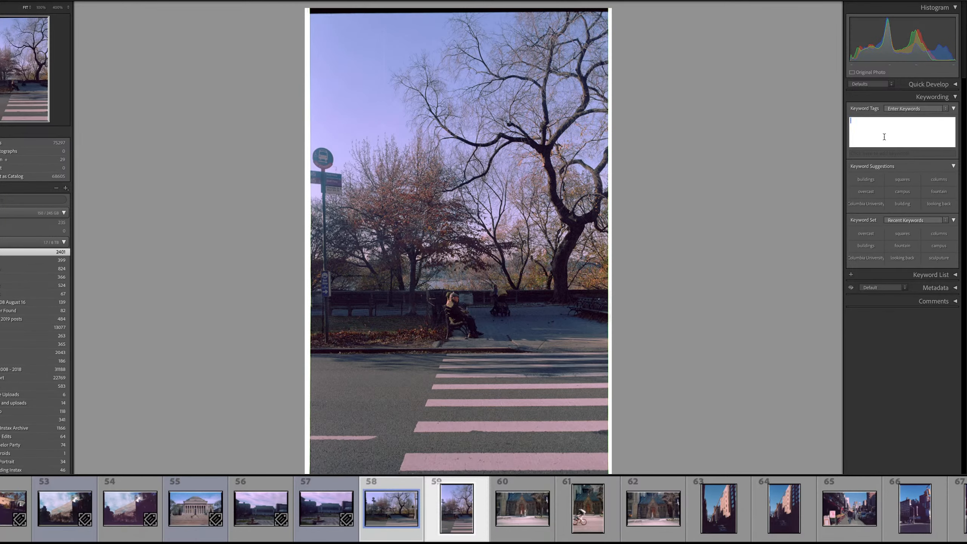
text(couple, )
text(bus stiom)
key(BackSpace)
key(BackSpace)
key(BackSpace)
text(opm)
key(BackSpace)
text(, across the street, crossing the street)
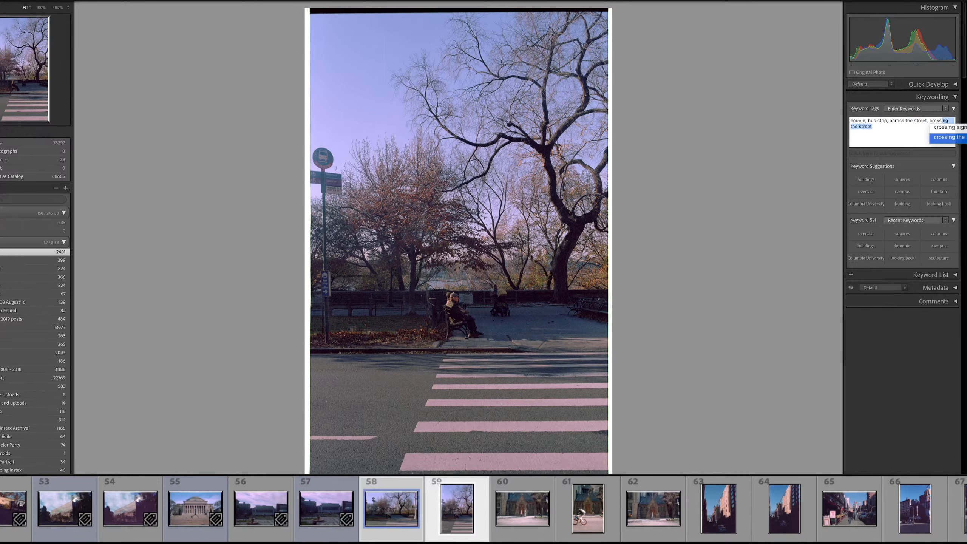
- Add the keywords waiting, tree, sitting and looking right to photo 59
text(m, wa)
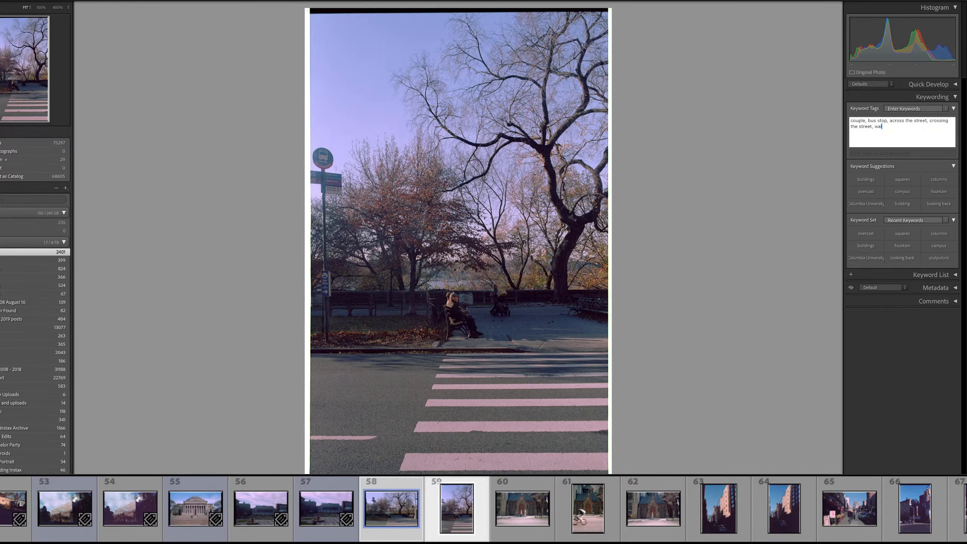
text(iting, tree, sitting, lloo)
key(BackSpace)
key(BackSpace)
key(BackSpace)
text(ooking right)
key(Return)
- Copy the keywords of photo 59 and apply them to photo 58, the horizontal view of the same bus stop
key(Left)
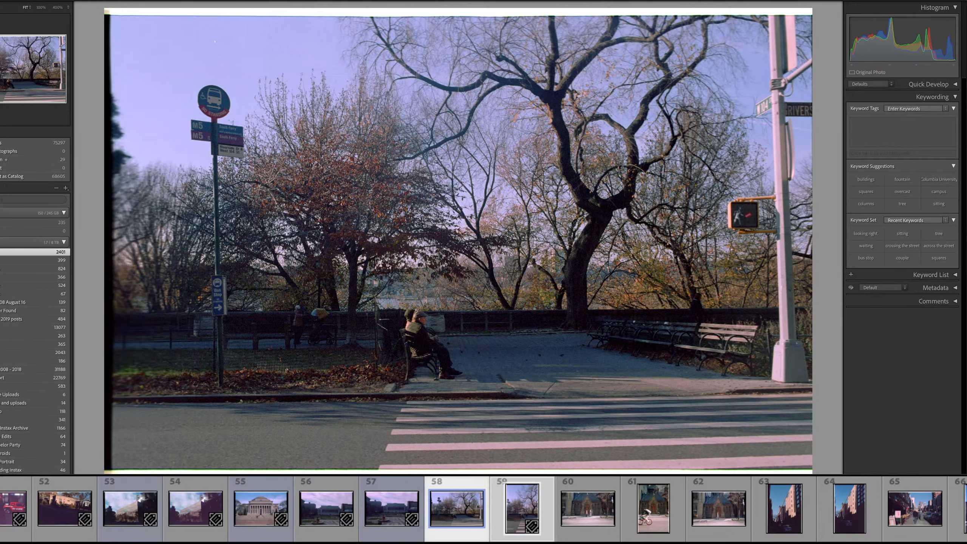
click(577, 516)
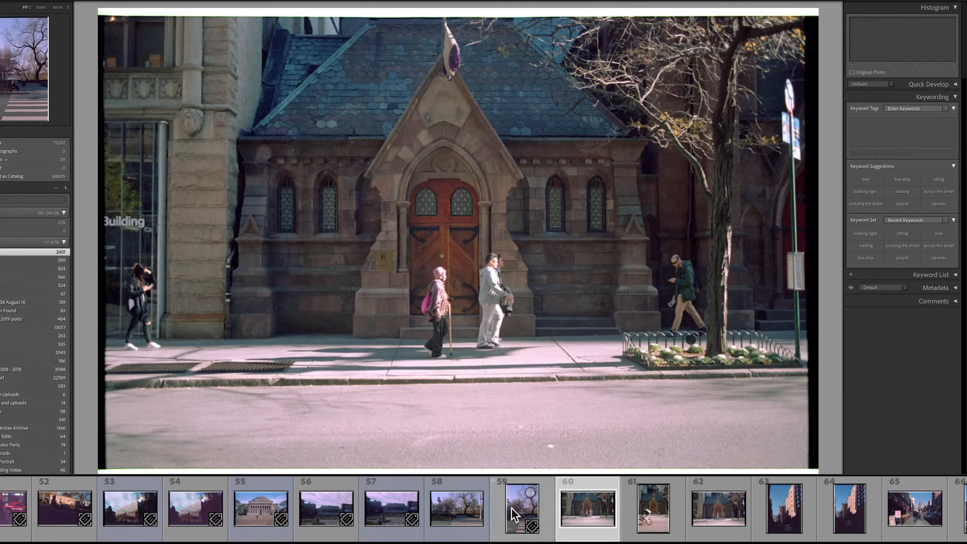
click(514, 515)
key(ctrl+k)
key(ctrl+c)
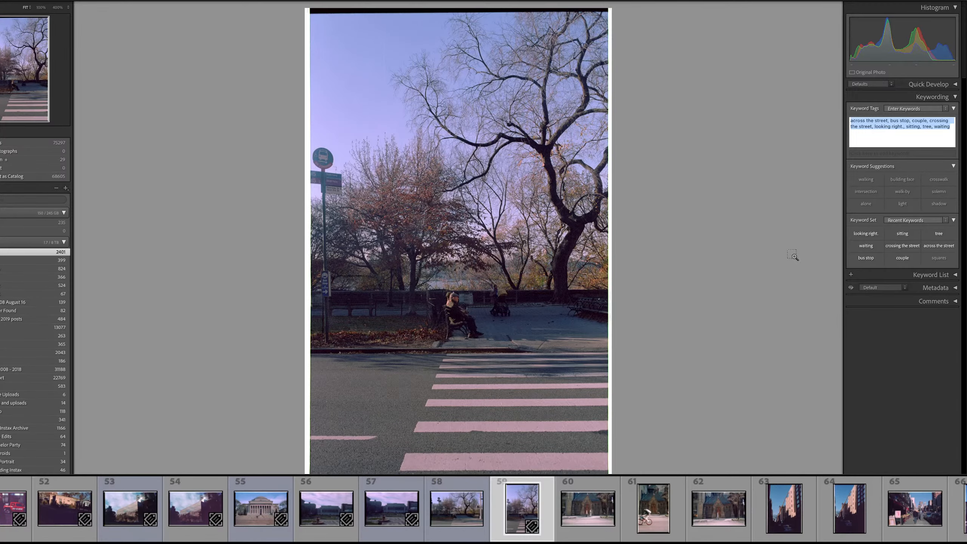
click(473, 524)
click(911, 134)
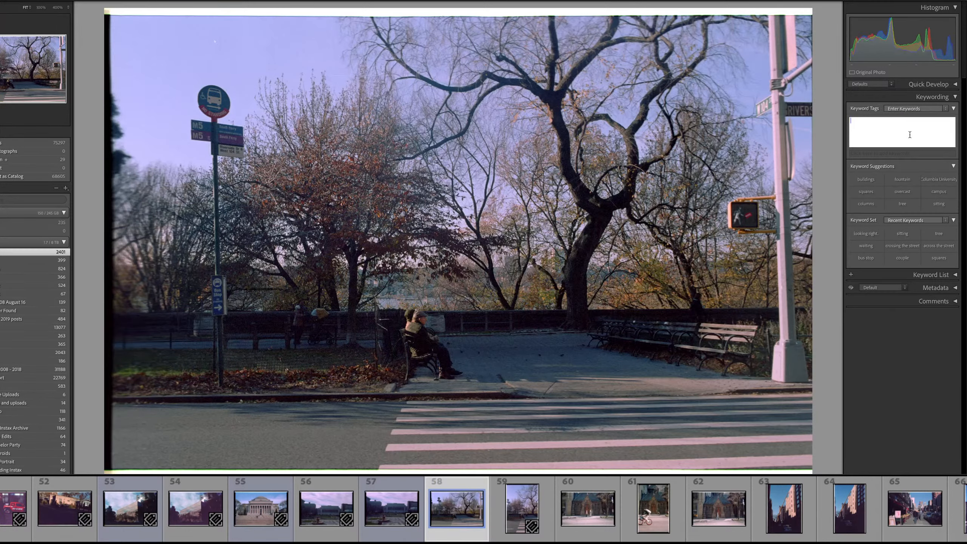
key(ctrl+v)
key(Return)
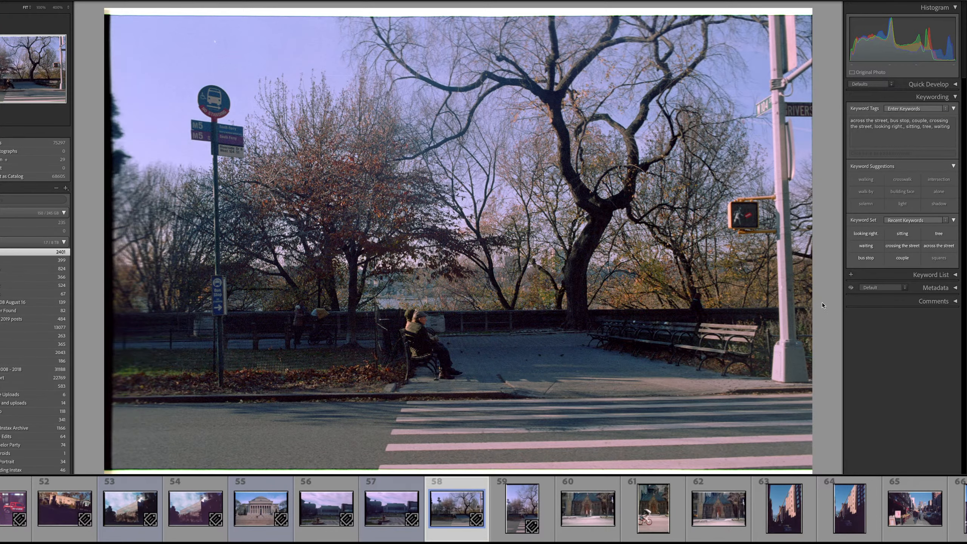
- Look through the similar street photos of the church with the red door, from photo 60 to 62
key(Right)
key(Right)
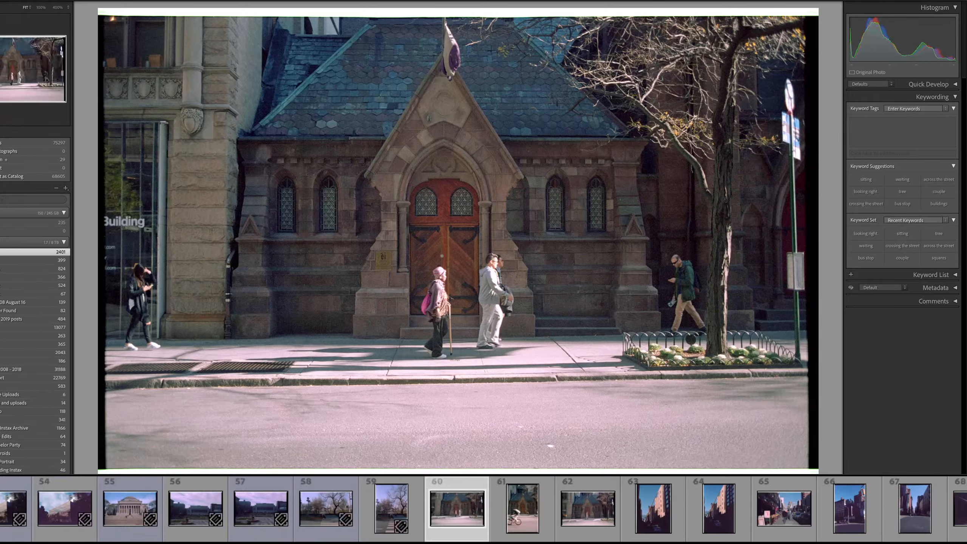
key(Right)
key(Right)
key(Right)
key(Left)
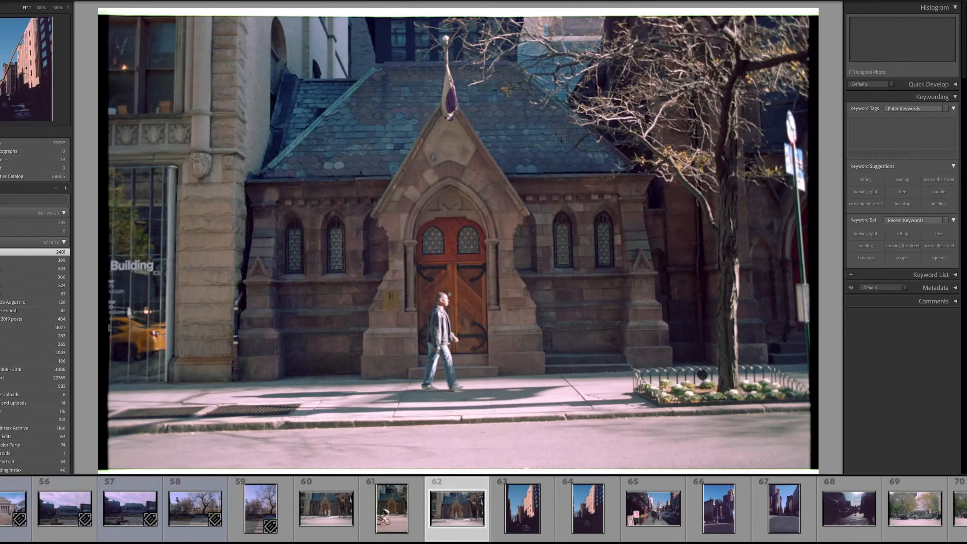
key(Left)
key(Left)
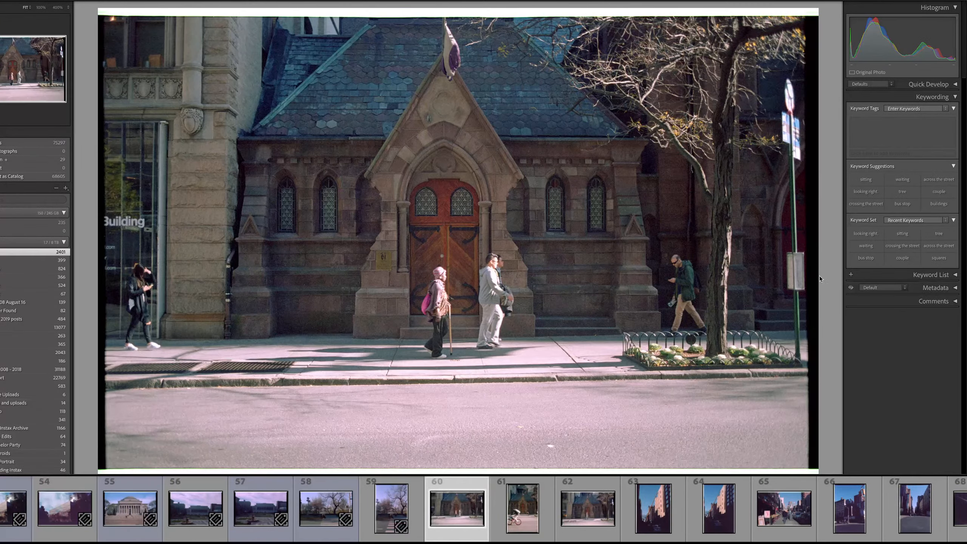
- Enter centered, walking by and consecutive as keywords for photo 60, the church with the red door
click(904, 128)
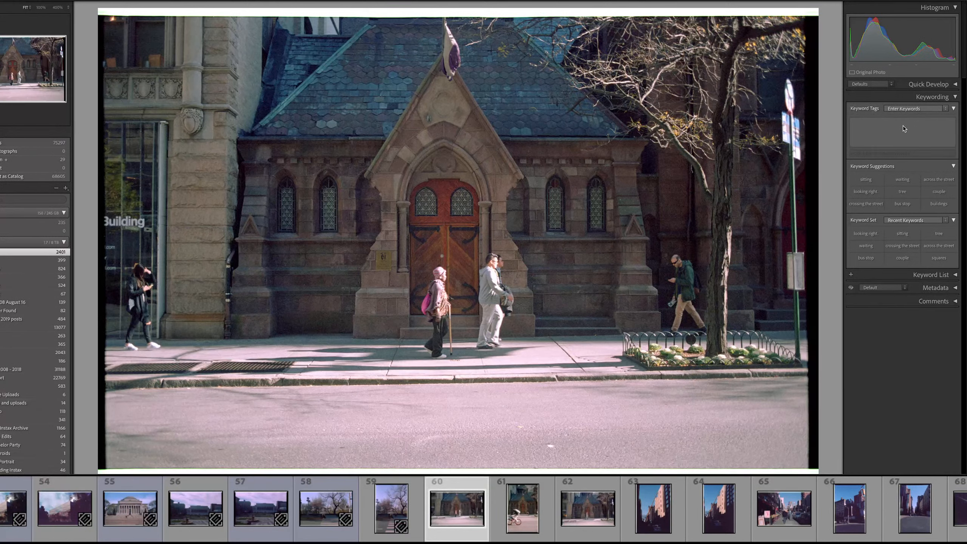
click(903, 126)
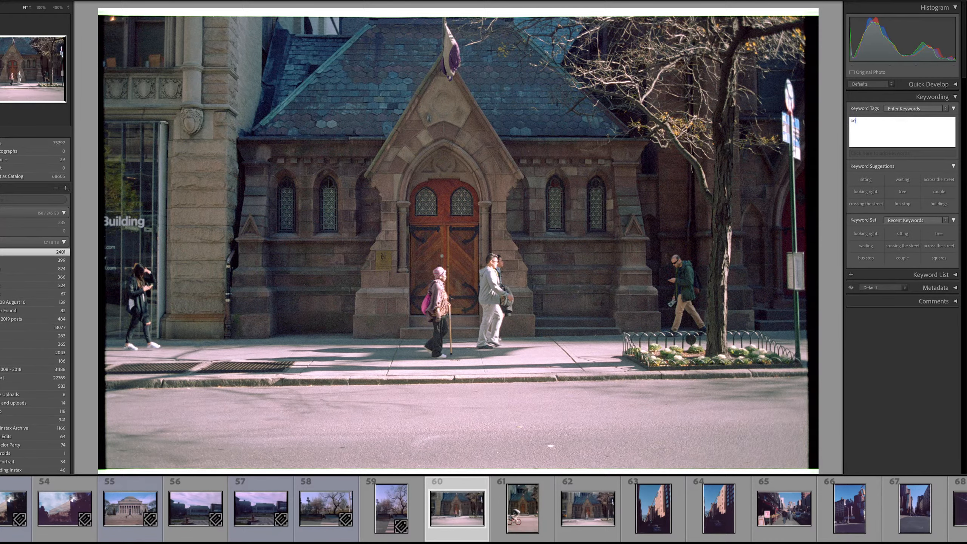
text(centered, walking,)
key(BackSpace)
text(by)
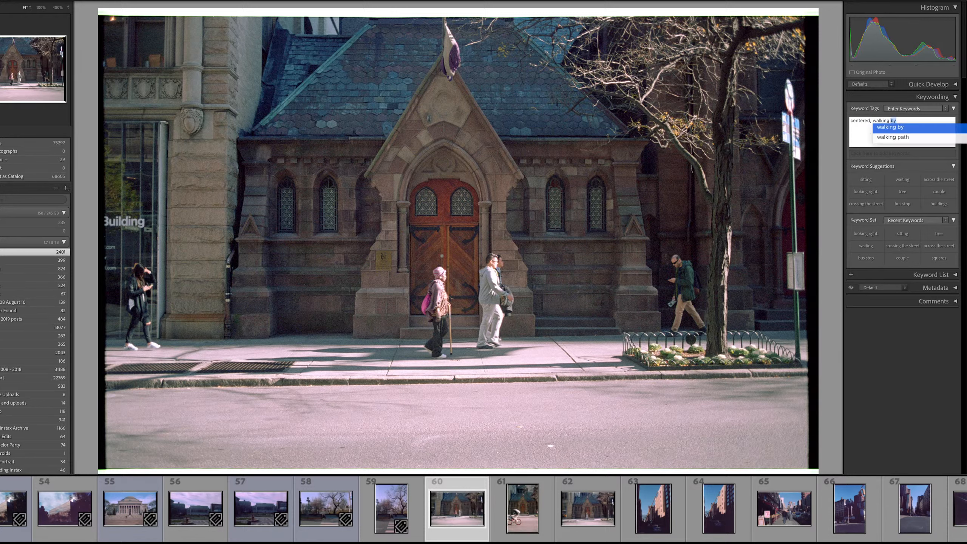
text(,)
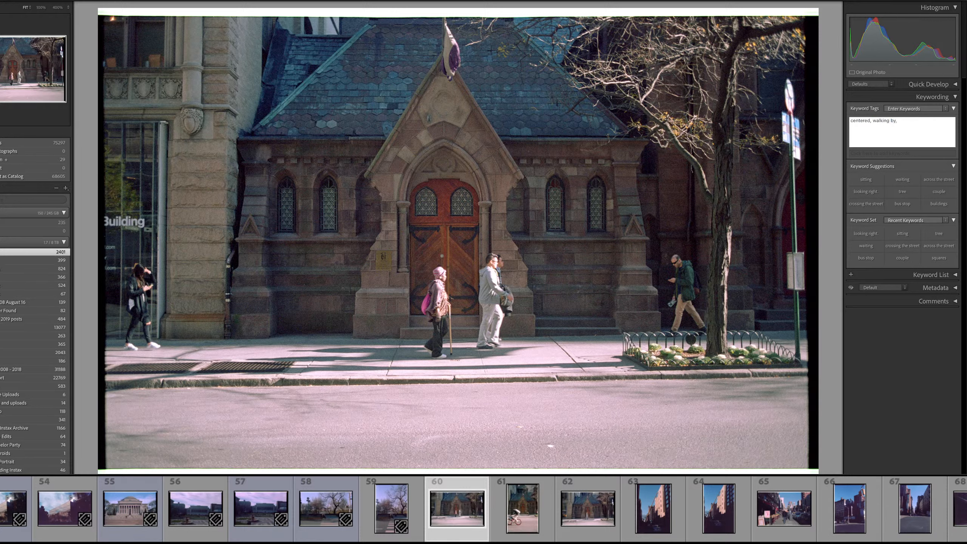
text( conse)
text(cutive)
- Add the keywords door, church, cane, tree and bus stop to photo 60
text(, doorway,)
key(BackSpace)
key(BackSpace)
key(BackSpace)
text(, church, cane,)
key(Down)
text(tree, bus)
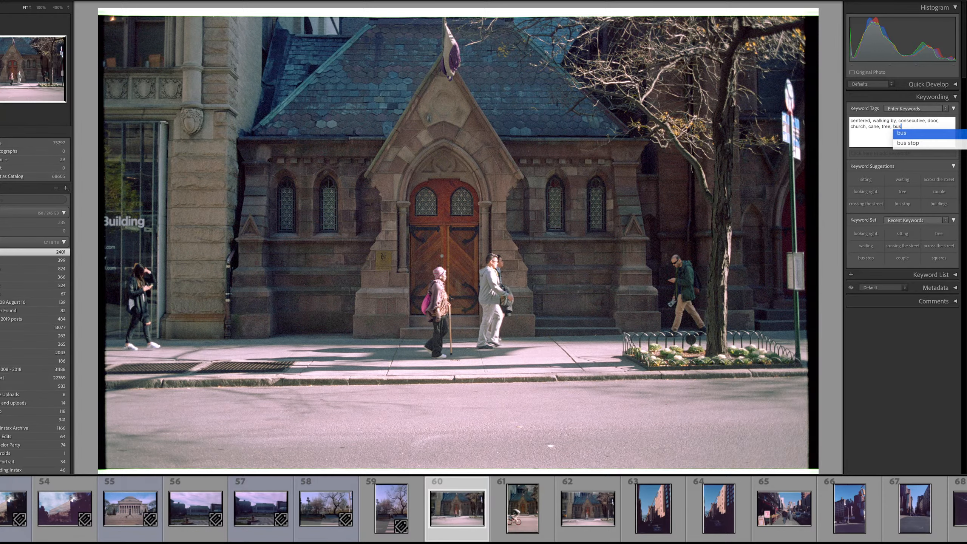
key(Down)
key(Return)
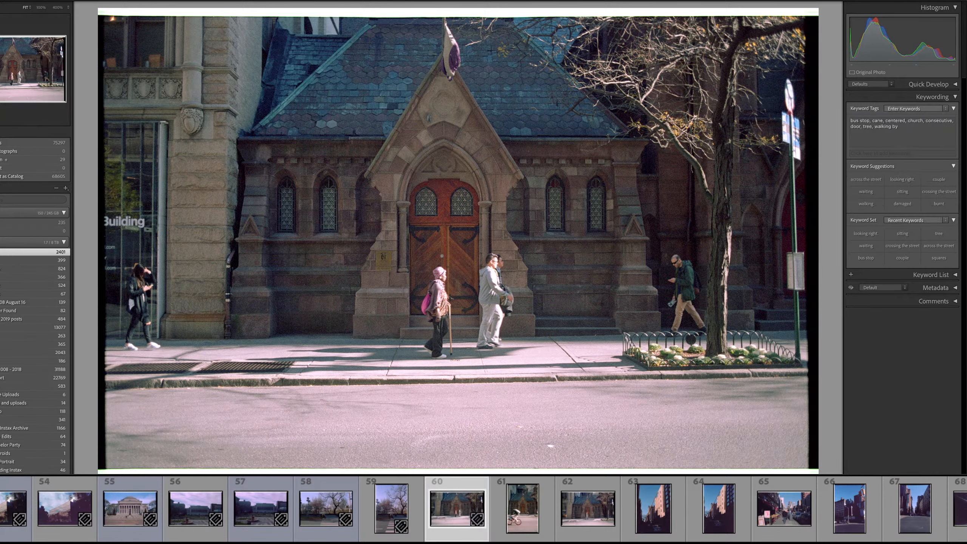
- Copy the keywords of photo 60 and select the similar church photos 60 to 62
key(ctrl+k)
key(ctrl+c)
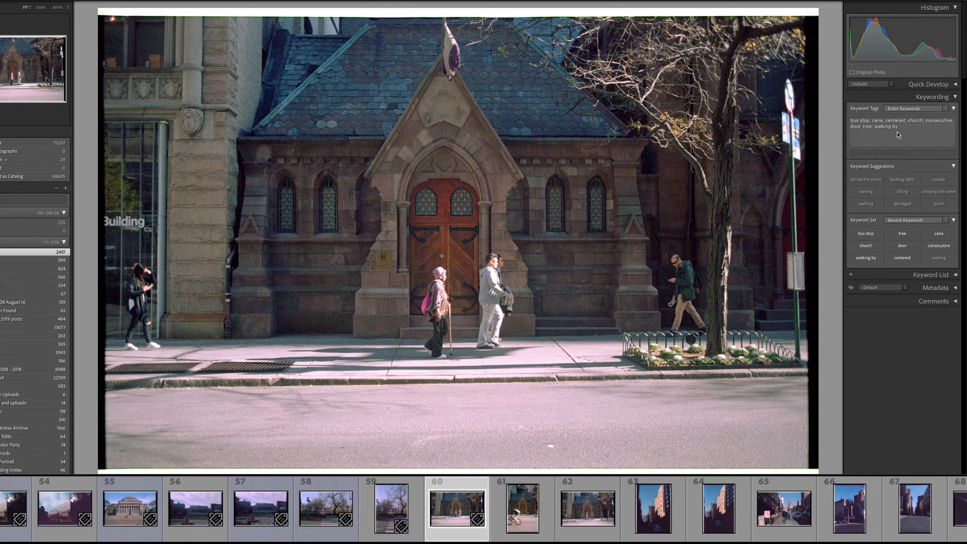
key(Return)
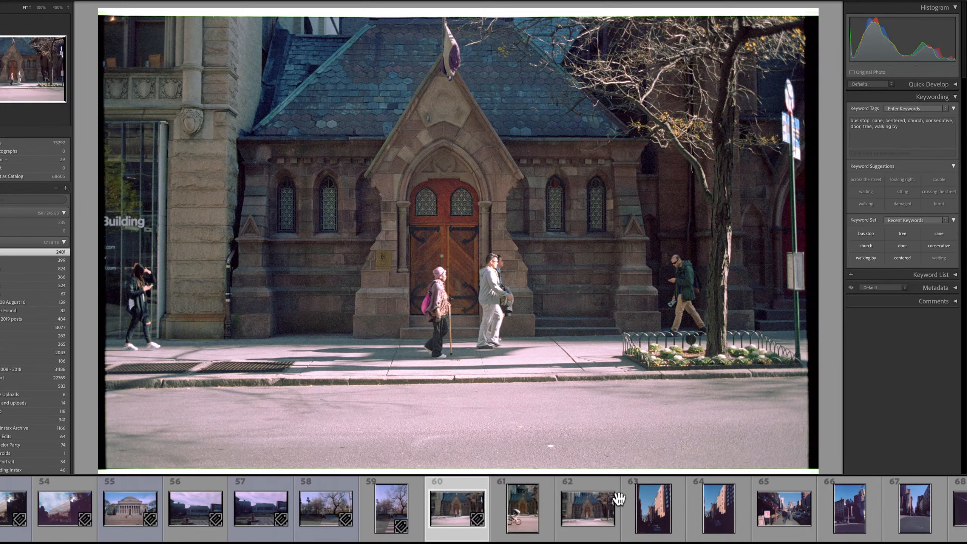
shift+click(606, 499)
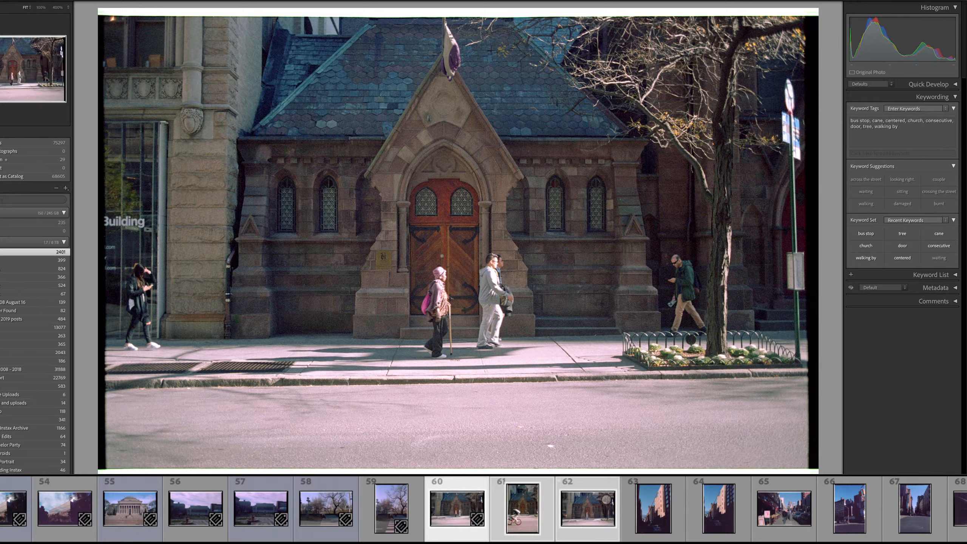
click(918, 131)
key(Return)
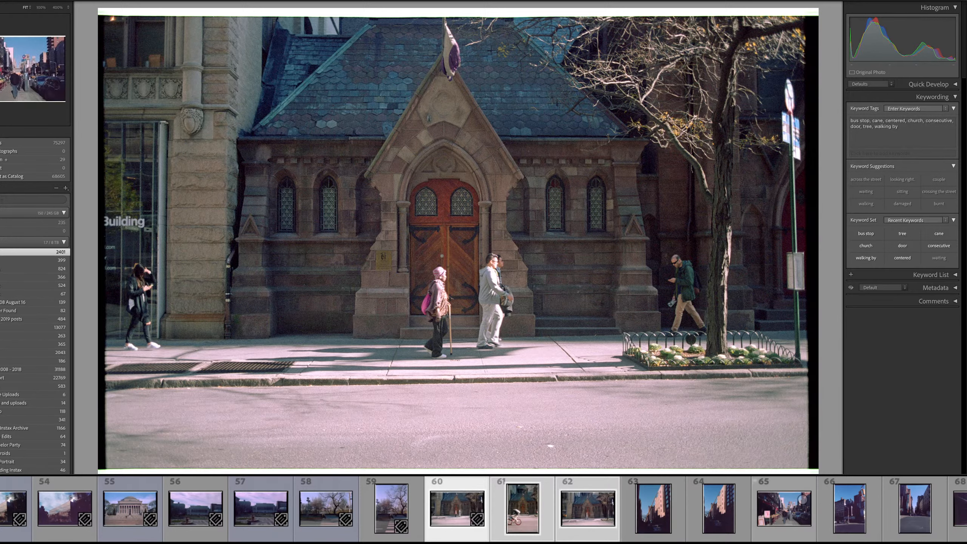
- Apply the copied church keywords to photo 61, the vertical shot with the cyclist, and add bicyclist
click(523, 515)
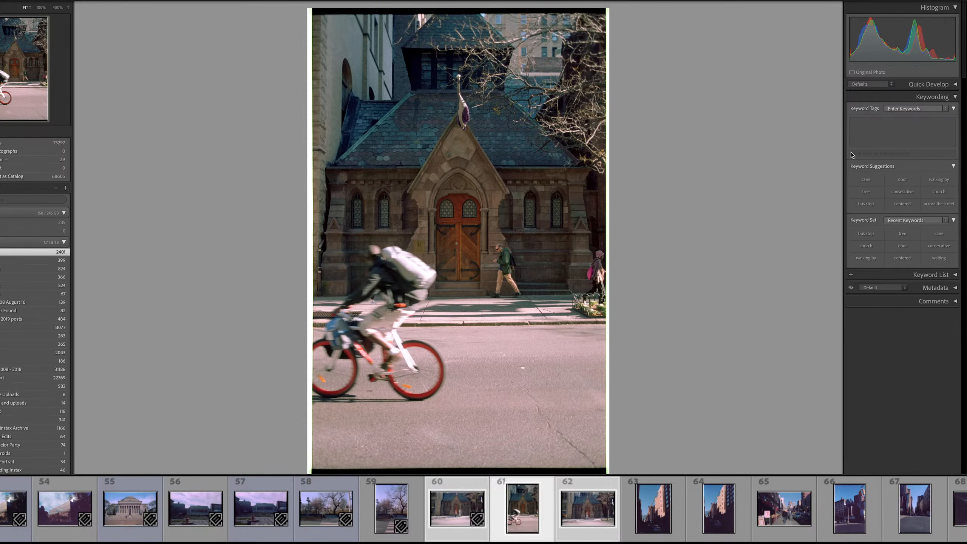
click(869, 138)
key(ctrl+v)
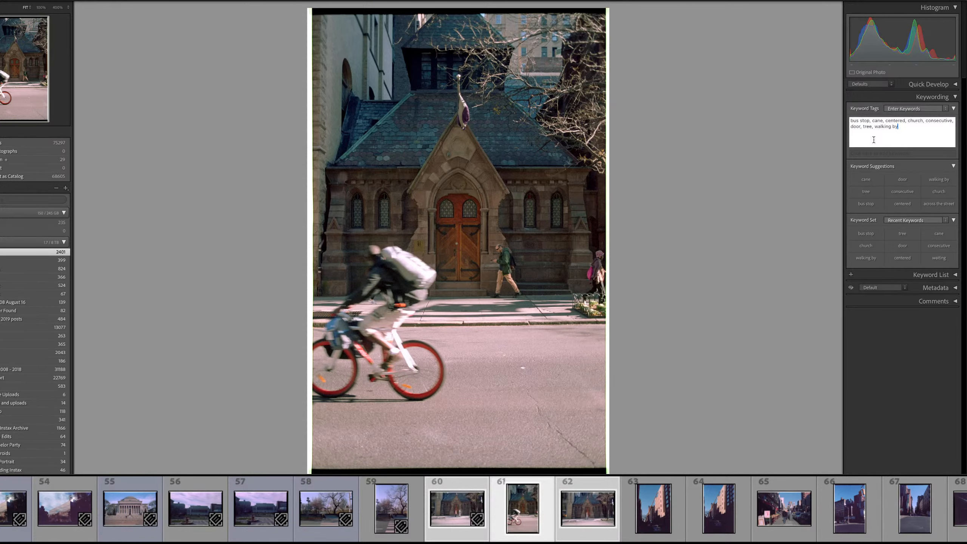
text(, bicycle)
key(Down)
key(Return)
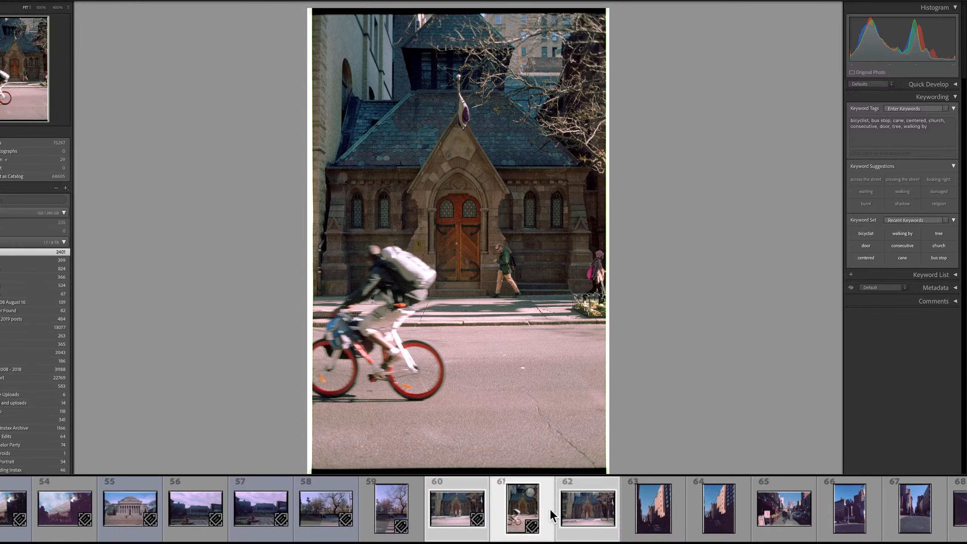
- Apply the copied church keywords to photo 62 and add alone and one person
click(599, 511)
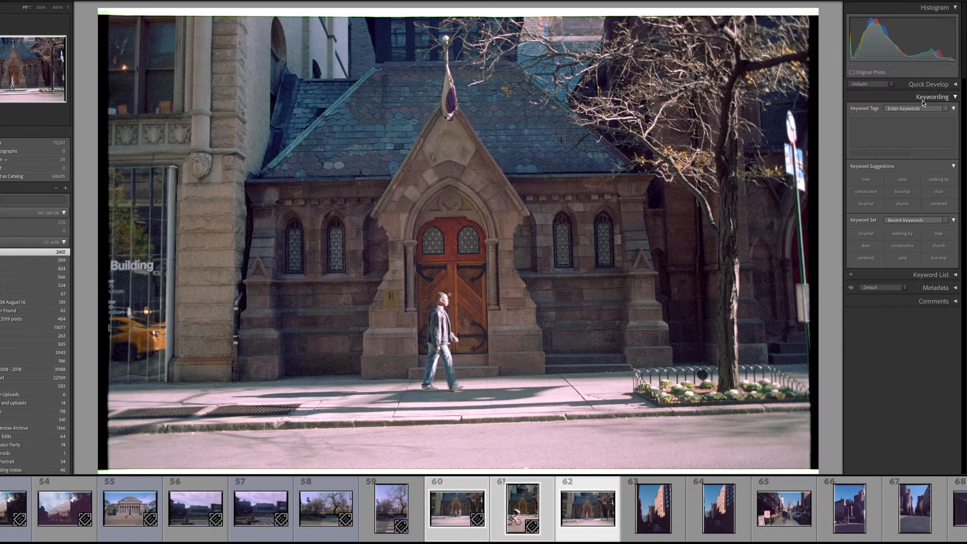
click(920, 135)
text(, alone, )
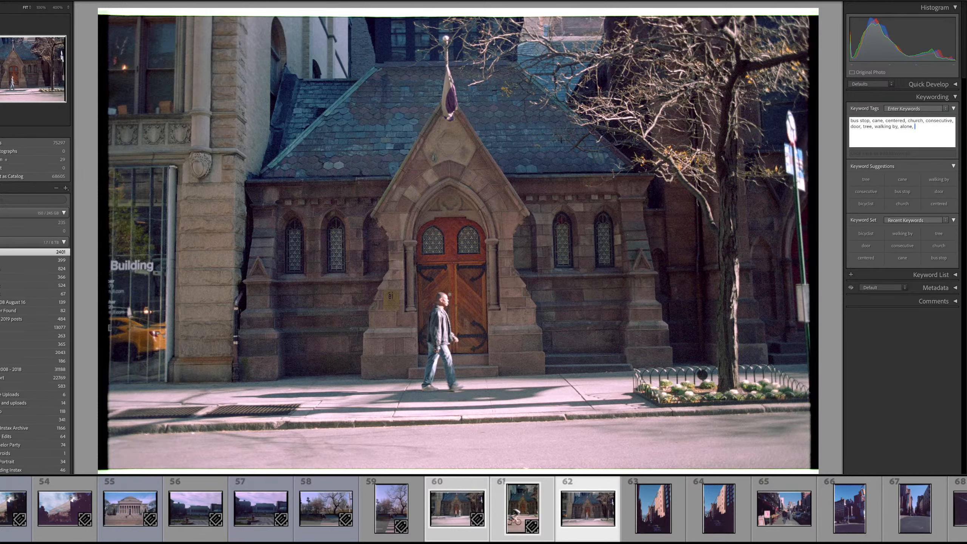
text(one person)
key(Return)
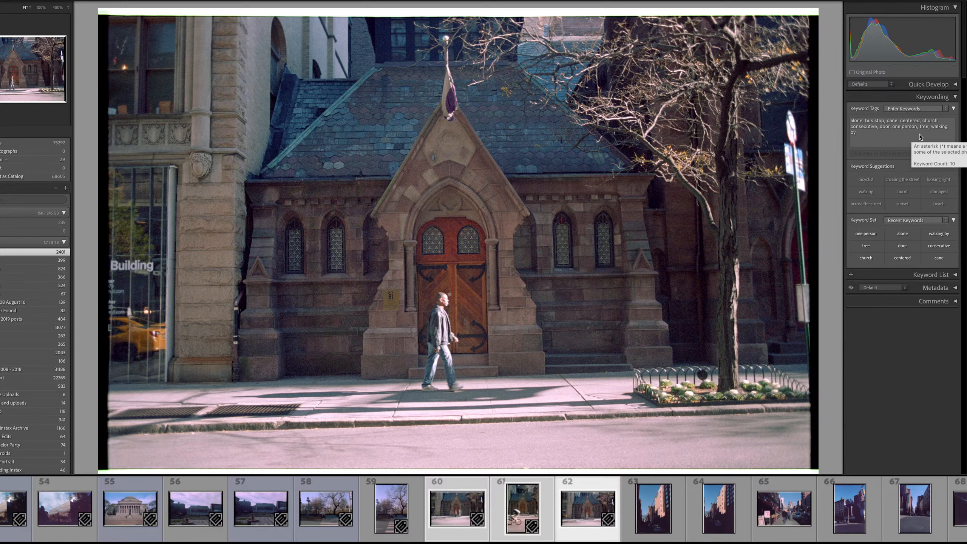
- Enter crane, looking up, contrast and down the sidewalk as keywords for photo 63, the crane against the tall building
click(662, 495)
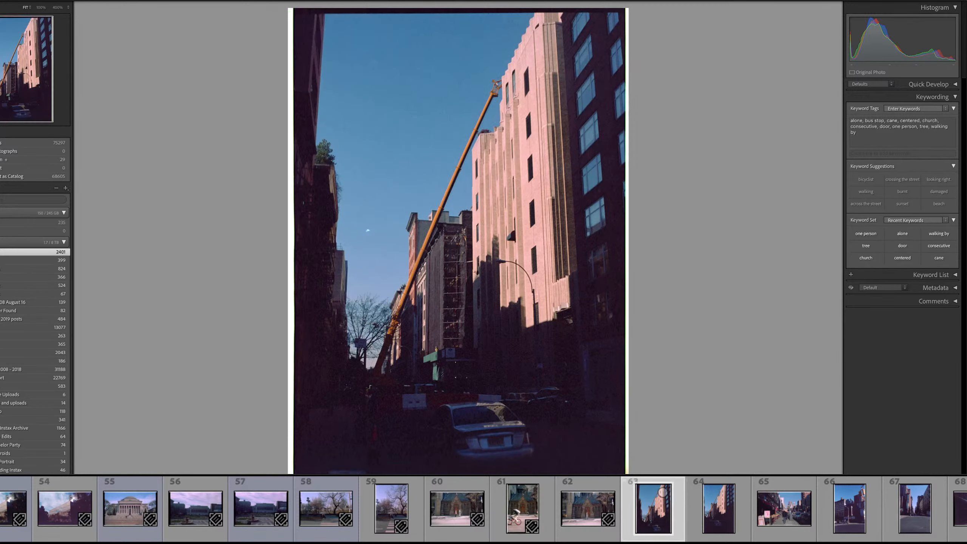
key(Right)
key(Left)
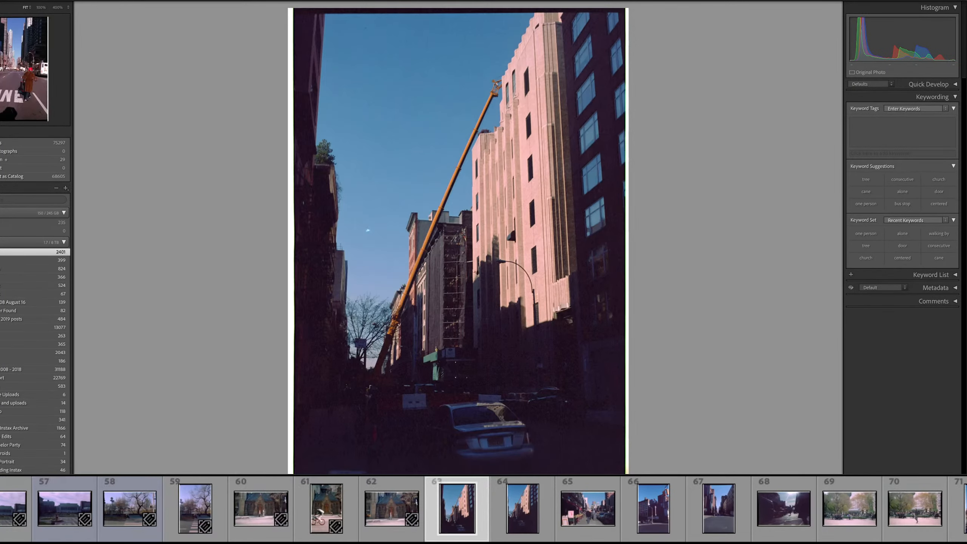
click(930, 137)
text(crame)
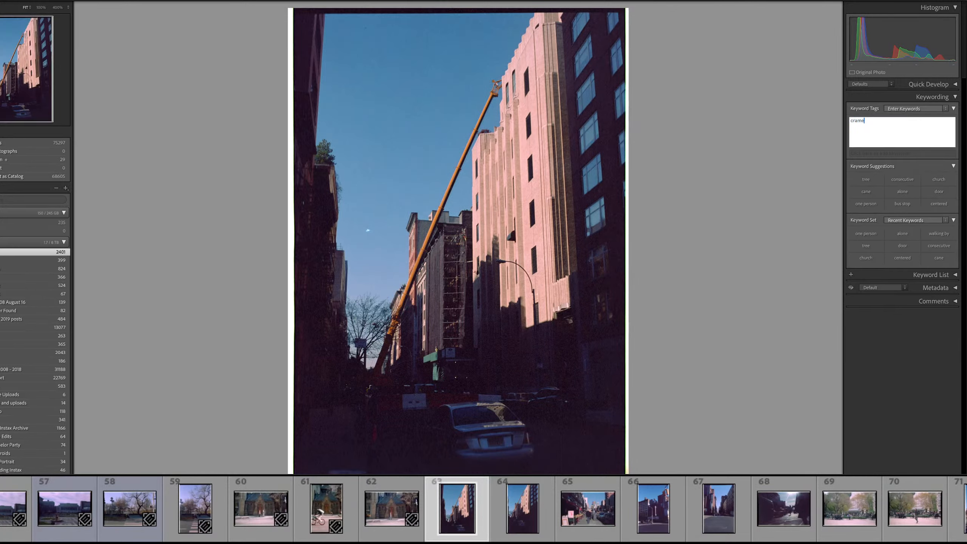
key(BackSpace)
key(BackSpace)
text(ne,)
text(looking up, c)
text(ontrast, down the sidewalk)
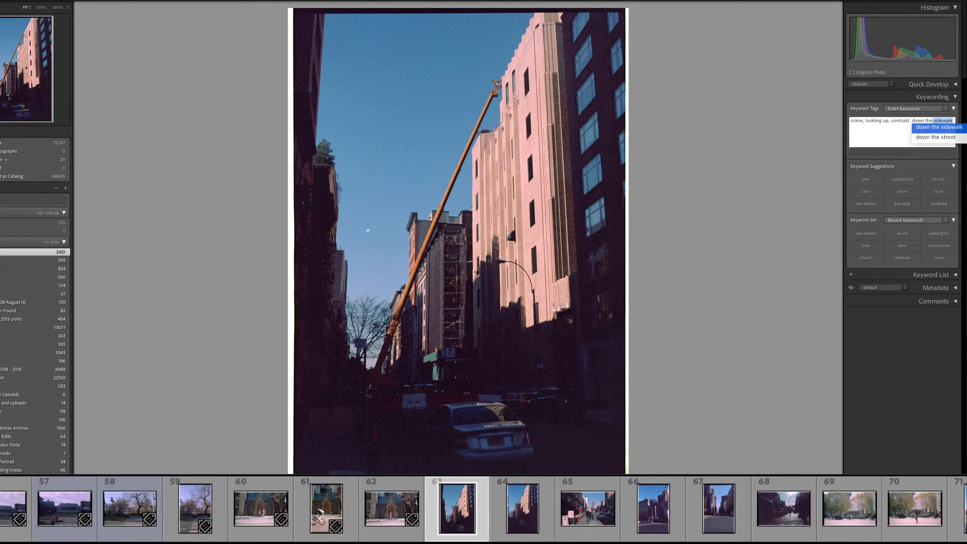
key(Return)
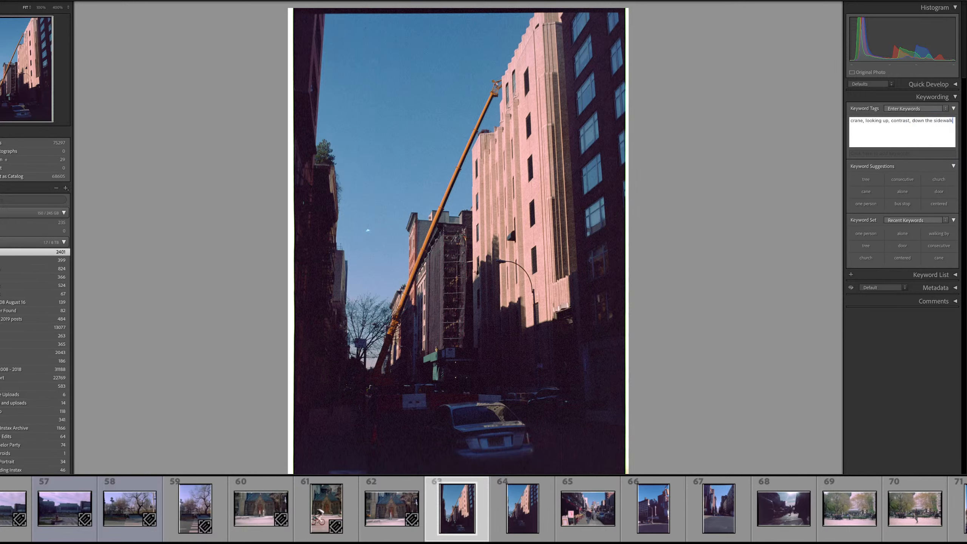
- Add the keywords monumental, shadow and long to photo 63
text(m)
key(BackSpace)
text(, monu)
text(mental,)
text( shad)
text(ow)
text(, long)
- Complete the keywords of photo 63 with yellow and buildings
text(, high)
key(BackSpace)
key(BackSpace)
key(BackSpace)
text(yellow, buil)
key(Down)
key(Down)
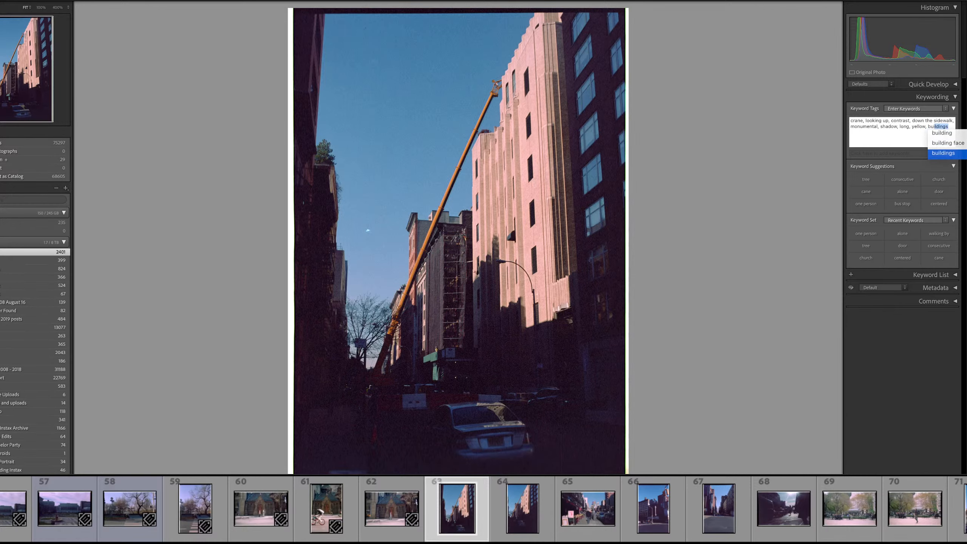
key(Return)
- Copy the keywords of photo 63 and apply them to photo 64, the similar crane shot
key(Right)
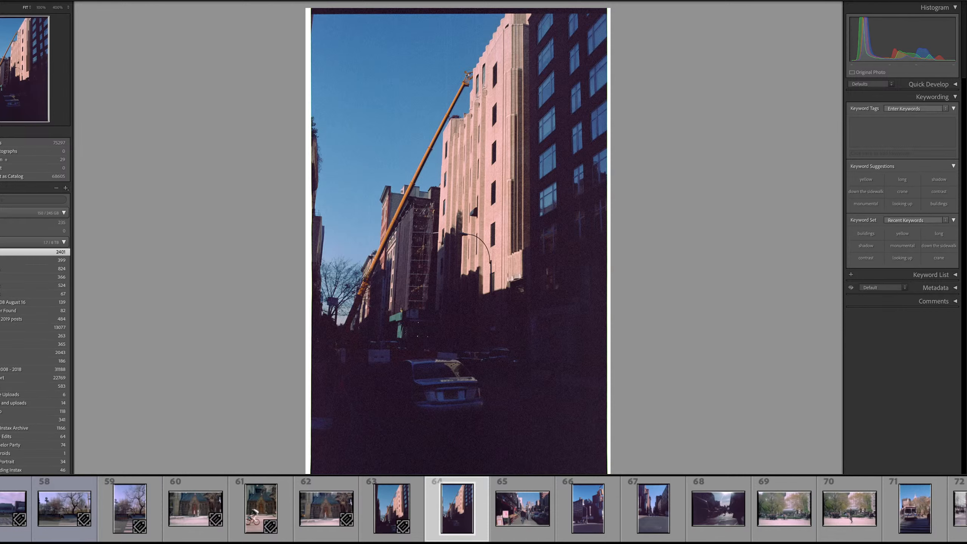
key(Left)
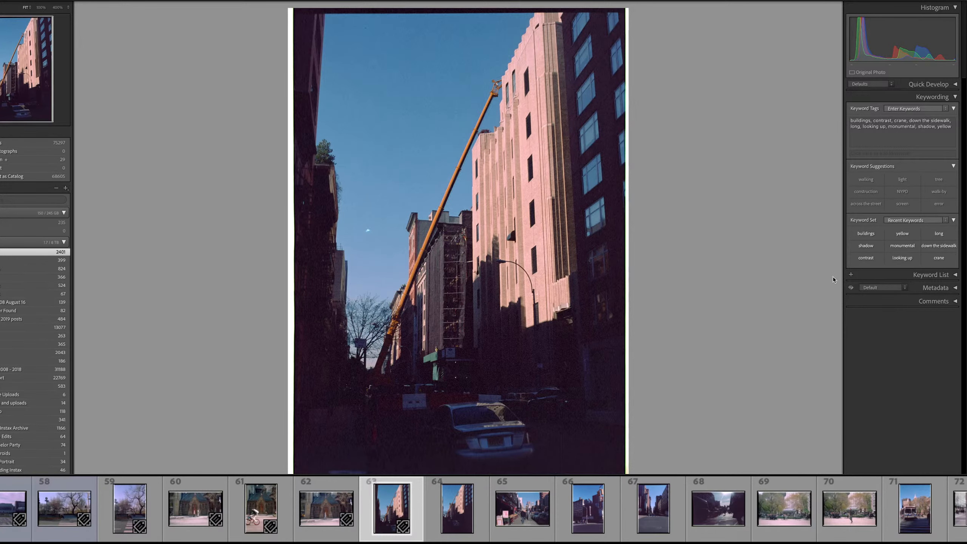
click(902, 132)
key(super+c)
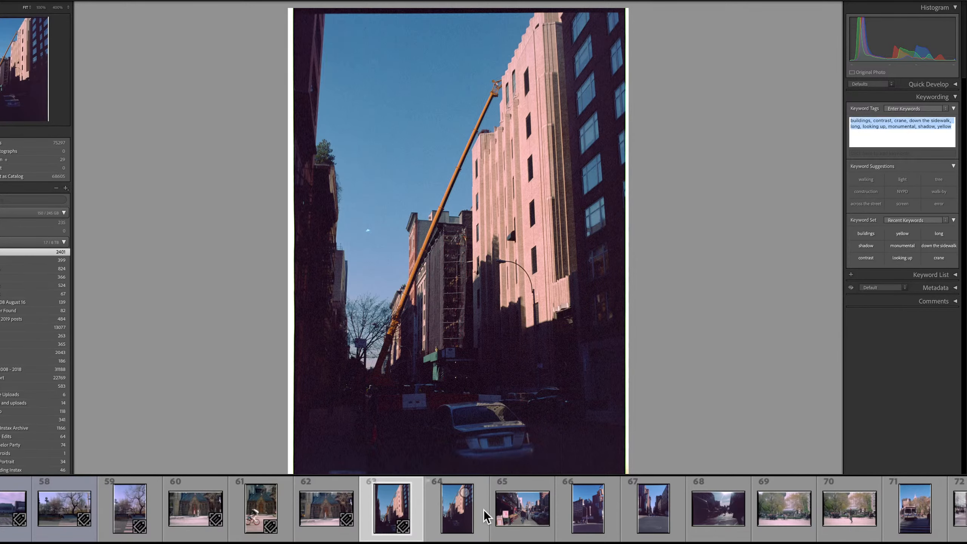
click(463, 514)
click(913, 127)
key(super+v)
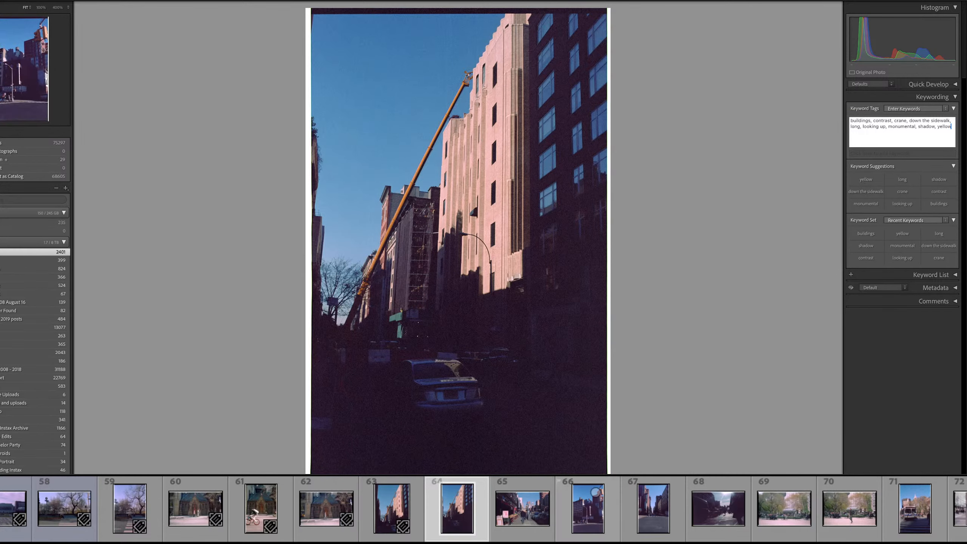
- Enter from behind, down the sidewalk, signs, signage and bus stop as keywords for photo 65, the man walking down the sidewalk
click(520, 512)
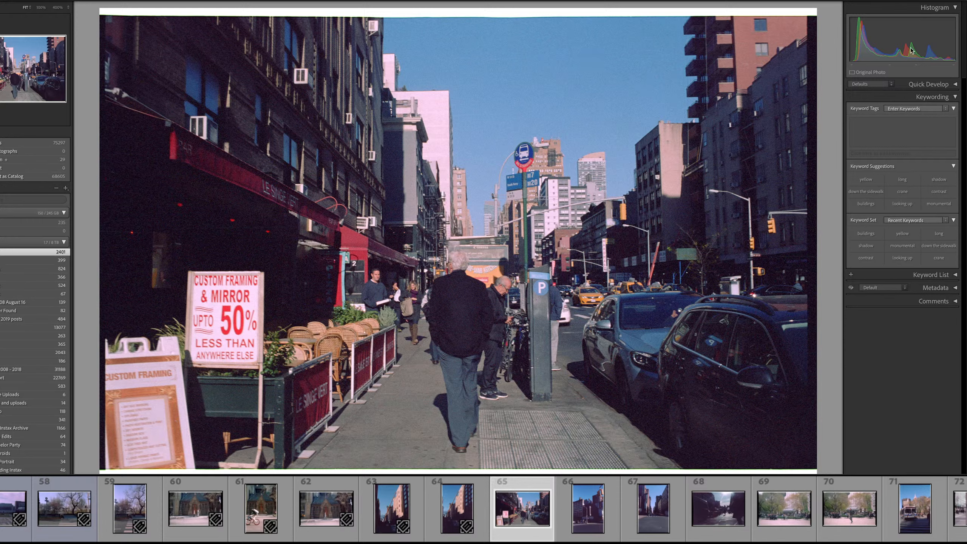
click(881, 127)
text(from be)
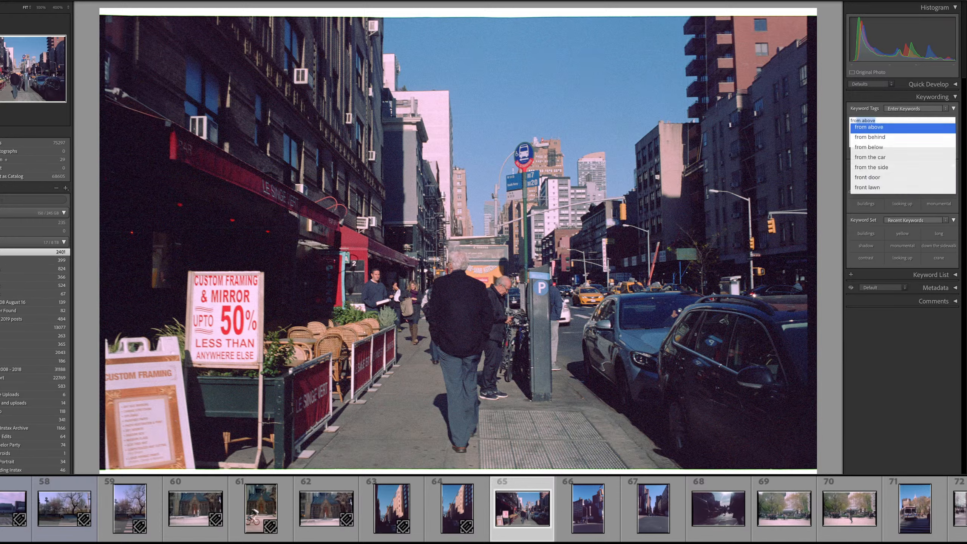
text(hind, down the sidewalk)
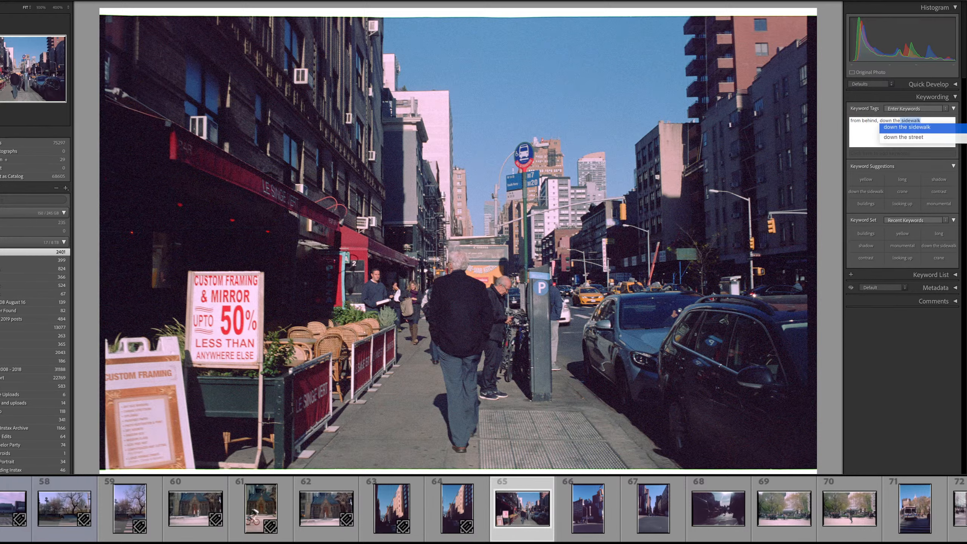
text(, )
text(sign)
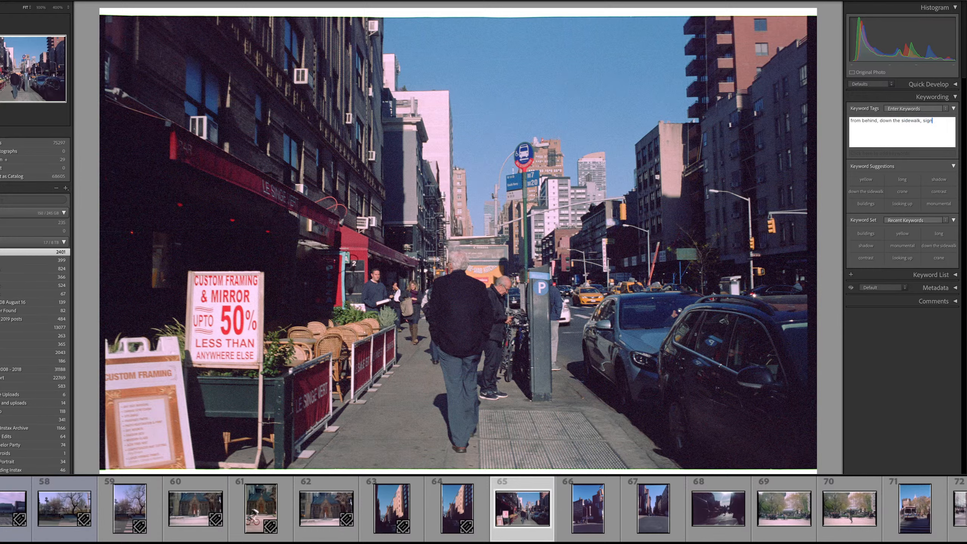
text(s, signage, bus)
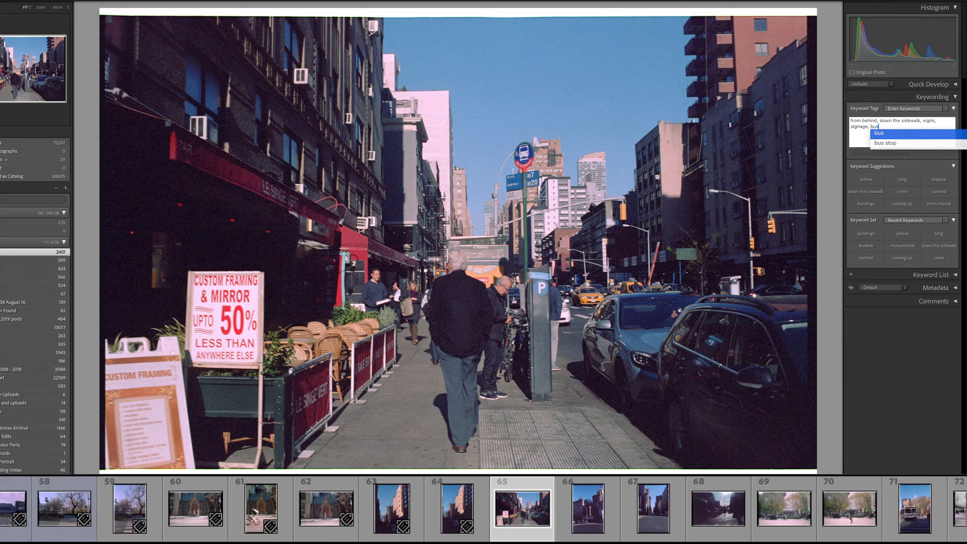
key(Down)
key(Return)
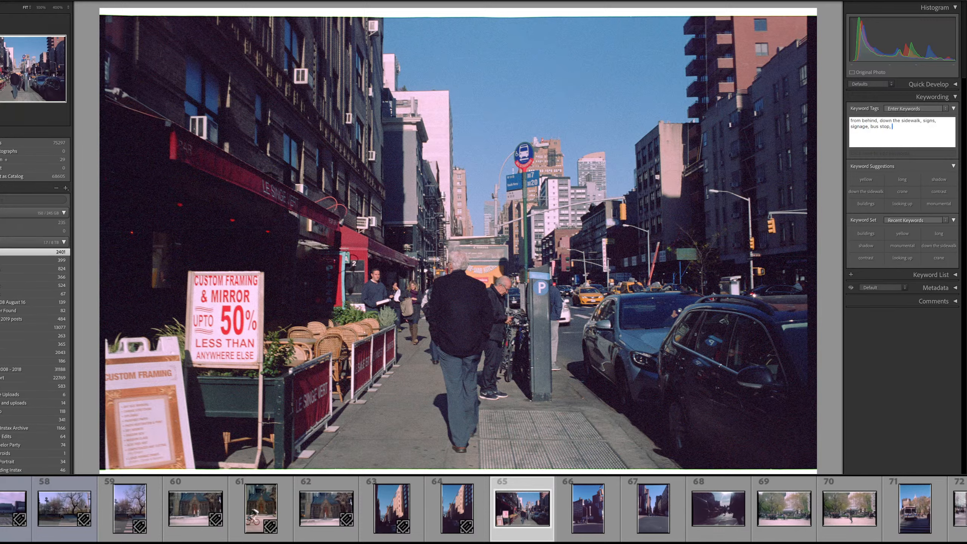
- Complete the keywords of photo 65 with parking meter, buildings and nyc
text(o)
key(BackSpace)
text(p)
key(BackSpace)
text(parking )
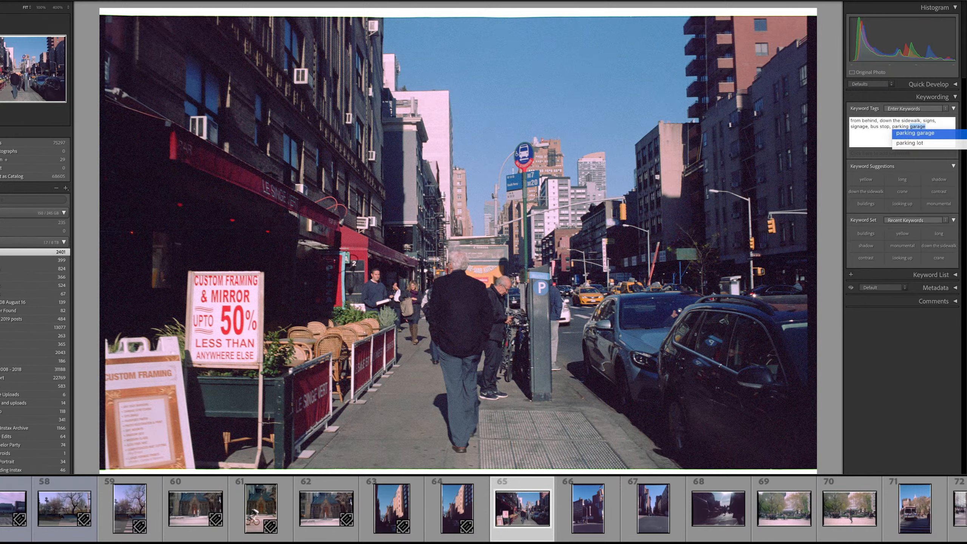
text(me)
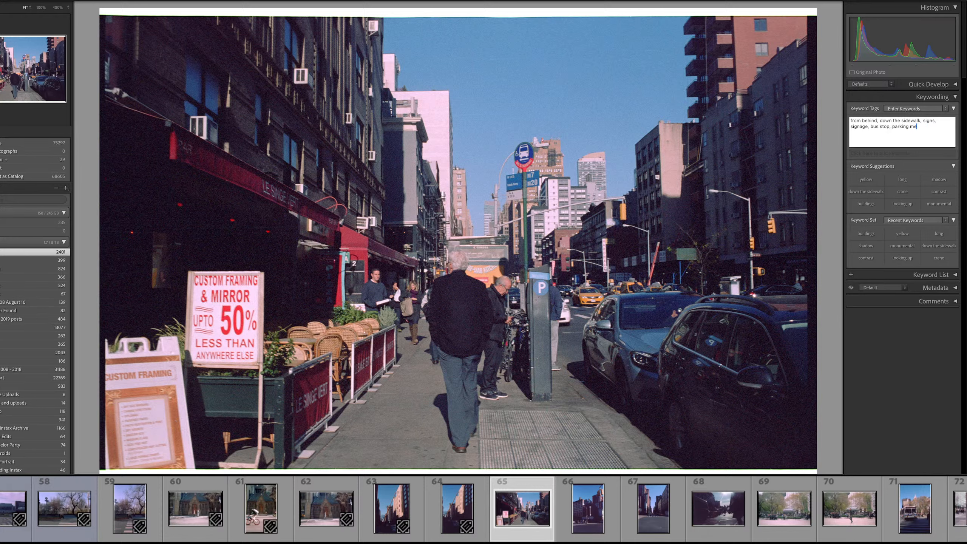
text(ter, buildings)
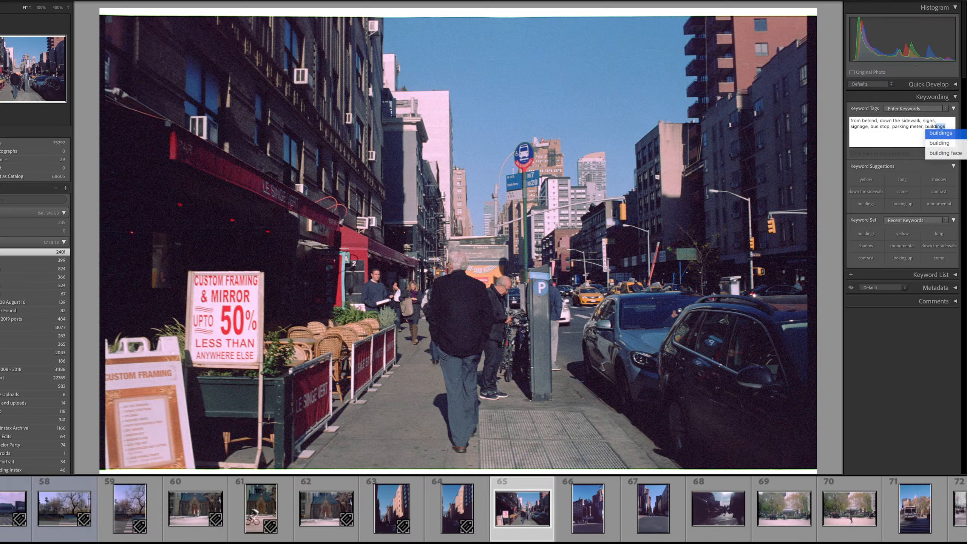
text(, nyc)
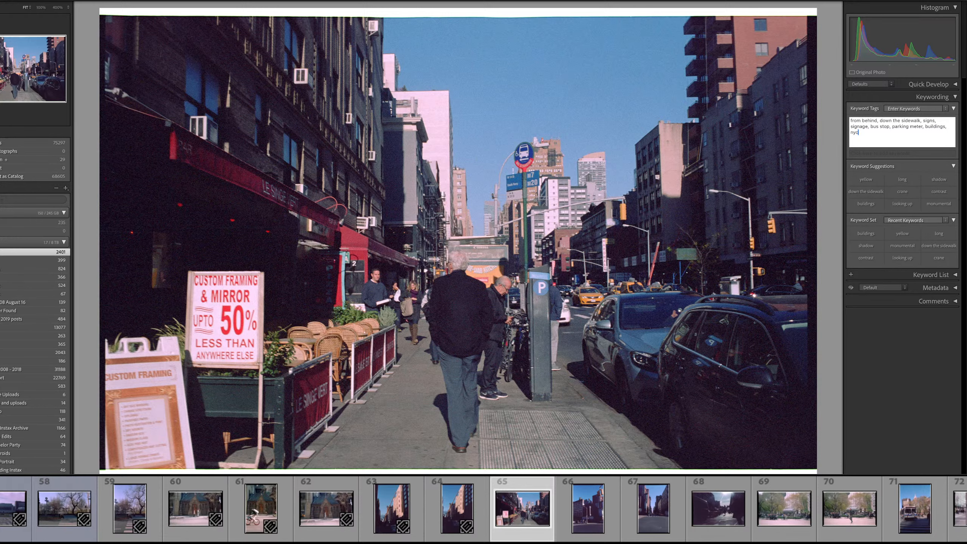
key(Return)
- Enter across the street and corner building as keywords for photo 66, the hardware store on the corner
key(Right)
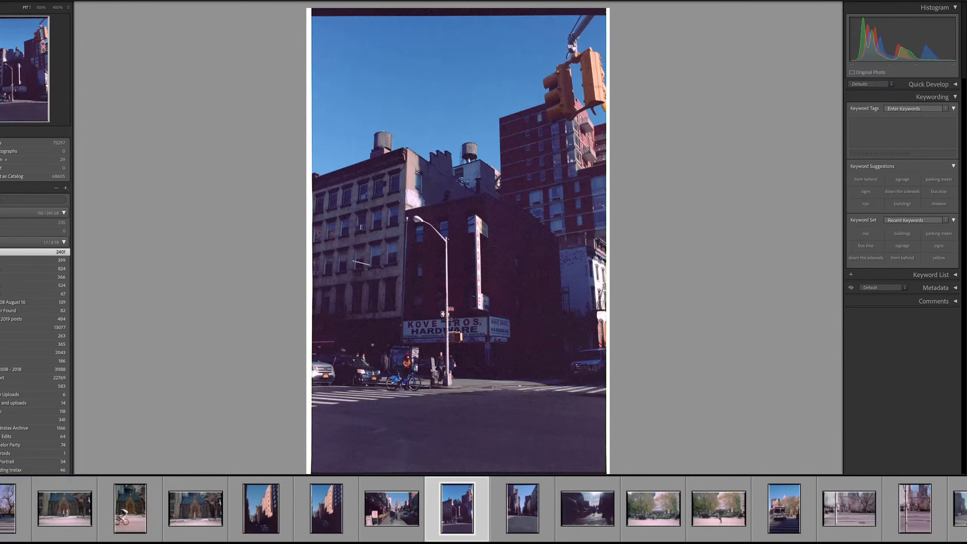
key(Left)
key(Right)
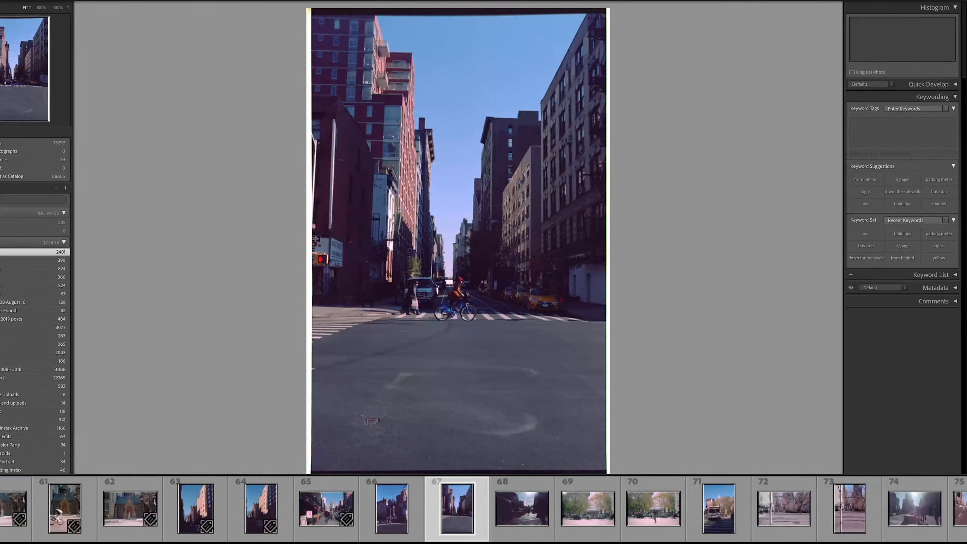
click(890, 128)
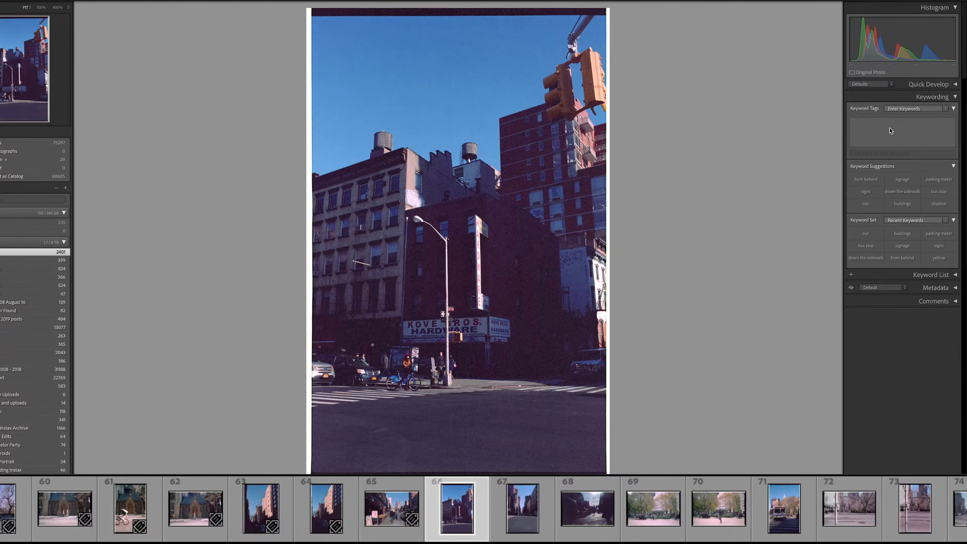
text(acc)
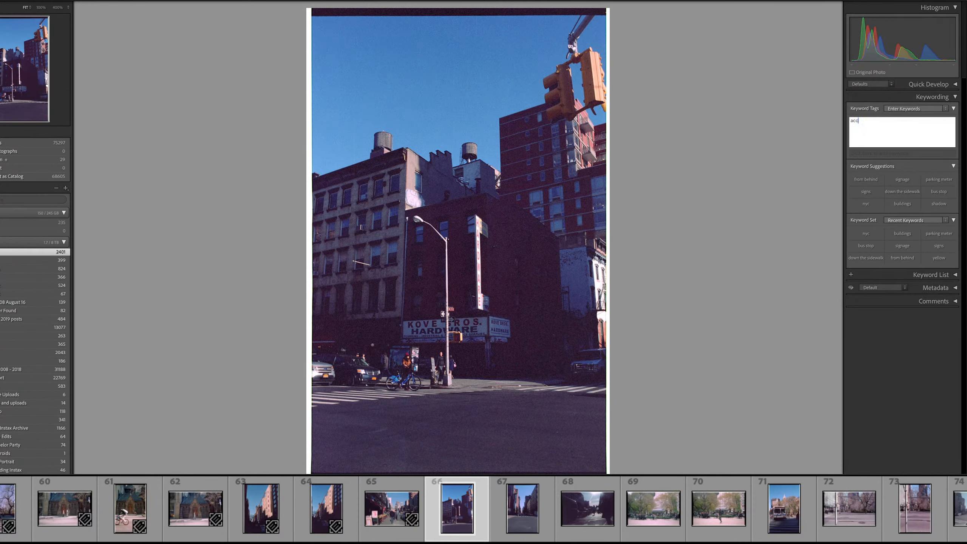
key(BackSpace)
key(Return)
text(, corner building)
key(Return)
- Add the keywords crosswalk, citibike, nyc and bicyclist to photo 66
text(, crosswalk)
key(Return)
text(cicibike, nyc, bic)
key(Down)
key(Return)
- Complete the keywords of photo 66 with looking up and contrast
text(kii)
key(BackSpace)
key(BackSpace)
text(loo)
key(Down)
key(Down)
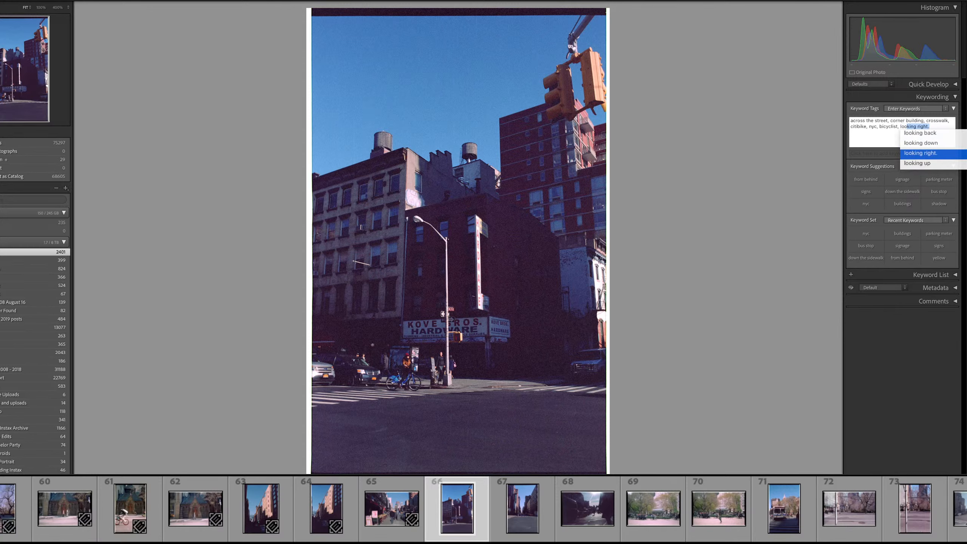
key(Down)
key(Return)
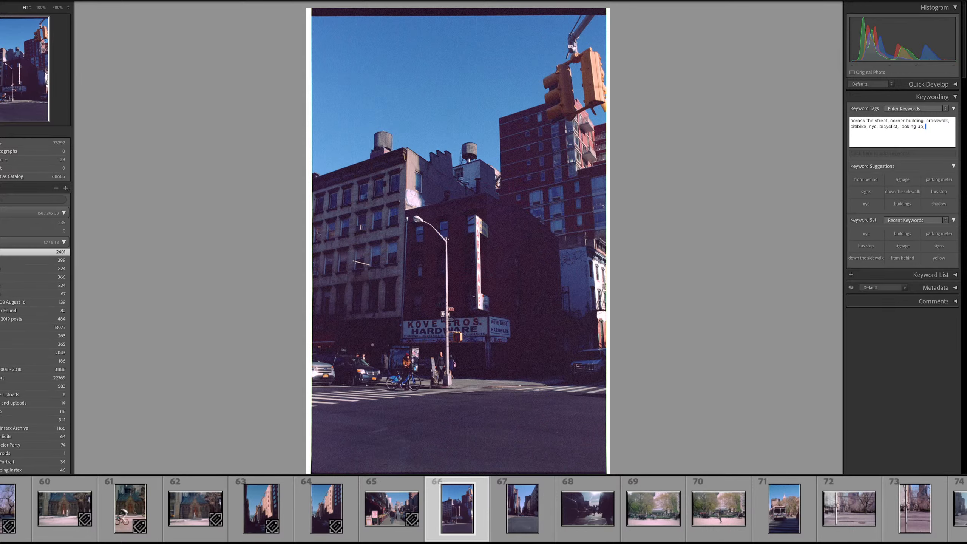
text(contrast)
key(Return)
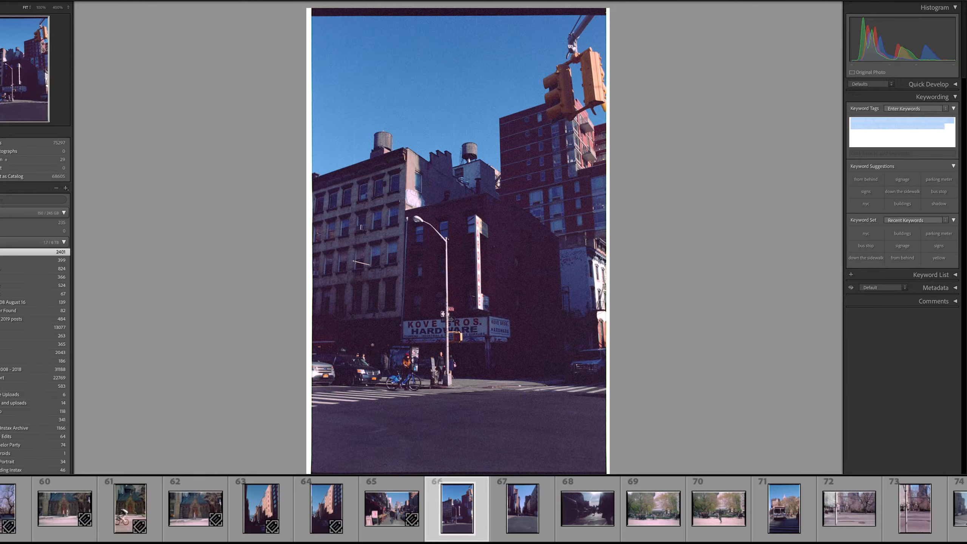
- Copy the keywords of photo 66 and paste them into photo 67, the cyclist in the intersection
key(Right)
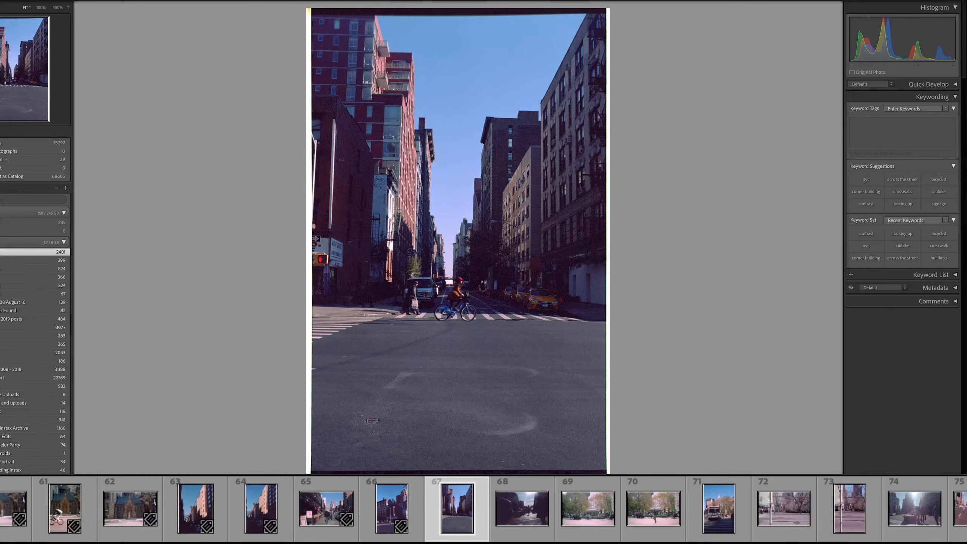
key(Left)
key(Right)
key(Left)
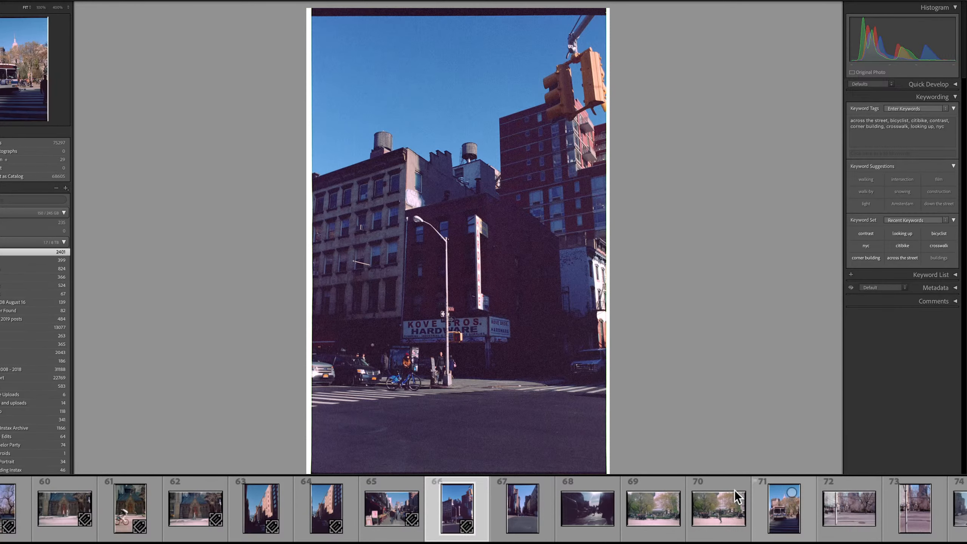
click(912, 122)
key(ctrl+c)
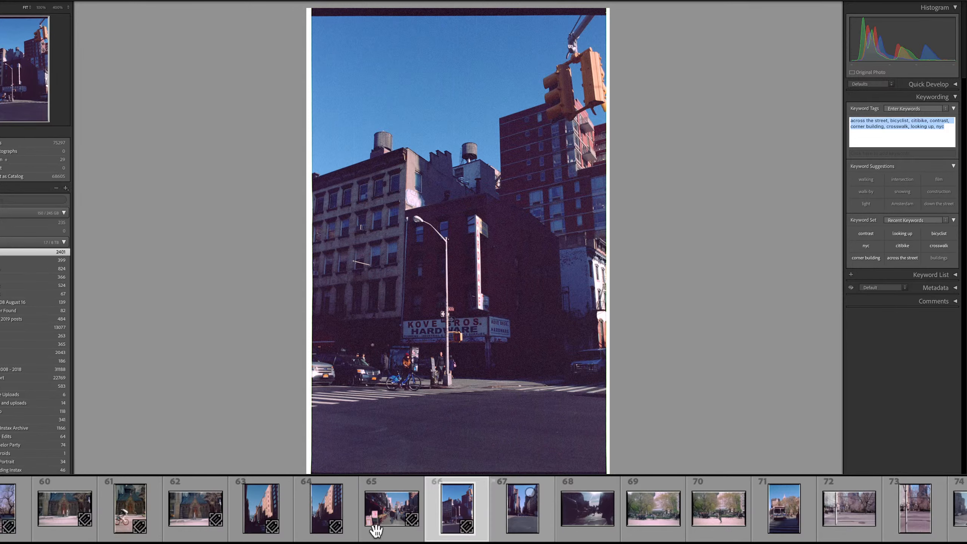
click(523, 509)
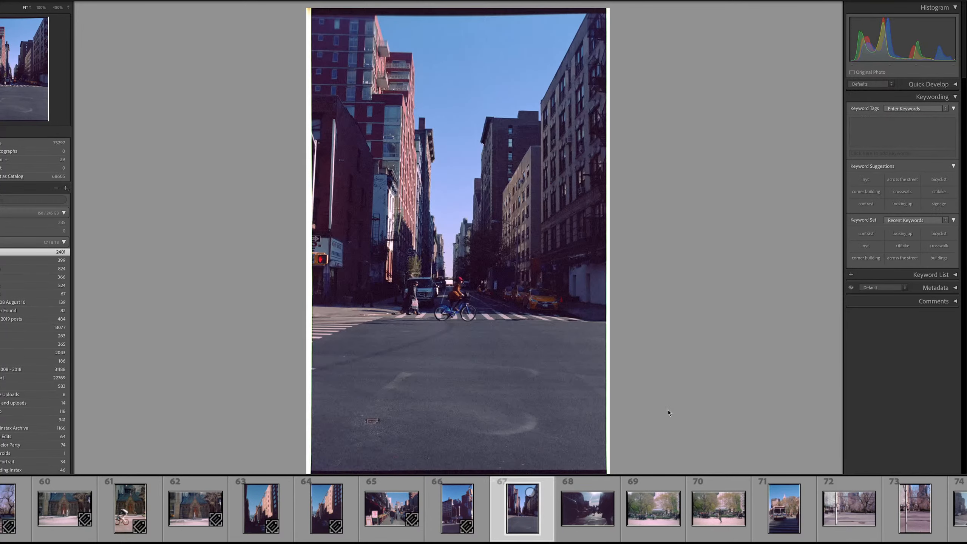
click(868, 147)
key(ctrl+v)
- Add the keywords crossing the street and centered to photo 67
text(,)
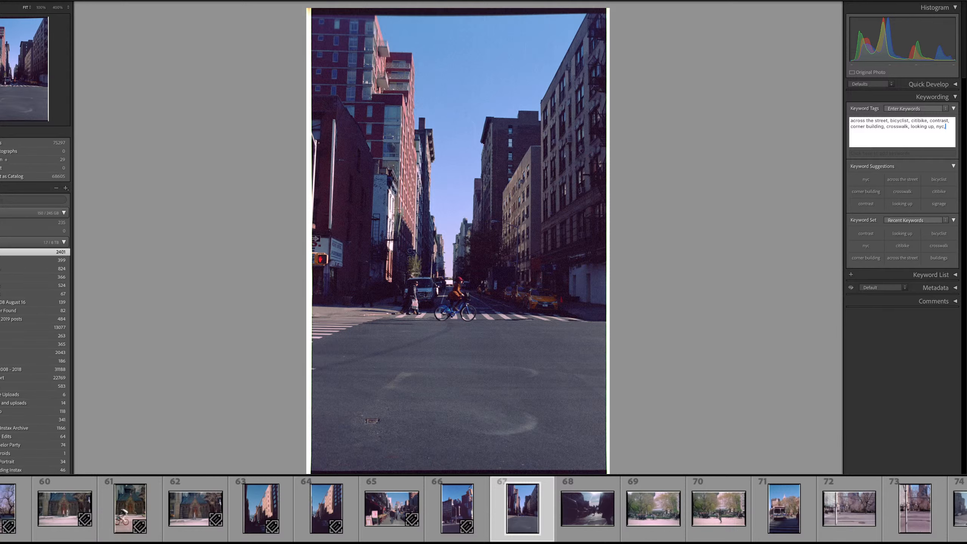
text( cros)
key(Down)
key(Down)
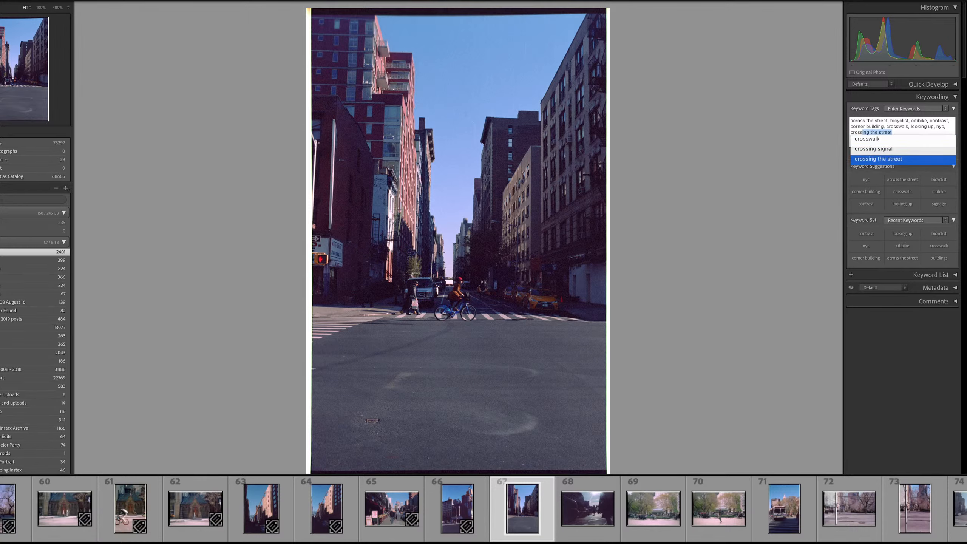
key(Return)
text(mis)
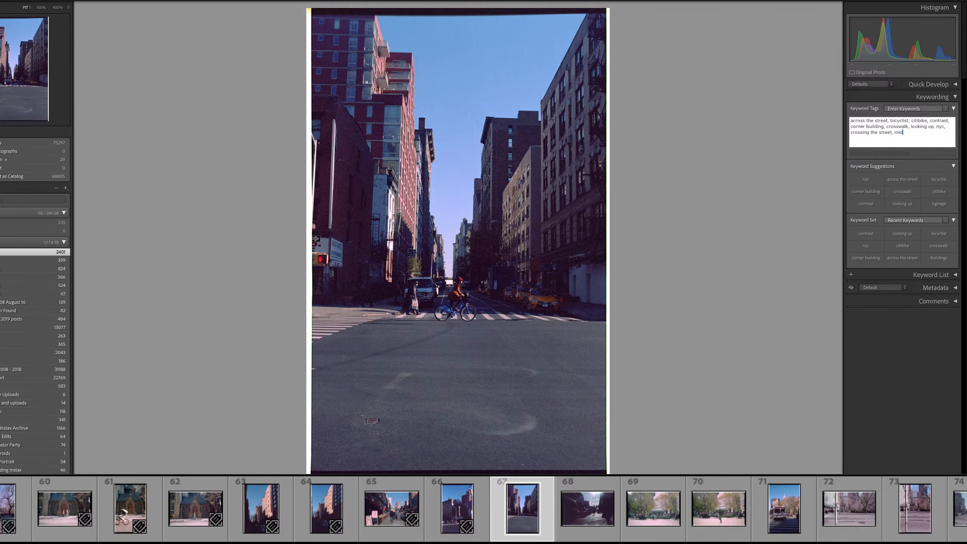
key(BackSpace)
key(BackSpace)
key(BackSpace)
text(centere)
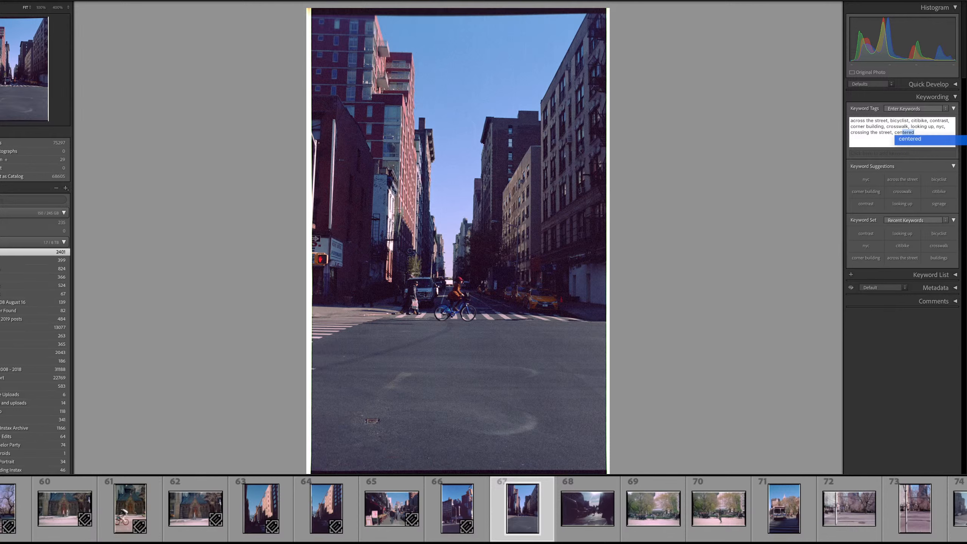
key(Return)
- Complete the keywords of photo 67 with down the street and motion
text(down the street,)
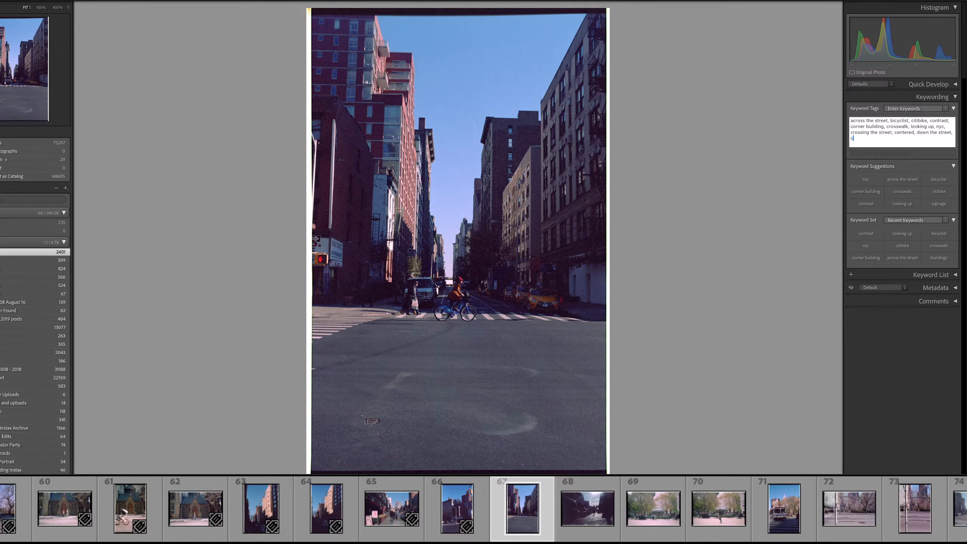
text(n)
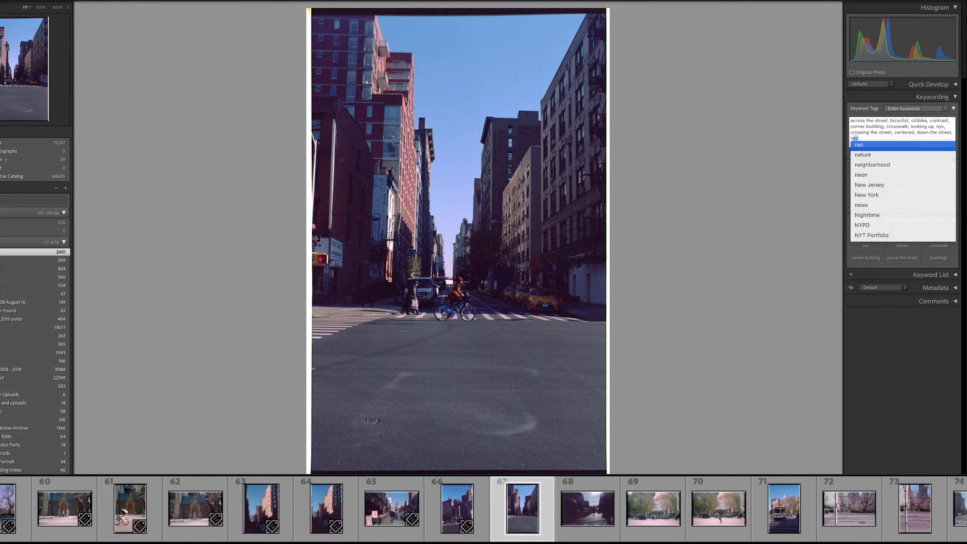
key(BackSpace)
text(ov)
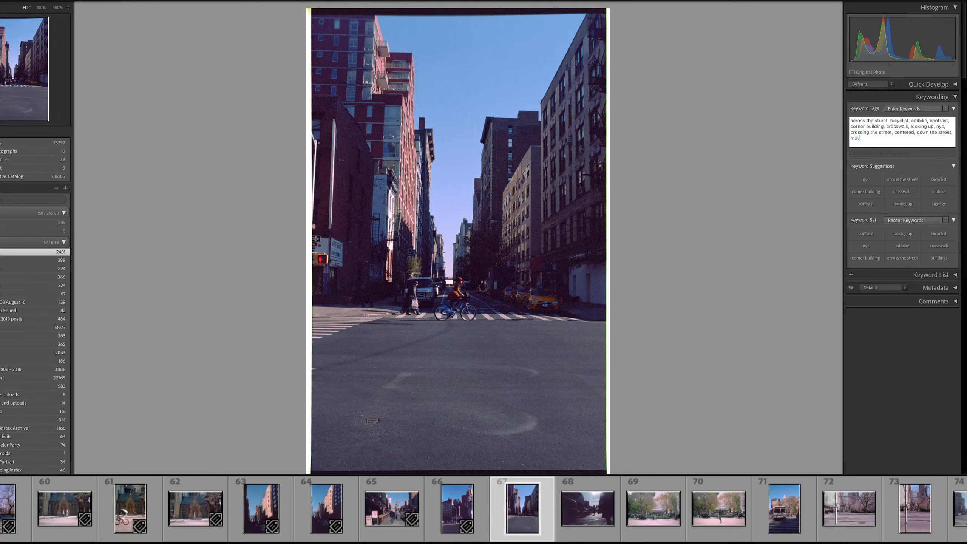
text(tion)
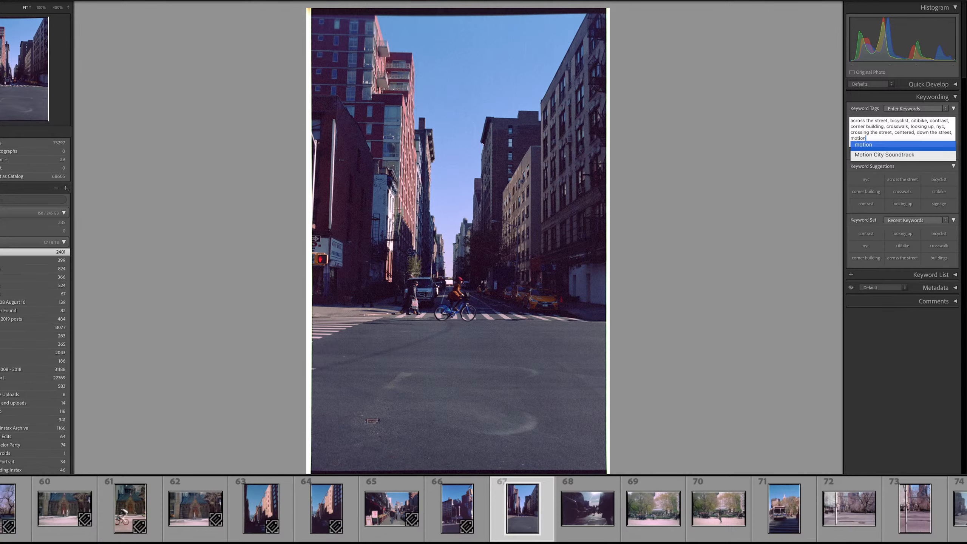
key(Return)
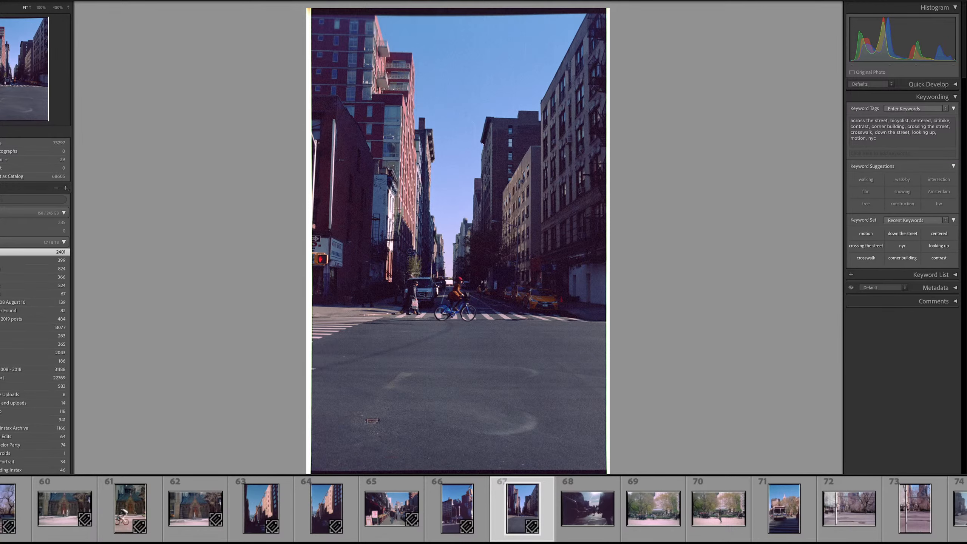
- Paste the keywords copied from photo 66 into photo 68, the silhouetted pedestrian against the sun
key(Right)
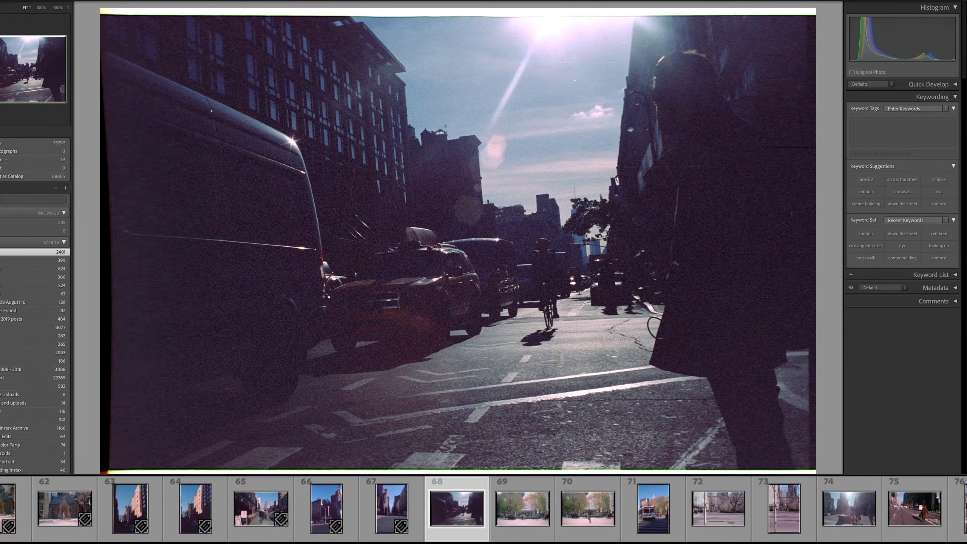
key(Right)
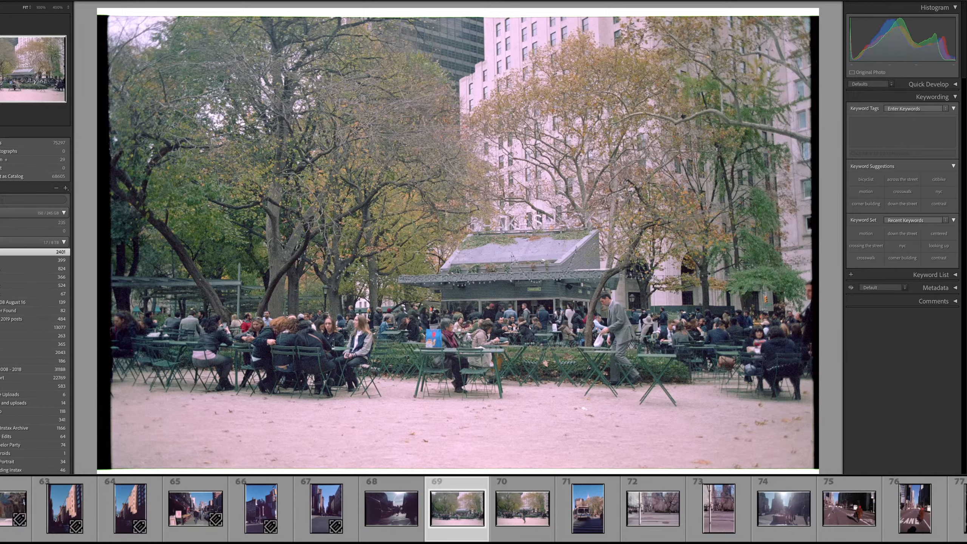
key(Left)
key(Left)
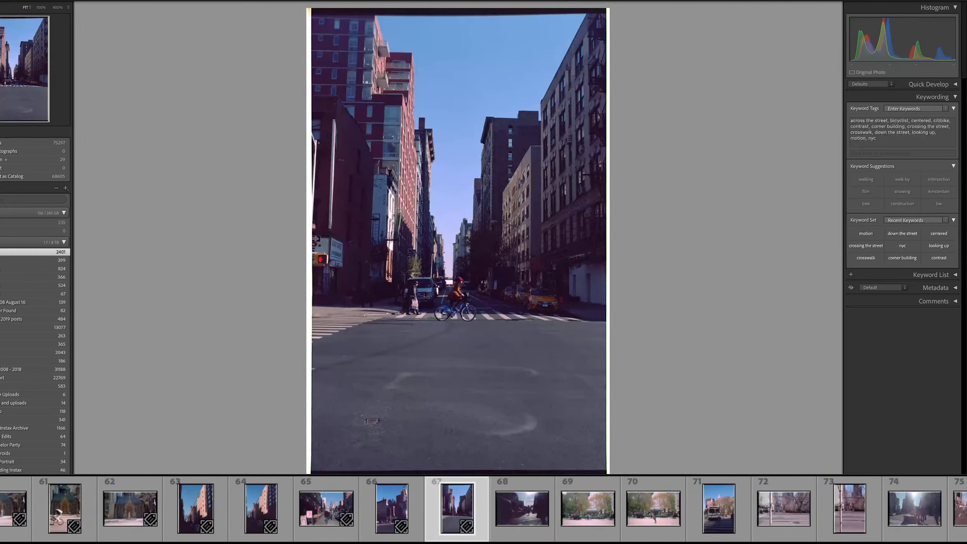
key(Right)
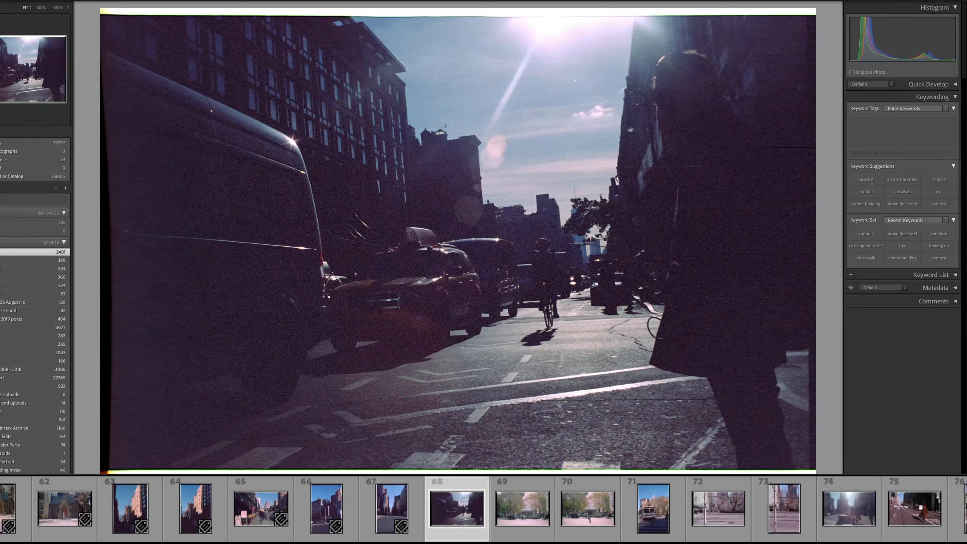
click(883, 142)
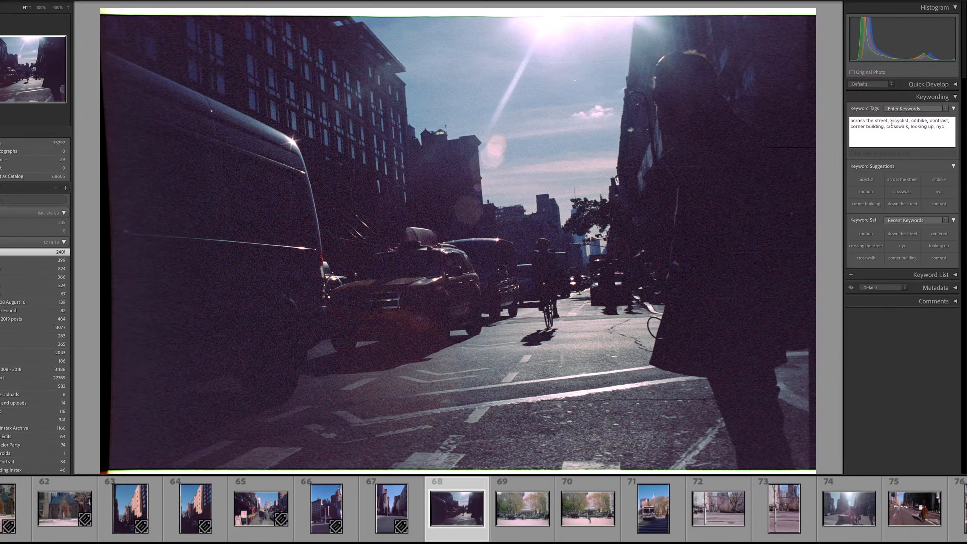
- Remove across the street and citibike from the keywords of photo 68
click(881, 120)
key(shift+Home)
key(BackSpace)
double_click(879, 122)
key(BackSpace)
key(BackSpace)
key(BackSpace)
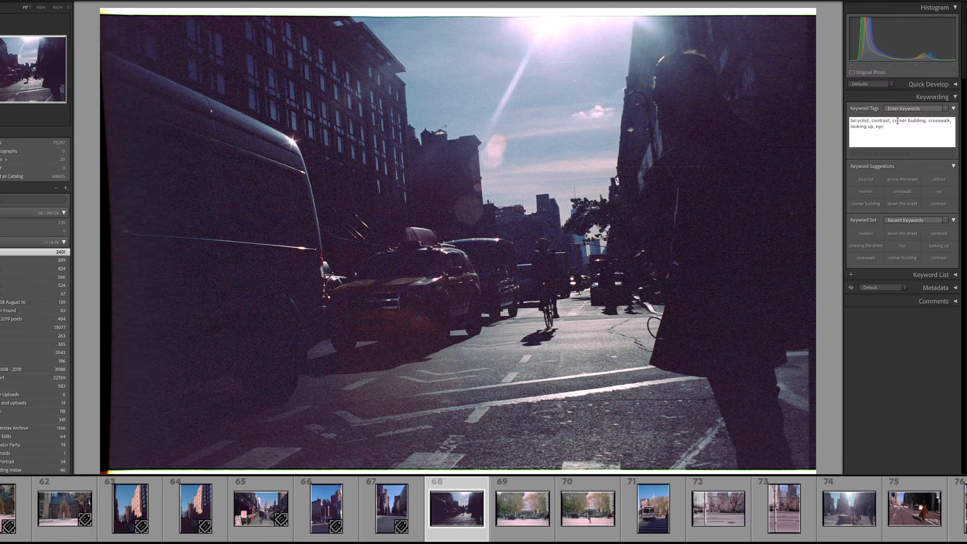
- Remove corner building from the keywords of photo 68
double_click(898, 121)
key(BackSpace)
key(BackSpace)
double_click(907, 120)
key(BackSpace)
key(BackSpace)
key(BackSpace)
- Replace looking up with looking right in the keywords of photo 68 and apply the list
double_click(910, 122)
click(949, 122)
click(934, 121)
double_click(937, 122)
text(right.)
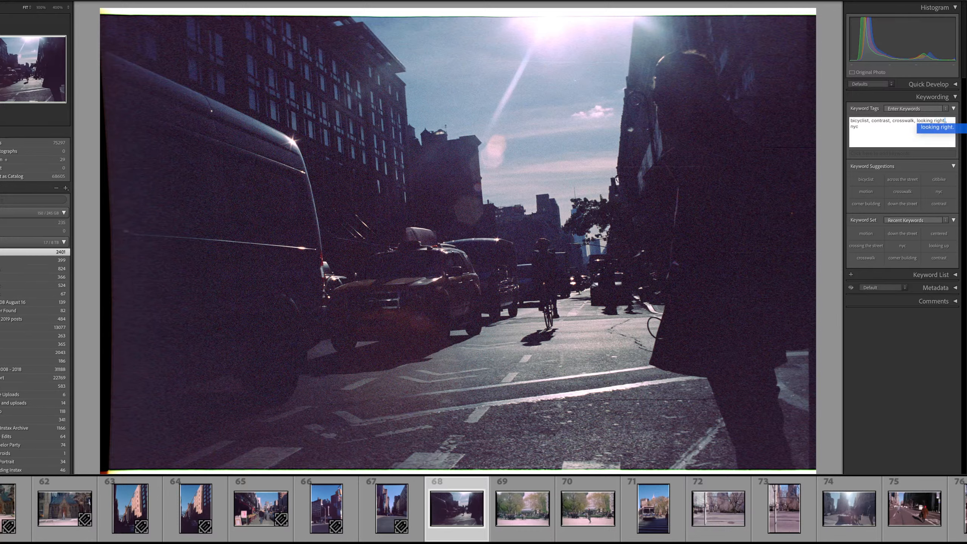
key(BackSpace)
key(Return)
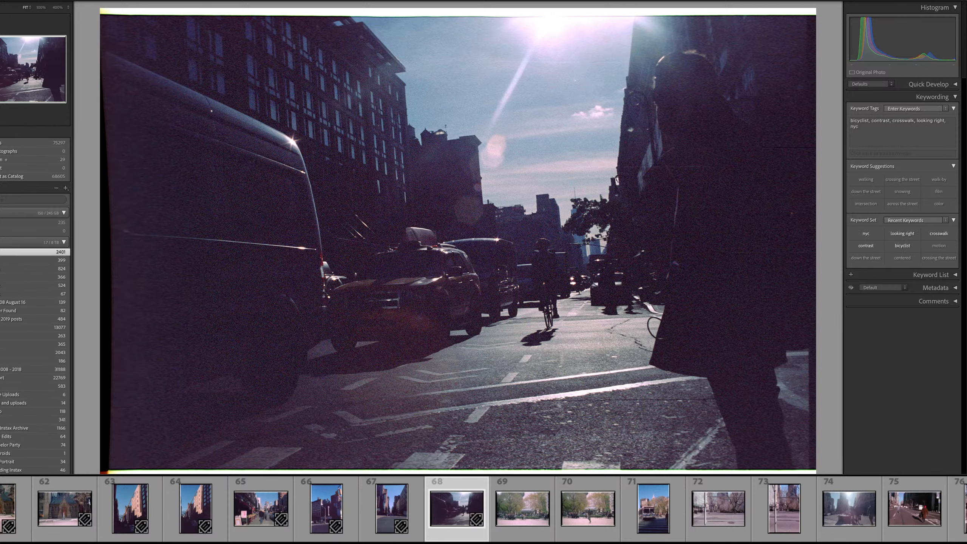
- Add backlit, sunny, taxi and people to the keywords of photo 68 and apply the list
click(895, 128)
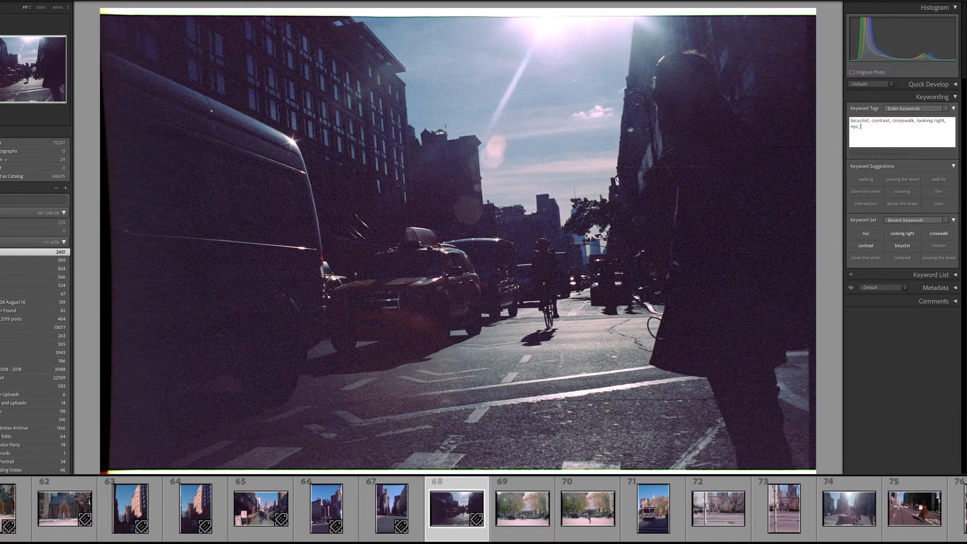
text(, backlit, contra)
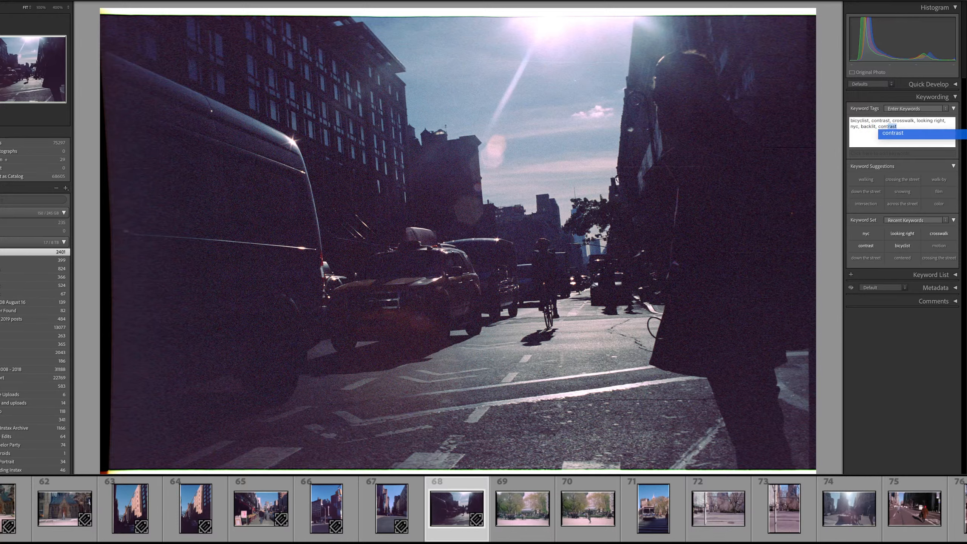
key(BackSpace)
key(BackSpace)
key(BackSpace)
key(BackSpace)
key(BackSpace)
key(BackSpace)
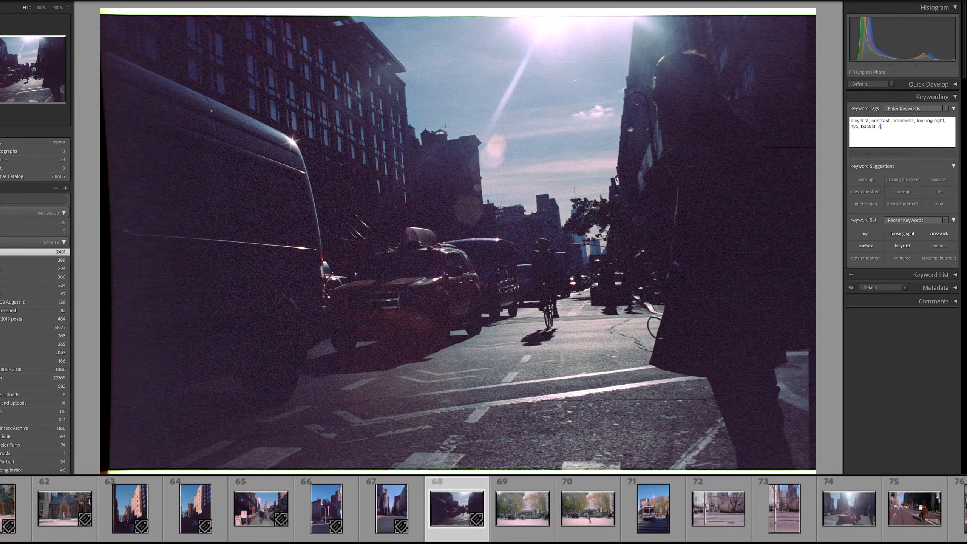
text(sunny,)
text(taxi, peop)
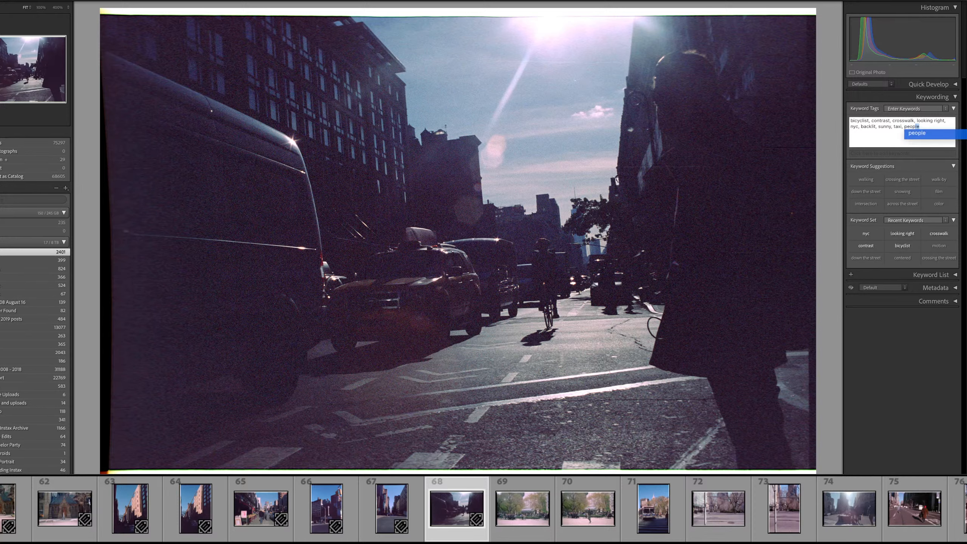
text(le)
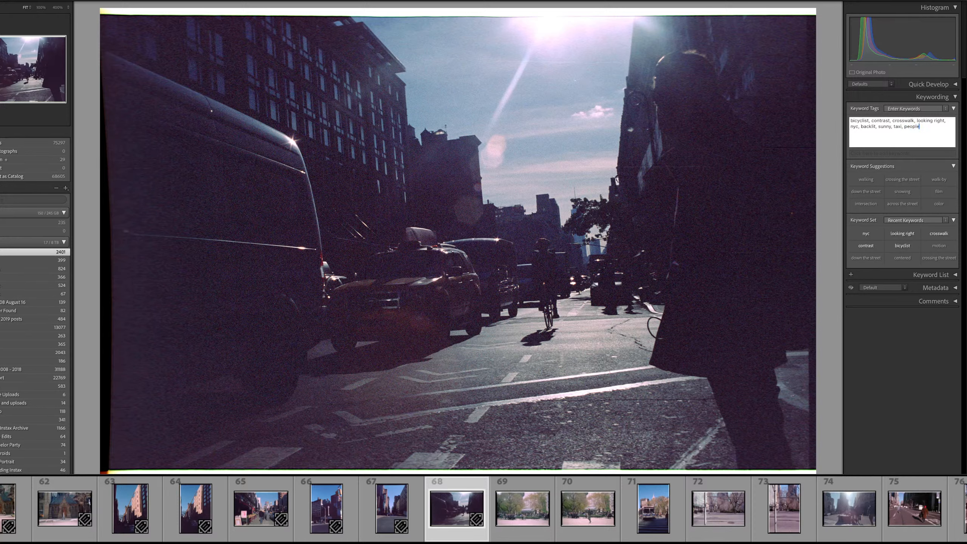
key(Return)
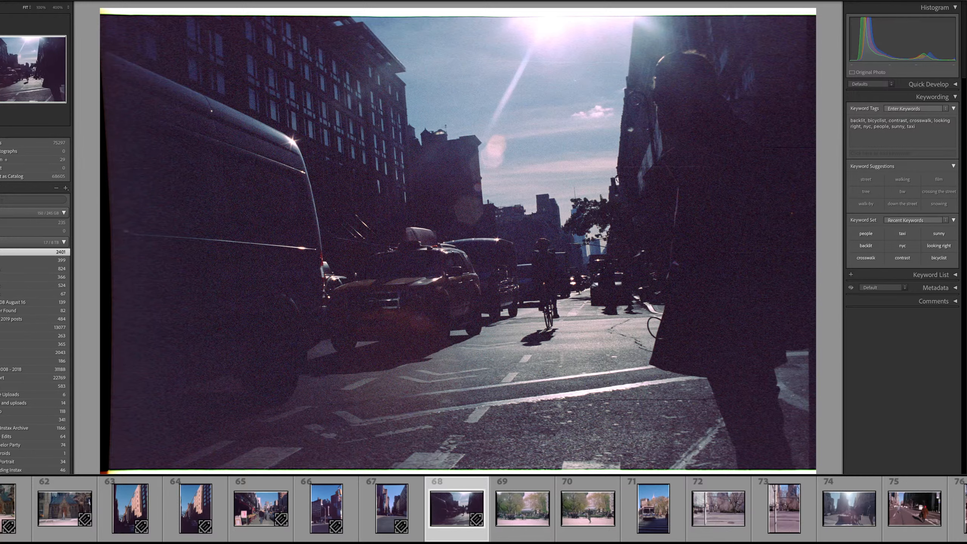
- Add people to the keywords of photo 65, the man walking down the sidewalk past the framing signs
scroll(484, 509, left, 2)
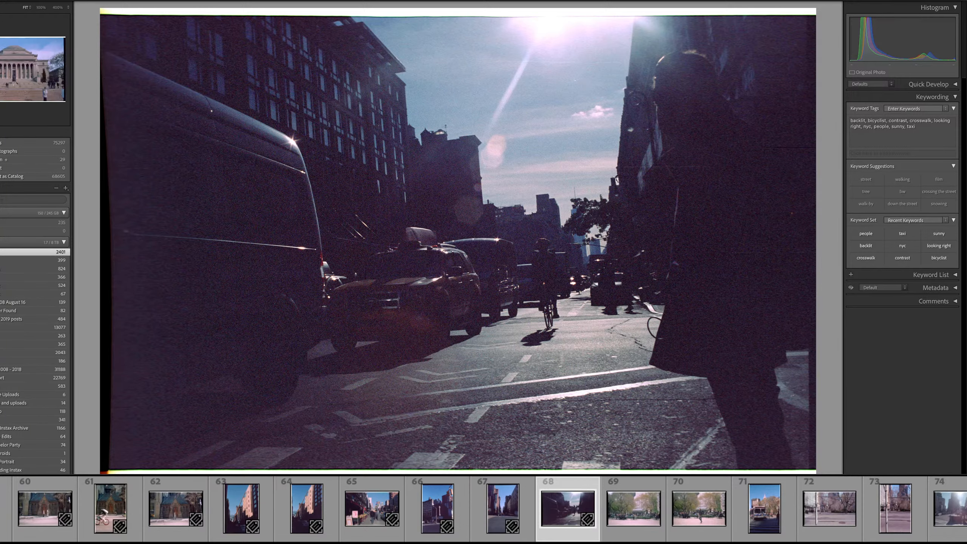
click(102, 507)
click(345, 508)
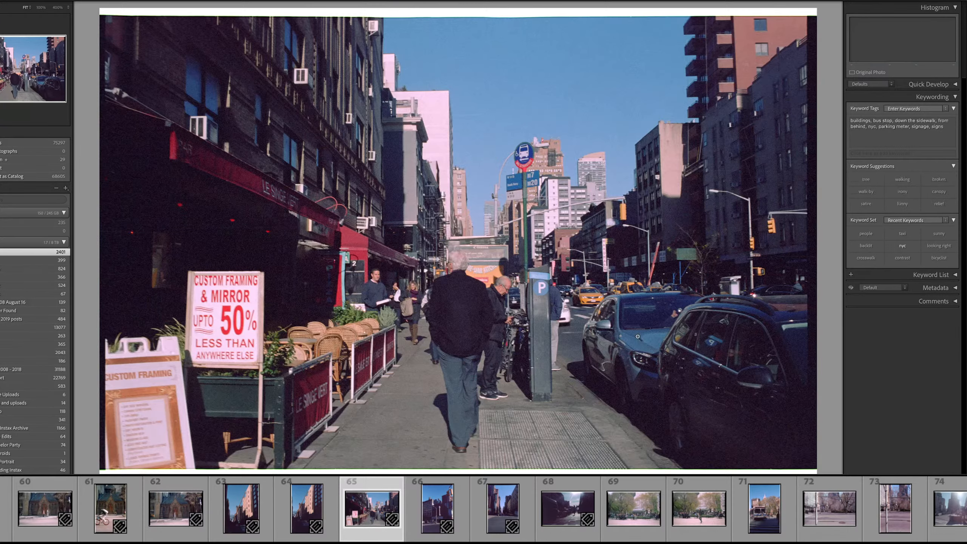
click(945, 142)
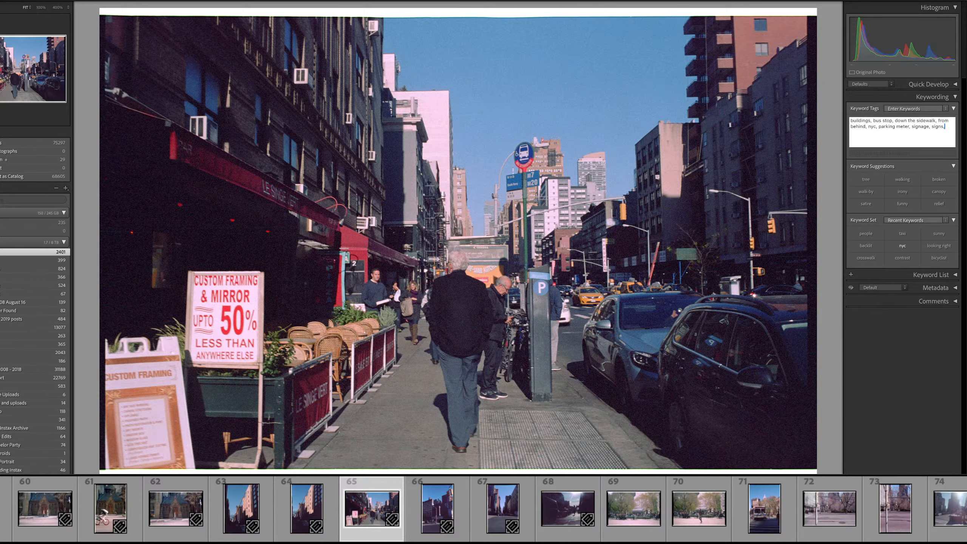
text(proplr)
key(BackSpace)
key(BackSpace)
key(BackSpace)
key(BackSpace)
text(ro)
key(BackSpace)
key(BackSpace)
text(eople)
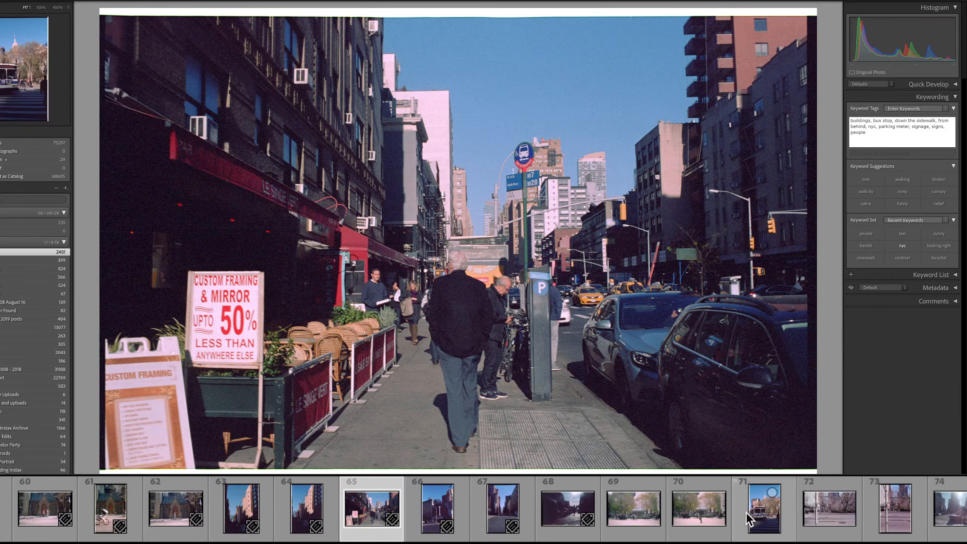
- Enter Shake Shack, Madison Square Park, green, outdoor dining, friends, people and line as keywords for photo 69, the crowded park tables
click(625, 520)
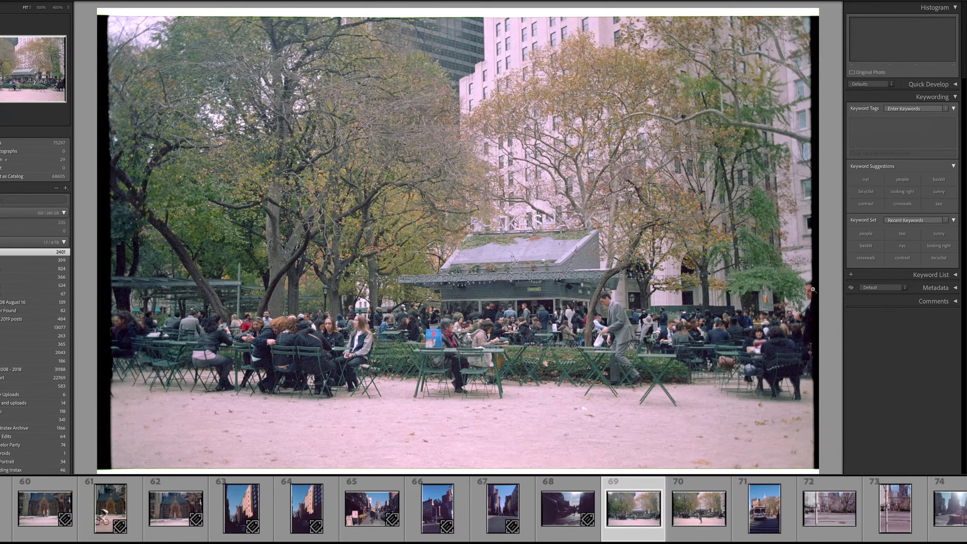
click(919, 146)
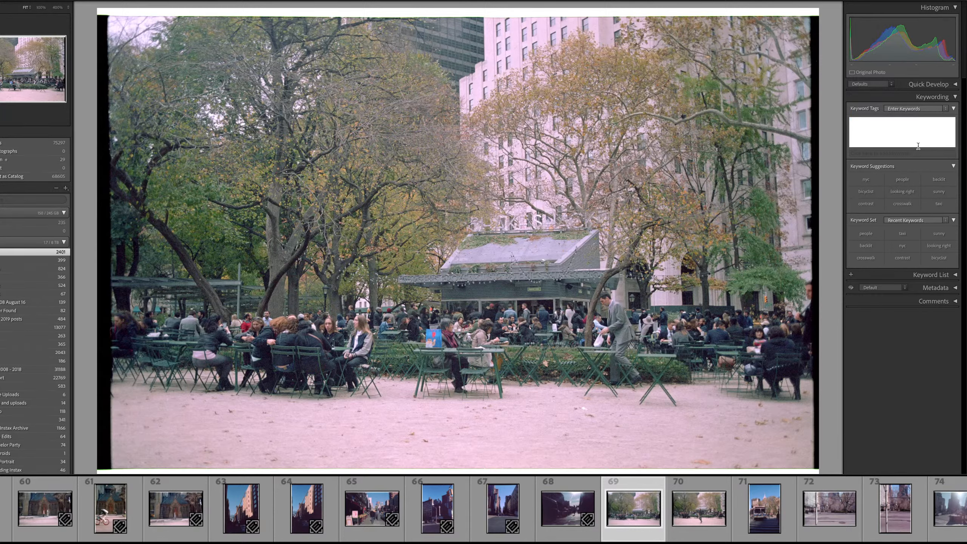
text(Shake Shack,)
text(Madison Sw)
text(uare Park,green, outdoor dining, friends, peo)
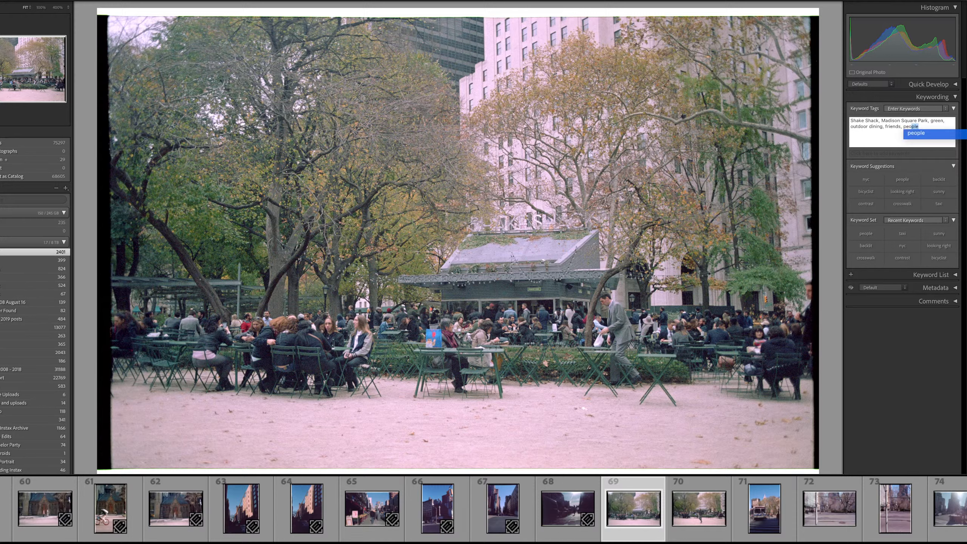
text(ple, lines,)
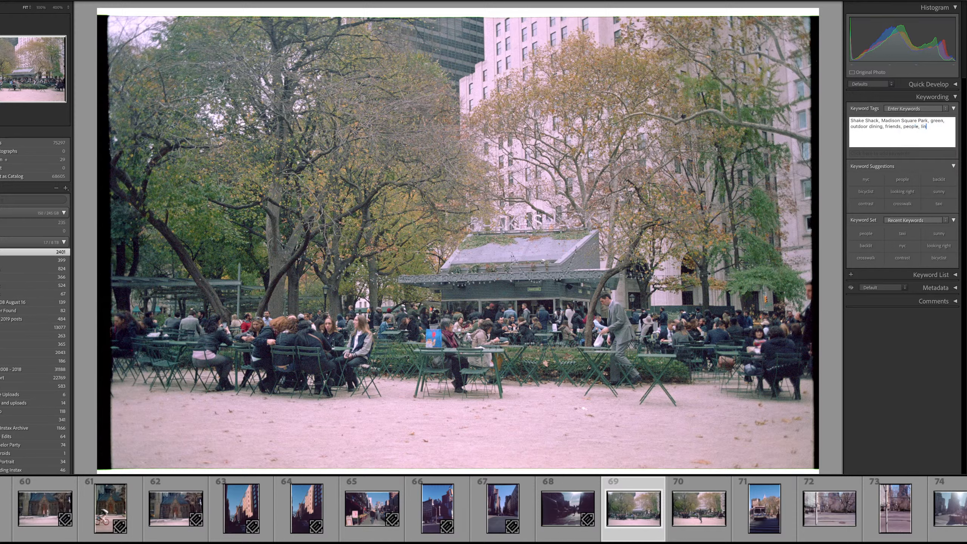
key(BackSpace)
key(BackSpace)
key(BackSpace)
- Add in the city, Spring and nyc to the keywords of photo 69
text(, in the city, spr)
key(BackSpace)
key(BackSpace)
key(BackSpace)
text(Sprimf)
text(g, )
text(nyc)
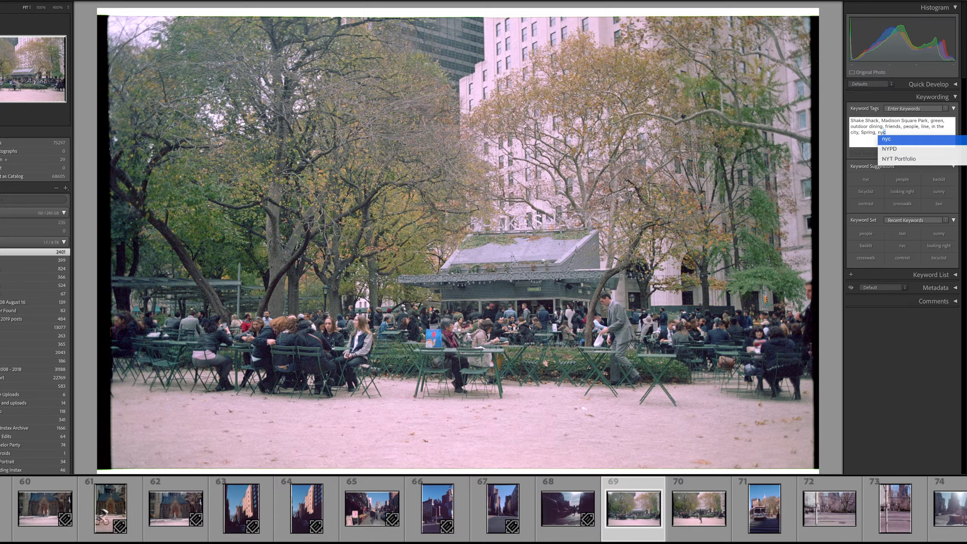
key(Return)
- Copy the keywords of photo 69 to photo 70 and add blurry, centered, walking by and out of focus
key(ctrl+c)
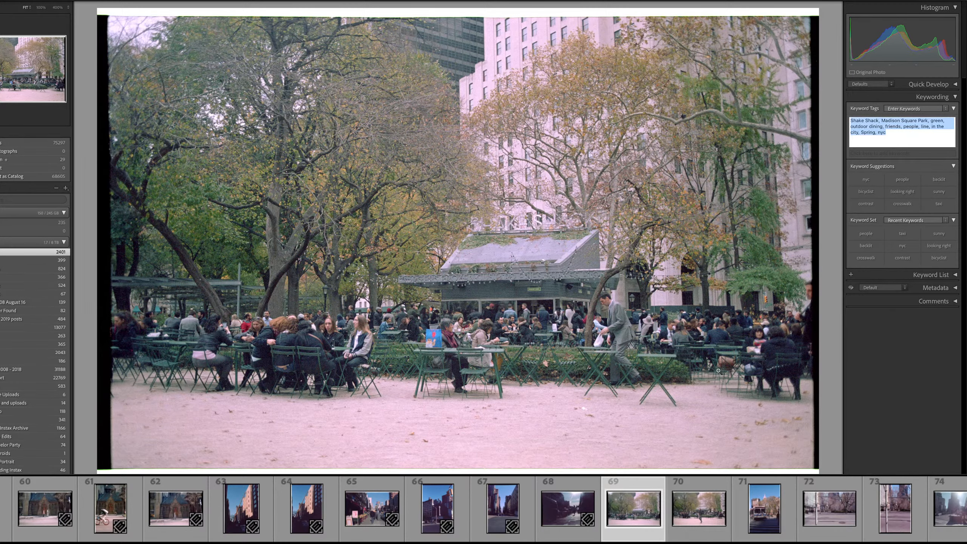
click(698, 513)
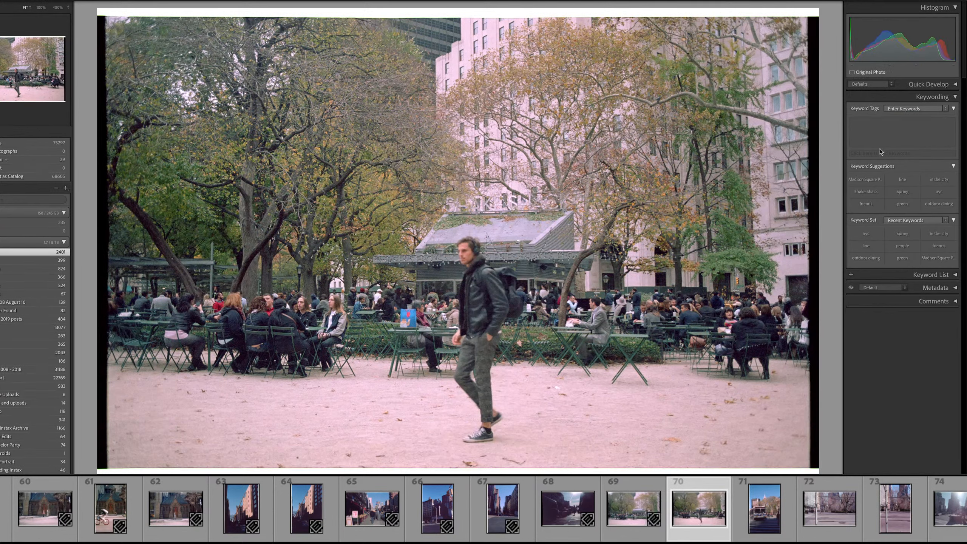
click(894, 130)
key(ctrl+v)
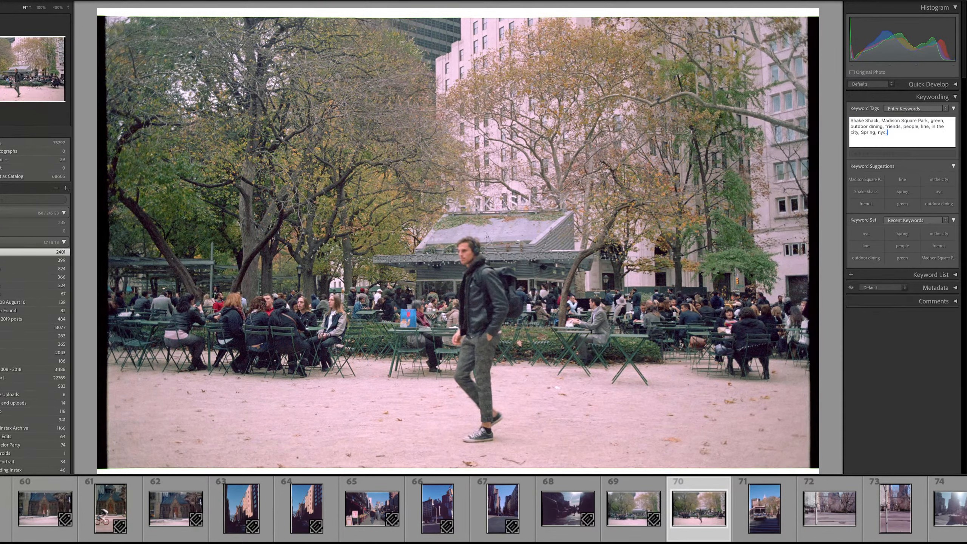
text(blurry, centered, walking by, out of focus)
key(Return)
- Enter crosswalk as the first keyword of photo 71, the city bus turning at the intersection
key(Right)
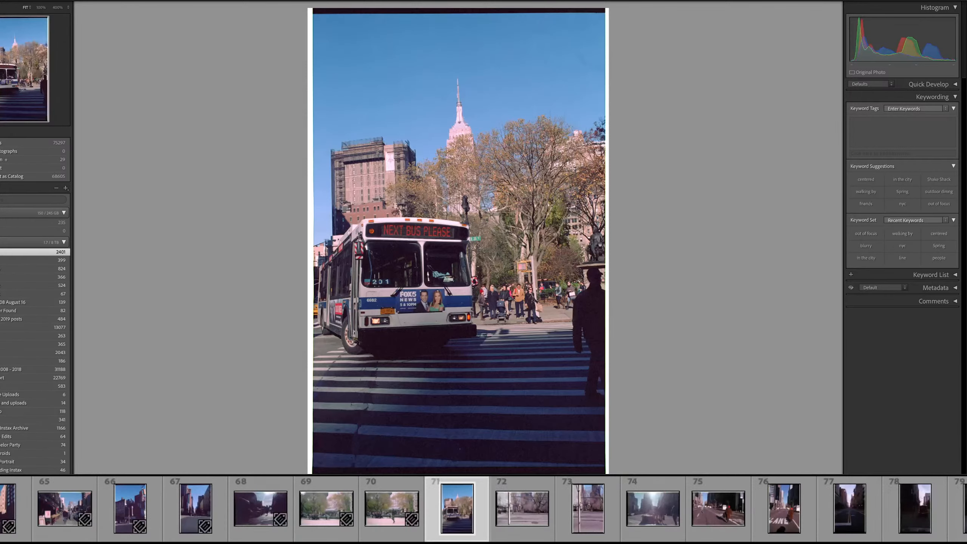
click(899, 127)
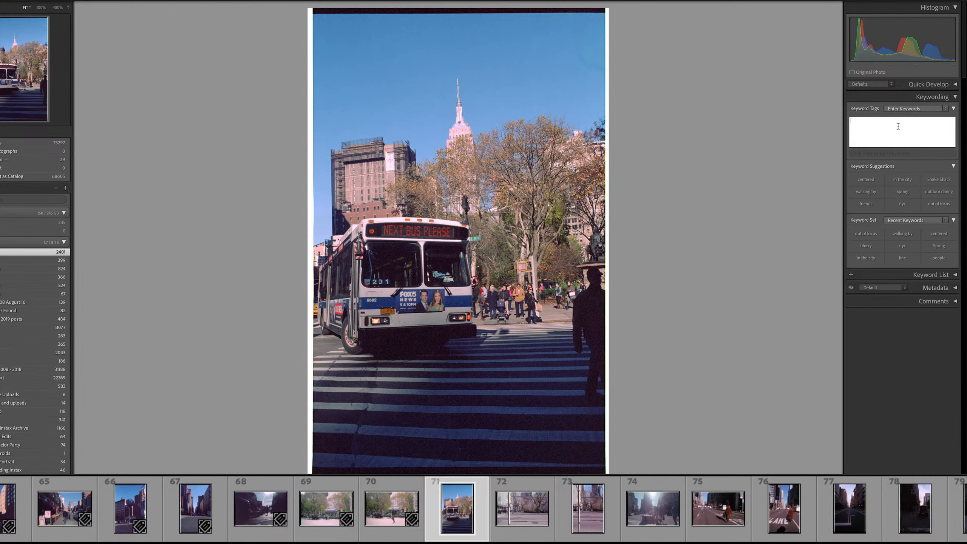
text(cros)
key(Return)
key(BackSpace)
key(BackSpace)
key(BackSpace)
key(BackSpace)
key(BackSpace)
key(BackSpace)
key(BackSpace)
key(BackSpace)
key(BackSpace)
key(BackSpace)
key(BackSpace)
text(wak)
text(k)
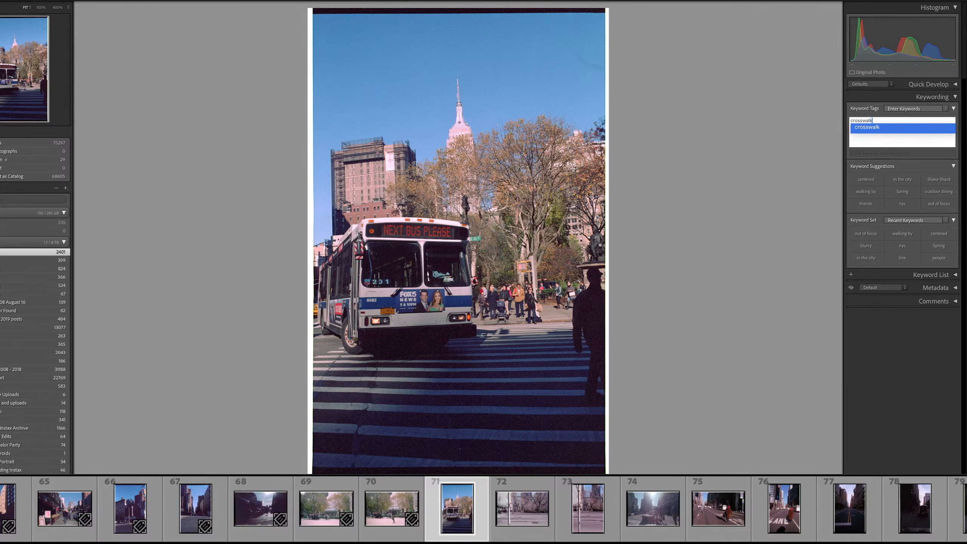
text(m)
key(BackSpace)
text(,)
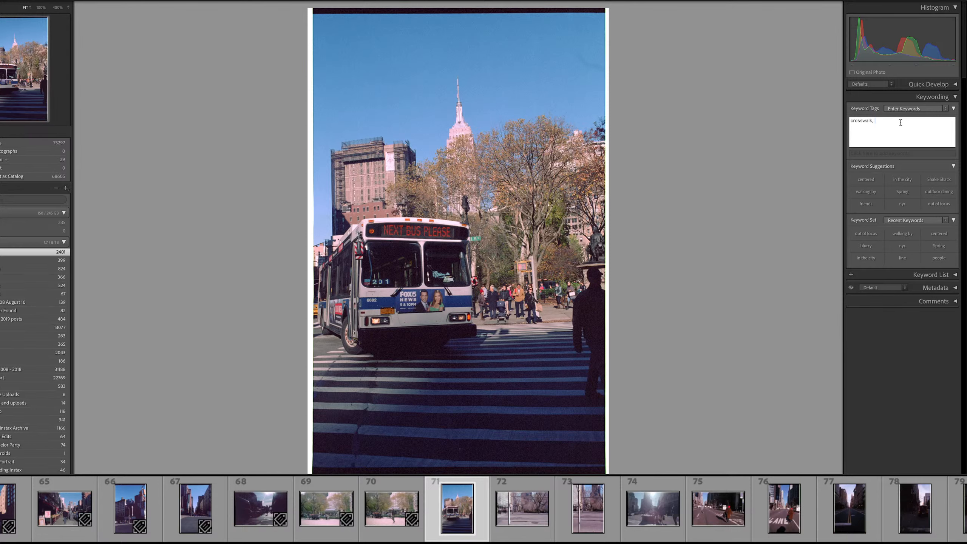
- Add Empire State Building, bus and corner to the keywords of photo 71
text(Empire State Building,)
key(Return)
text(bud)
text(corne)
text(r building,)
key(BackSpace)
key(BackSpace)
key(BackSpace)
key(BackSpace)
key(BackSpace)
key(BackSpace)
key(BackSpace)
key(BackSpace)
key(BackSpace)
key(BackSpace)
- Add people and waiting to the keywords of photo 71 and apply the list
text(pr)
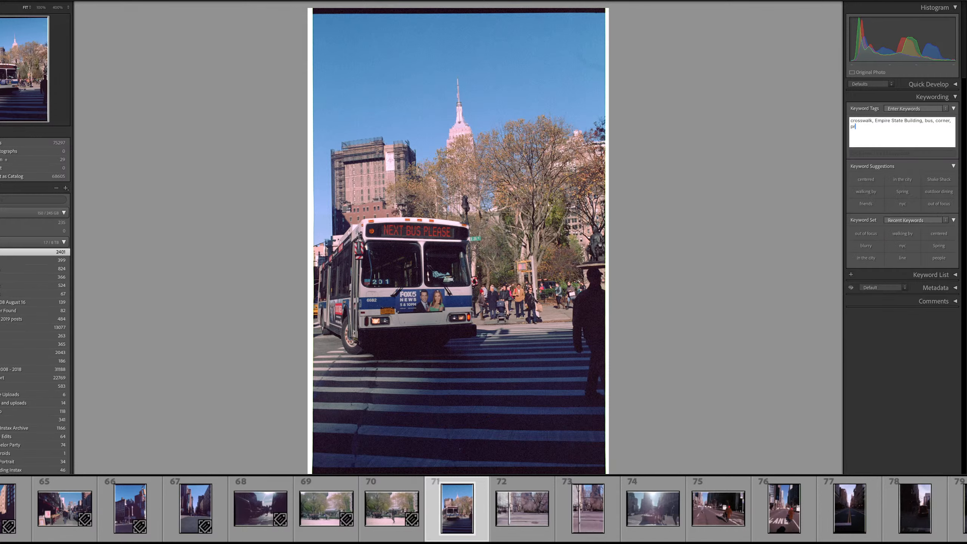
key(BackSpace)
text(eople, w)
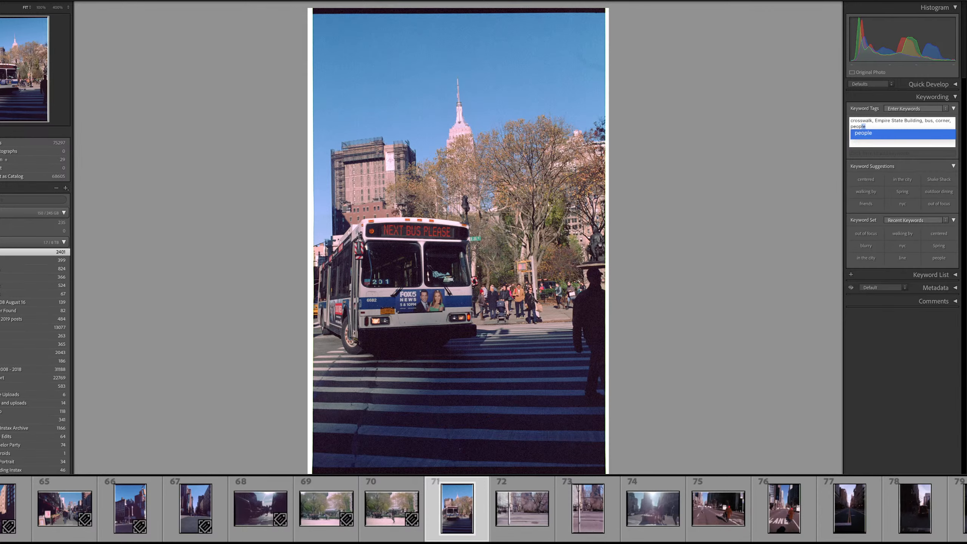
text(aiting,)
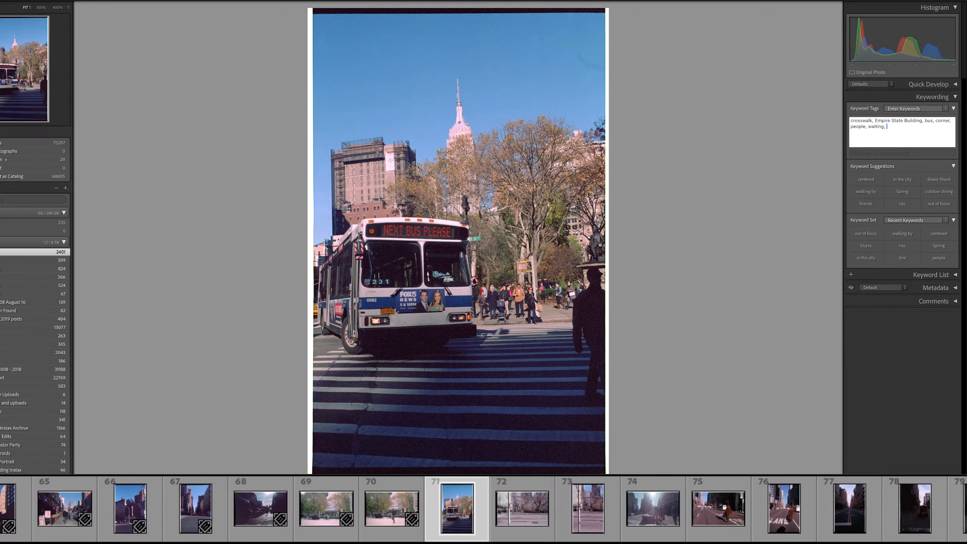
key(Return)
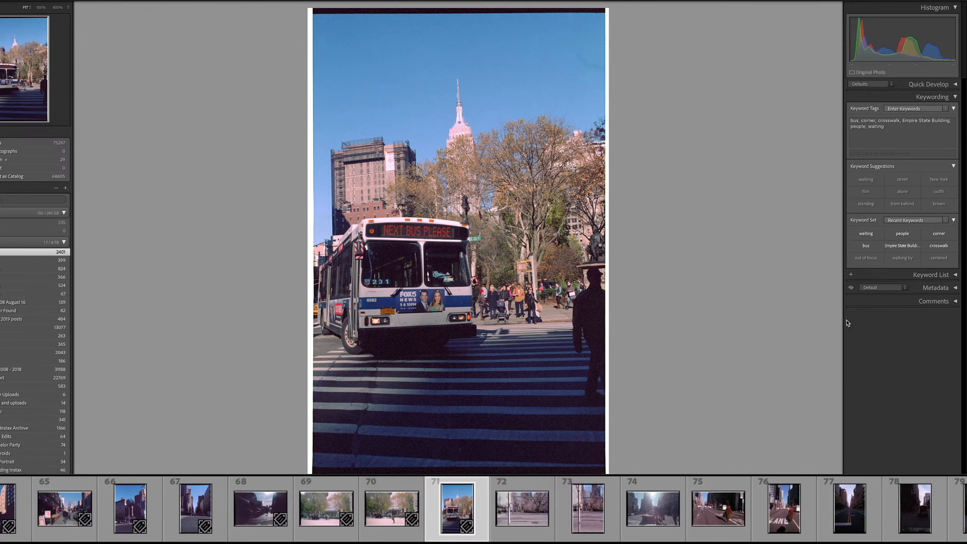
key(Right)
key(Left)
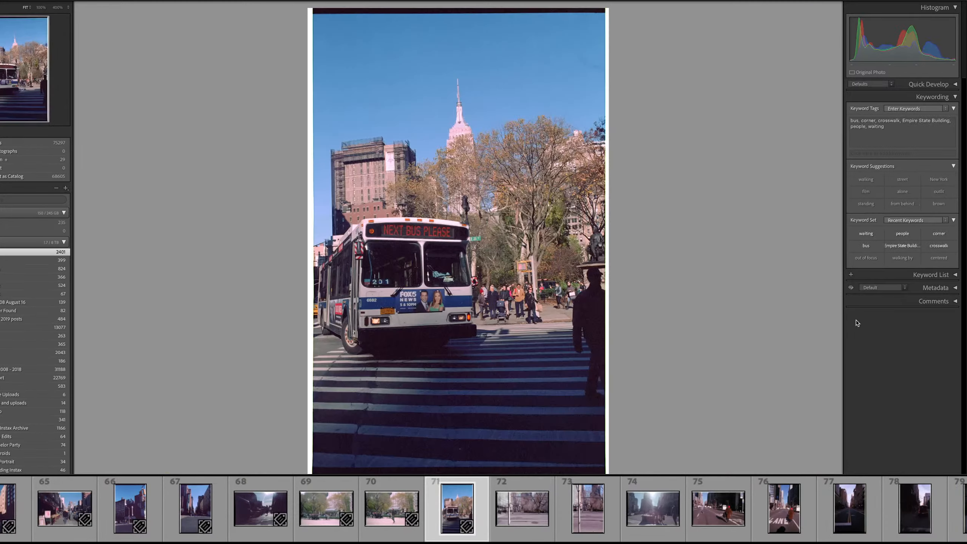
key(Right)
key(Left)
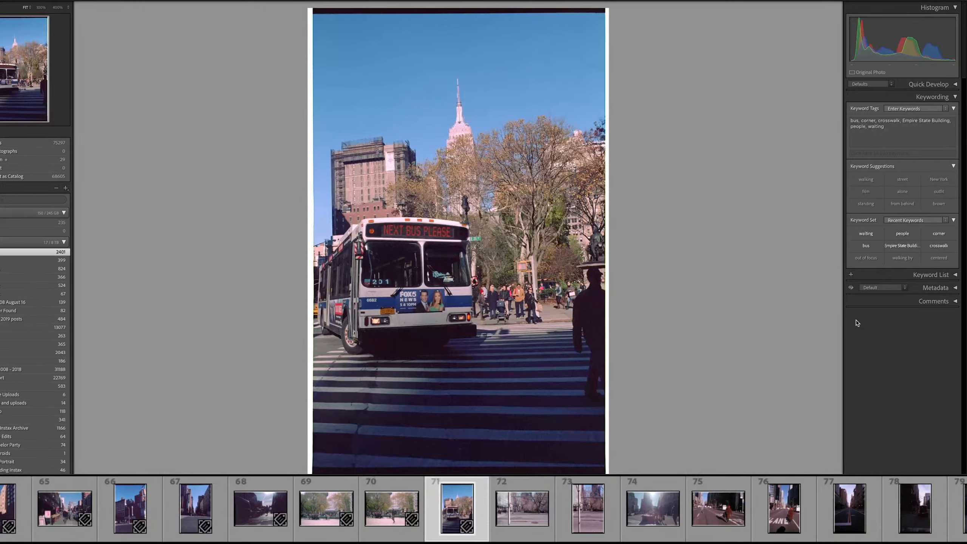
- Add nyc to the keywords of photo 71 and apply the list
click(907, 125)
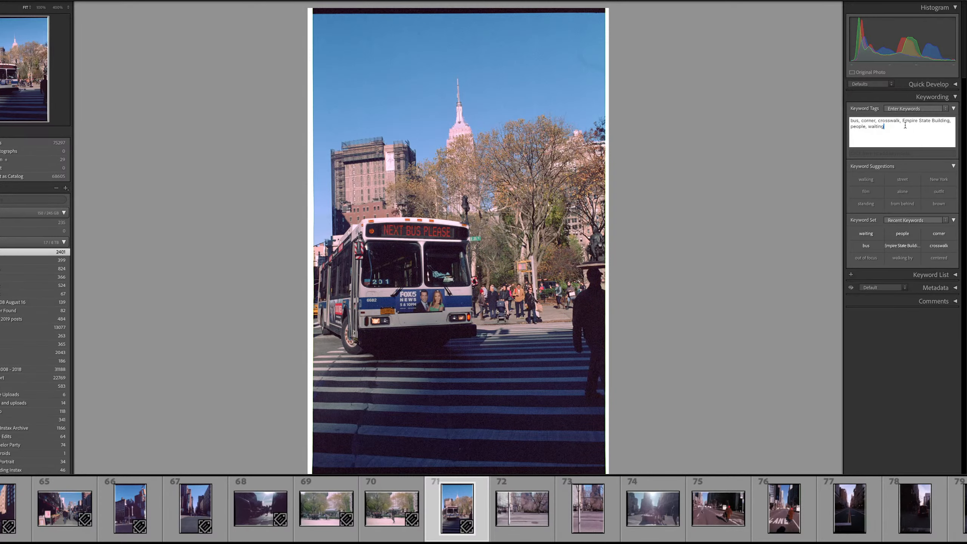
text(nyc)
key(Return)
- Enter Madison Square Park, nyc and Shake Shack as keywords of photo 72, the park seen from across the road
key(Right)
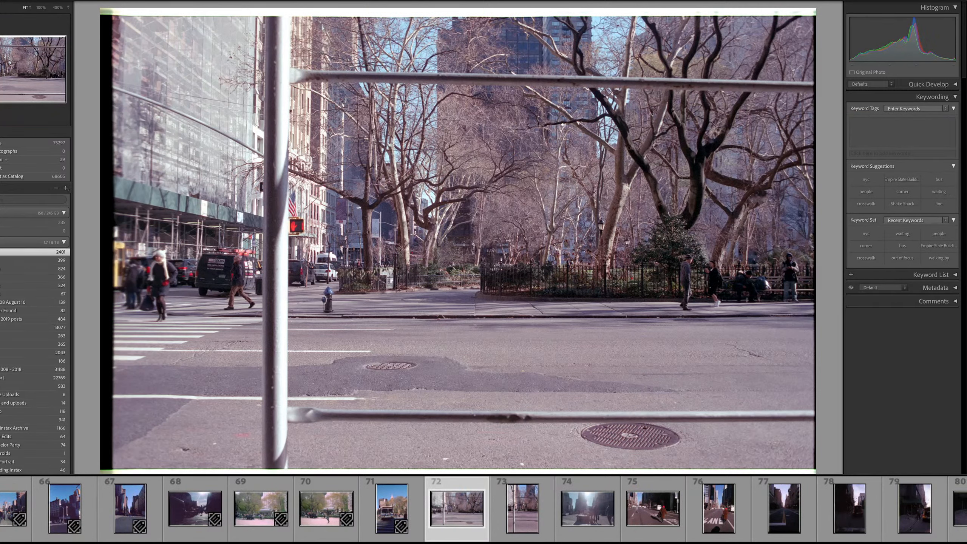
click(929, 146)
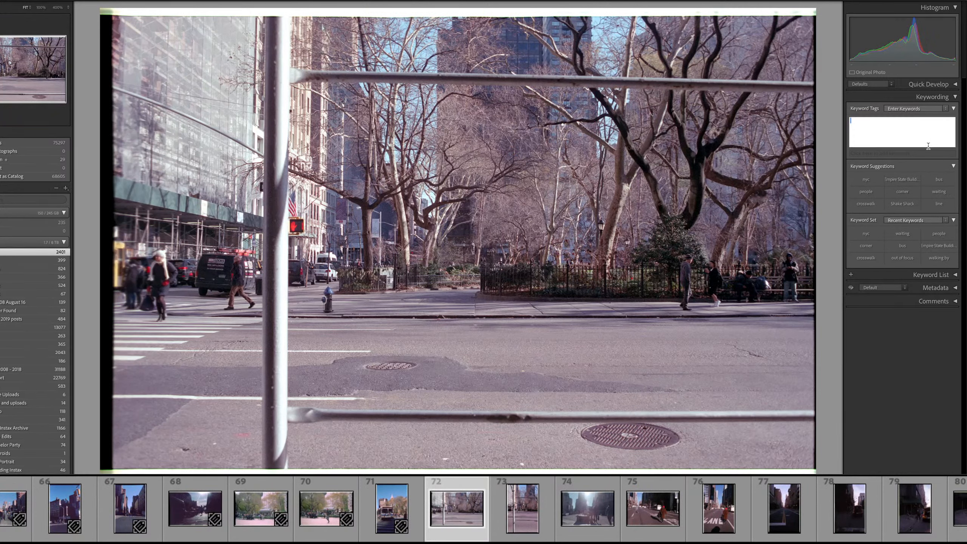
text(Madison Square Park)
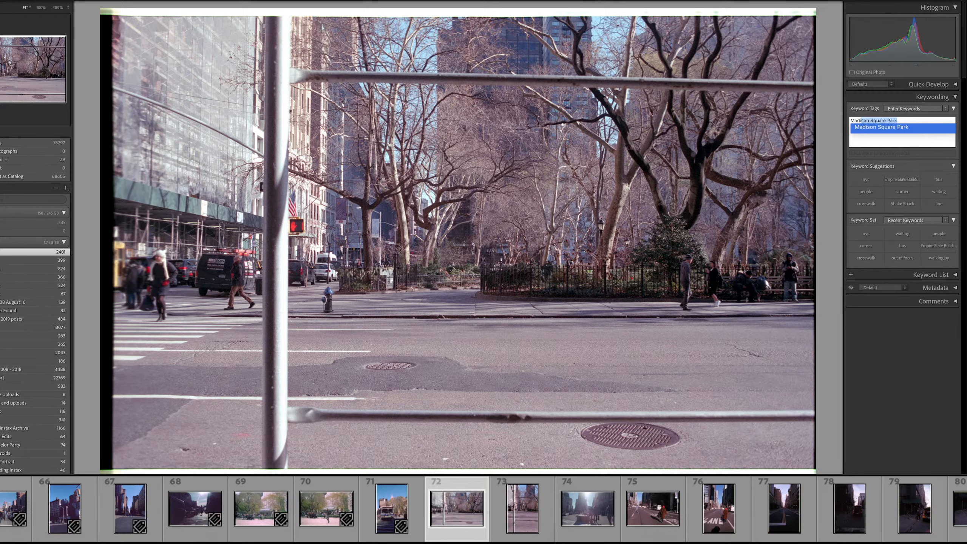
key(Return)
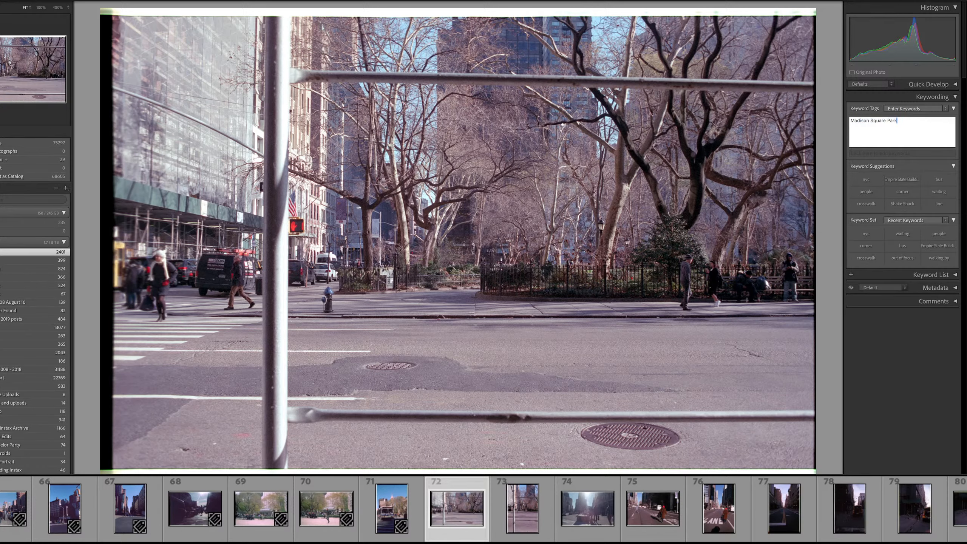
click(864, 182)
click(864, 193)
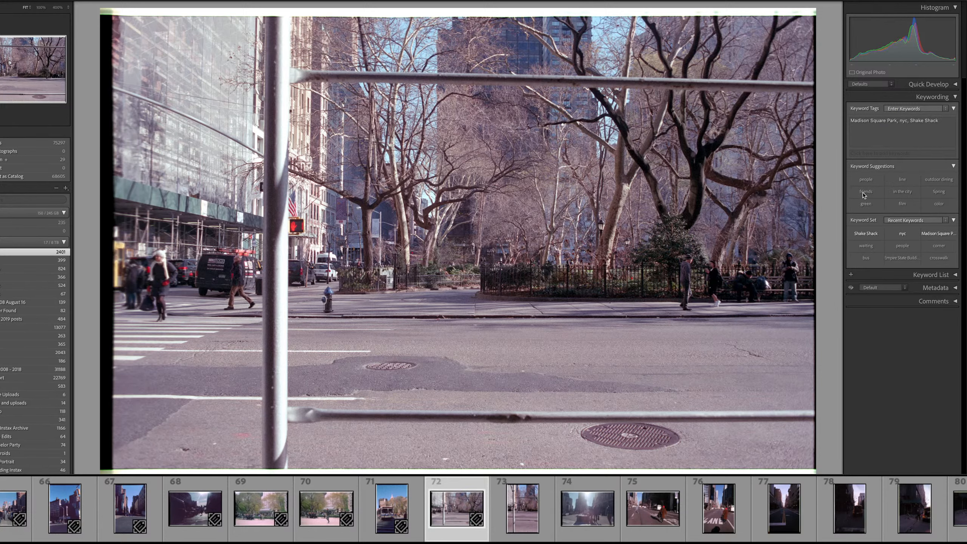
- Replace Shake Shack in the keywords of photo 72 with Winter and across the street
click(946, 121)
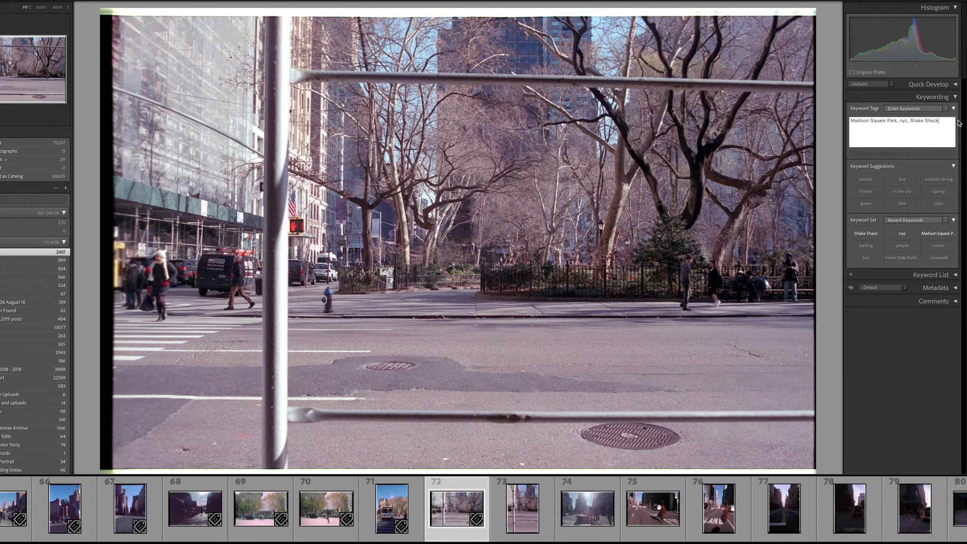
drag(939, 120, 910, 120)
key(BackSpace)
text(Winter, across t)
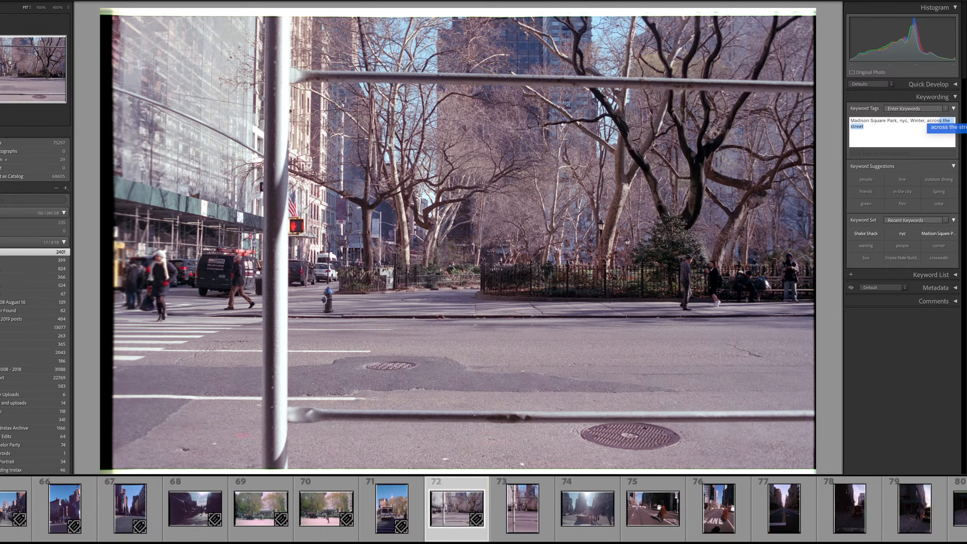
key(Return)
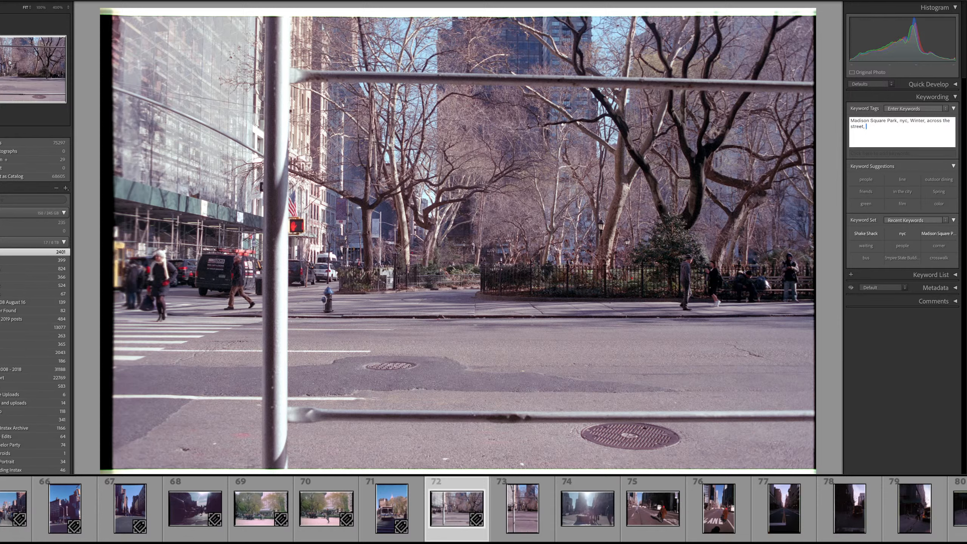
- Add dead trees and from the sidewalk to the keywords of photo 72
text(dead trees,)
key(BackSpace)
text(for)
text(rom the sidewalk)
text(,)
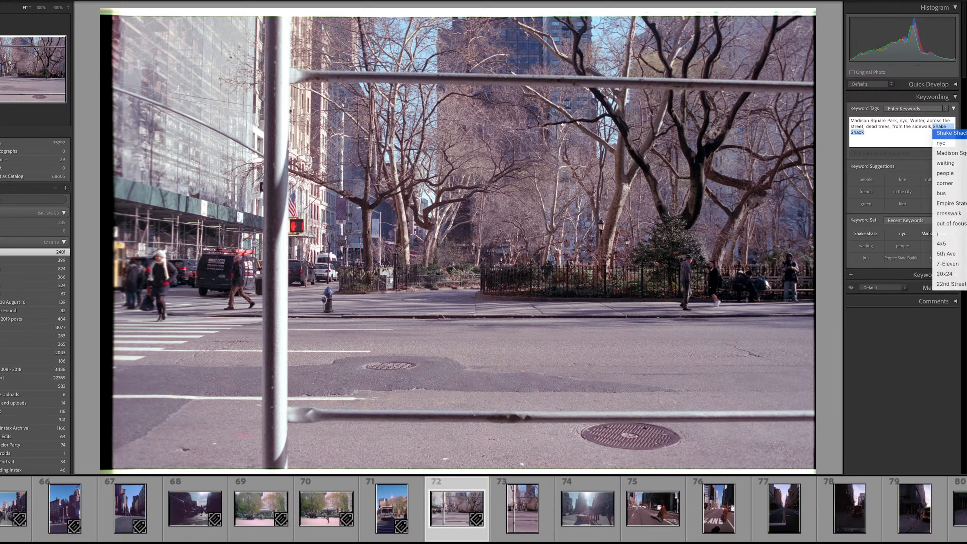
key(BackSpace)
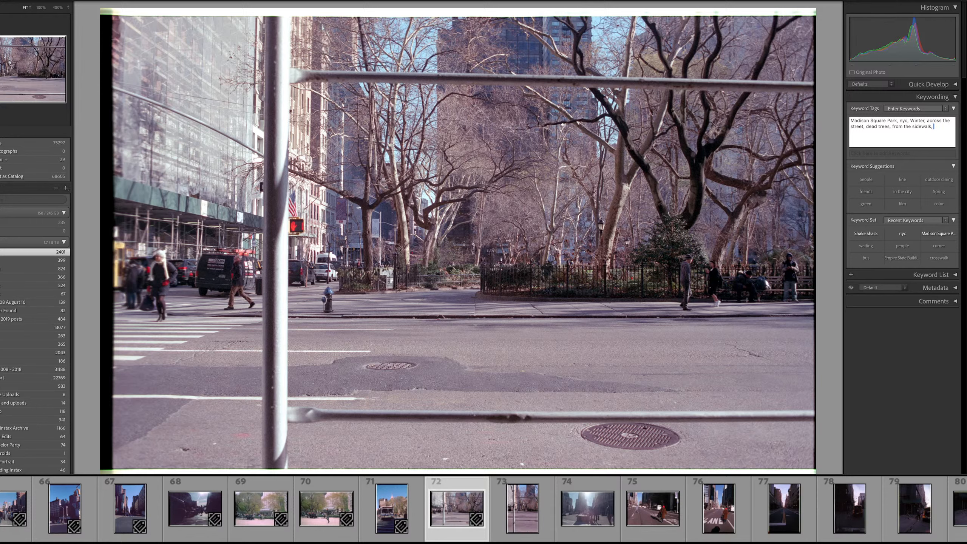
text(cold)
key(BackSpace)
key(BackSpace)
key(BackSpace)
key(BackSpace)
- Apply the keyword list of photo 72, and add people and walking to it
key(Return)
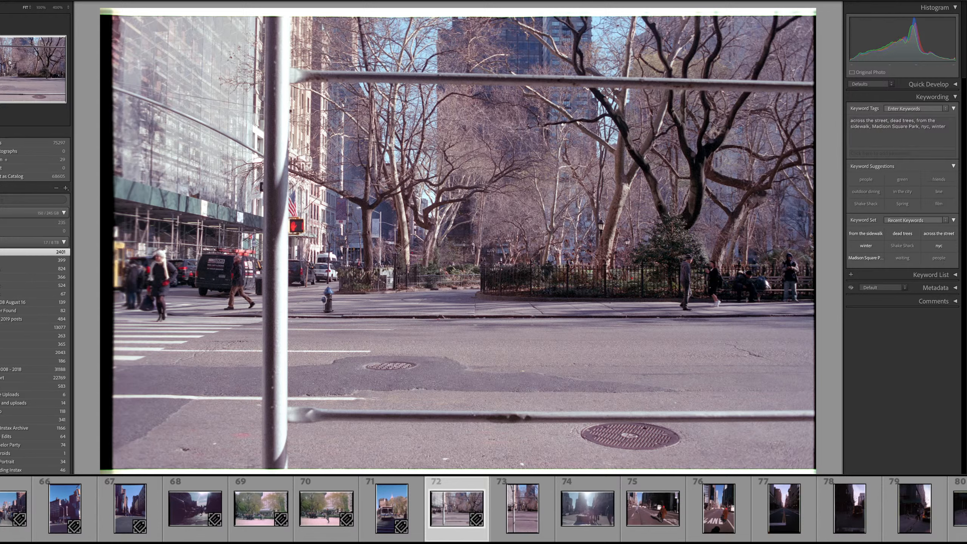
click(946, 127)
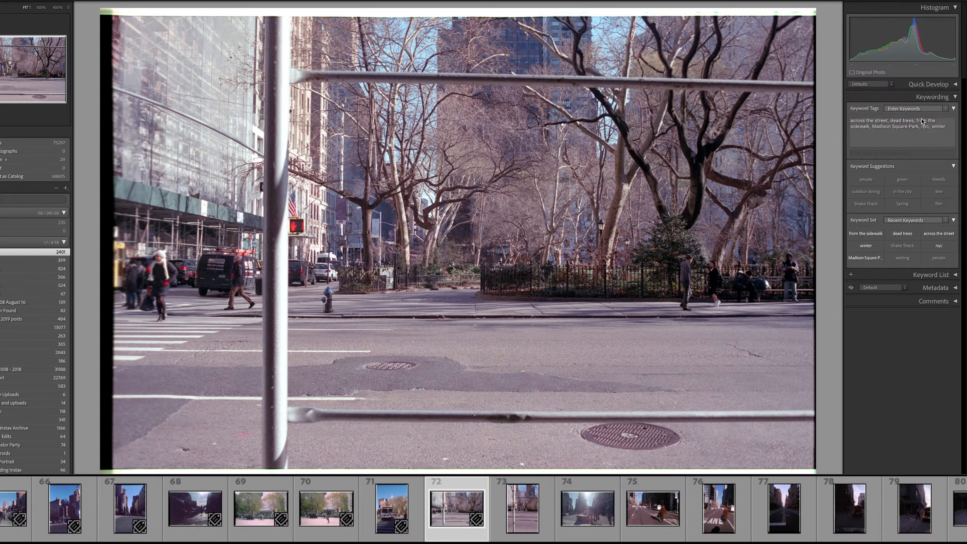
click(946, 126)
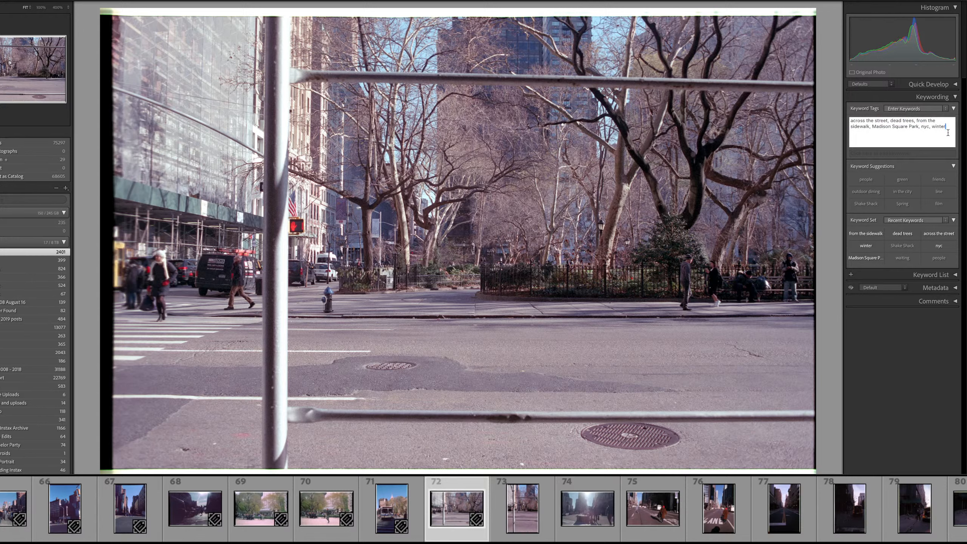
text(, people)
key(Return)
text(, walking)
key(Return)
key(Return)
- Give photo 73 the keywords across the street, dead trees, from the sidewalk, Madison Square Park, nyc and winter, plus centered
key(Right)
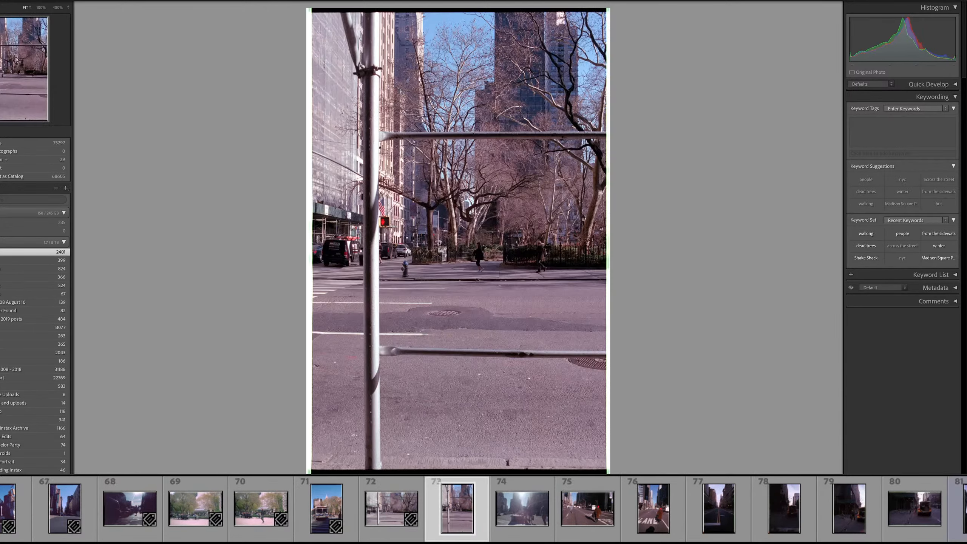
click(921, 125)
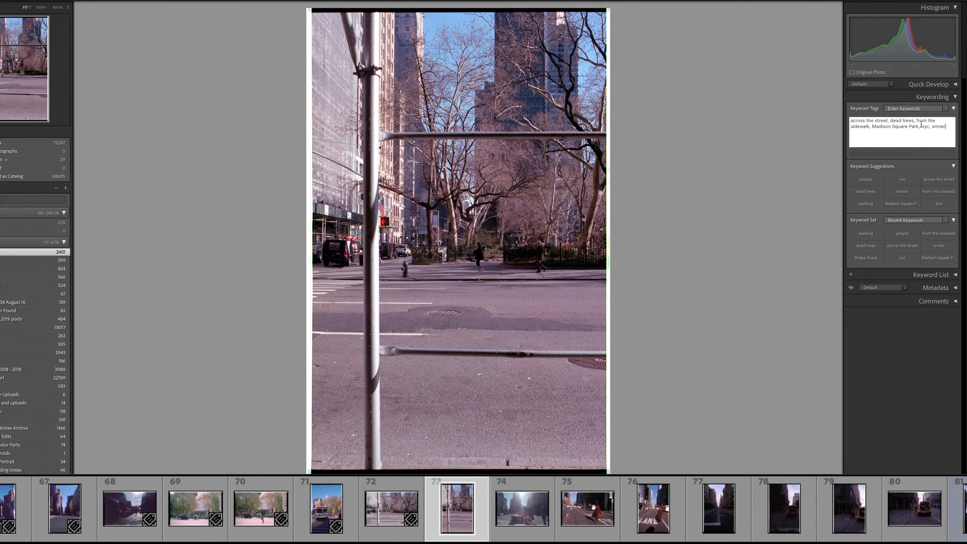
text(centered)
key(Return)
- Enter stranger, backlit, sunny and 23rd Street as the first keywords of photo 74, the pedestrians against the sun
key(Right)
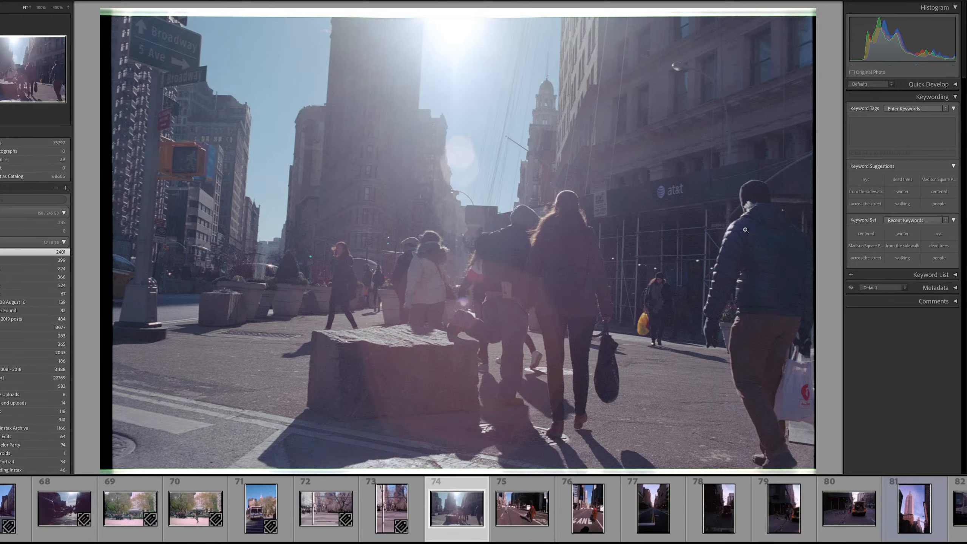
click(868, 133)
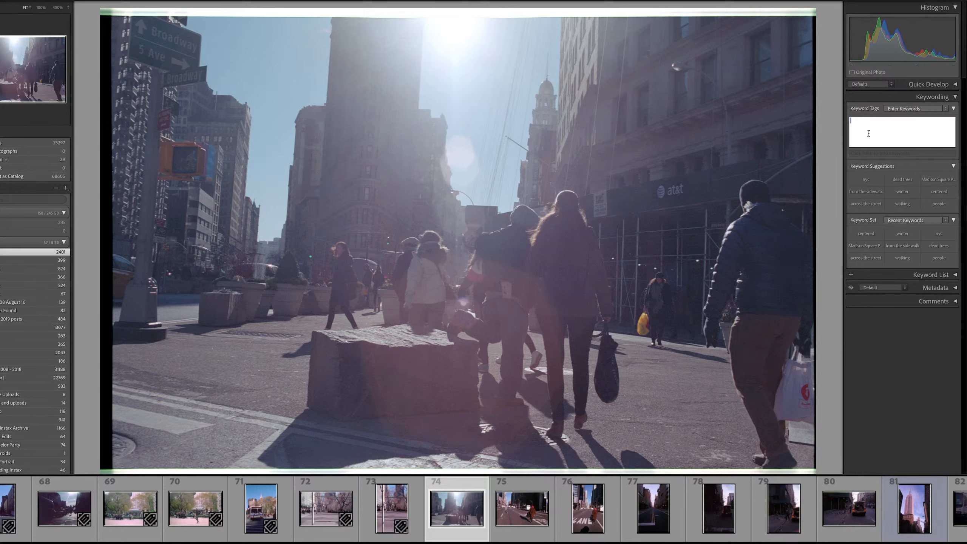
text(stranger, backlit, sunny, 23rd Street)
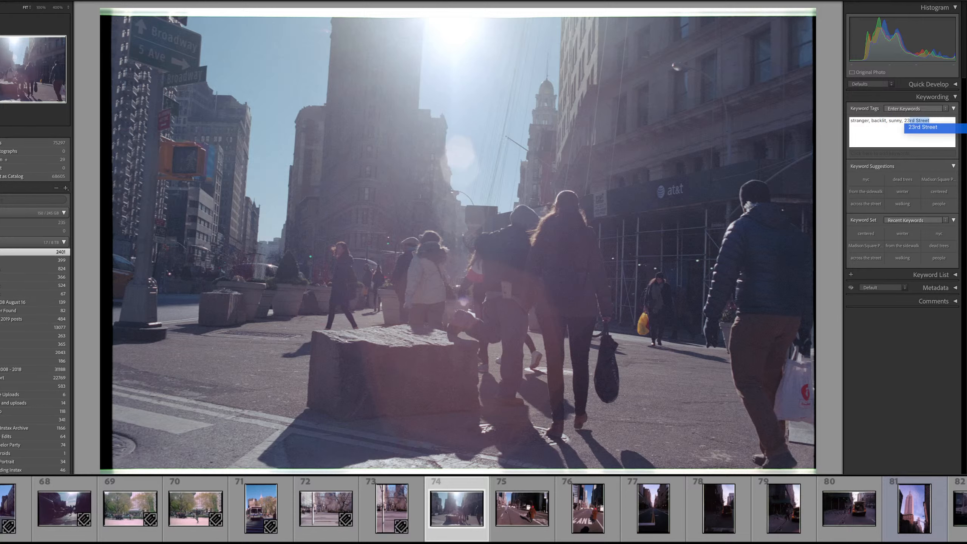
text(, )
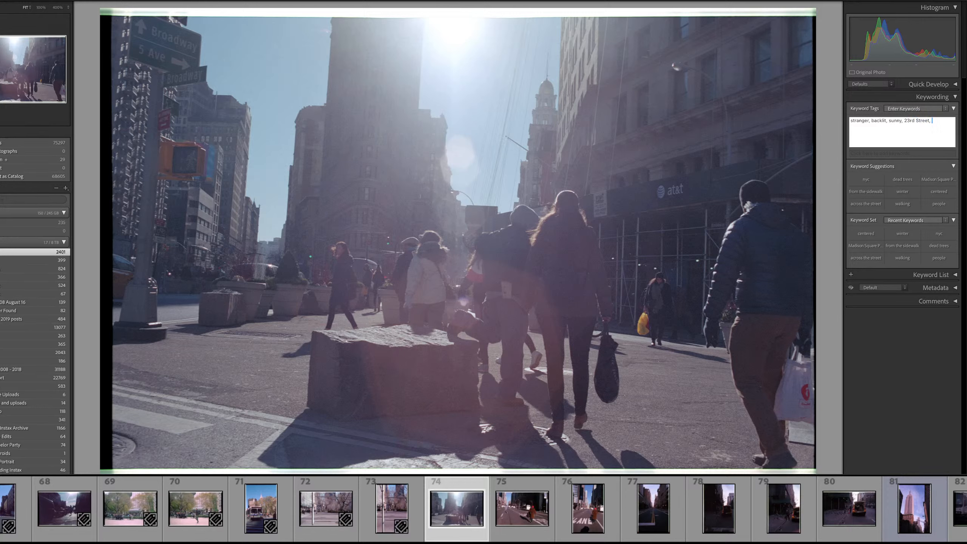
- Add stone, people, legs and public space to the keywords of photo 74 and apply the list
text(stone, people, leg)
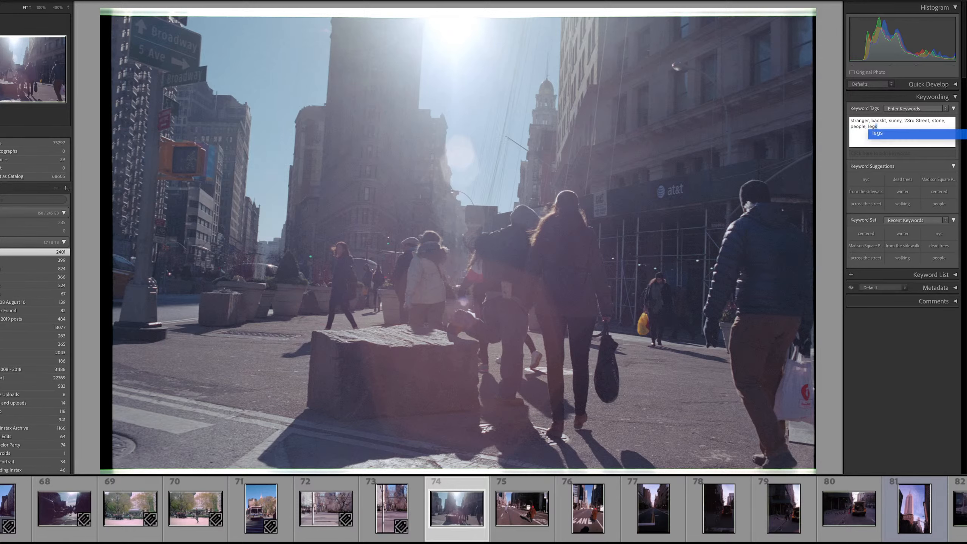
text(s)
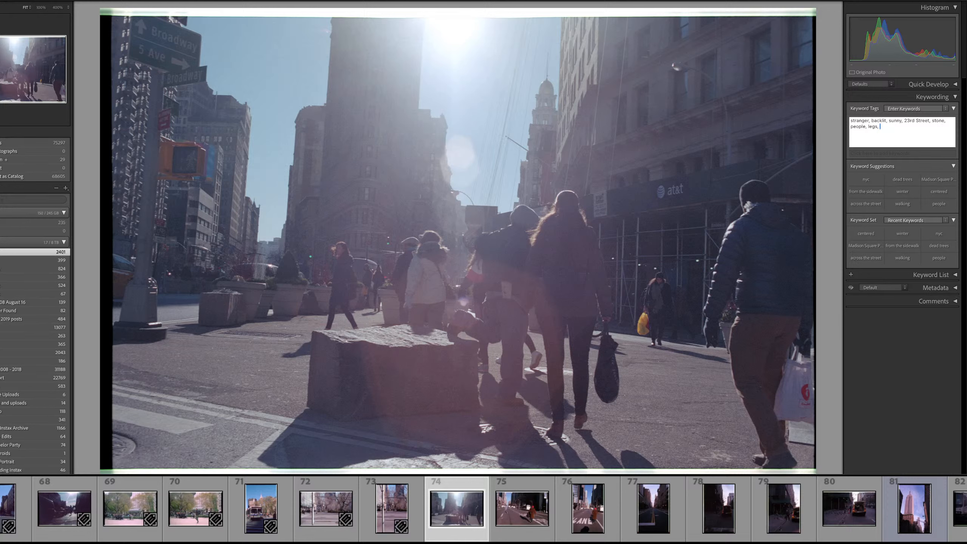
text(, pub)
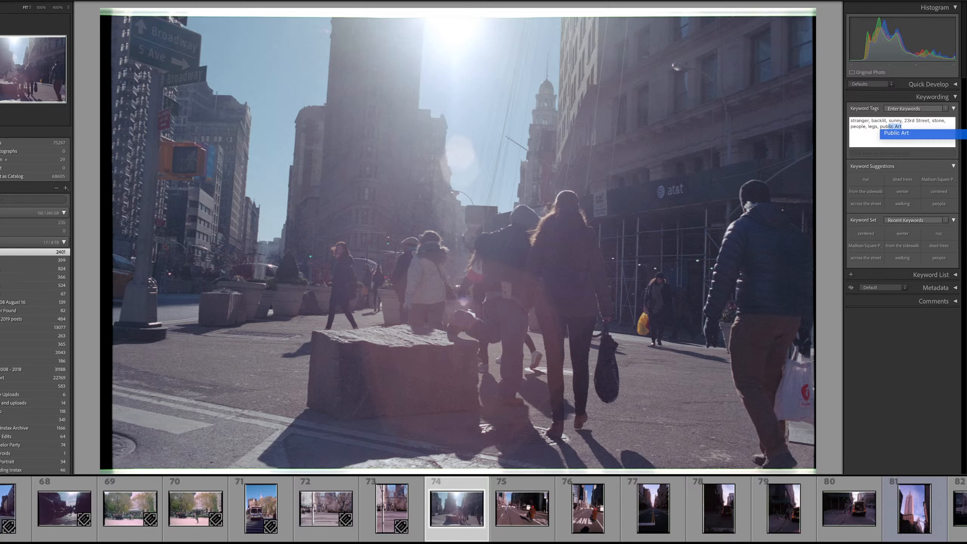
key(BackSpace)
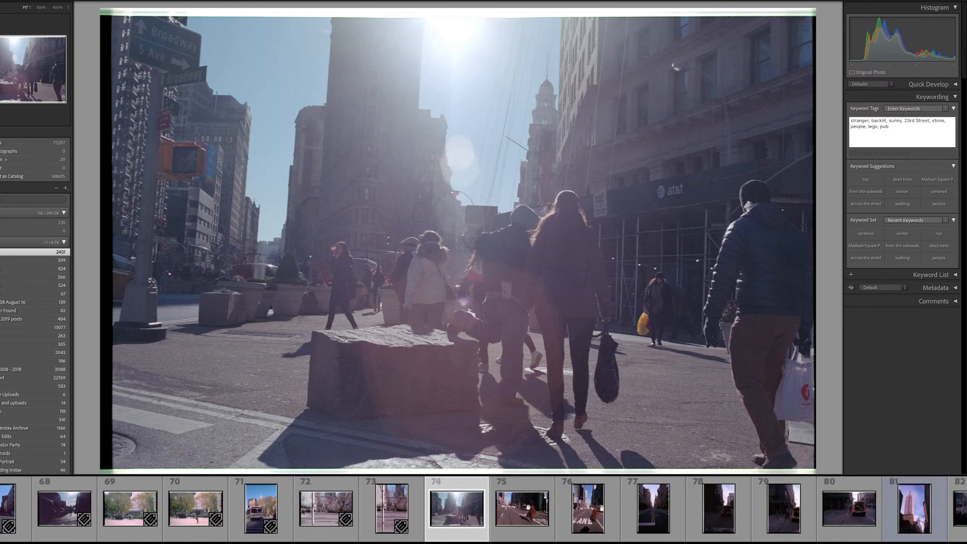
text(lic space)
key(Return)
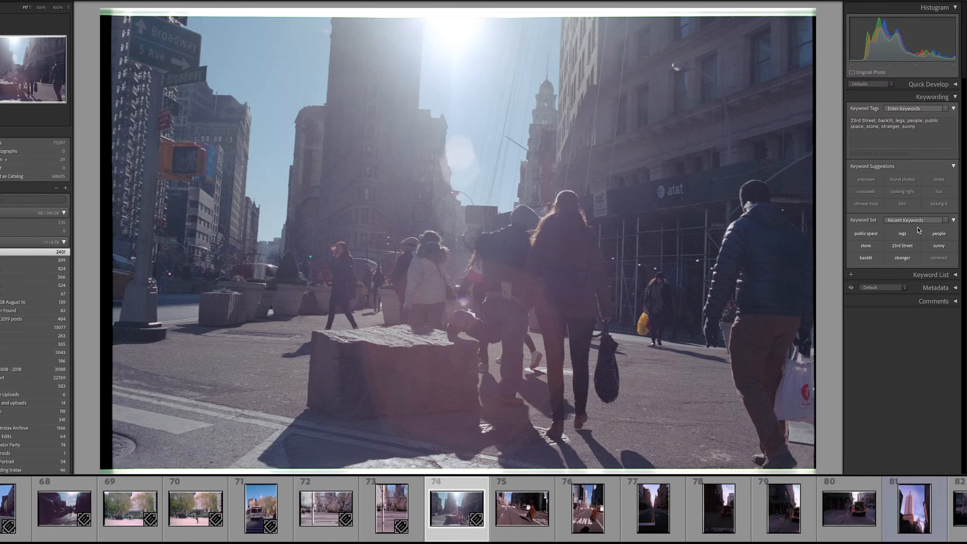
- Add nyc to the keywords of photo 74 and apply the list
click(919, 128)
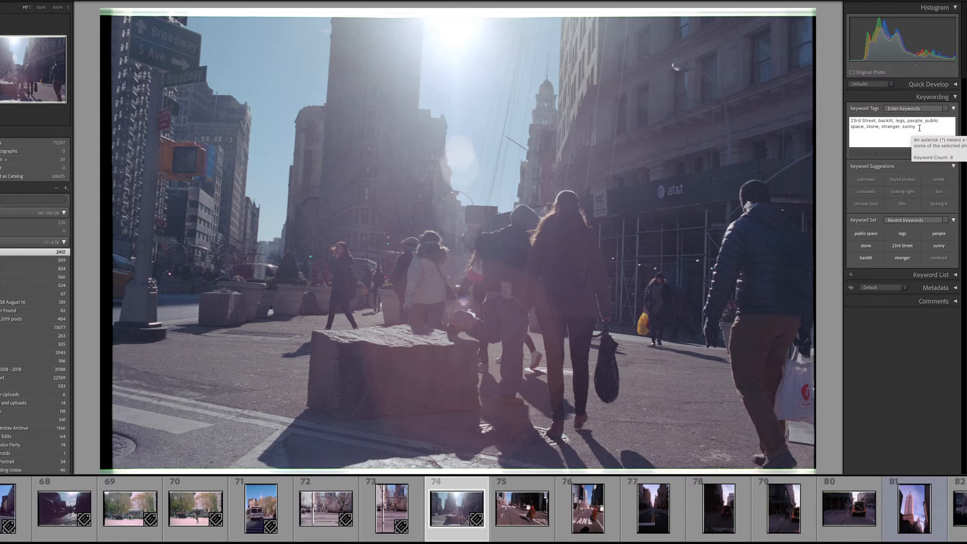
text(n)
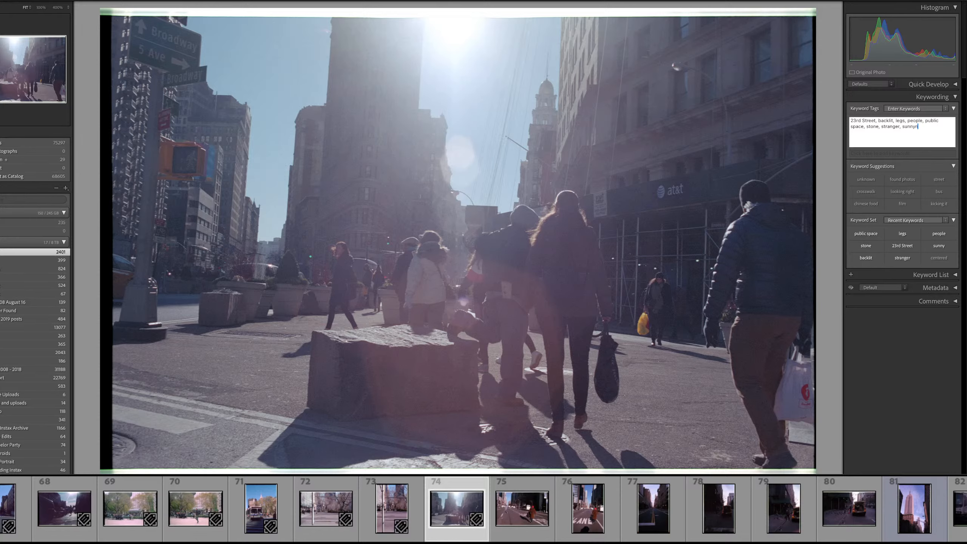
text(unyc)
key(Return)
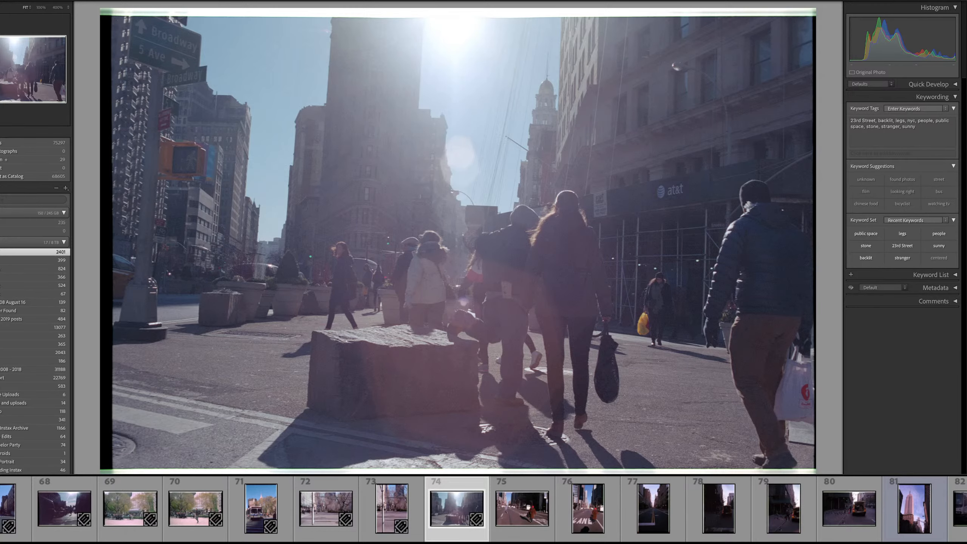
- Enter down the street as the first keyword of photo 75, the pedestrian in the brown coat and red headwear
key(Right)
key(Left)
key(Right)
key(Right)
key(Left)
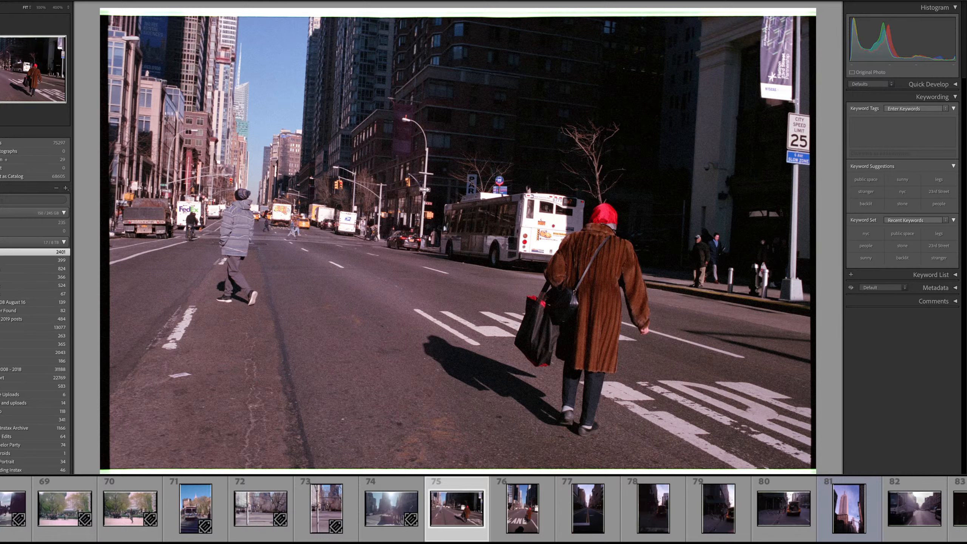
click(918, 121)
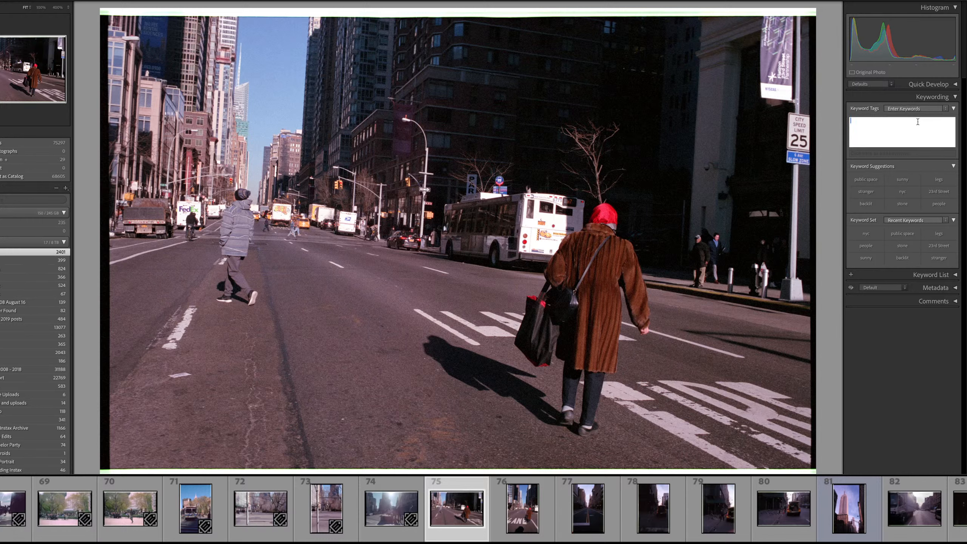
text(down the sidewalk)
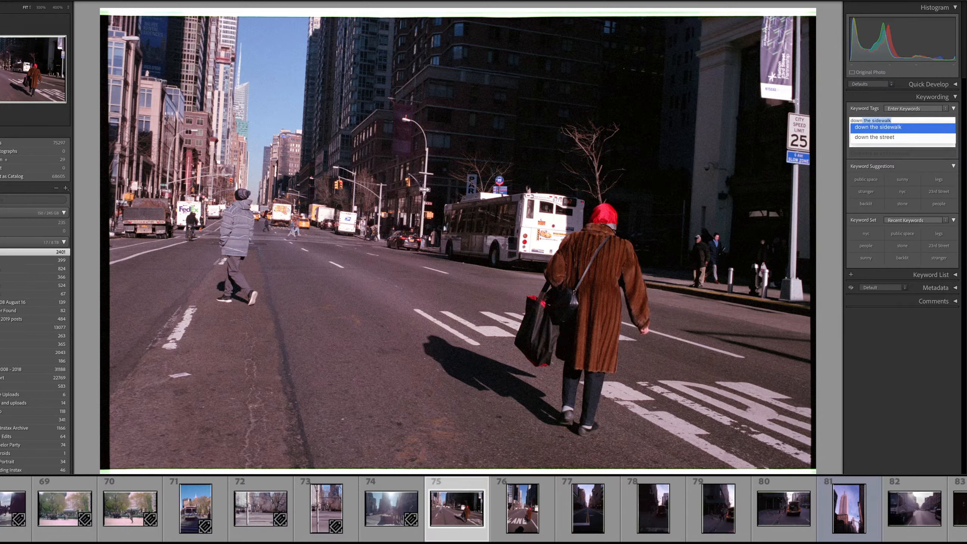
key(Down)
key(Return)
- Add crossing the street and from behind to the keywords of photo 75
text(, co)
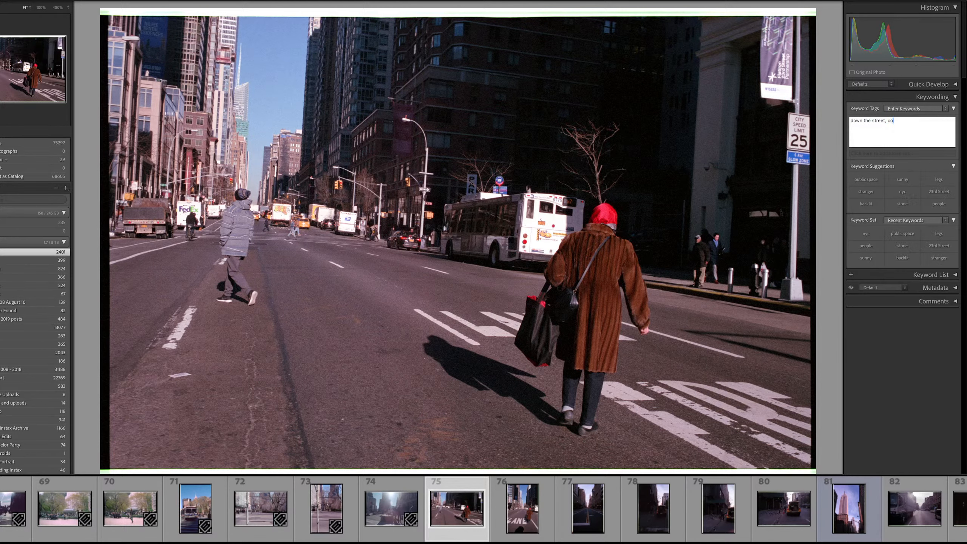
key(BackSpace)
text(rossing signal)
key(Down)
key(Return)
text(, from behind)
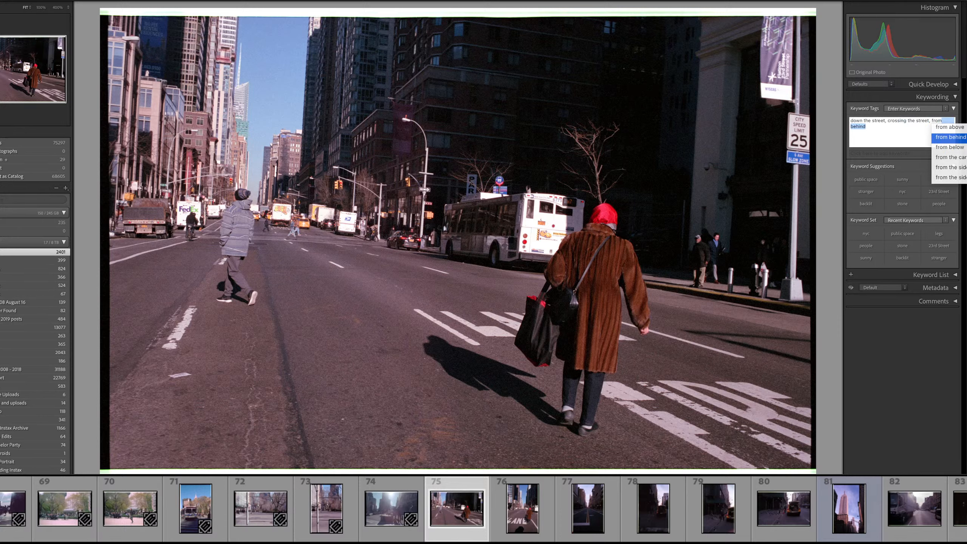
key(Return)
- Add bus, walking, grey, brown, red and fur to the keywords of photo 75
text(, bus)
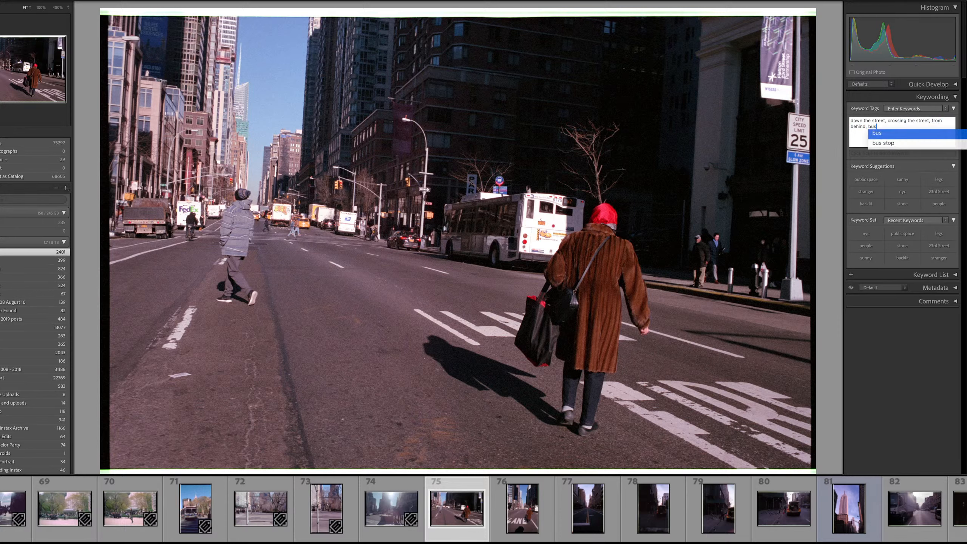
text(alking)
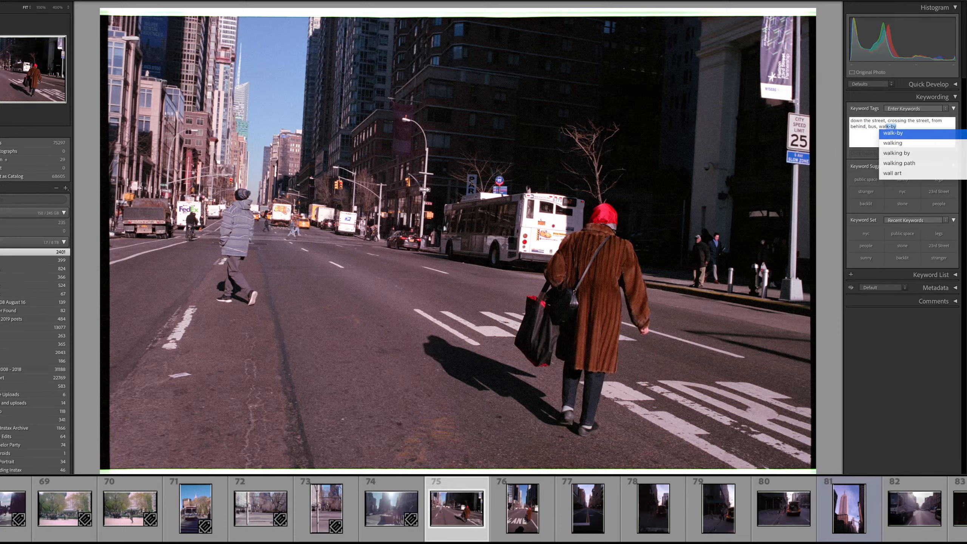
text(,)
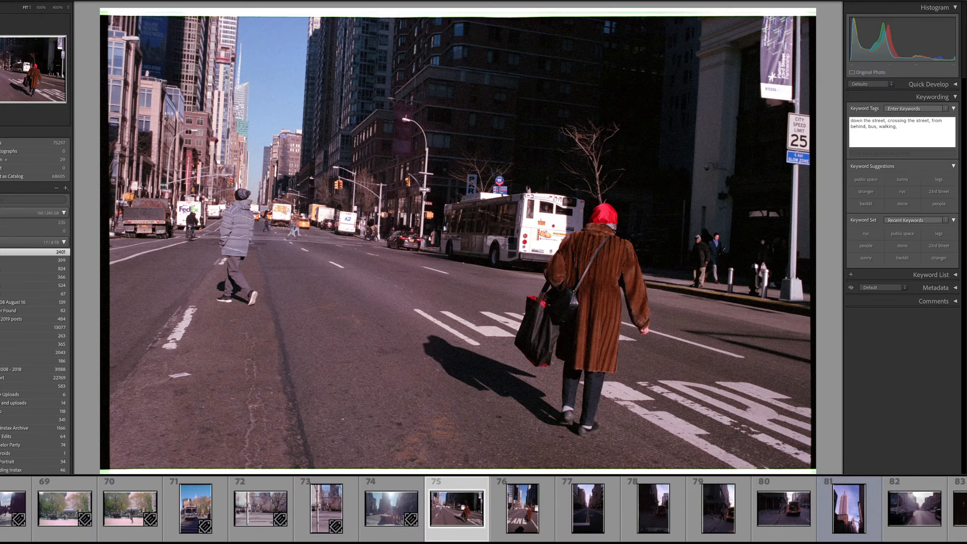
text( grey)
text(, brown, red,)
text( furr)
- Add 23rd Street, street, stranger and old lady to the keywords of photo 75 and apply the list
text(23)
key(Return)
text(street, stranger)
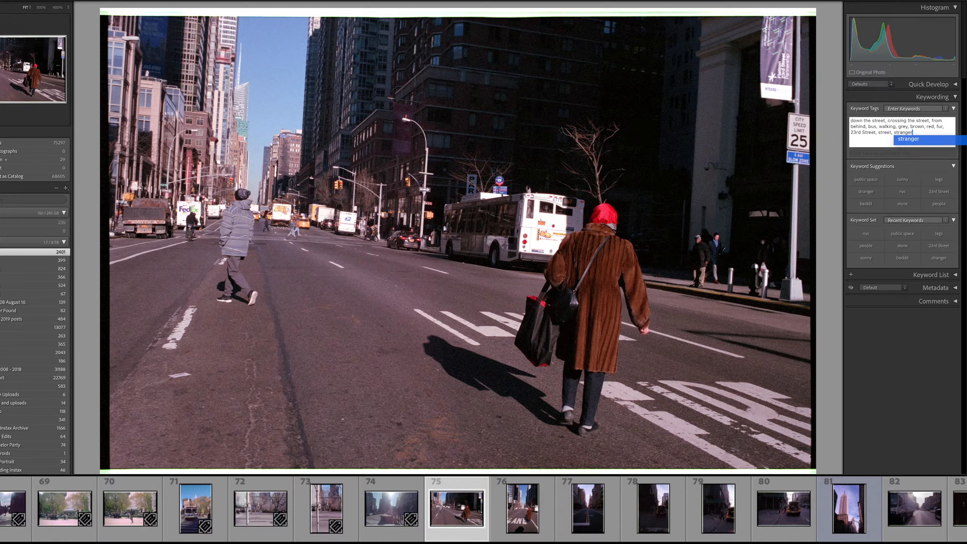
text(,)
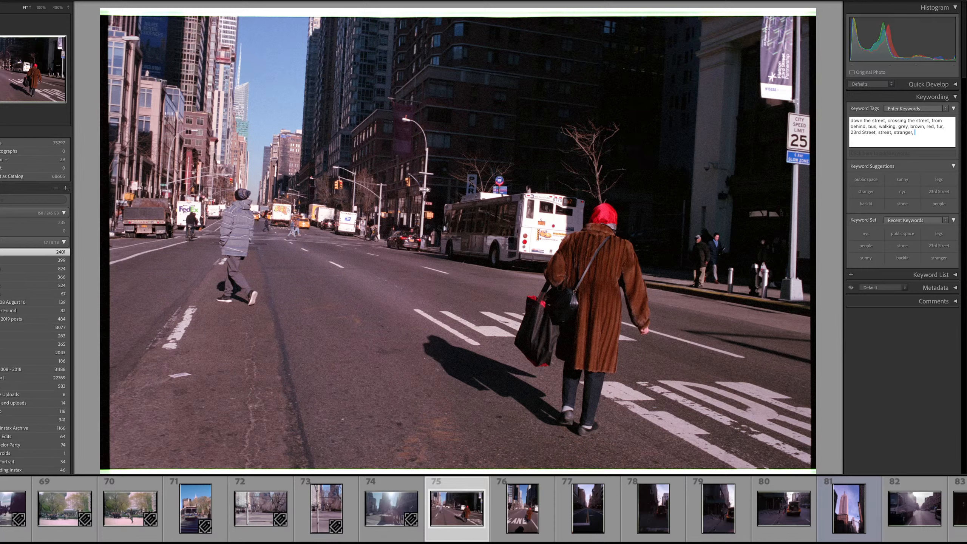
text( old lady)
key(Return)
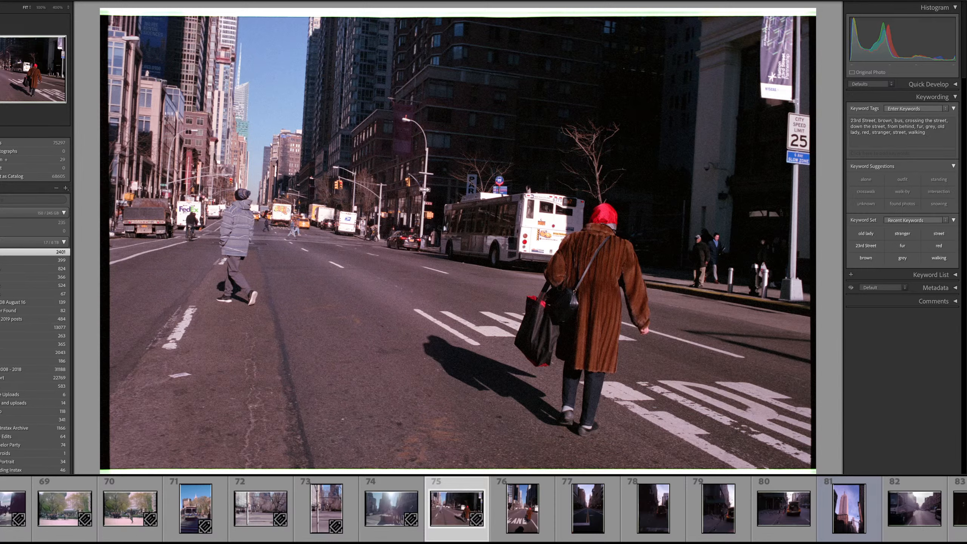
- Copy the whole keyword list of photo 75 to photo 76, apply it and advance to photo 77
click(894, 141)
key(super+a)
key(super+c)
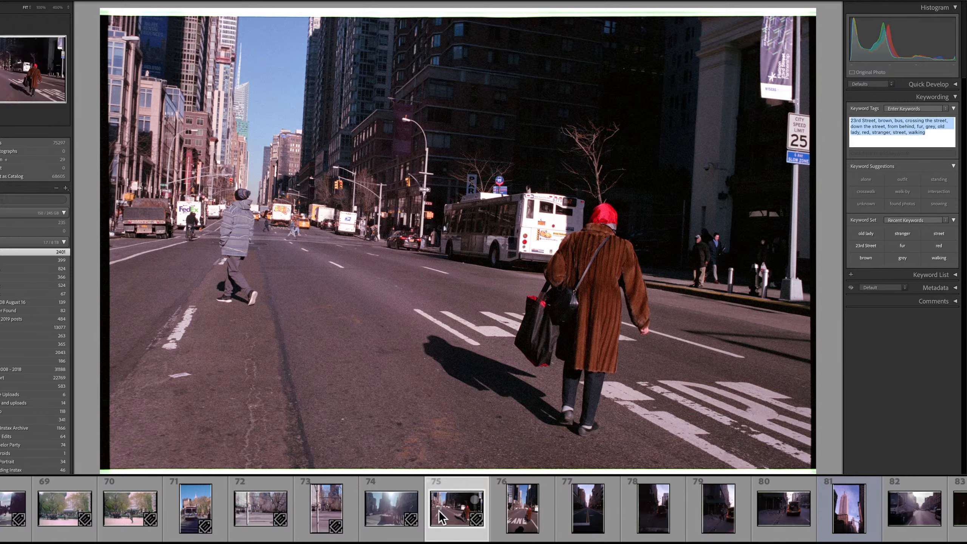
click(522, 509)
click(889, 126)
key(super+v)
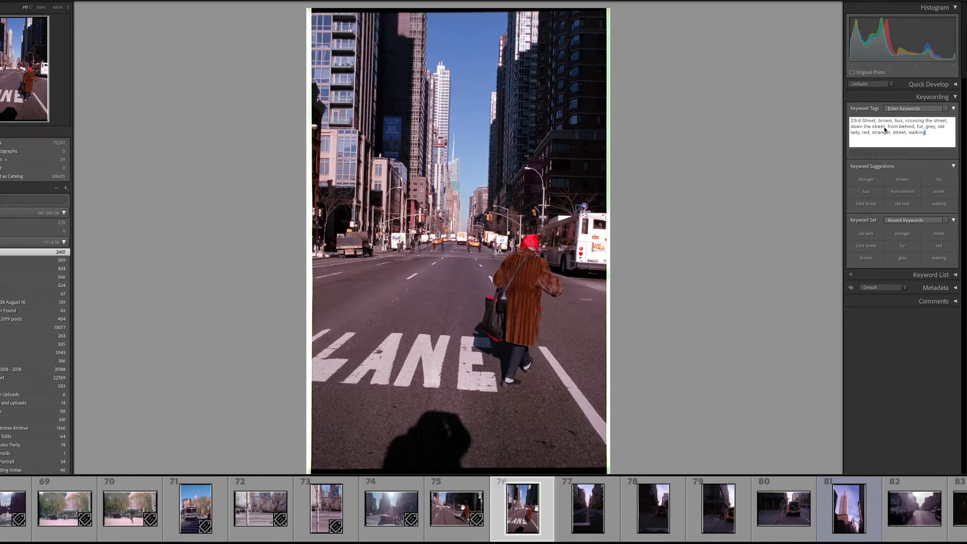
key(Return)
key(Right)
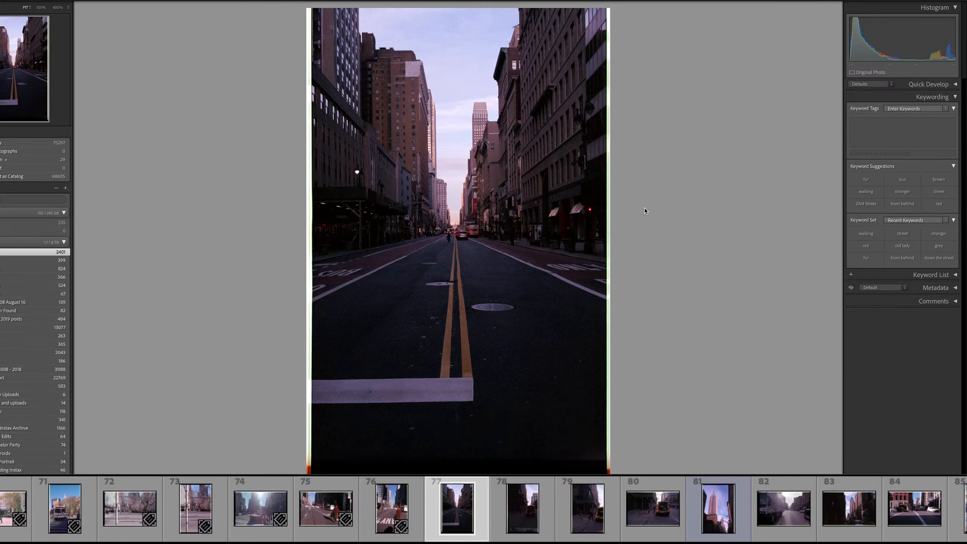
key(Right)
key(Left)
key(Left)
key(Left)
key(Right)
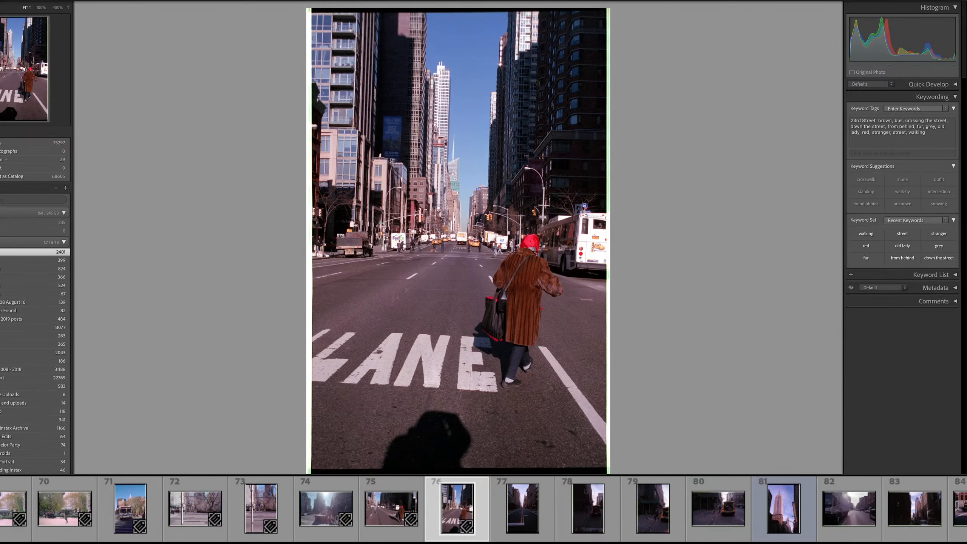
key(Right)
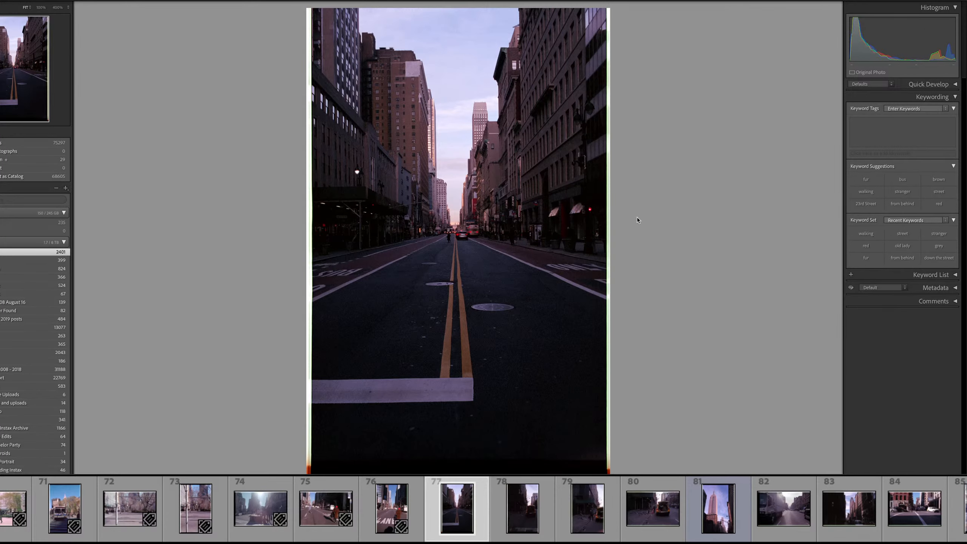
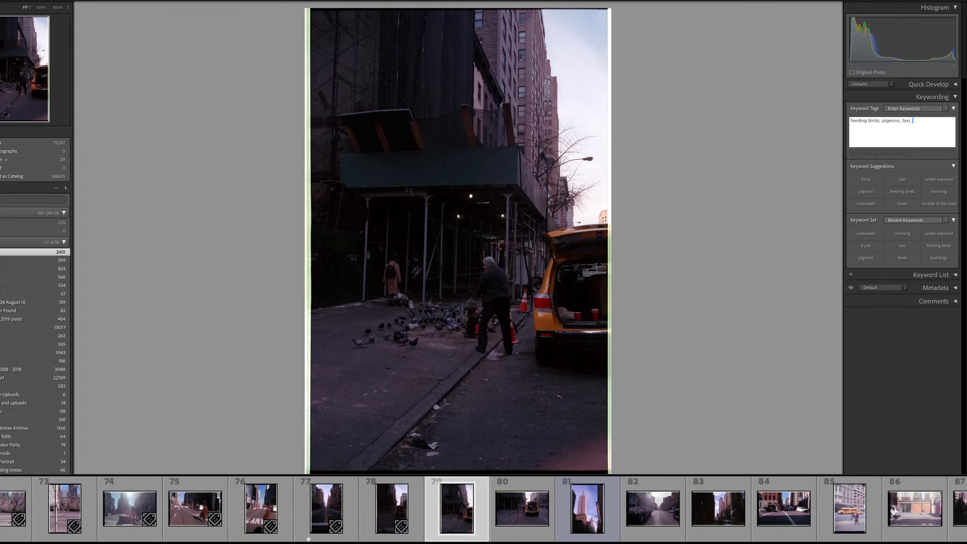
- Add man, trunk, hydrant, morning and down the sidewalk to the keywords of photo 79 and apply the list
text(man, trunk, hydrant, morning, down)
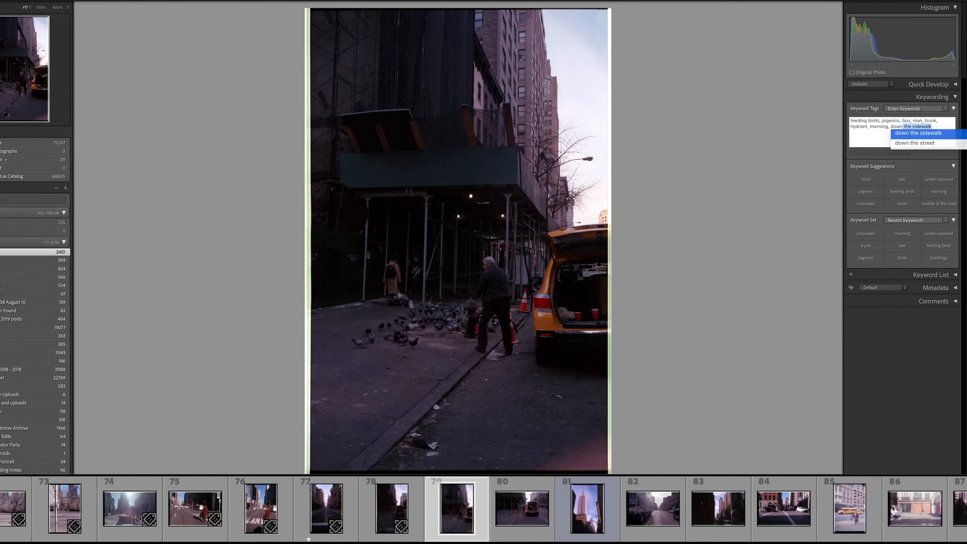
key(Return)
key(Return)
- Copy the whole keyword list of photo 79 to photo 80, the open yellow taxi beside the pigeons, and apply it
key(Right)
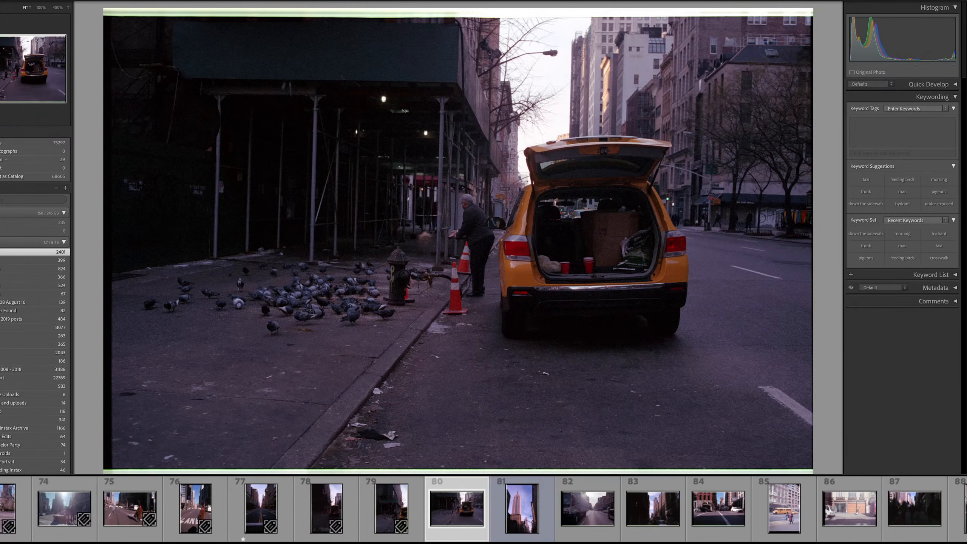
key(Left)
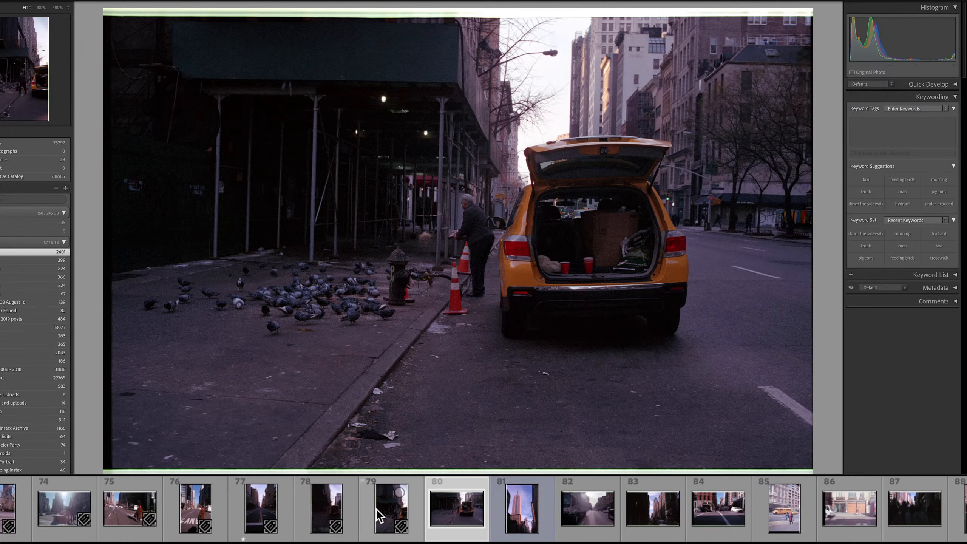
click(927, 126)
key(ctrl+a)
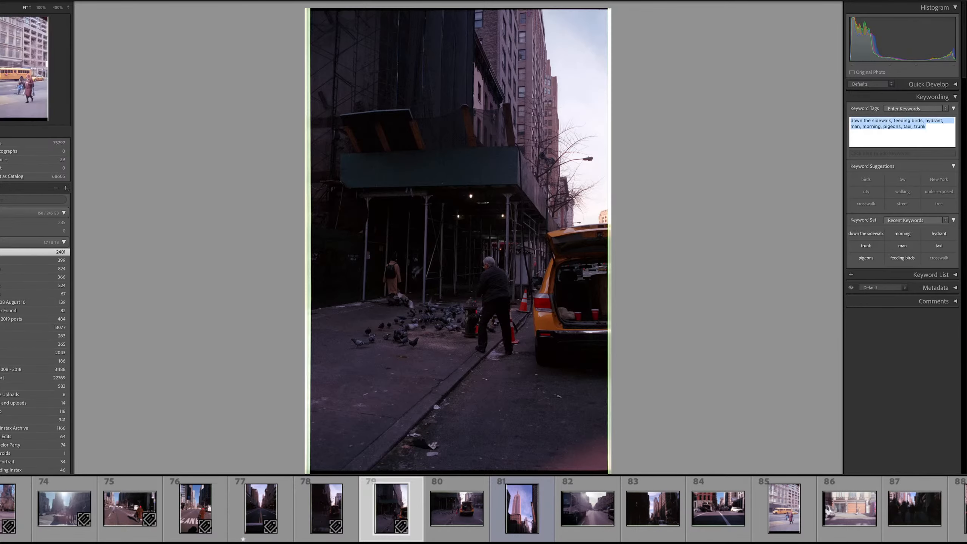
key(ctrl+c)
click(478, 505)
click(861, 132)
key(ctrl+v)
key(Return)
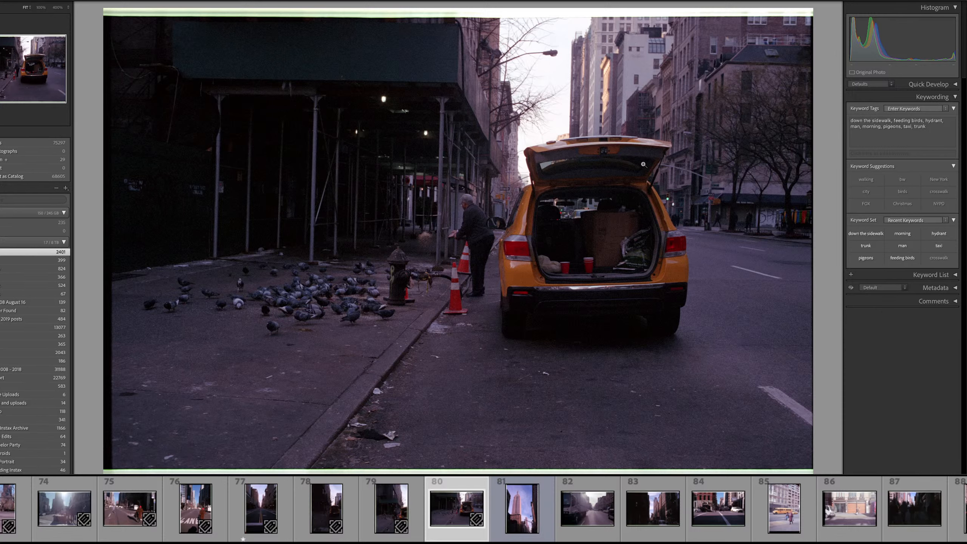
- Check the man's hand up close in photo 80 and add mid-throw to its keywords
click(422, 237)
click(422, 237)
click(944, 126)
text(mid-throw)
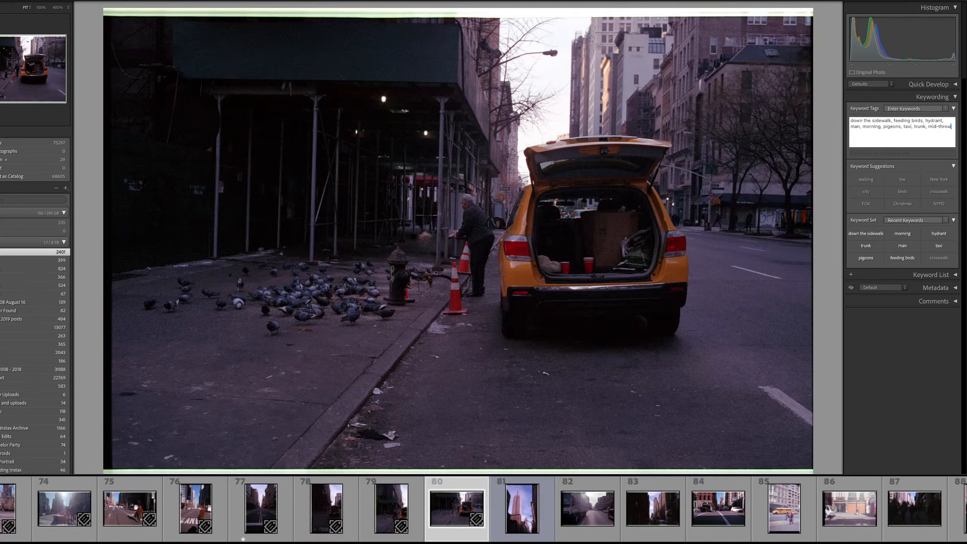
text(,)
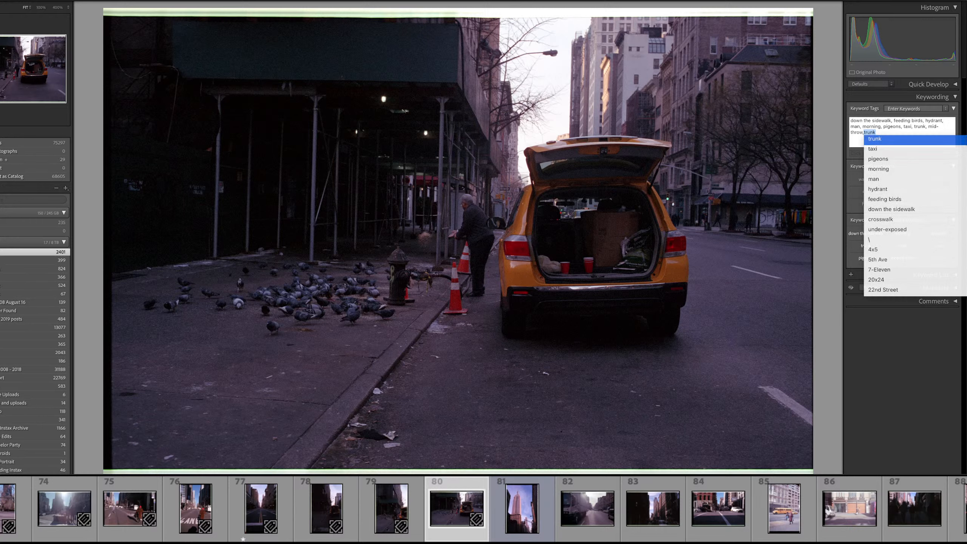
key(Escape)
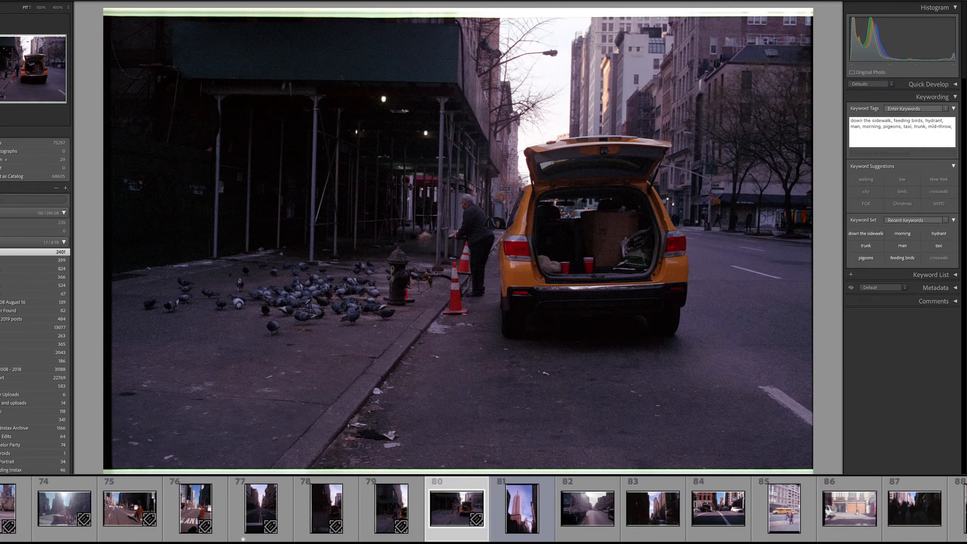
- Add cones, yellow and dead trees to the keywords of photo 80 and apply the list
text(contes,)
key(BackSpace)
key(BackSpace)
key(BackSpace)
key(BackSpace)
text(es, yesl)
key(BackSpace)
key(BackSpace)
text(llow, )
text(dead trees)
key(Return)
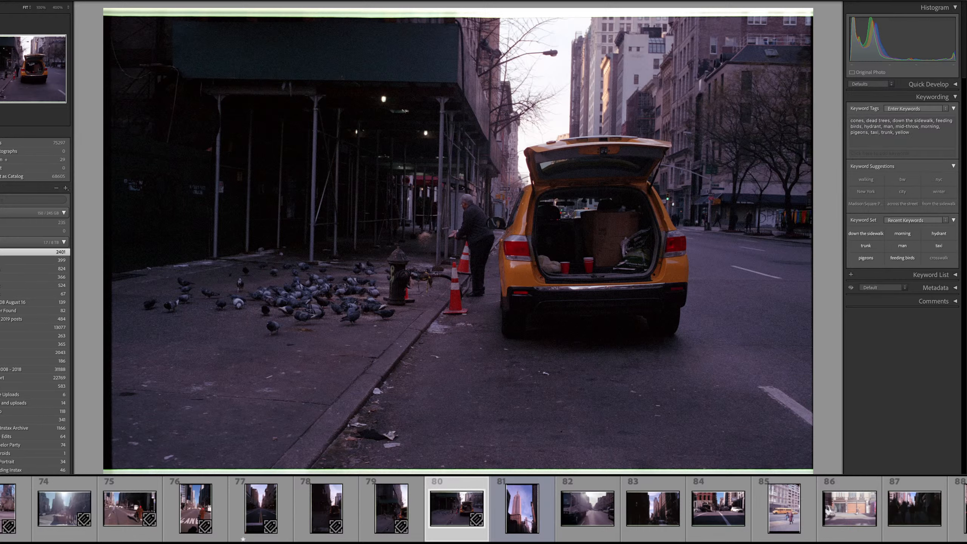
- Enter looking up as the first keyword of photo 81, the skyscraper against the blue sky
key(Right)
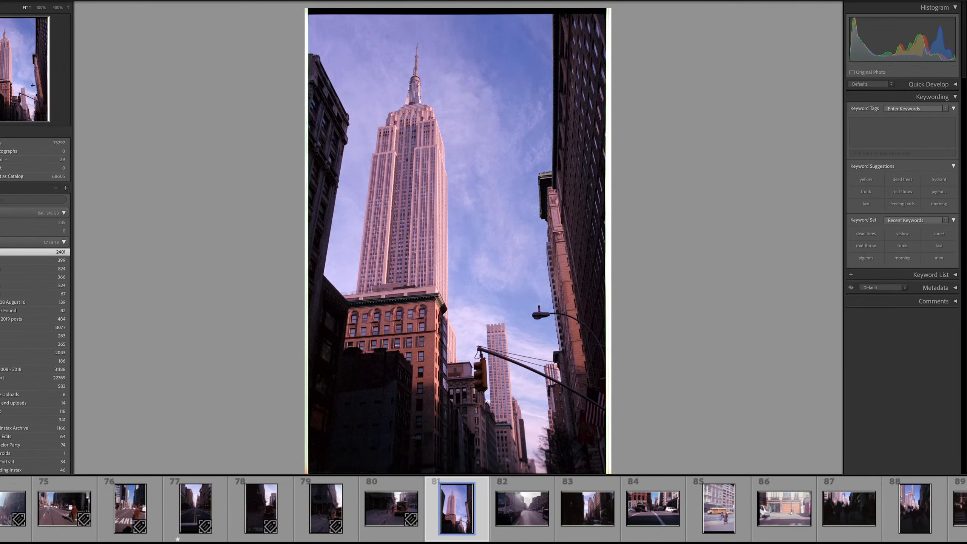
click(908, 143)
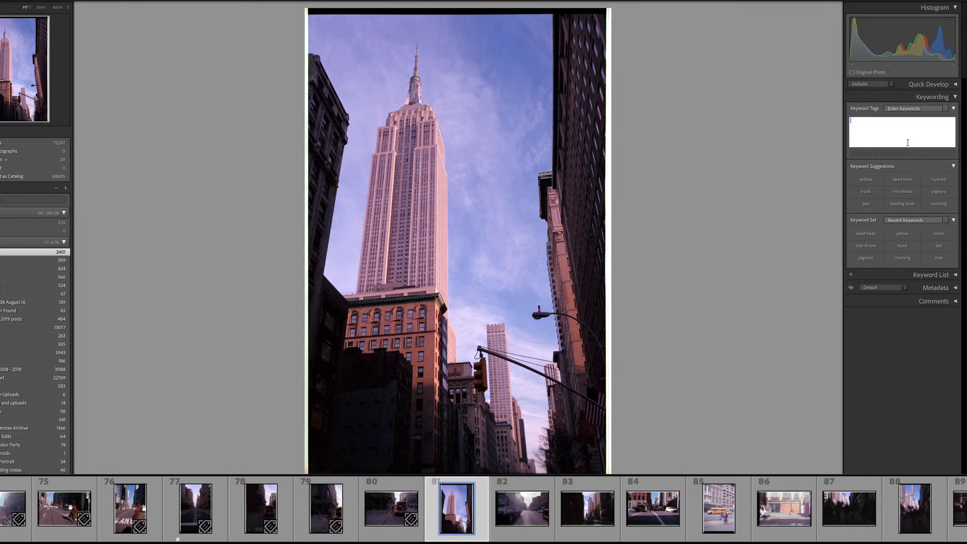
text(looking back)
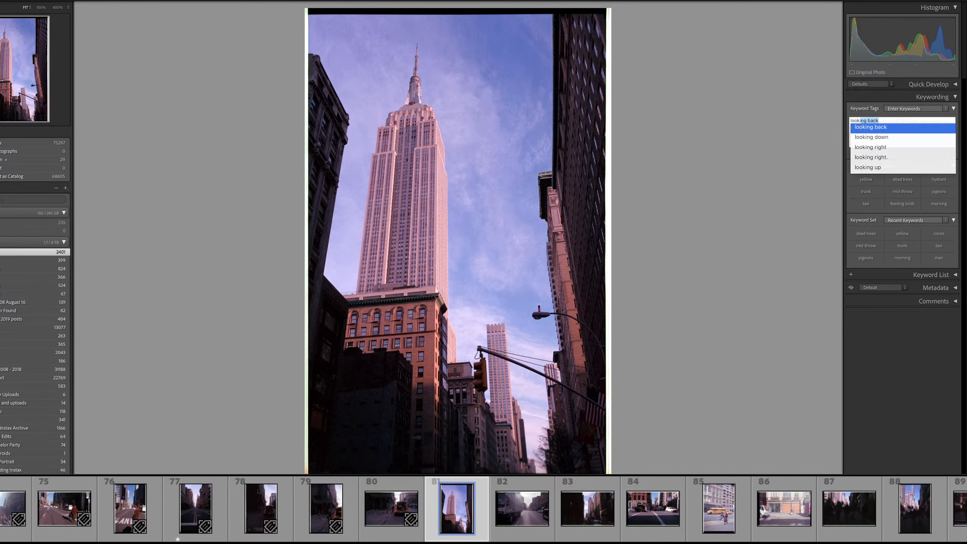
key(Down)
key(Down)
key(Down)
key(Down)
key(Return)
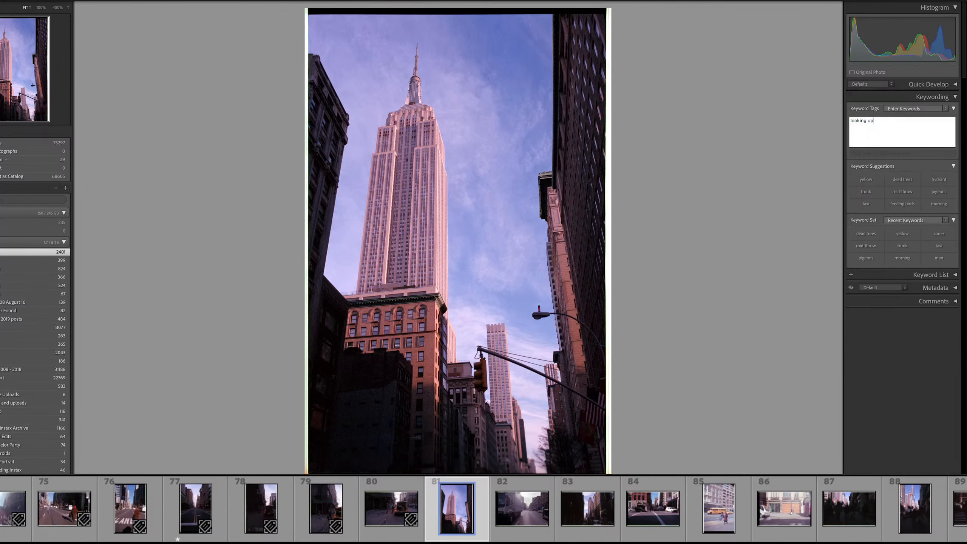
- Add Empire State Building and morning to the keywords of photo 81
text(, empu)
key(Down)
key(Return)
text(, )
text(morning,)
- Add buildings and nyc to the keywords of photo 81 and apply the list
text(bui)
key(Down)
key(Down)
key(Return)
text(nyc)
key(Return)
key(Return)
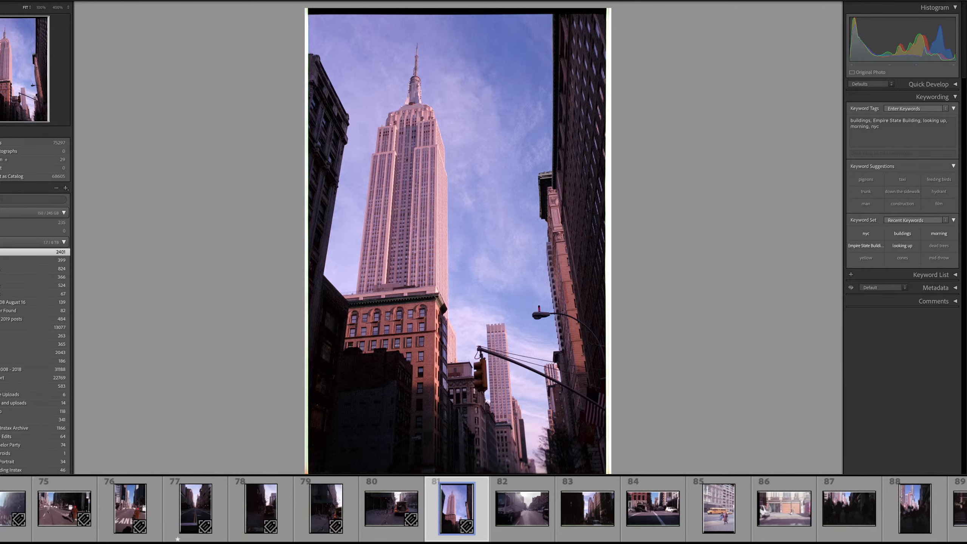
- Enter truck and down the street as the first keywords of photo 82, the avenue with the large white truck
key(Right)
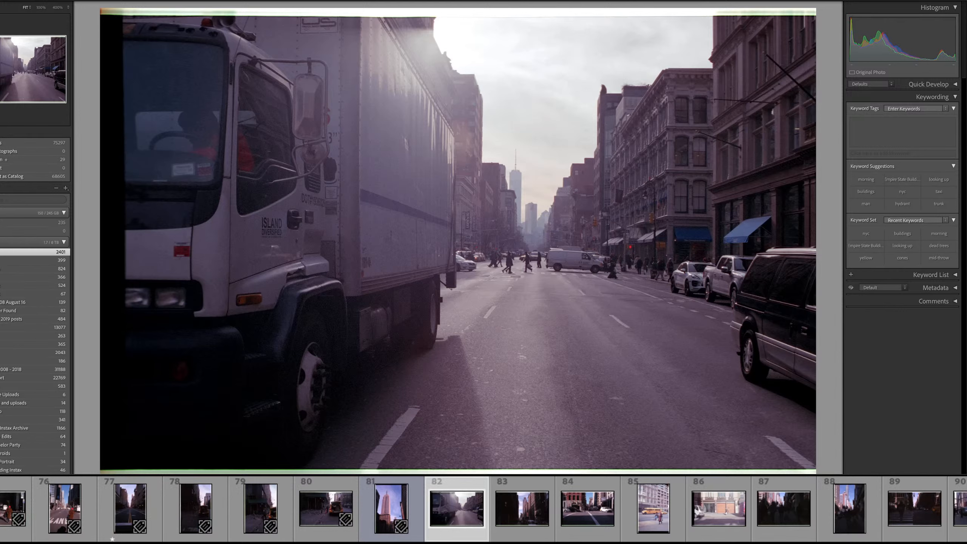
click(885, 140)
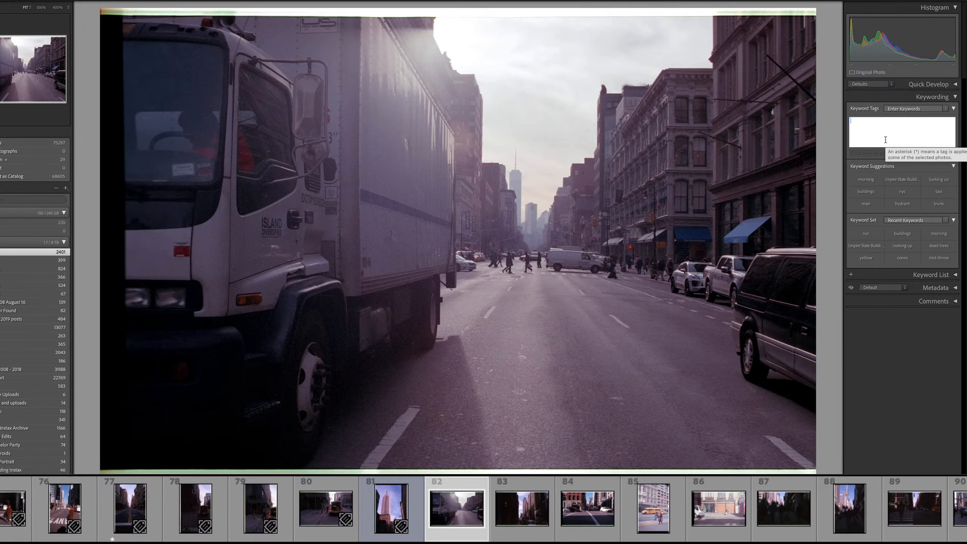
text(truck, )
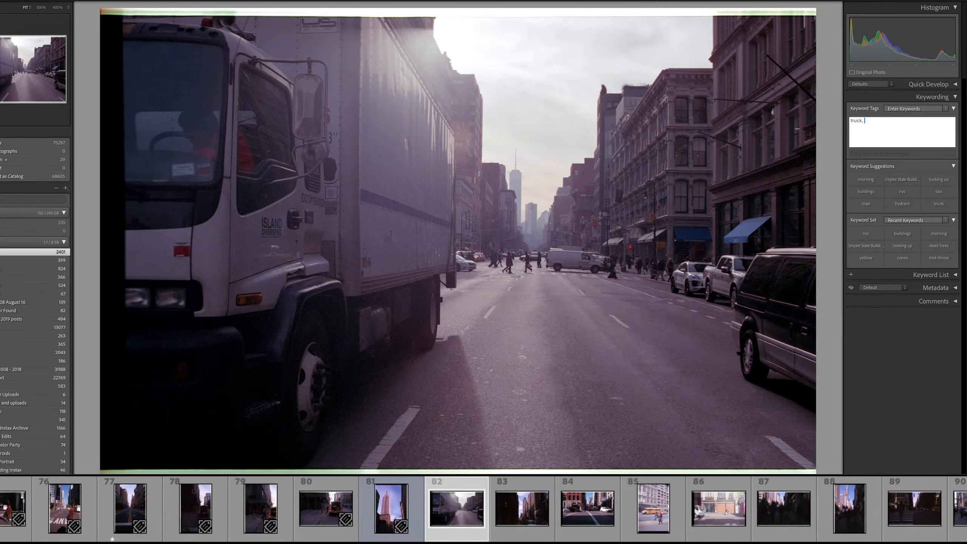
text(down)
key(Down)
key(Return)
- Add Freedom Tower and overcast to the keywords of photo 82
text(Freedon)
key(BackSpace)
text(m R)
text(ower,)
text(overca)
text(st)
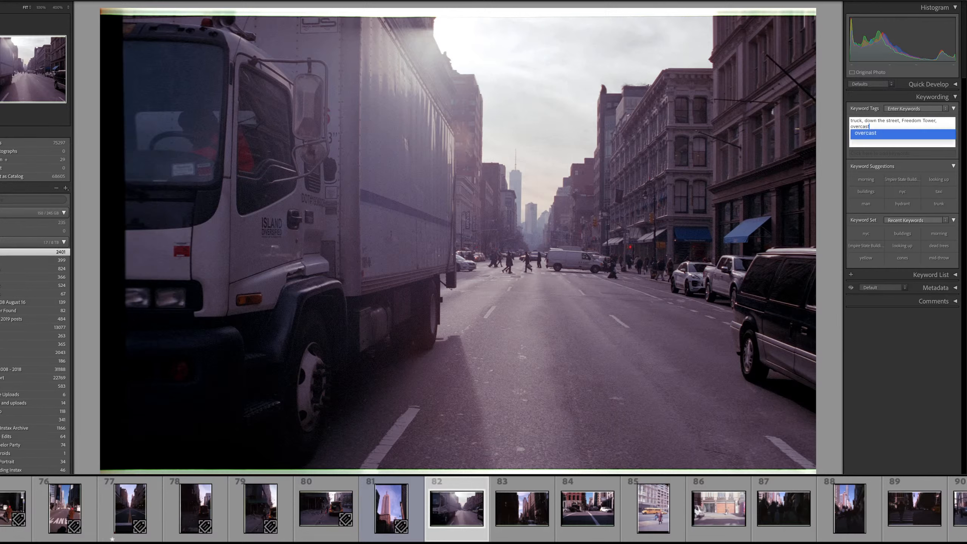
text(,)
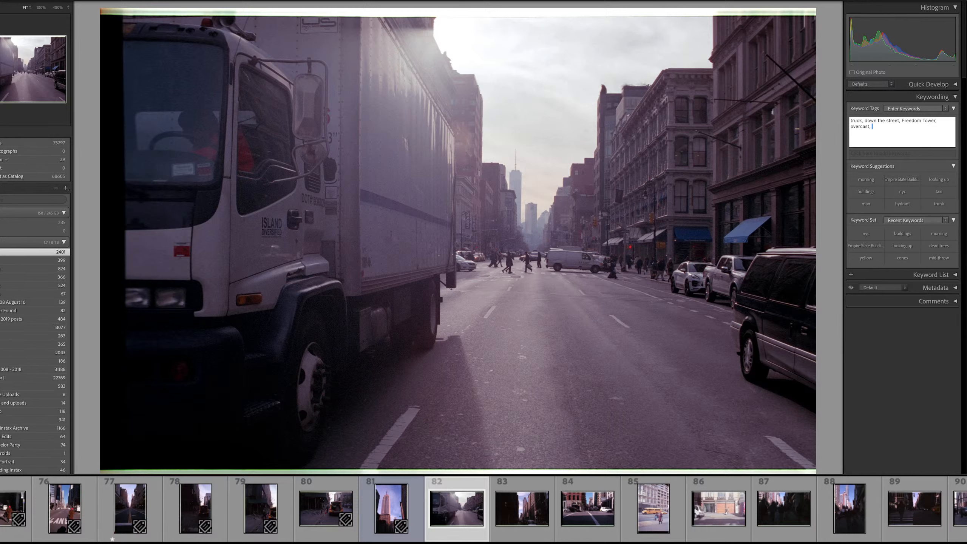
- Add people, perspective and nyc to the keywords of photo 82 and apply the list
text(people, perspective, nyc)
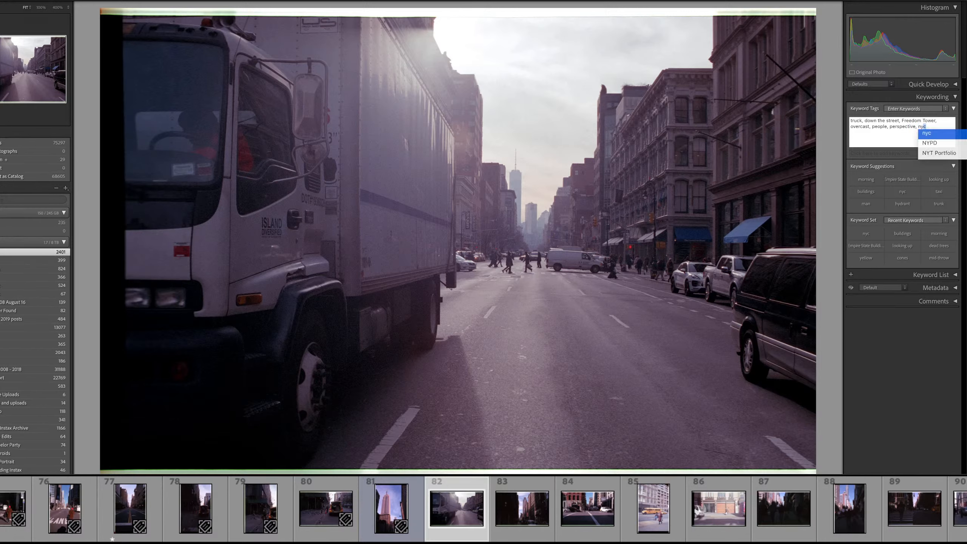
key(Return)
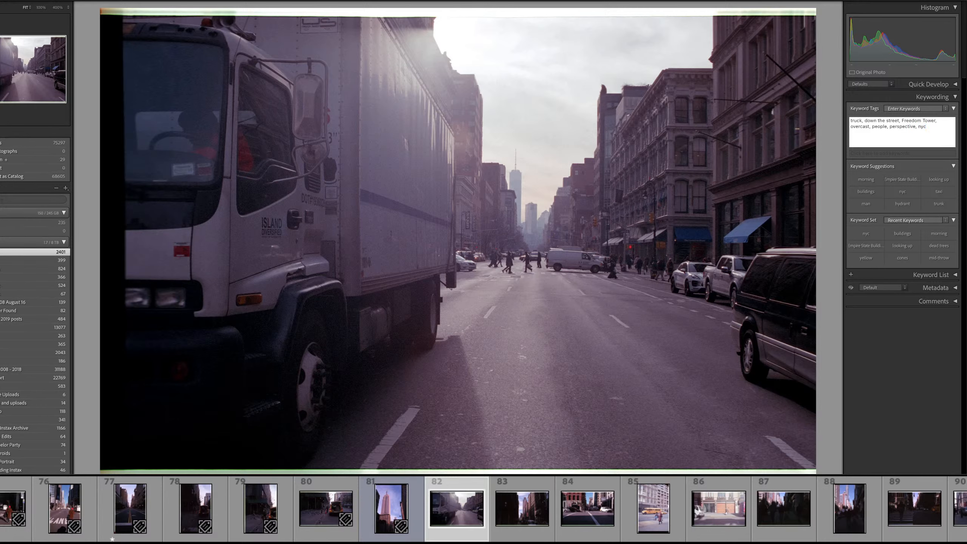
key(Return)
- Compare photo 83 with its neighbours and enter light and contrast as its first keywords
key(Right)
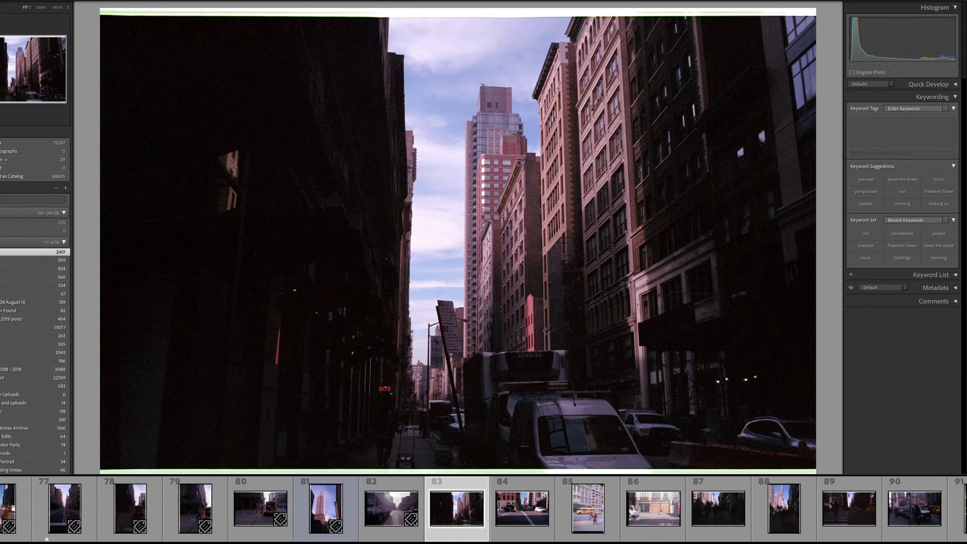
key(Left)
key(Right)
key(Right)
key(Left)
click(930, 133)
text(light)
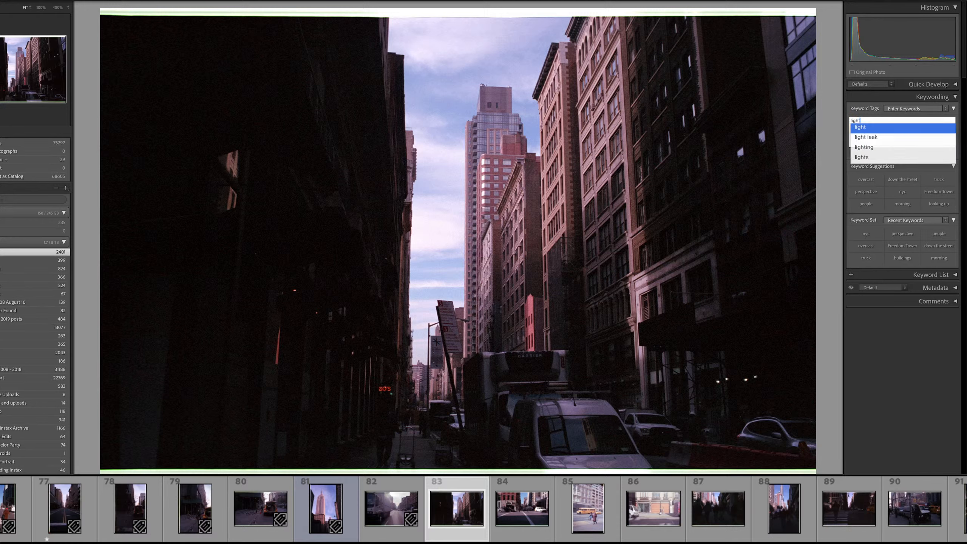
text(, contr)
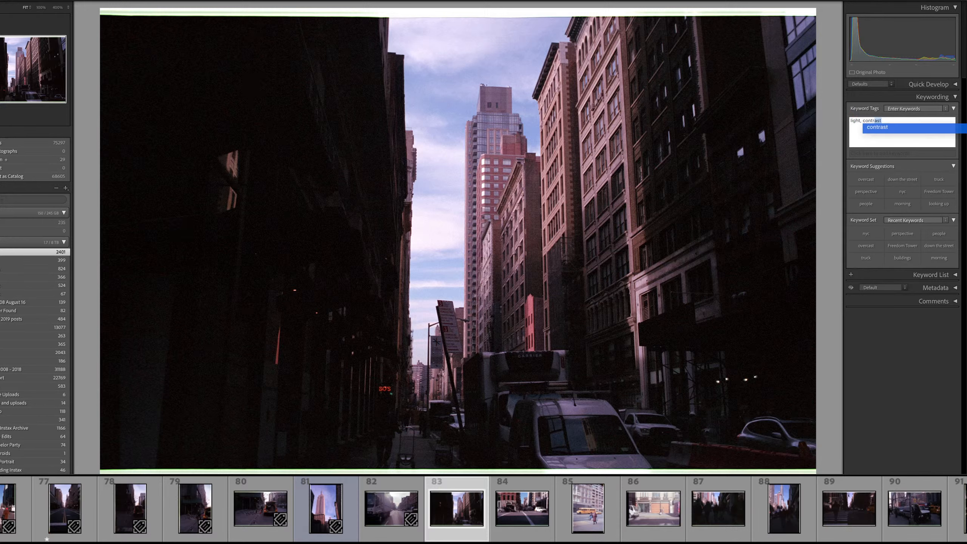
text(ast, )
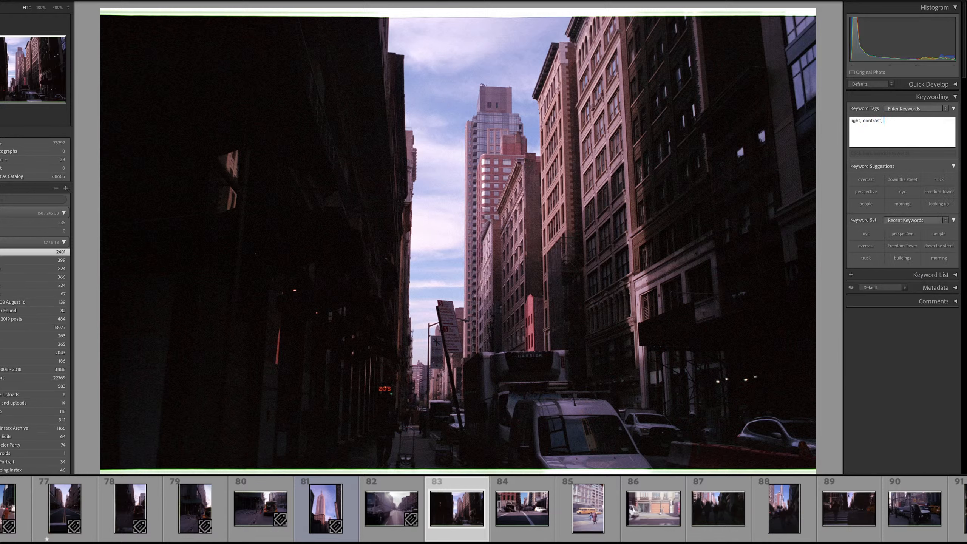
- Add the keywords buildings and building face to the dark street photo, following light and contrast
text(buildings, bu)
key(BackSpace)
key(BackSpace)
key(BackSpace)
key(BackSpace)
text(bu)
text(ilding facem)
- Add the keyword shadows to the dark street photo and apply the keyword list
text(dh)
text(ha)
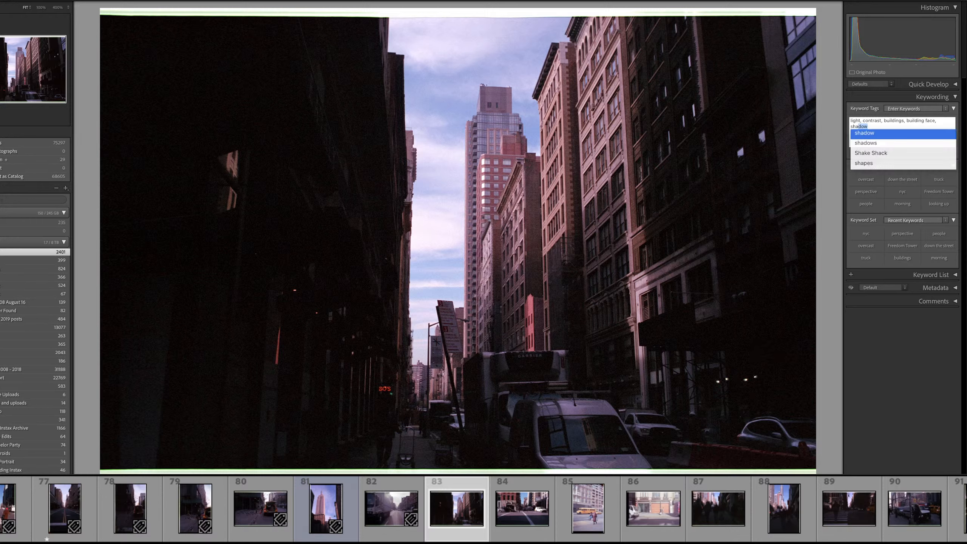
text(m)
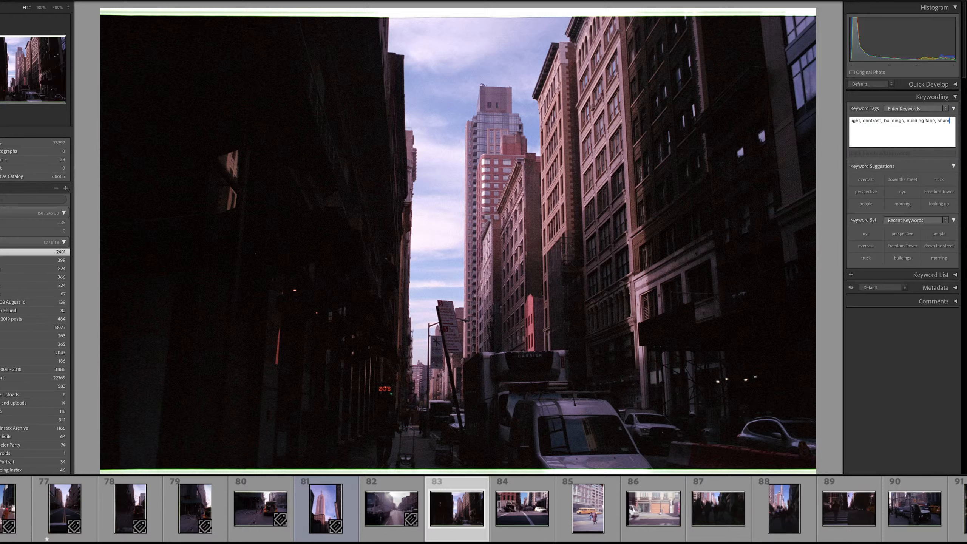
key(BackSpace)
text(dows)
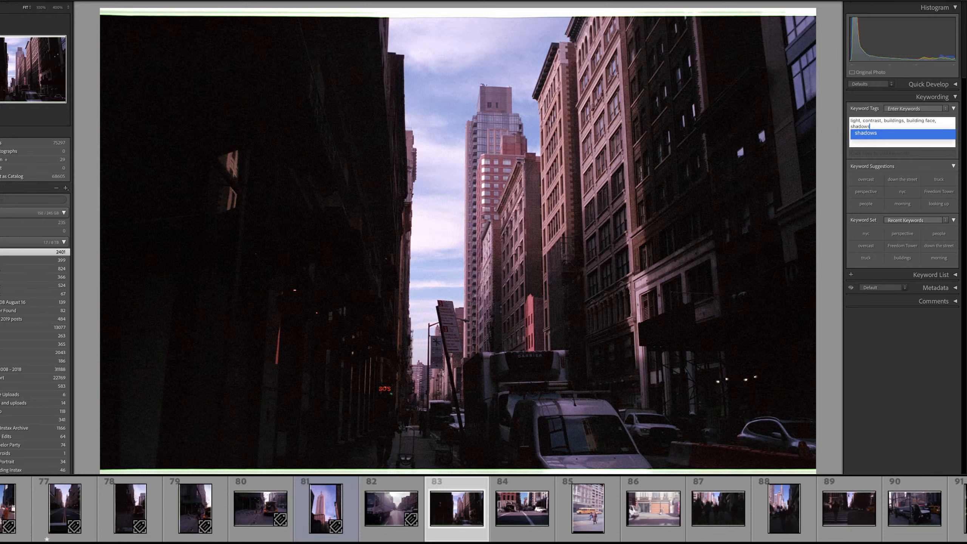
key(Return)
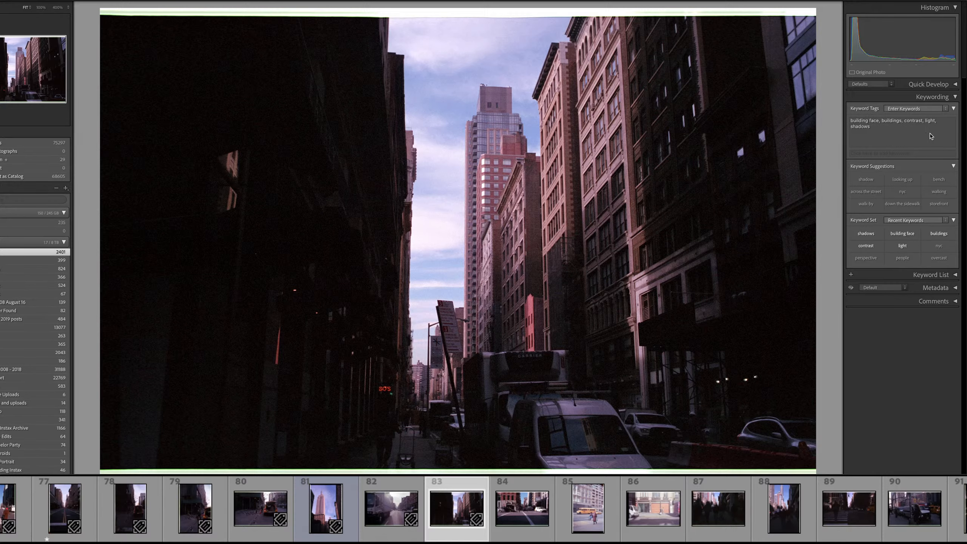
- Add the keywords cars and down the street to the dark street photo
click(929, 133)
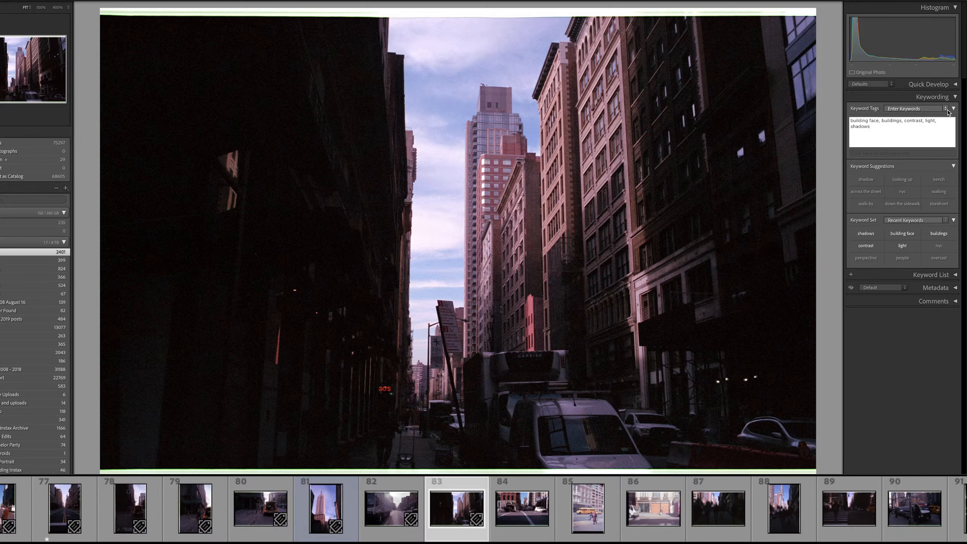
text(c, casual,)
key(BackSpace)
key(BackSpace)
key(BackSpace)
key(BackSpace)
key(BackSpace)
text(rs, dow)
key(Down)
key(Return)
key(Return)
- Look through the next four photos after the dark street photo, and return to it
key(Right)
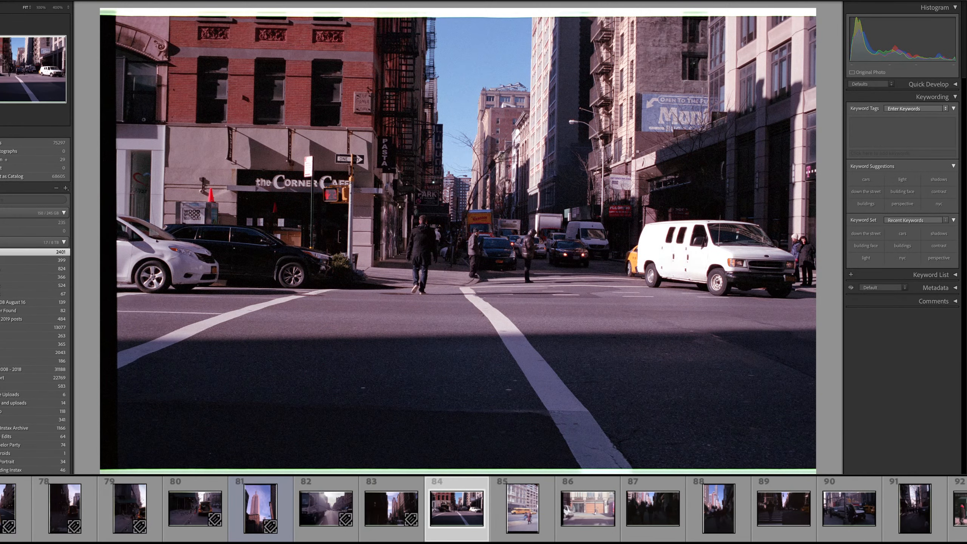
key(Right)
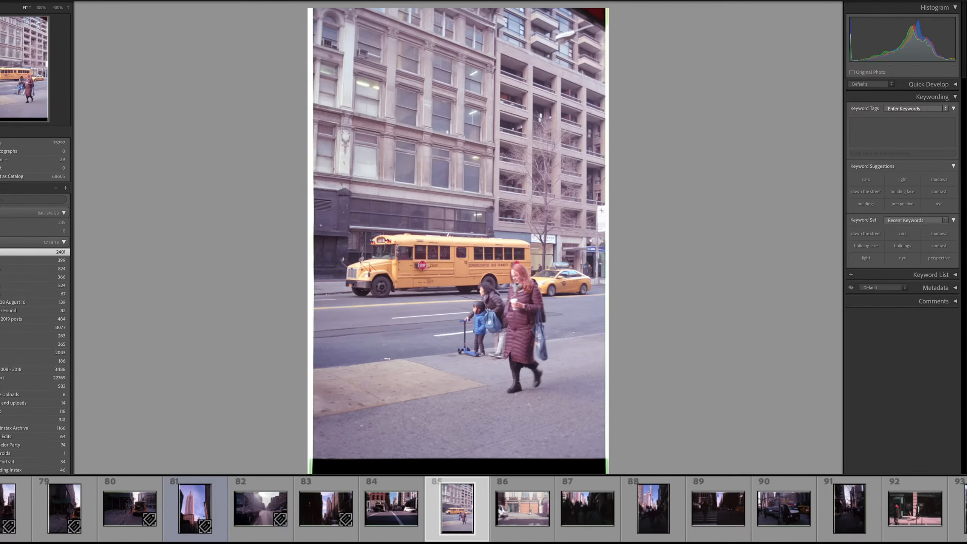
key(Right)
key(Right)
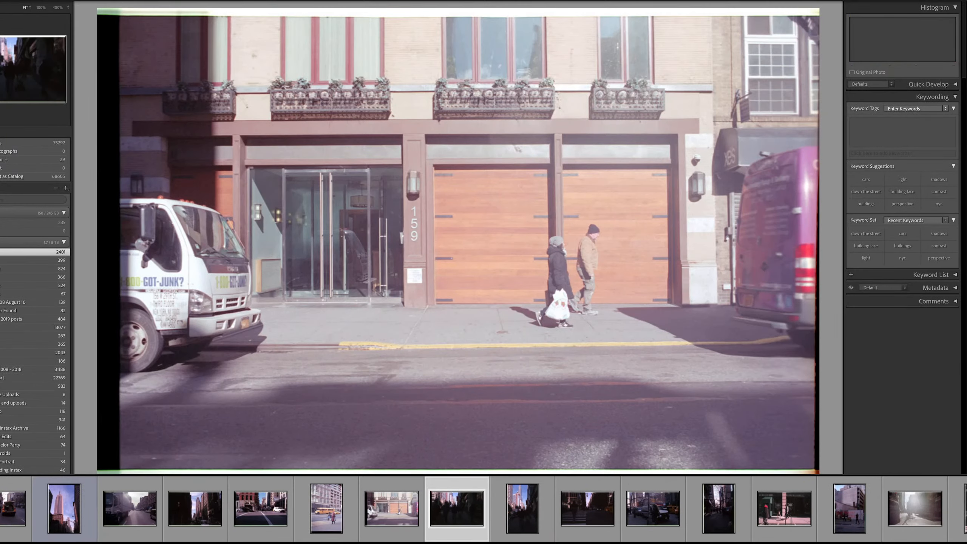
key(Left)
key(Left)
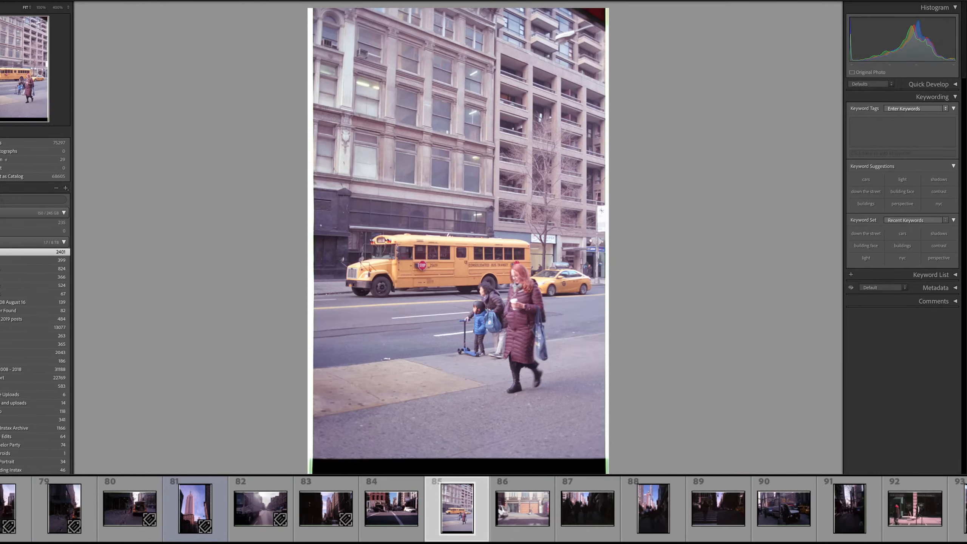
key(Left)
key(Left)
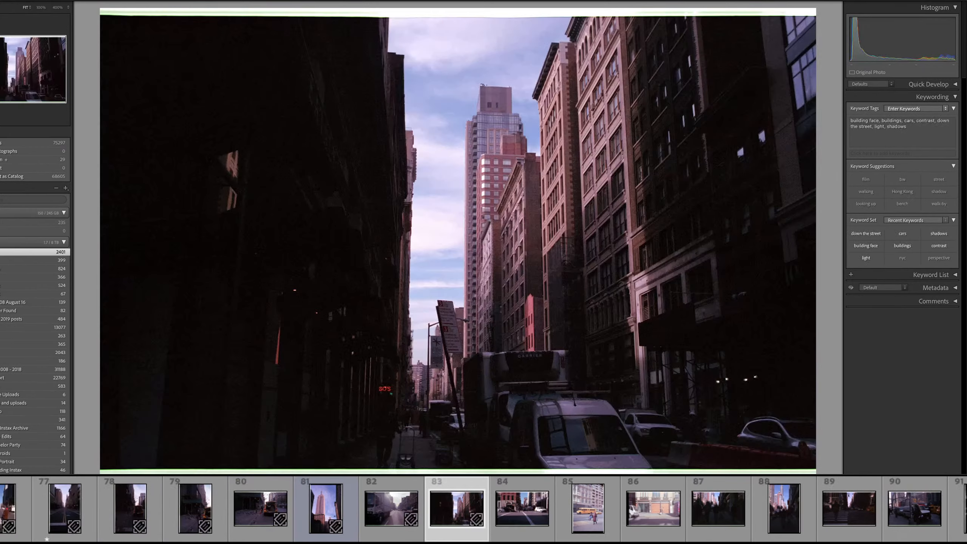
- Tag the next photo, the intersection with the white van, with the keywords crossing the street and crossing signal
key(Right)
key(ctrl+k)
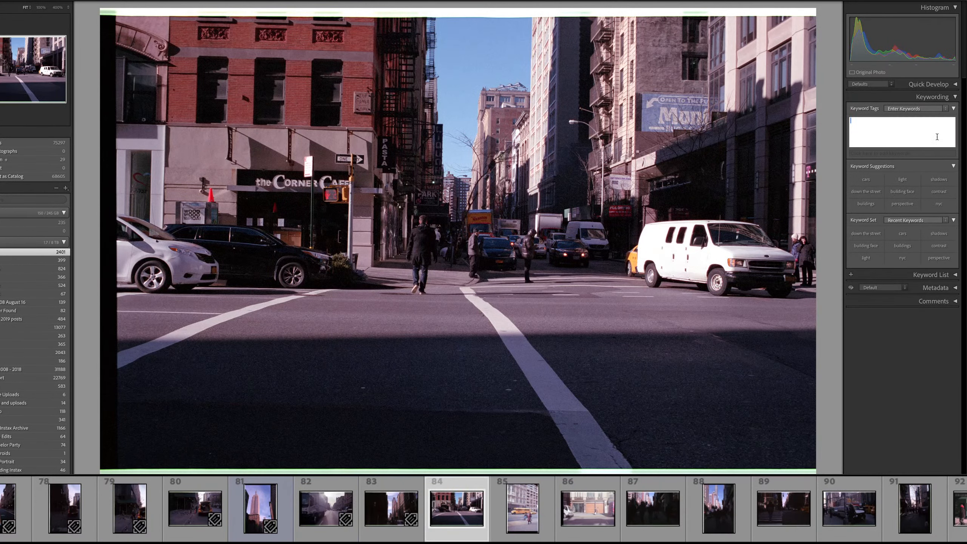
text(cross)
text(ing the)
text( street,)
text( cro)
key(Return)
- Add the keywords lines and van to the intersection photo and apply them
text(m)
key(BackSpace)
text(lines, )
text(mi)
key(BackSpace)
key(BackSpace)
key(BackSpace)
text(ca)
key(BackSpace)
key(BackSpace)
key(BackSpace)
text(van, doo)
key(Return)
key(Return)
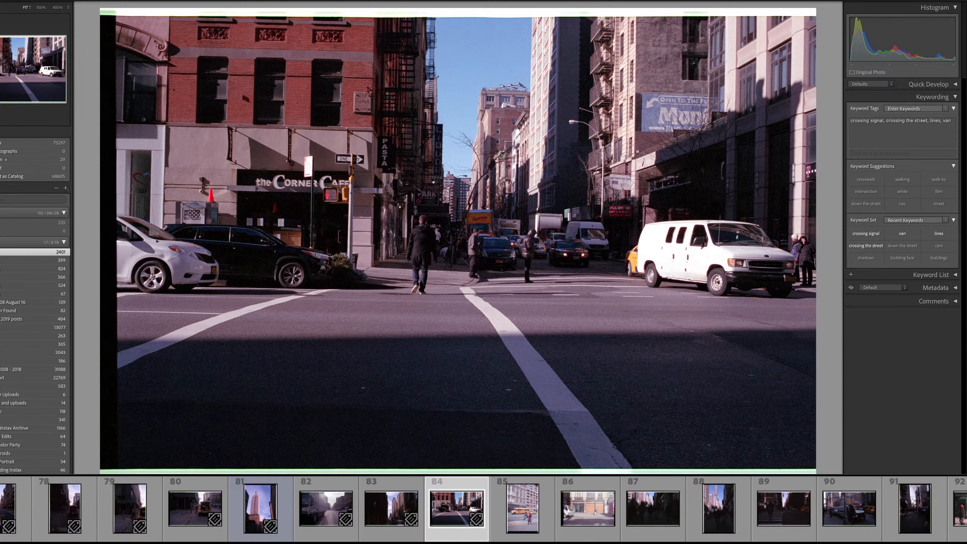
- Add the keywords 22nd Street, cars and turning to the intersection photo with the white van
key(Right)
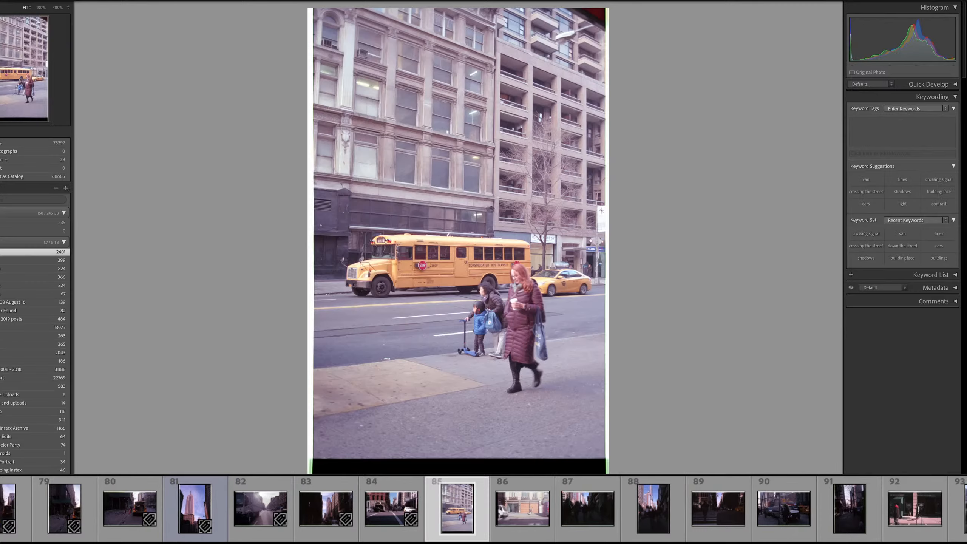
key(Left)
key(Right)
key(Right)
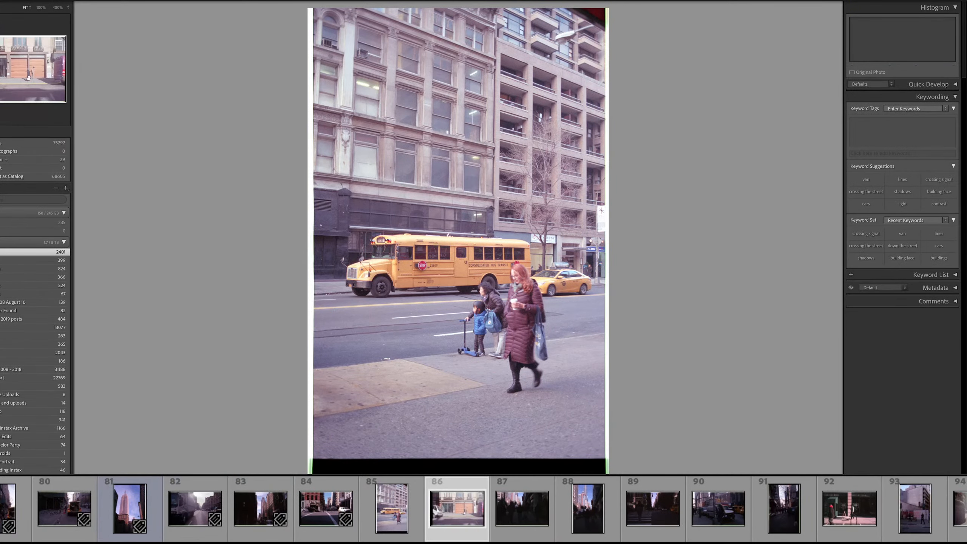
key(Left)
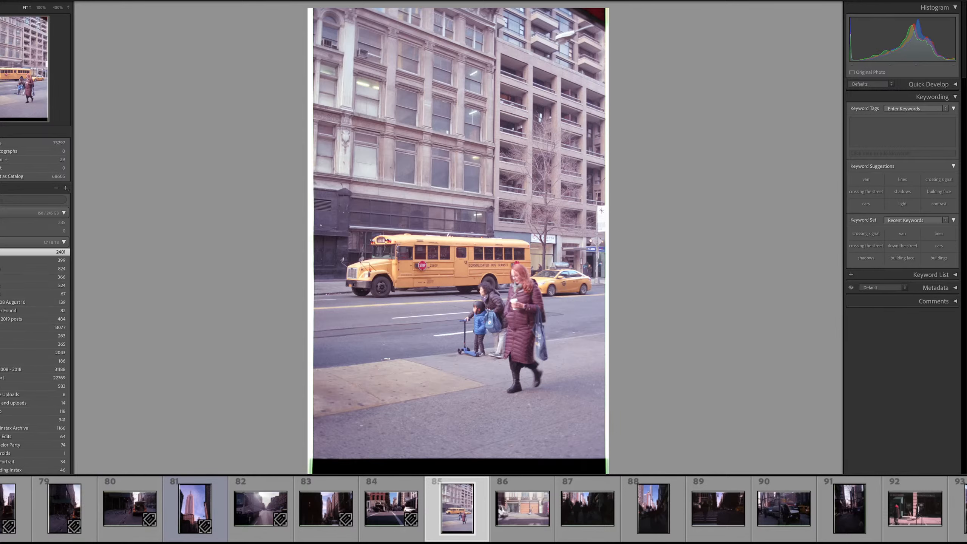
key(Left)
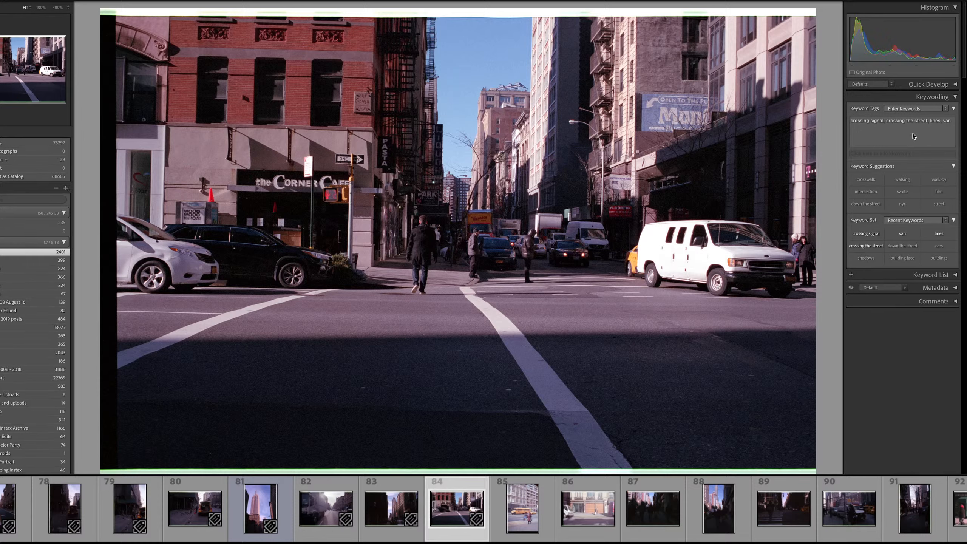
click(929, 130)
text(, 22nd)
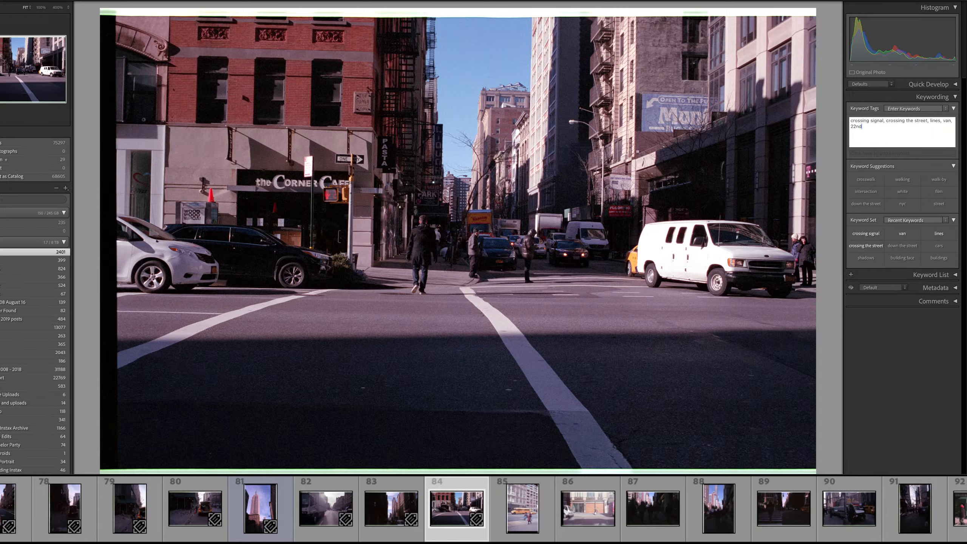
text( Street,)
text(cars)
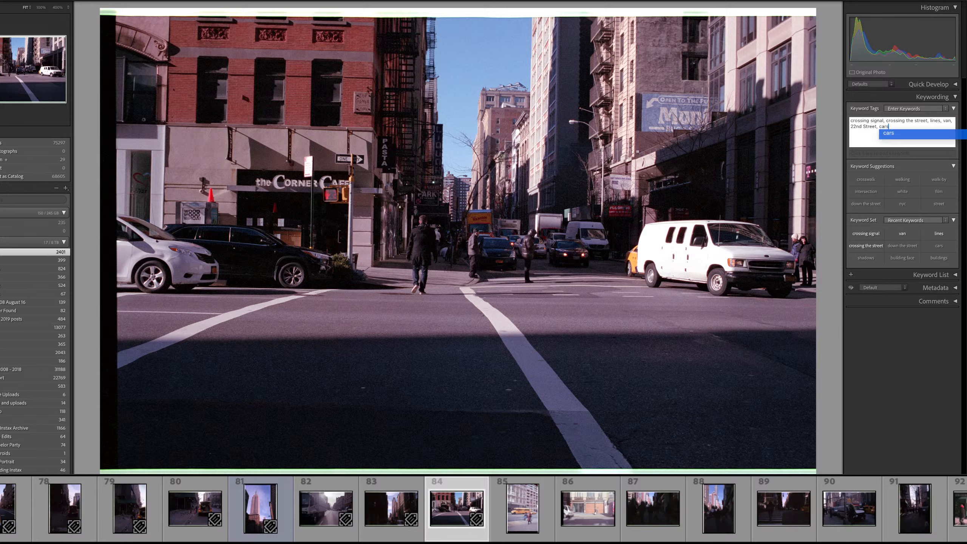
text(m)
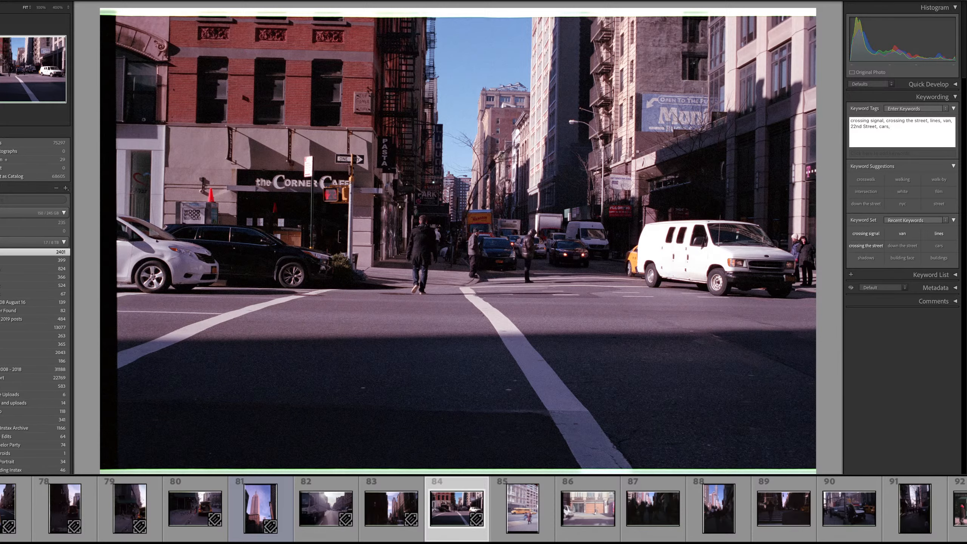
text(s, turning,)
key(Return)
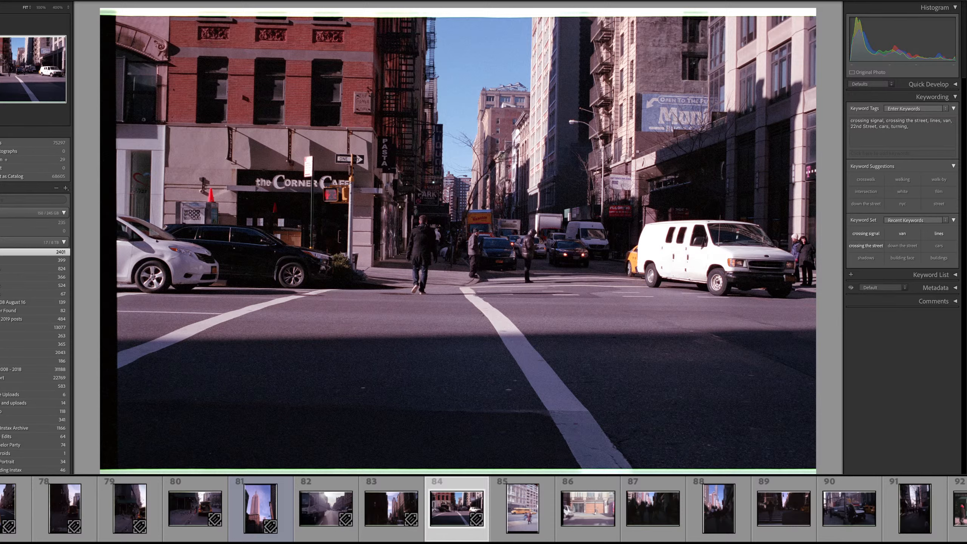
key(z)
key(g)
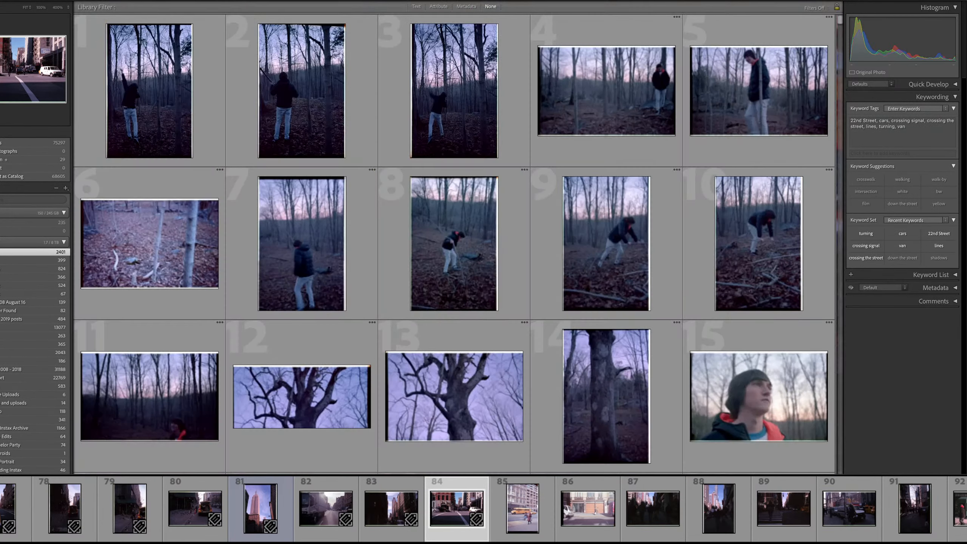
key(e)
- Check the school bus in the next photo up close, and tag the photo with the keywords sidewalk and walking by
key(Right)
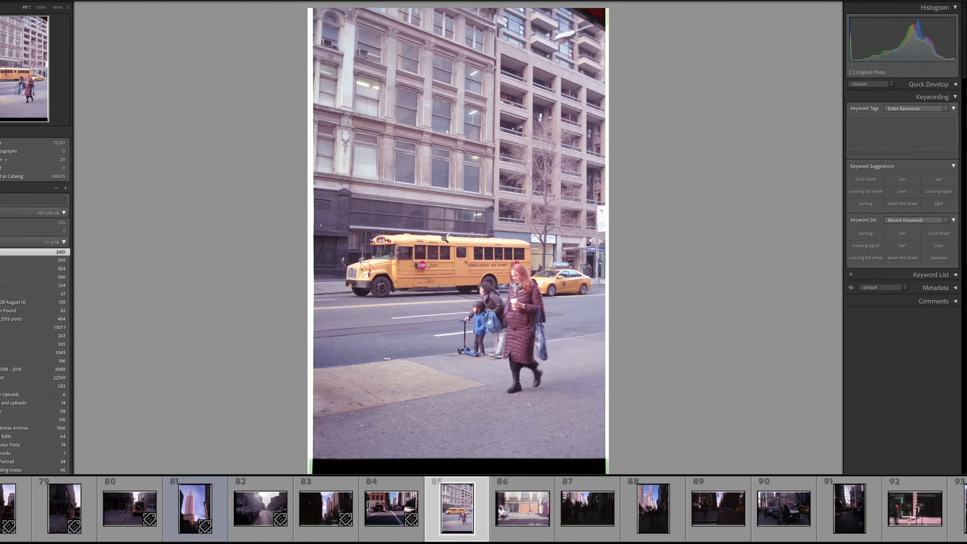
click(445, 248)
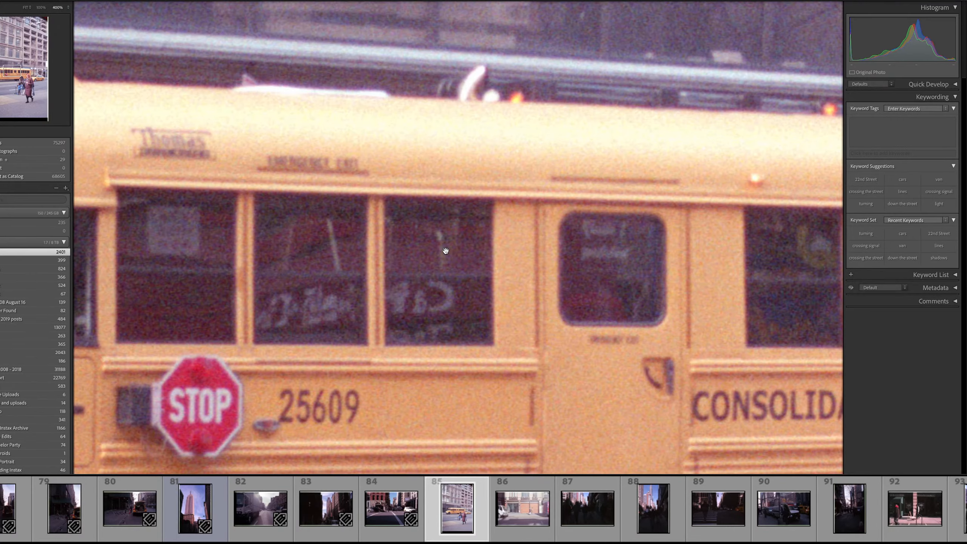
click(445, 250)
click(906, 135)
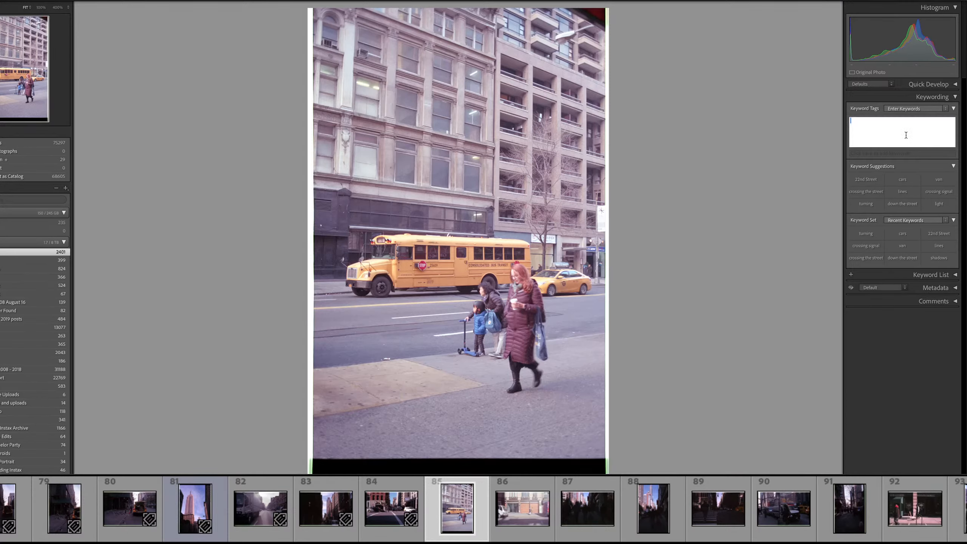
text(sidewalk)
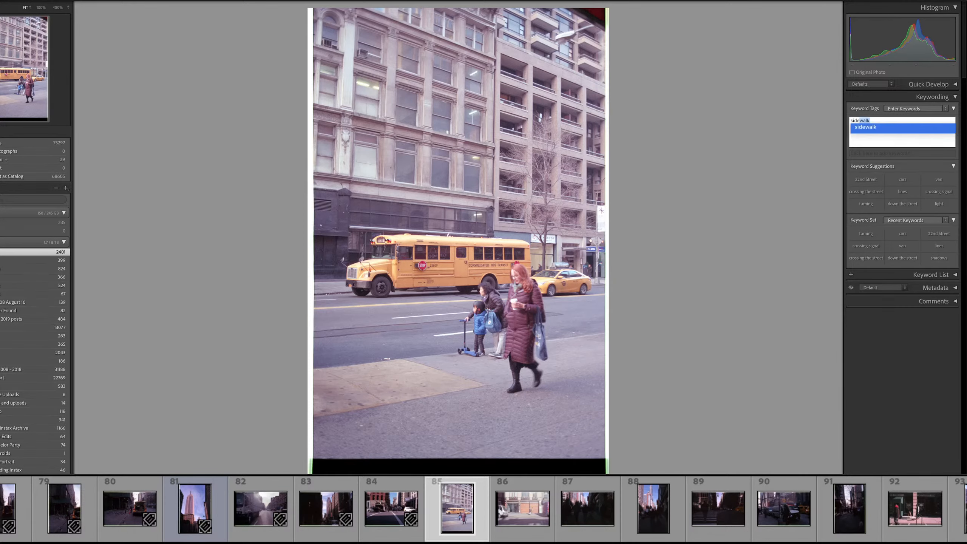
text(, walking by, pregnant)
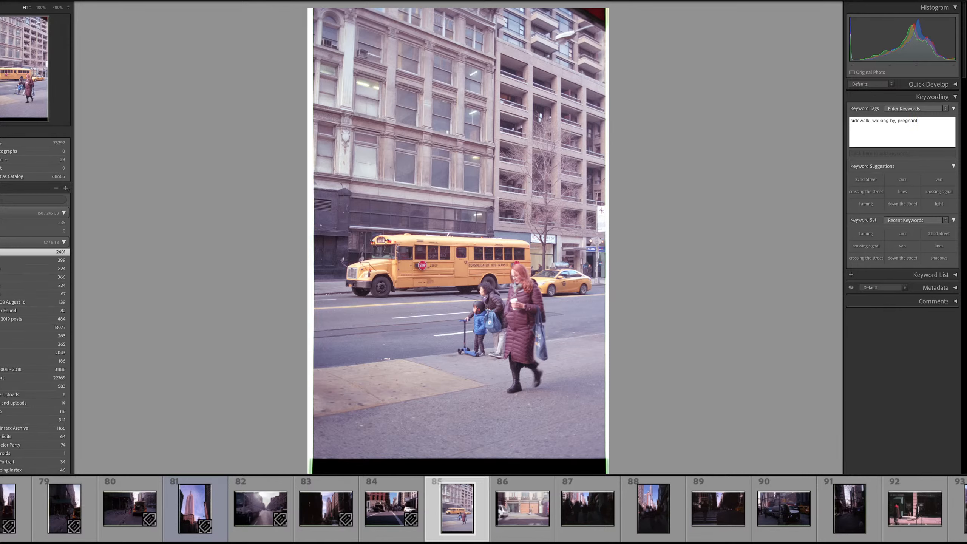
key(BackSpace)
key(BackSpace)
key(BackSpace)
key(BackSpace)
key(BackSpace)
key(BackSpace)
key(BackSpace)
- Add the keywords yellow, kid, scooter, bus and school bus to the school bus photo
text(y)
text(ellow, )
text(kid)
text(,)
text(scooter, bus)
text(, sch)
text(ool)
key(Return)
- Add the keyword taxi to the school bus photo's existing keywords
key(super+Right)
key(super+Left)
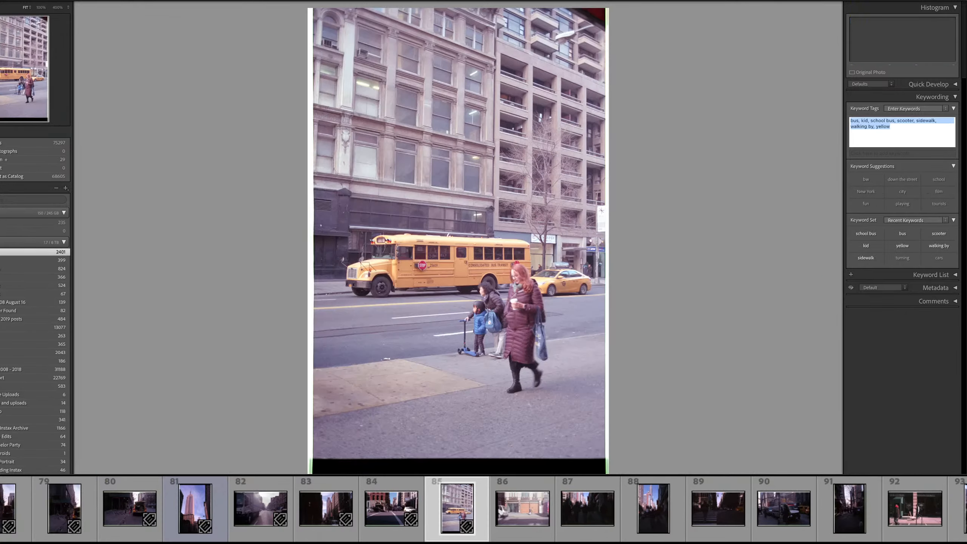
click(891, 126)
text(,)
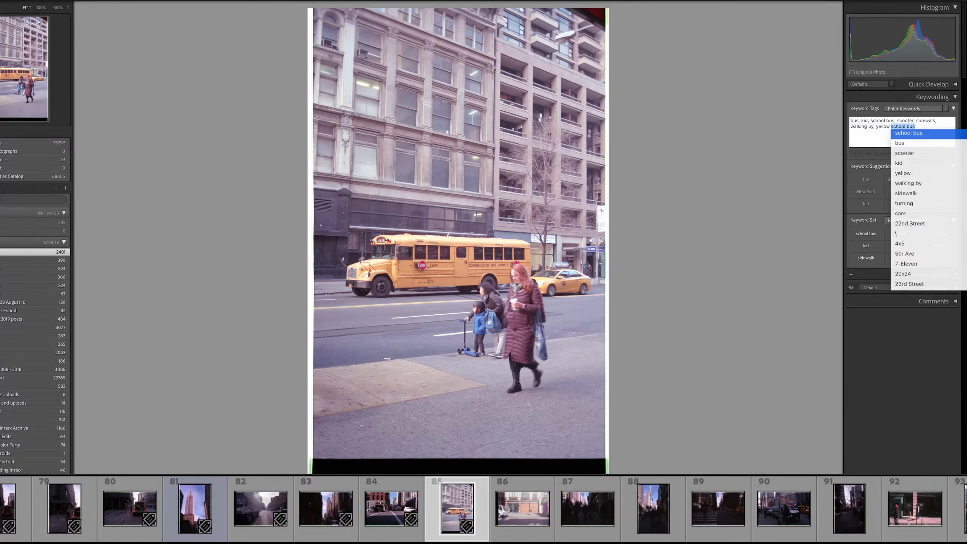
text( tax)
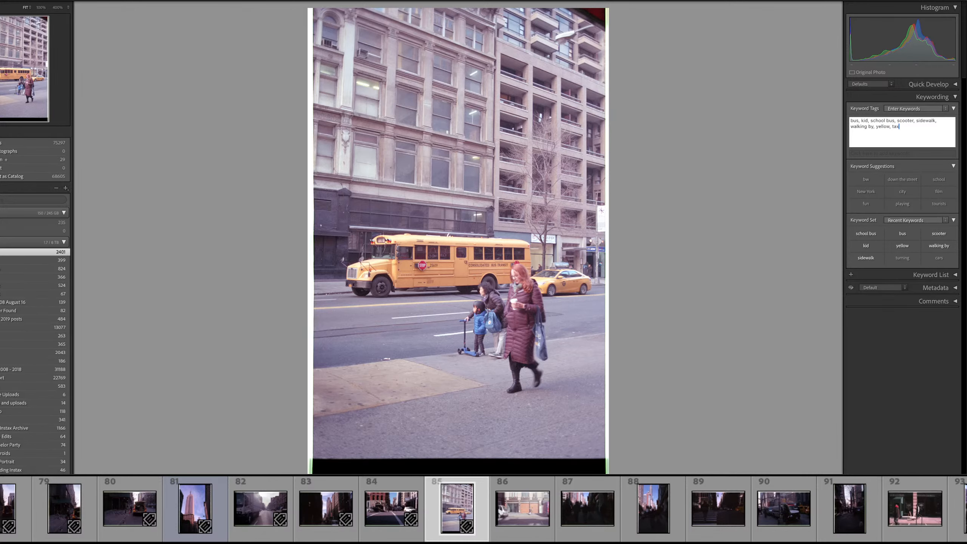
text(xim)
key(BackSpace)
key(BackSpace)
text(,)
- Tag the next photo, the wooden garage doors, with the keywords across the street, over-exposed, walking by and garage
key(super+Right)
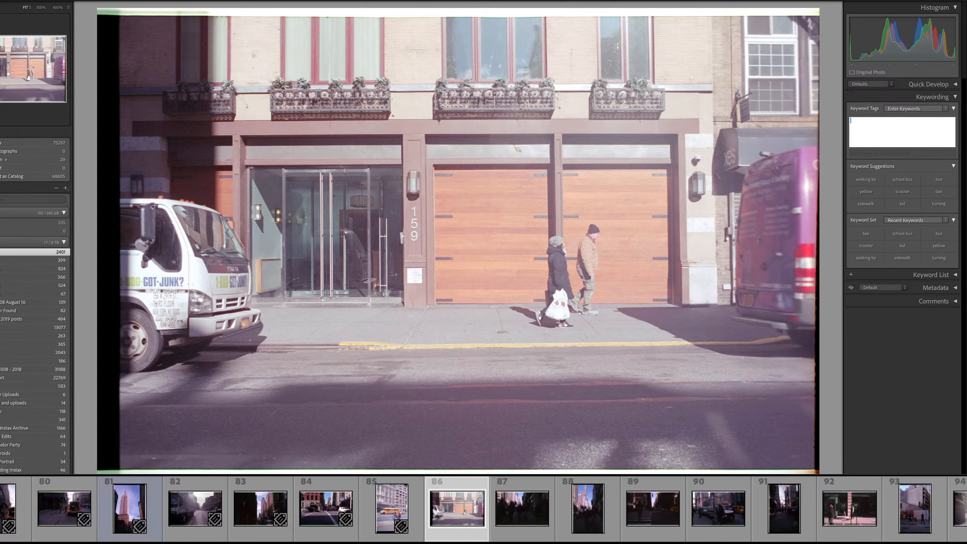
text(across the street, over-exposed, walk)
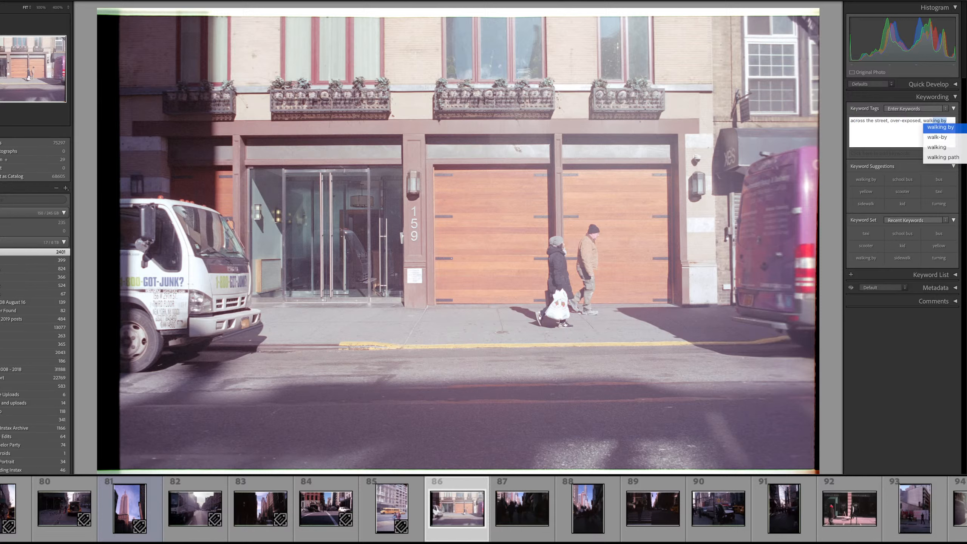
key(Return)
text(, )
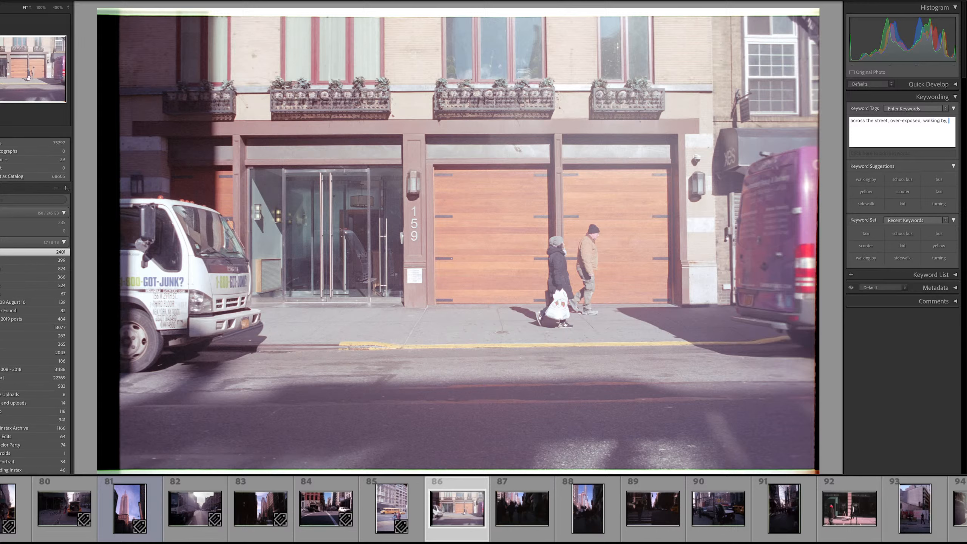
text(garage)
key(Return)
- Inspect the building number beside the garage doors up close, and go back to the school bus photo
click(402, 236)
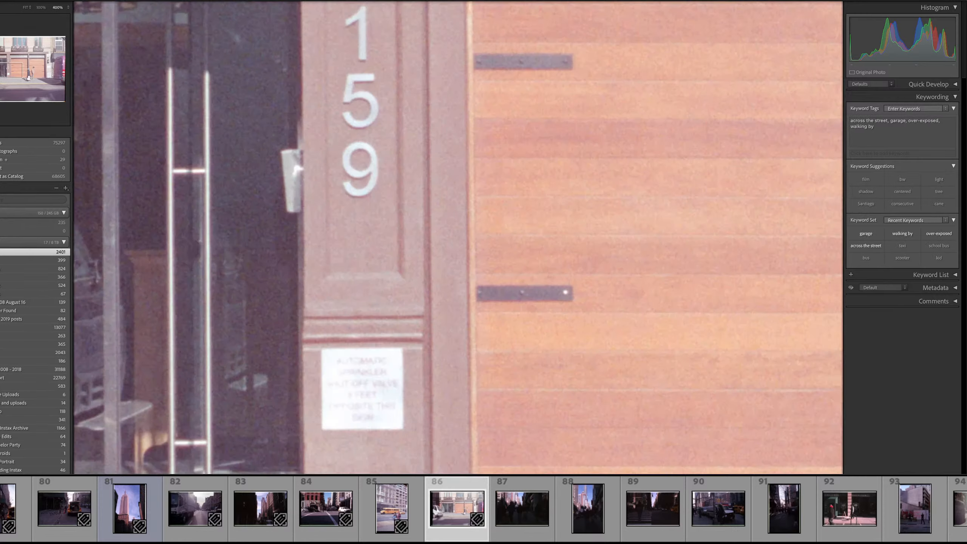
key(z)
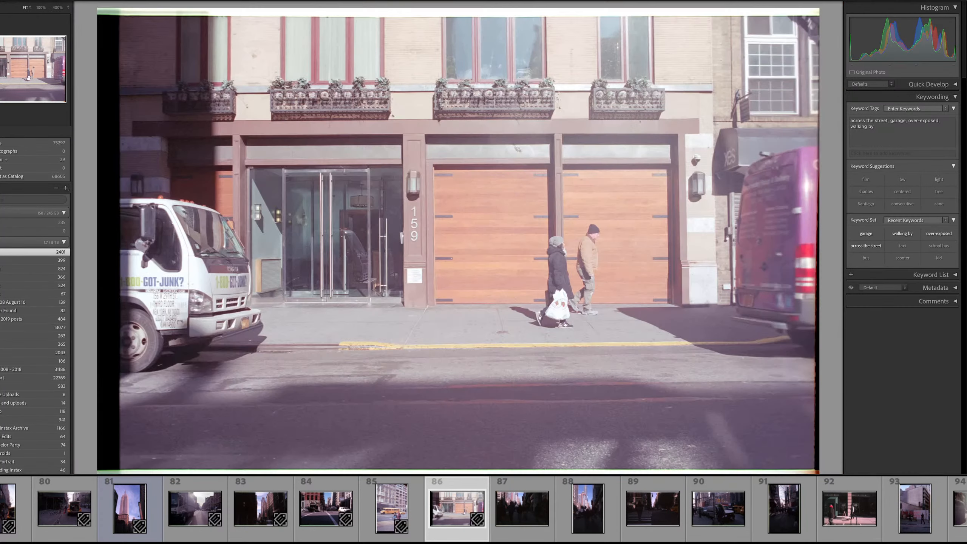
key(Left)
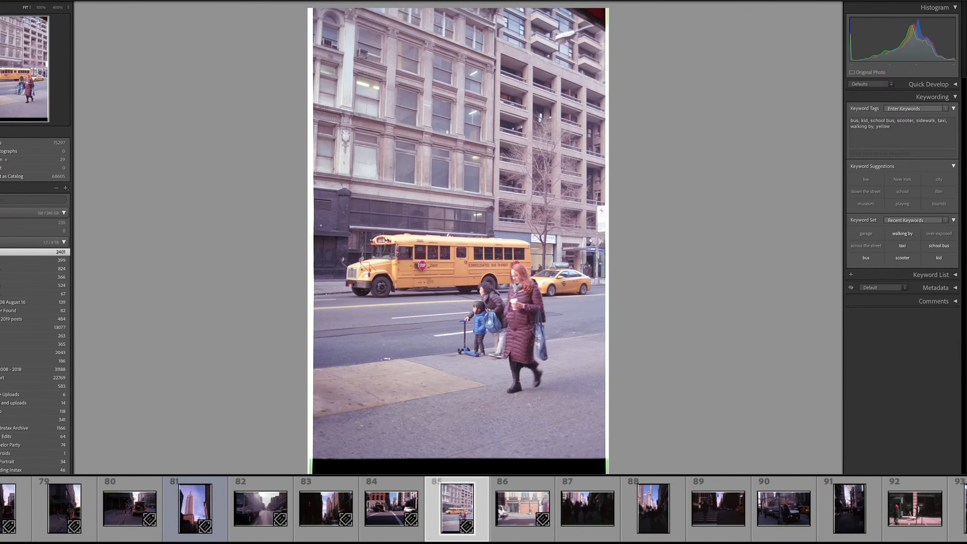
- Tag the dark sidewalk photo after the garage doors with the keywords shadows, down the sidewalk and from behind
key(Right)
key(Right)
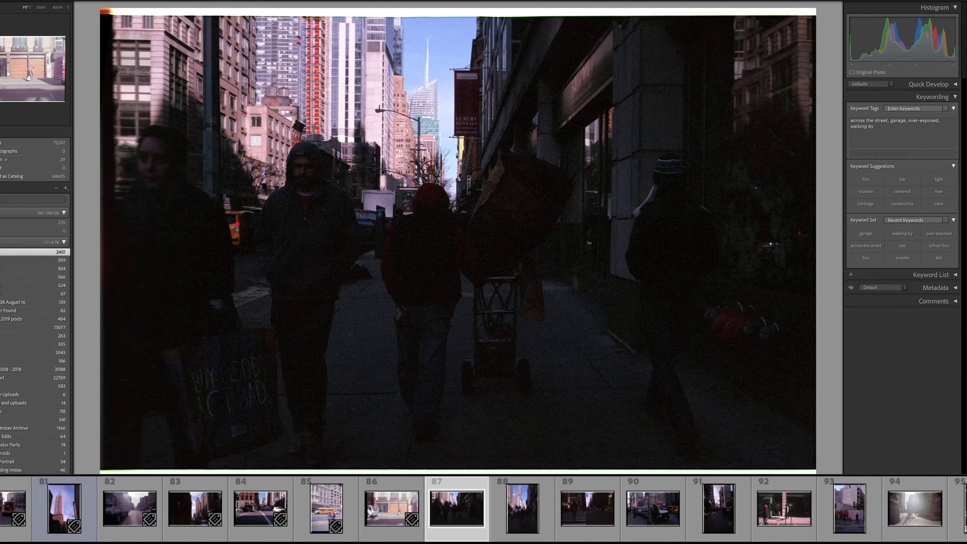
click(904, 139)
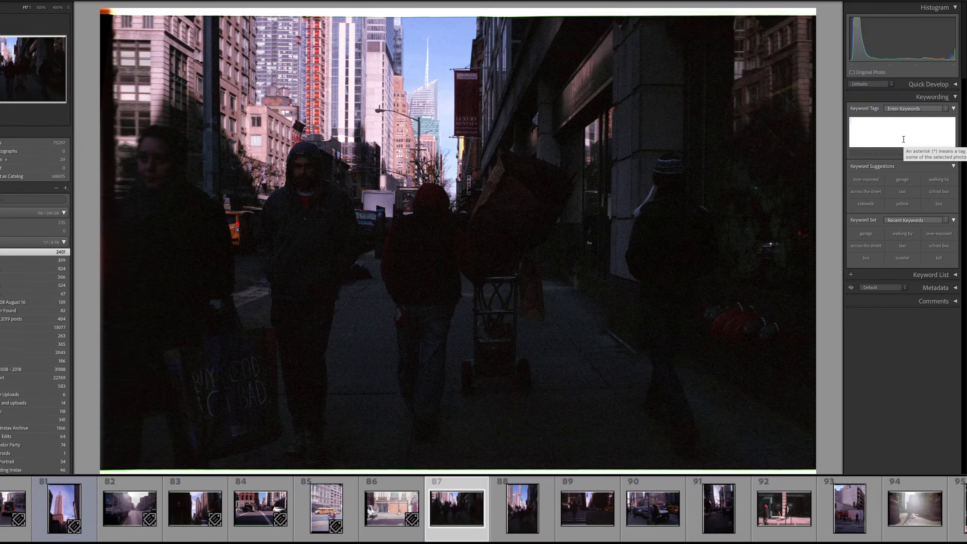
text(shado)
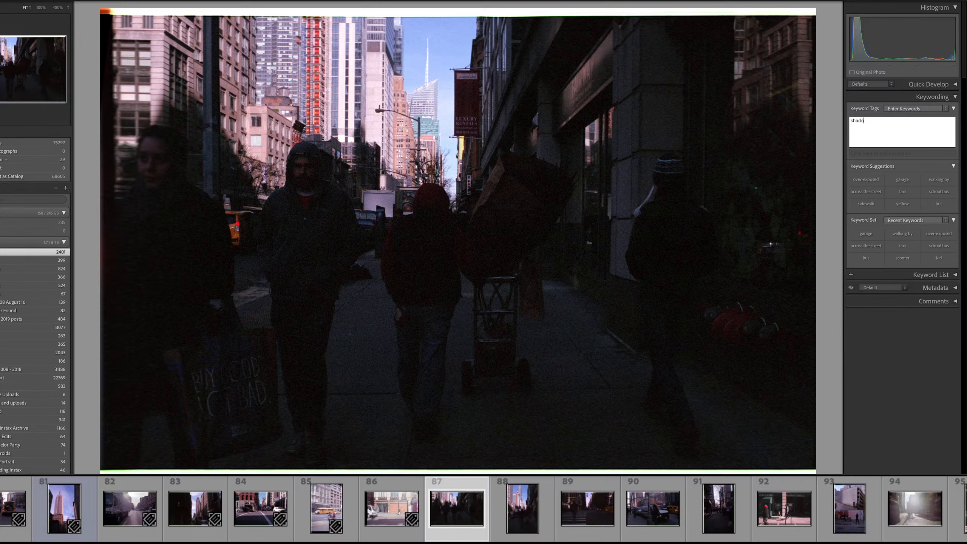
text(sws,)
text(down the)
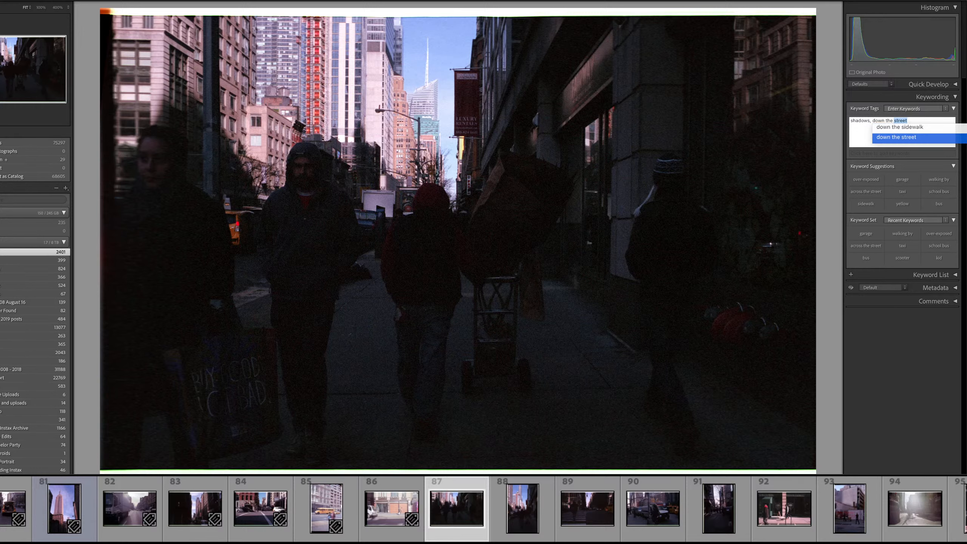
text(sidewalkm)
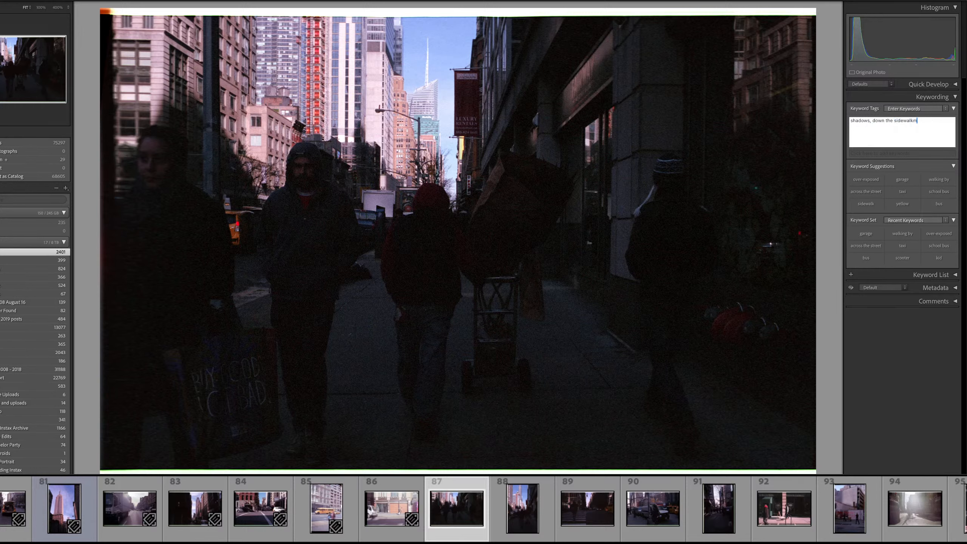
key(BackSpace)
text(,)
text(from behind)
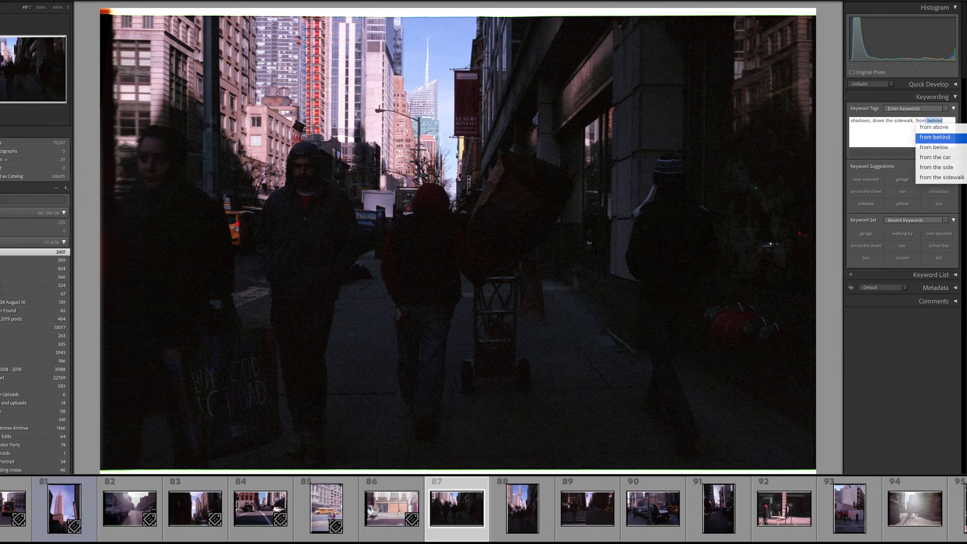
key(Return)
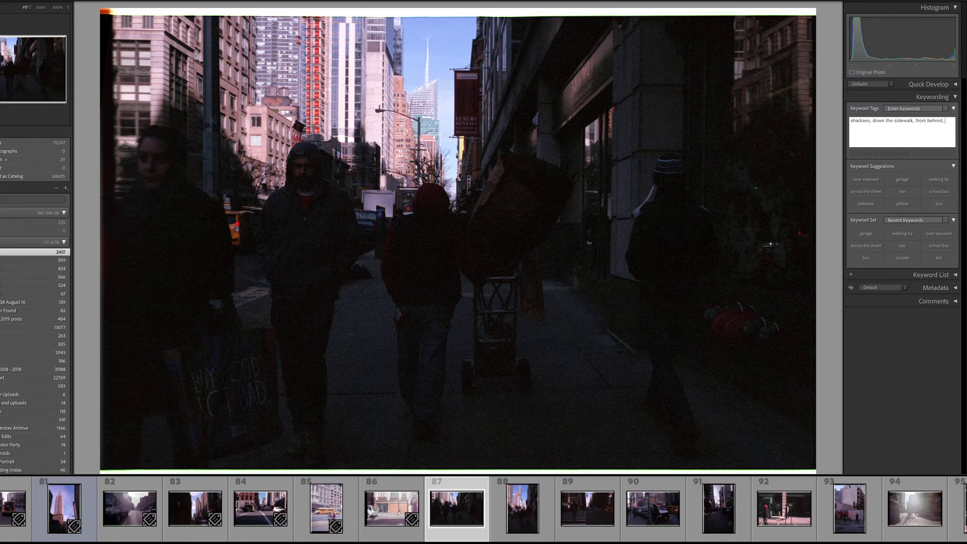
key(Return)
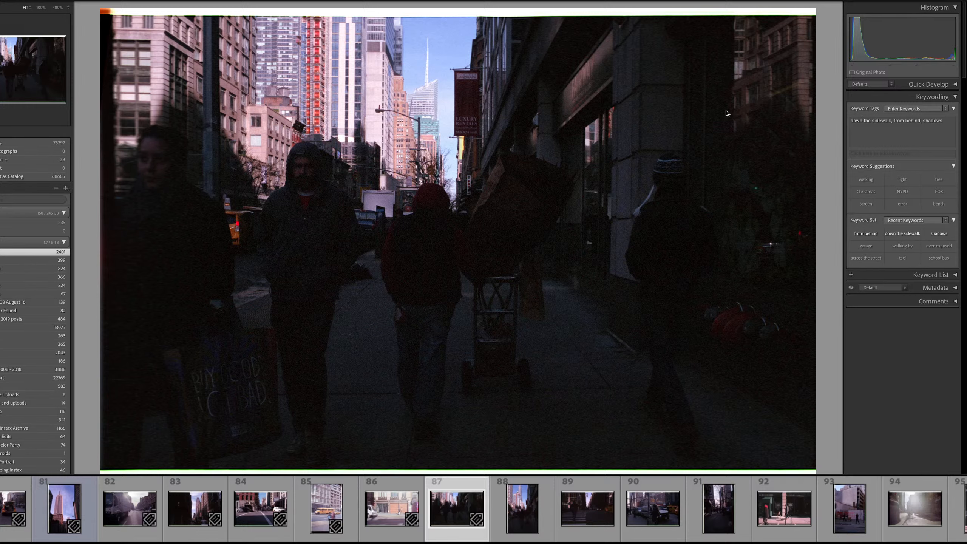
- Add the keywords city, people, nyc and flowers to the dark sidewalk photo's existing keywords
click(935, 139)
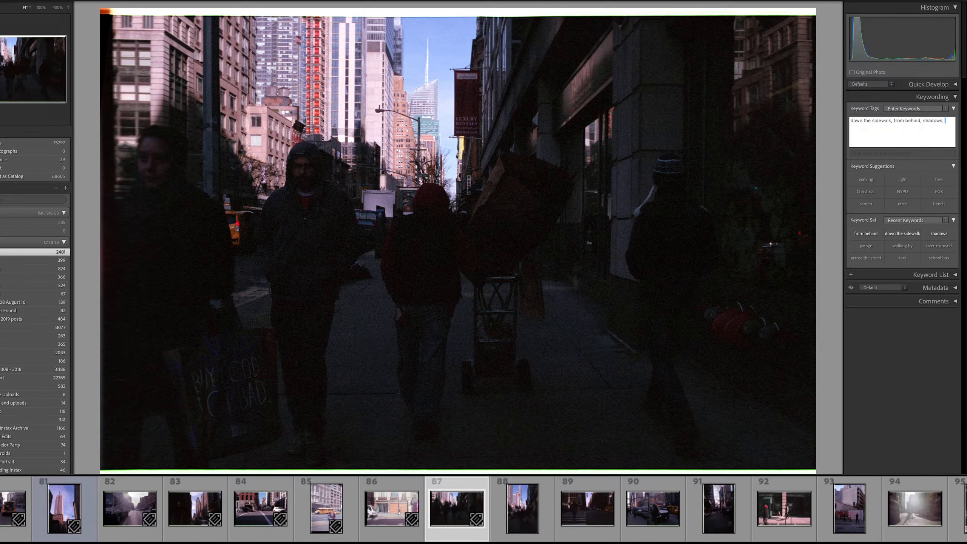
text(cir)
text(y,)
text( people,)
text( nyc, )
text(flowers)
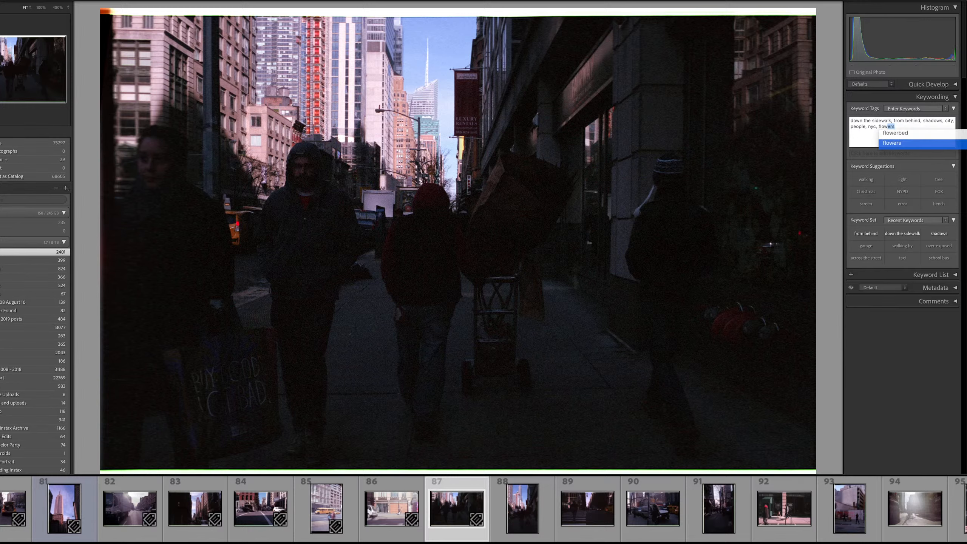
key(Return)
key(Return)
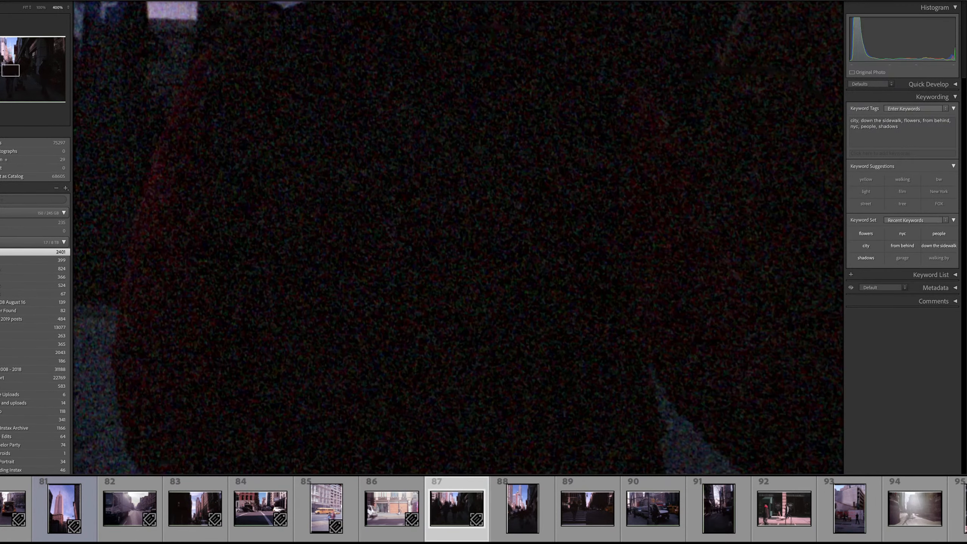
- Inspect the wrapped bundle on the hand truck up close, and return to the full photo
key(z)
click(507, 199)
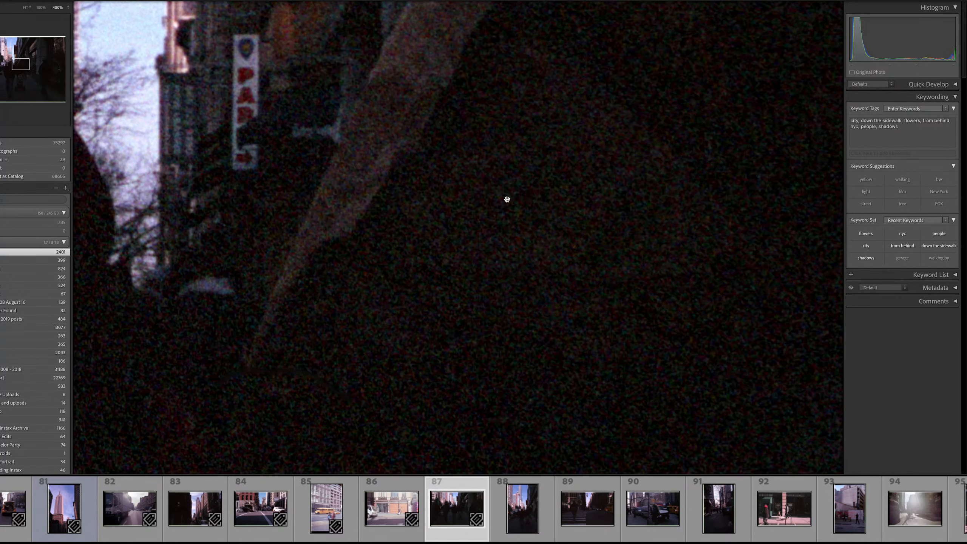
click(507, 199)
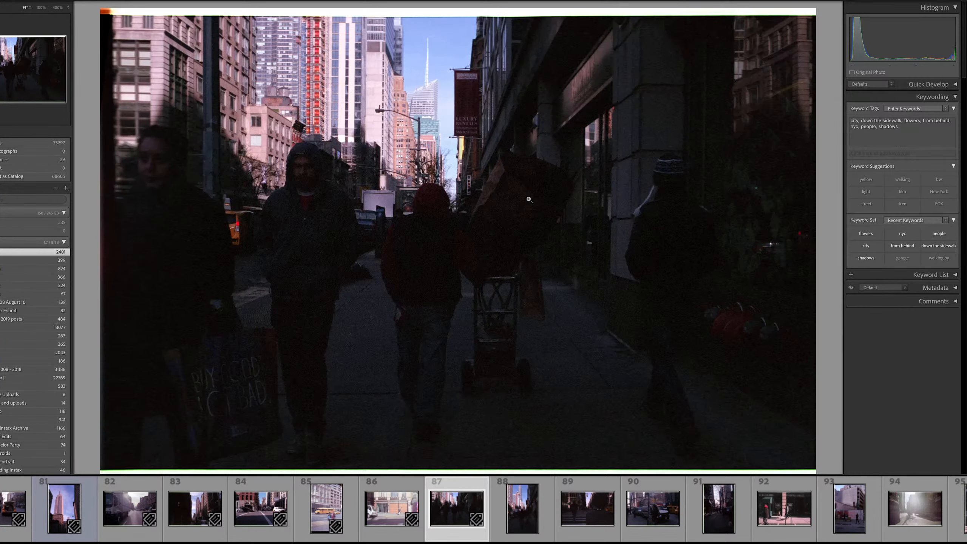
- Give the next, vertical sidewalk photo the previous photo's keywords: city, down the sidewalk, flowers, from behind, nyc, people, shadows
key(Right)
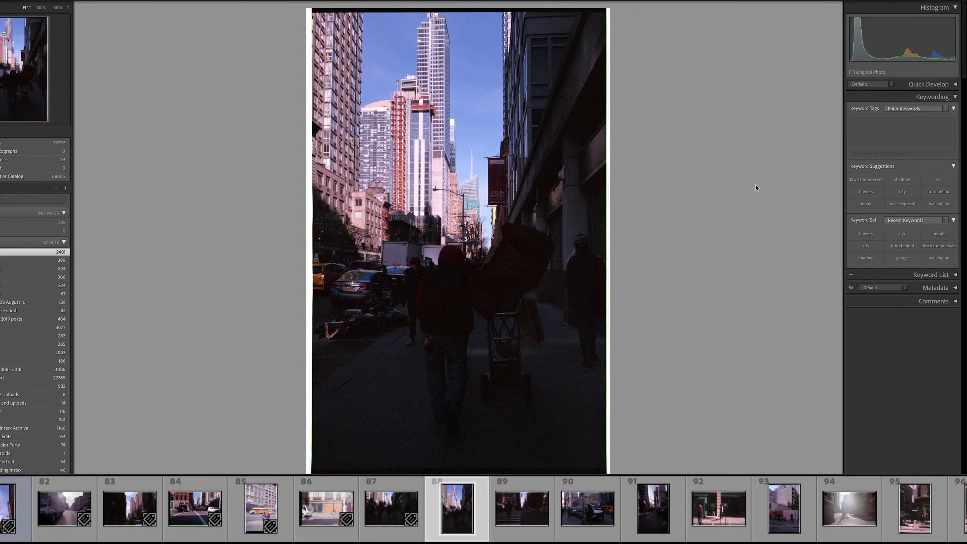
click(902, 130)
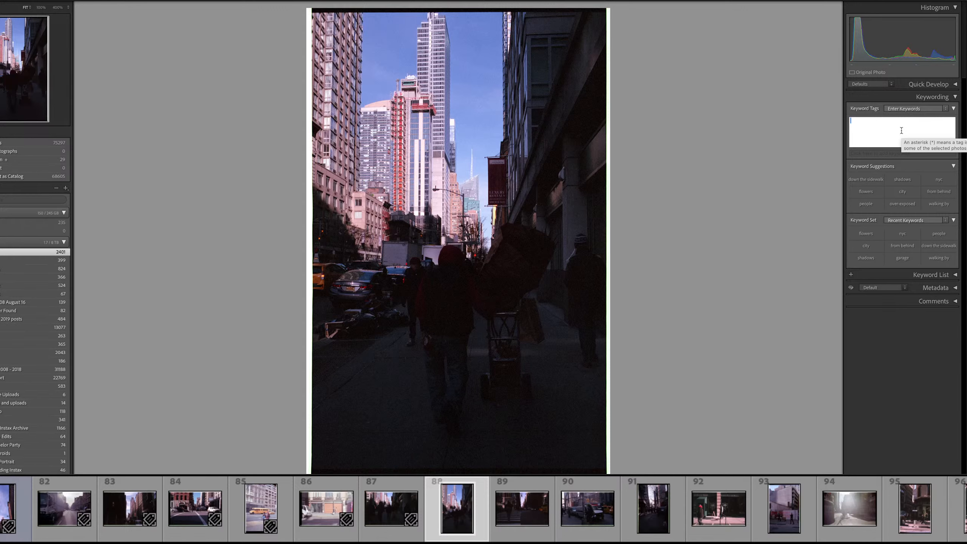
key(Escape)
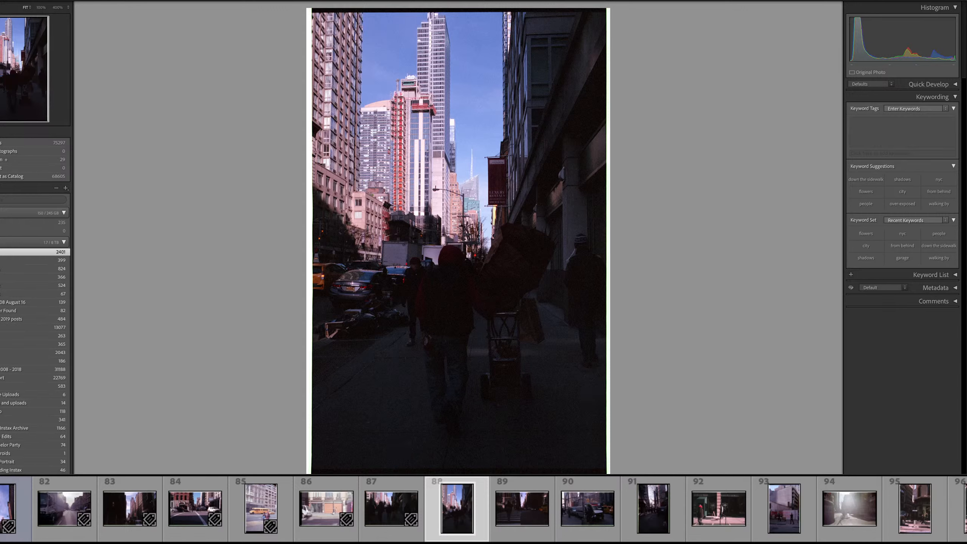
key(Left)
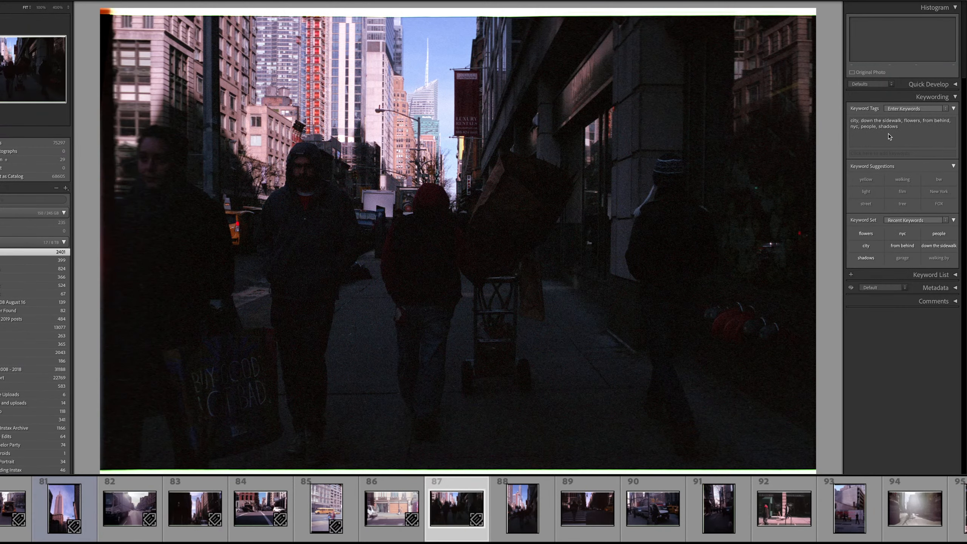
key(Right)
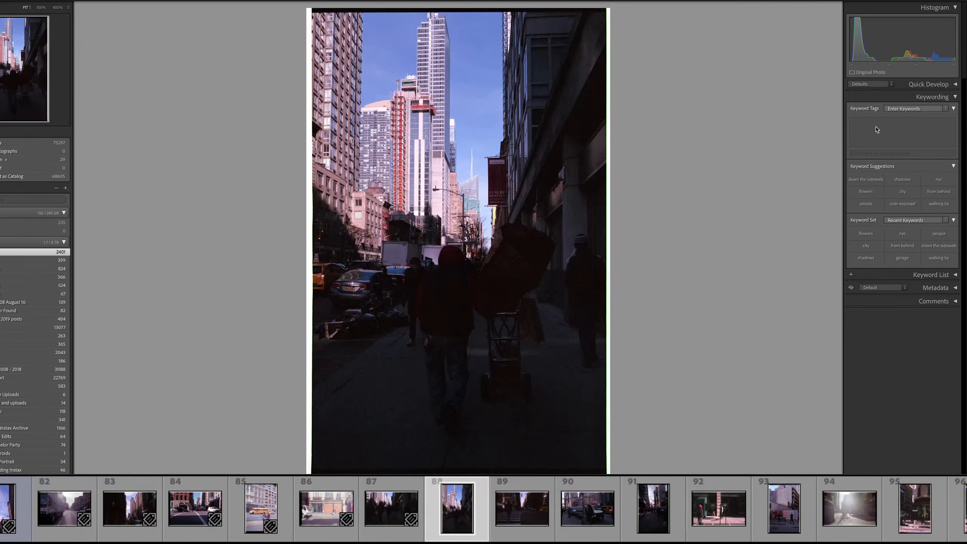
click(876, 129)
text(city, down the sidewalk, flowers, from behind, nyc, people, shadows)
key(Return)
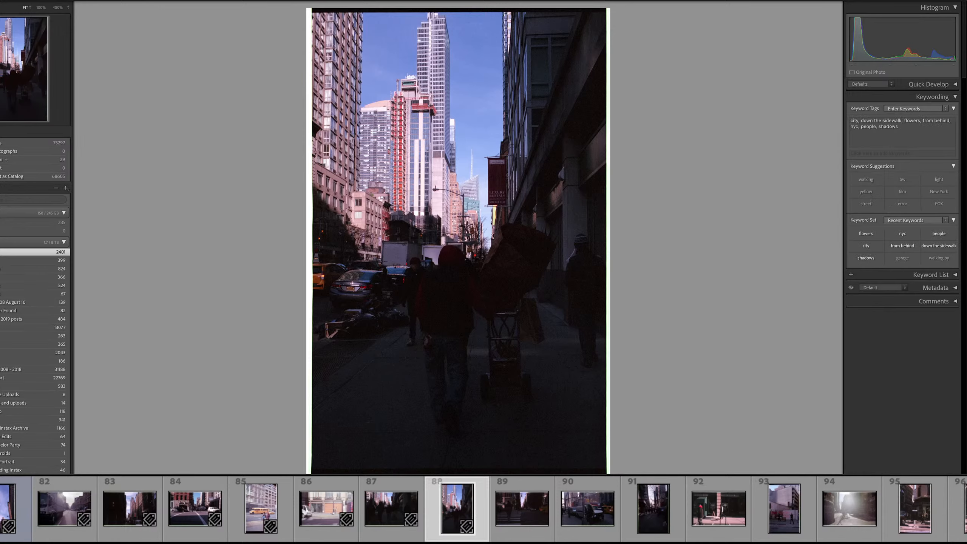
- Enter the keywords in the shadows, contrast, nyc and crosswalk for the next photo, the pedestrian at the intersection
key(Right)
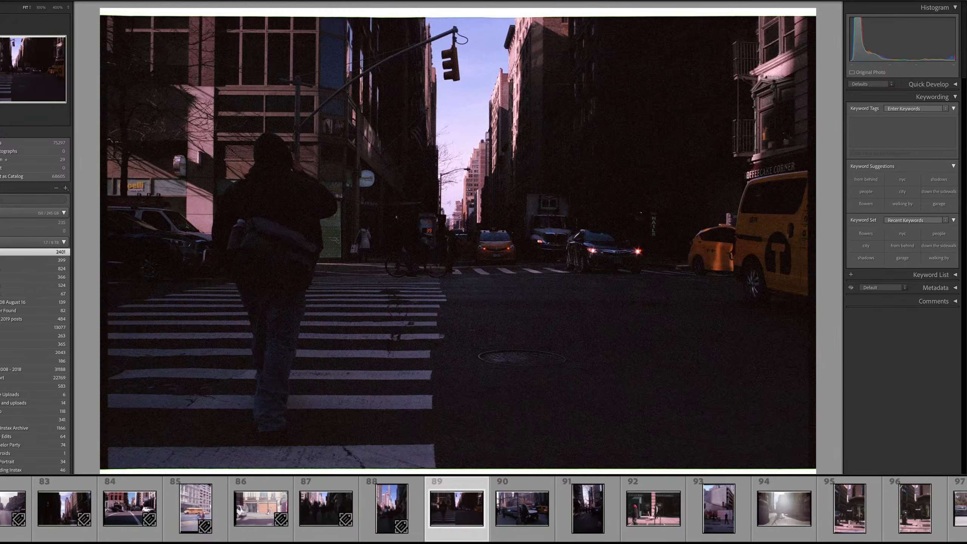
click(876, 130)
text(in the)
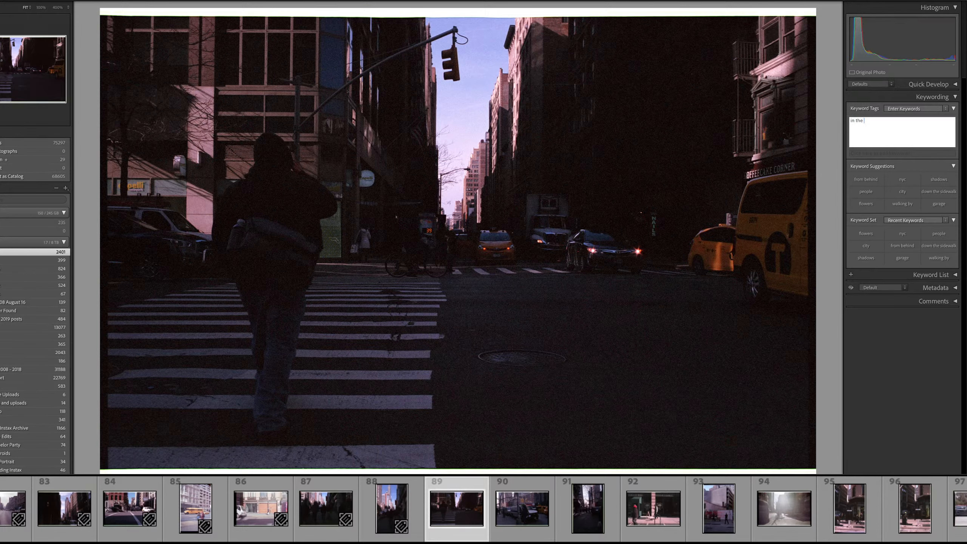
text( shadows, contrast)
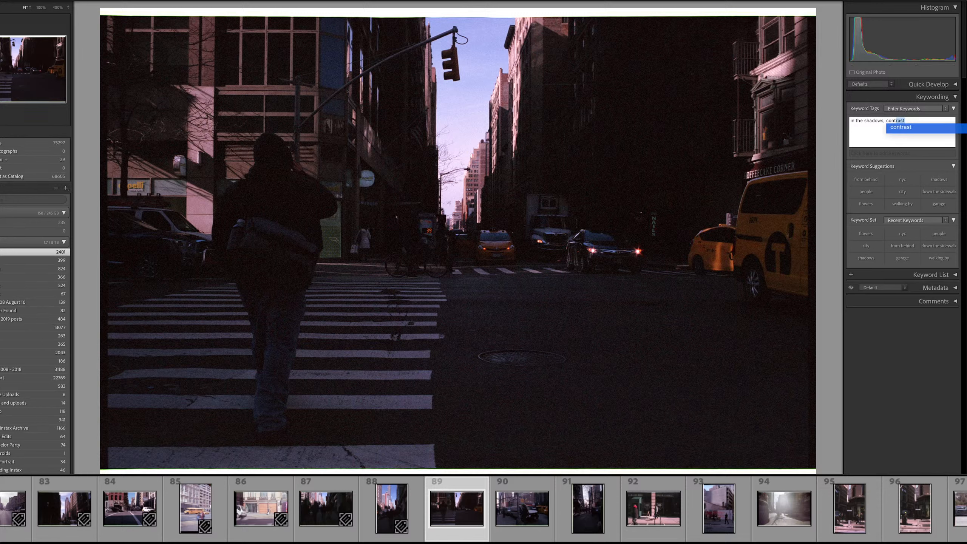
text(, nyc)
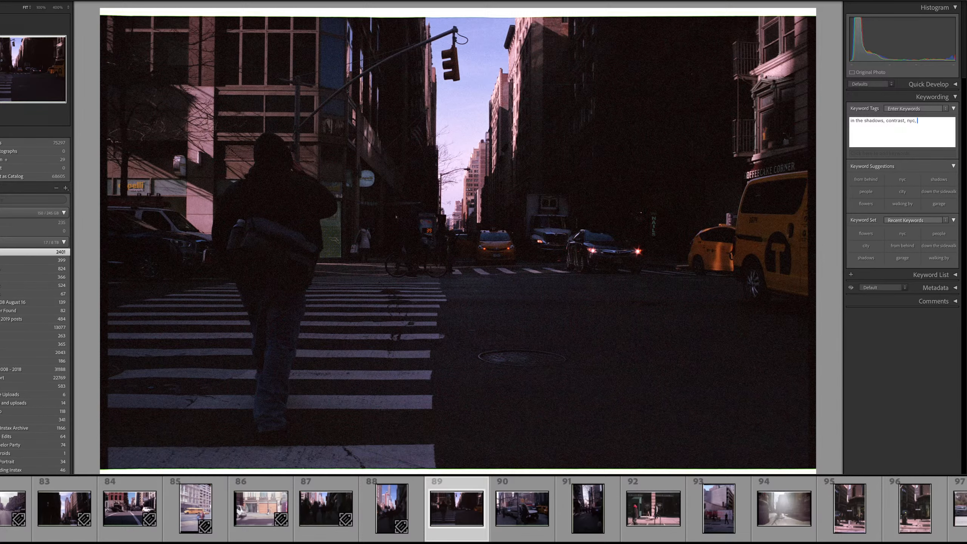
text(, criosswalkm)
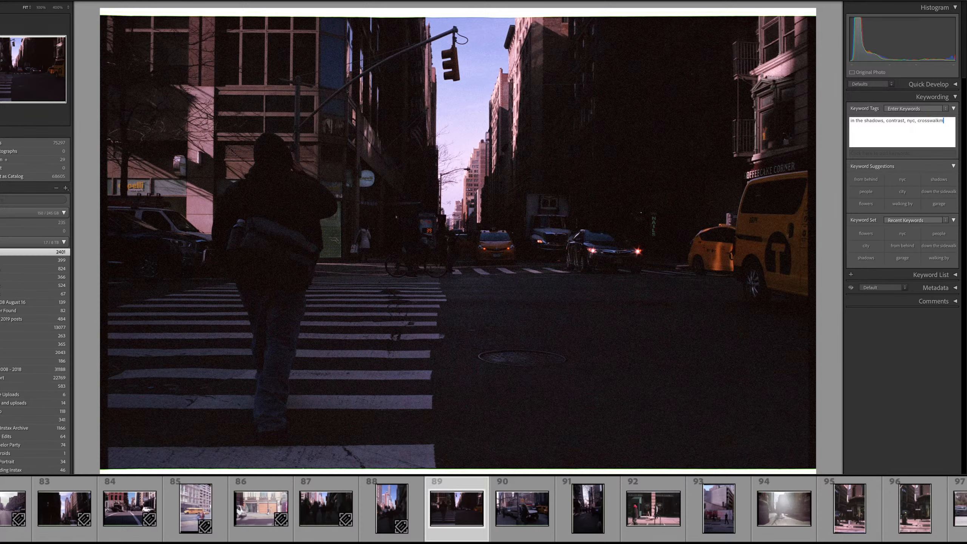
key(BackSpace)
- Add crossing the street, from behind and taxi to the crosswalk photo's keywords and apply them
text(, cr)
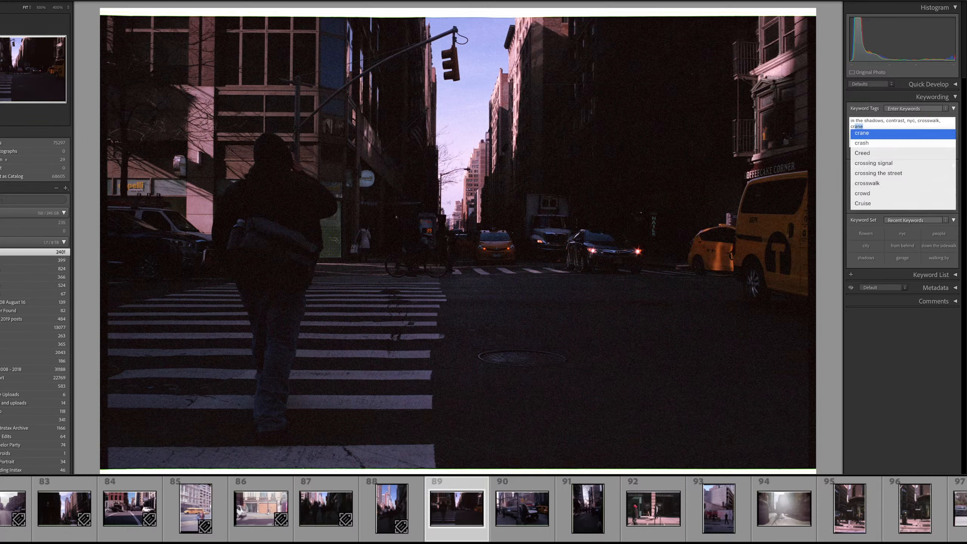
text(ossi)
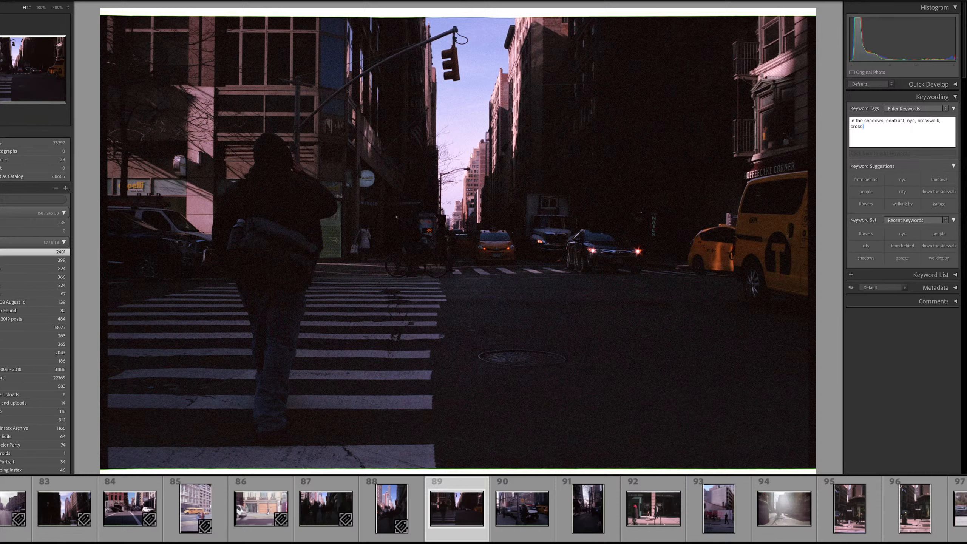
text(ng the streetm)
text(from behind)
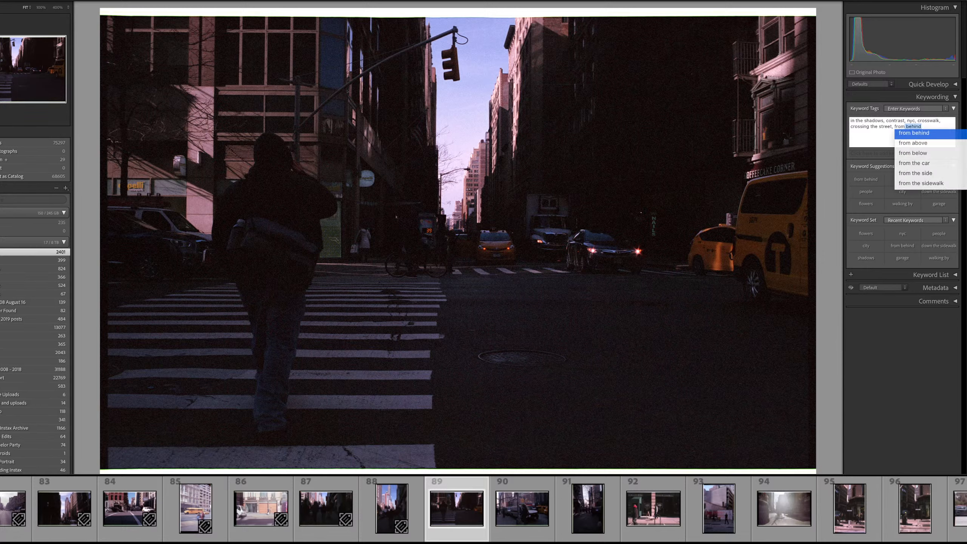
key(Return)
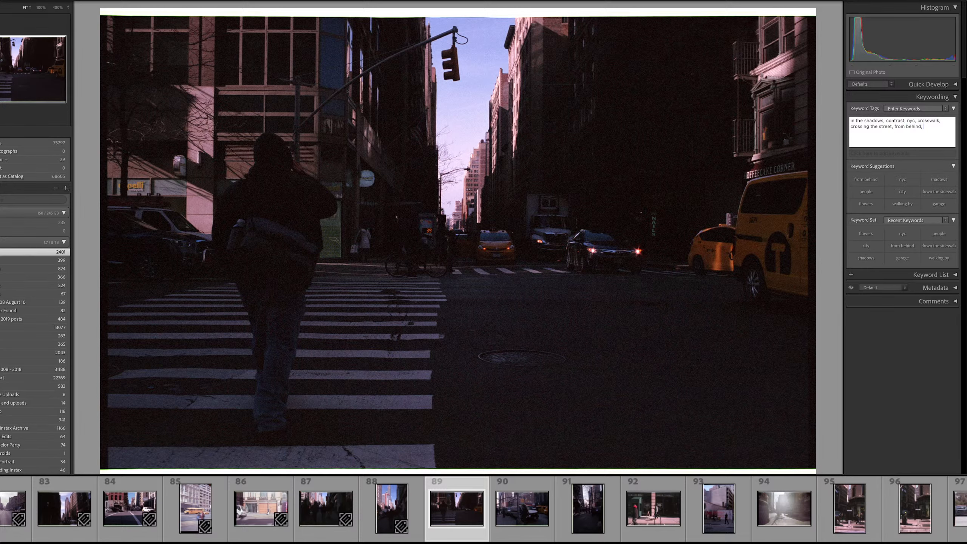
text(taxo)
key(Return)
- Tag the next photo, the florist van on the street, with the keywords van, police, flowers and from the side
key(Right)
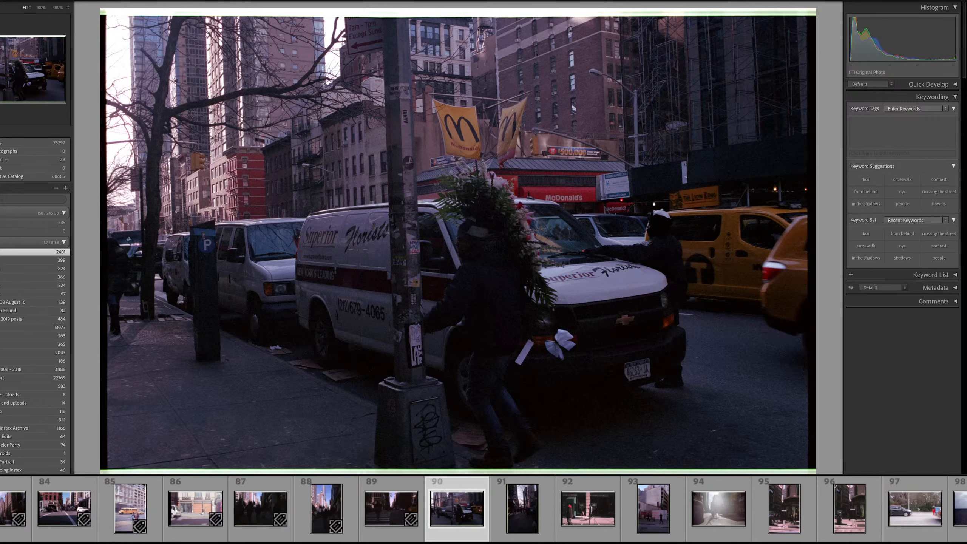
click(864, 134)
text(van, )
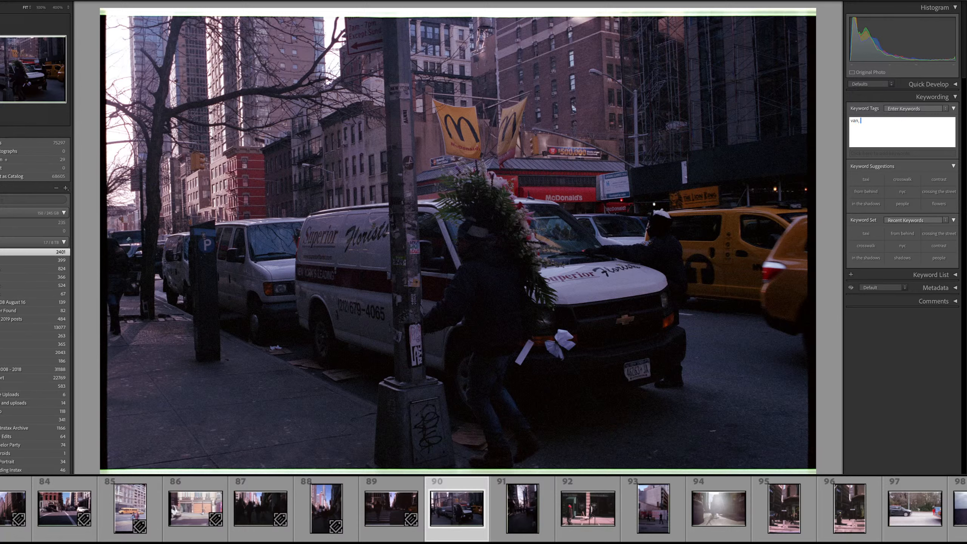
text(police, flowers, from the side,)
key(Return)
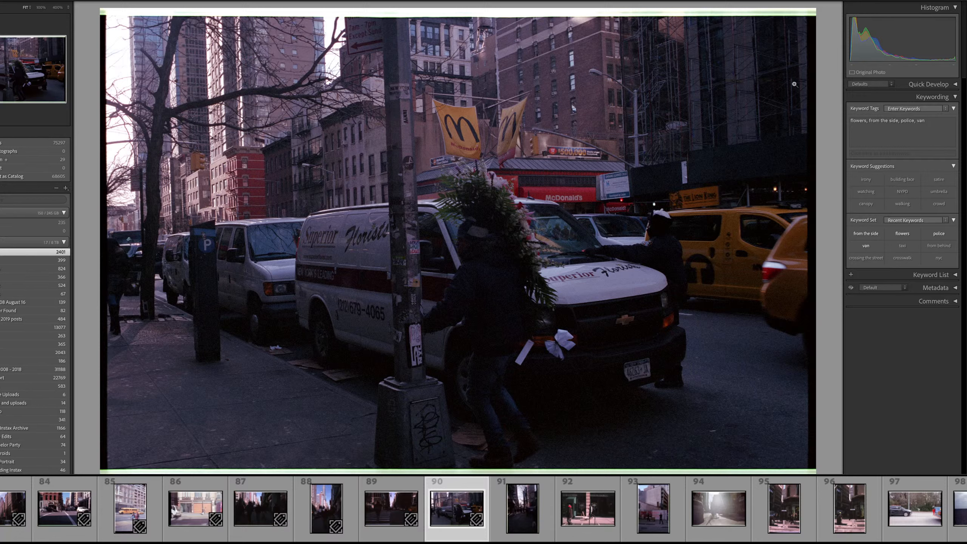
- Append "taxi. traffic" and McDonalds to the florist van photo's keywords, leaving out Flag
click(906, 135)
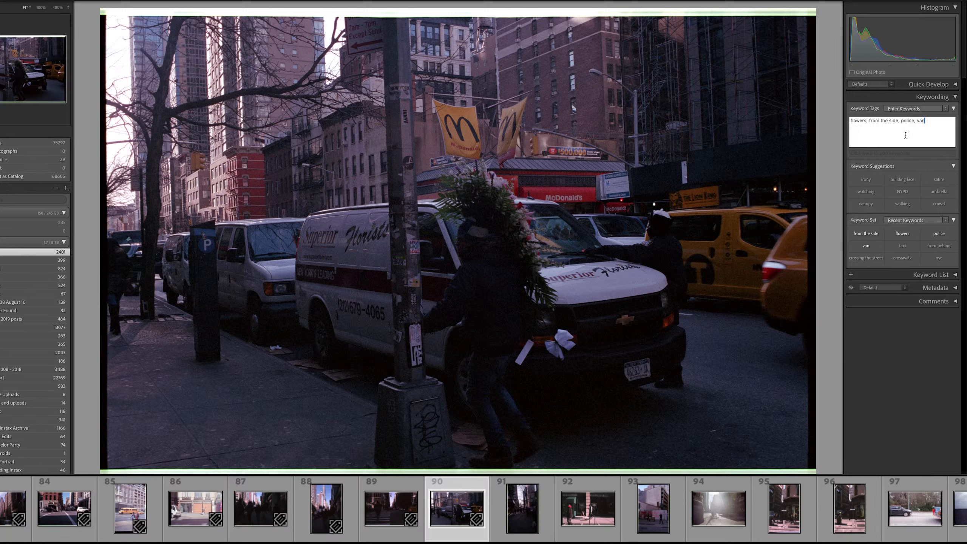
text(, taxi. traffic, McDonalds, Flag)
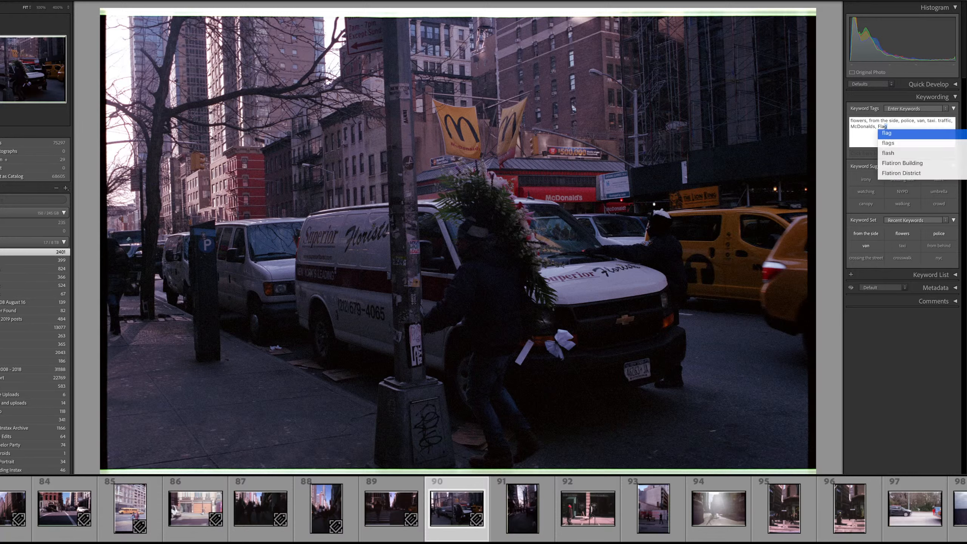
key(BackSpace)
key(BackSpace)
key(BackSpace)
key(BackSpace)
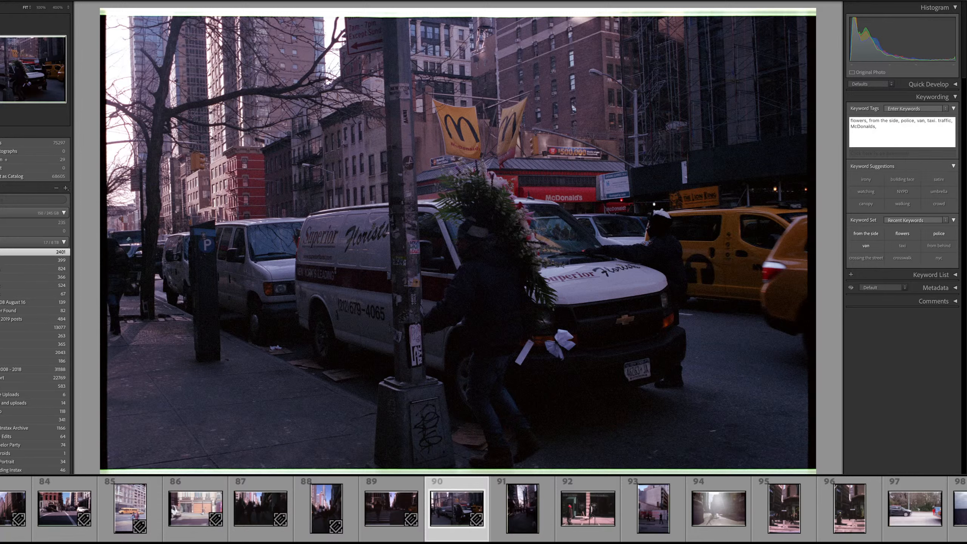
- Append banner, parking garage, buildings and red to the florist van photo's keywords and apply them
text(banner, )
text(parking garage, )
text(buid)
text(l)
key(BackSpace)
key(BackSpace)
text(ld)
key(Down)
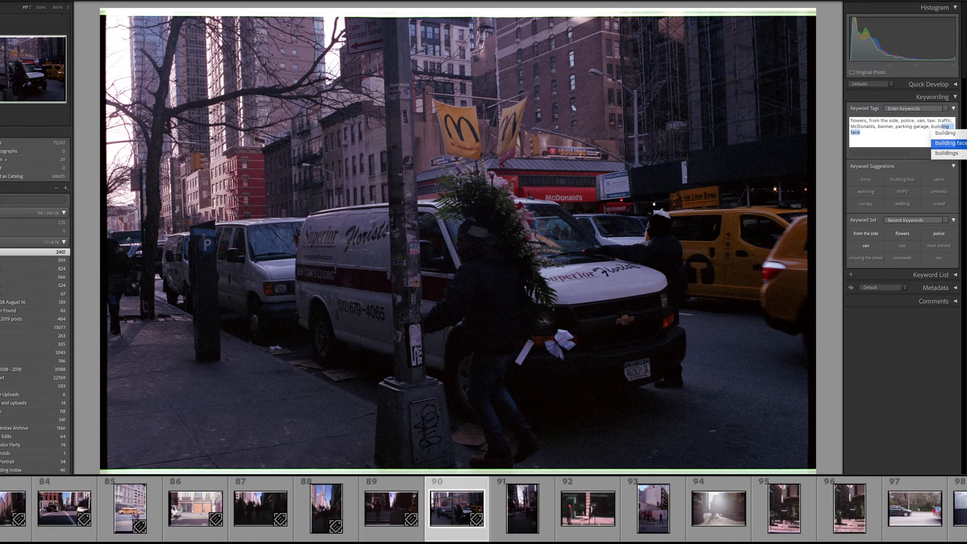
key(Down)
text(, red)
key(Return)
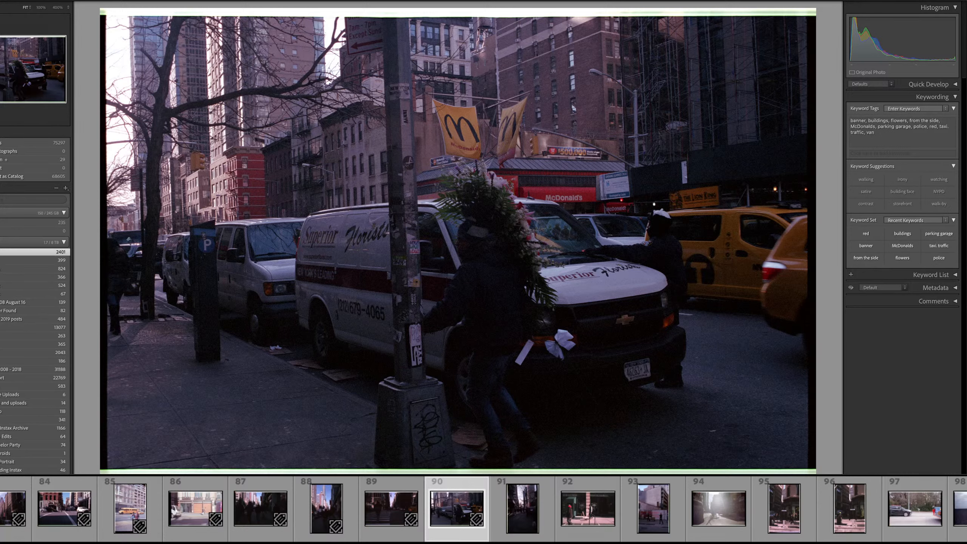
- Enter the keywords down the sidewalk, dark and in the shadows for the next photo, the shaded sidewalk scene
key(Right)
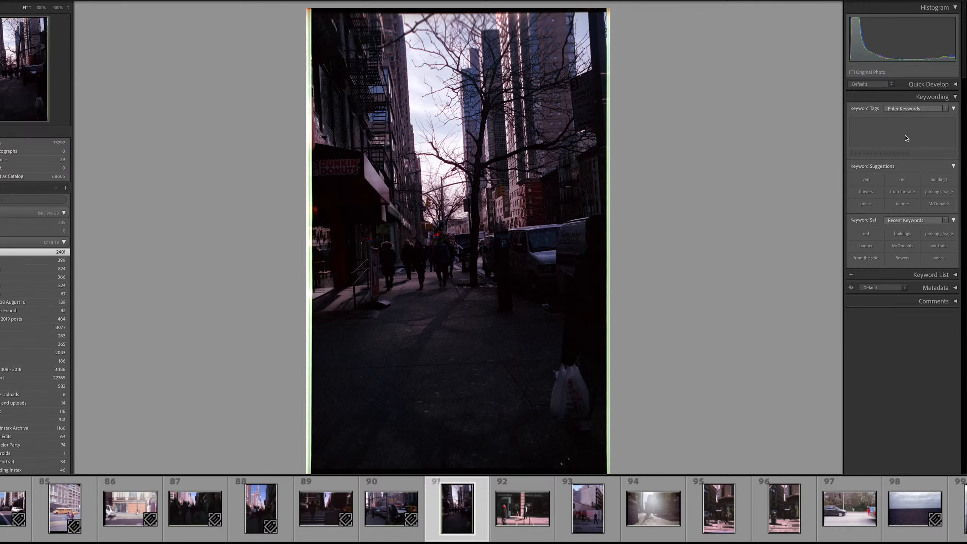
click(906, 136)
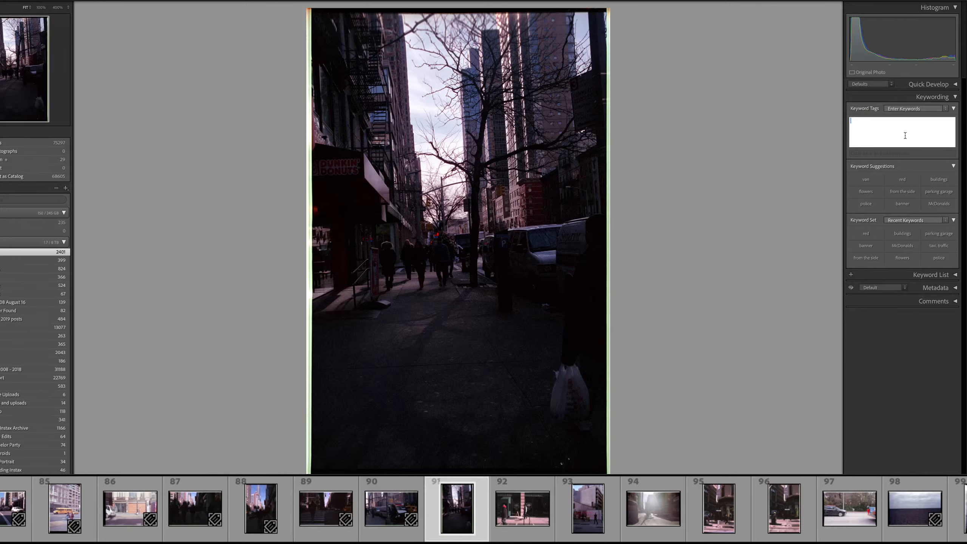
text(down the sidewalk, dark, in)
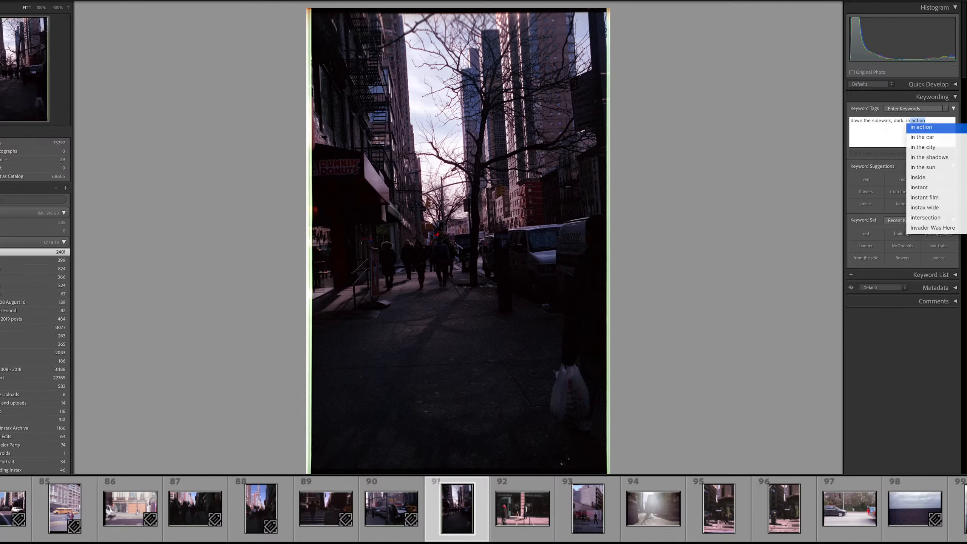
text( the sha)
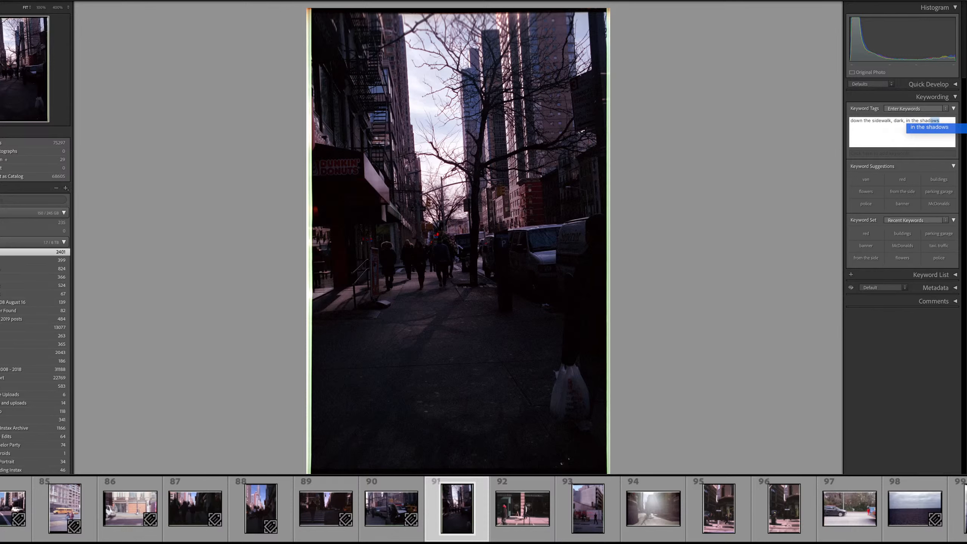
text(dows,)
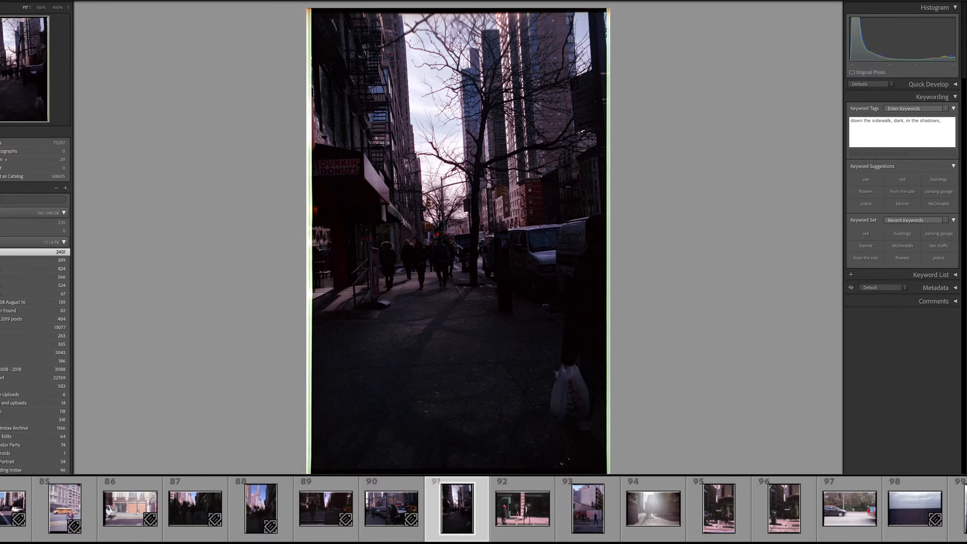
- Add trees and Dunkin to the sidewalk photo's keywords, correcting the spelling of trees
text(tress,)
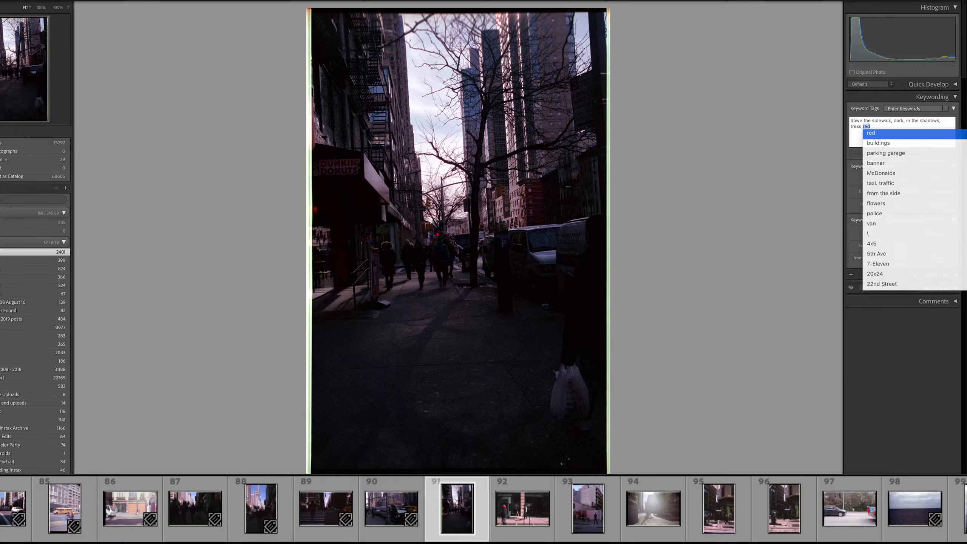
key(BackSpace)
key(BackSpace)
key(BackSpace)
text(es)
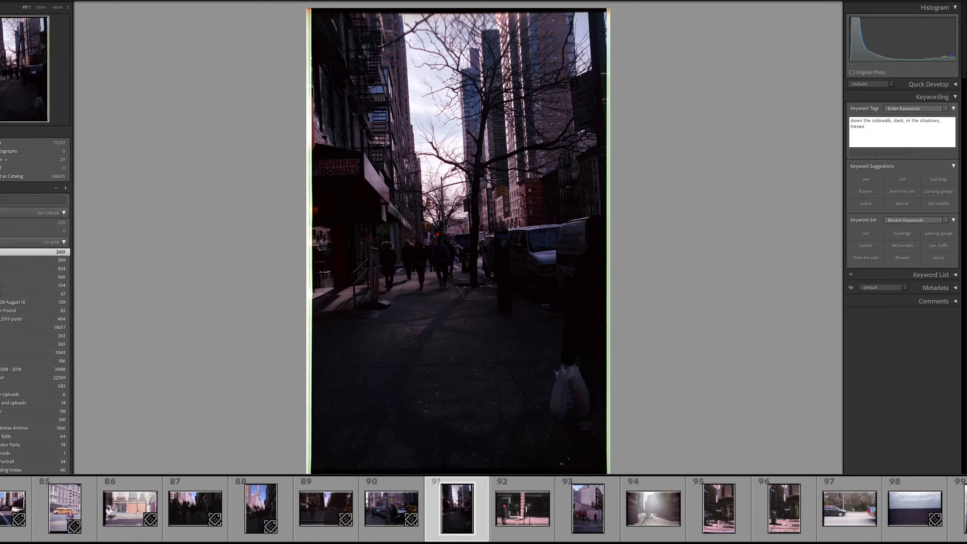
key(BackSpace)
key(BackSpace)
key(BackSpace)
text(e)
text(s.)
key(BackSpace)
key(BackSpace)
text(,)
text(dows, trees, Dunkin)
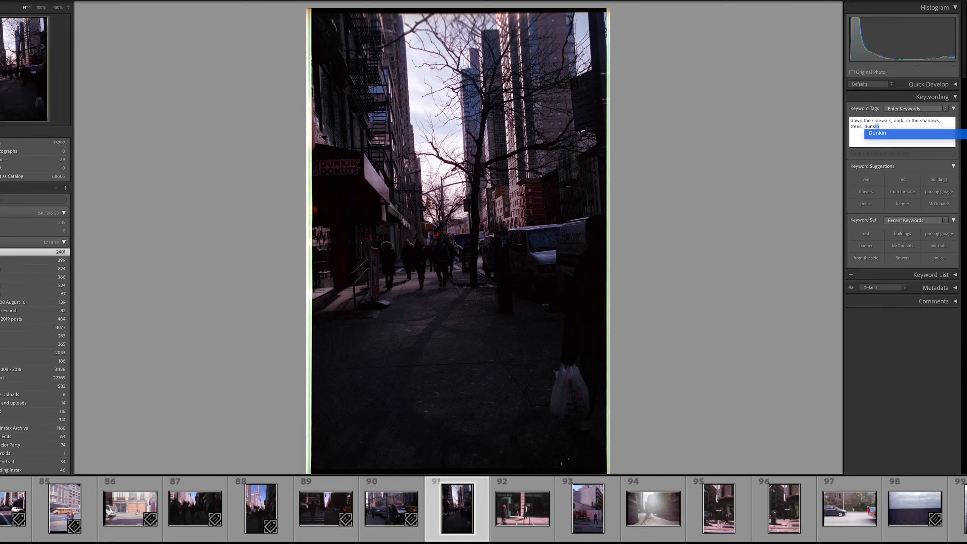
- Add people and from behind to the sidewalk photo's keywords and apply them
text(,)
text( people, )
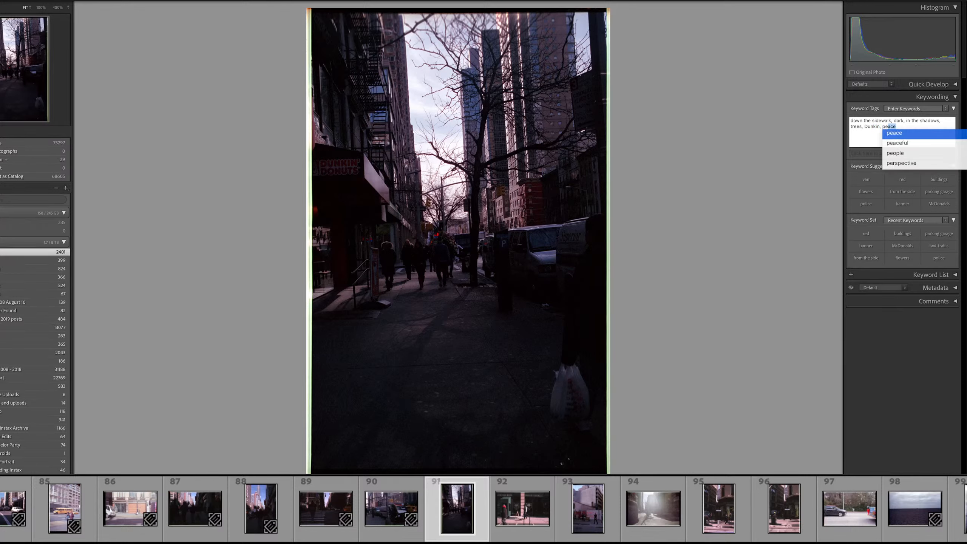
text(from behind)
key(Down)
key(Down)
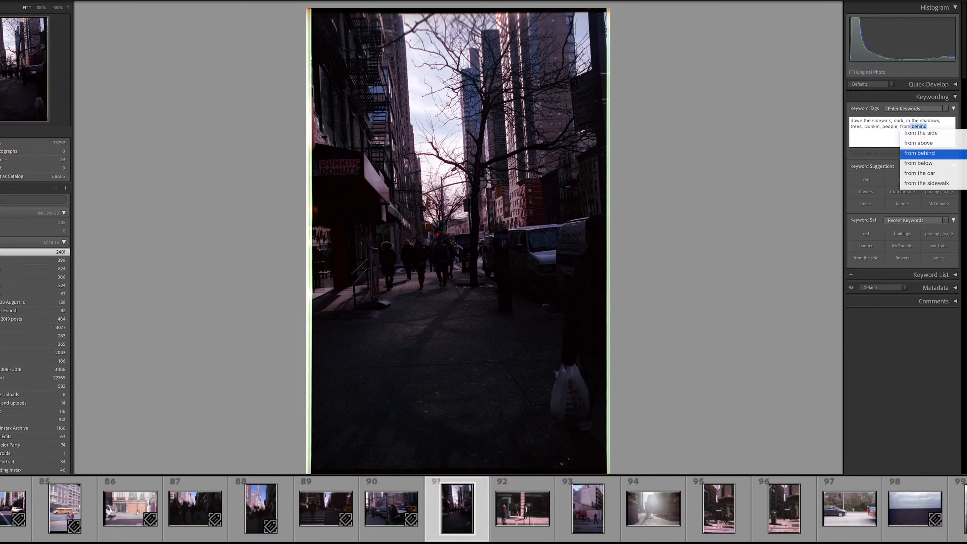
key(Return)
key(Return)
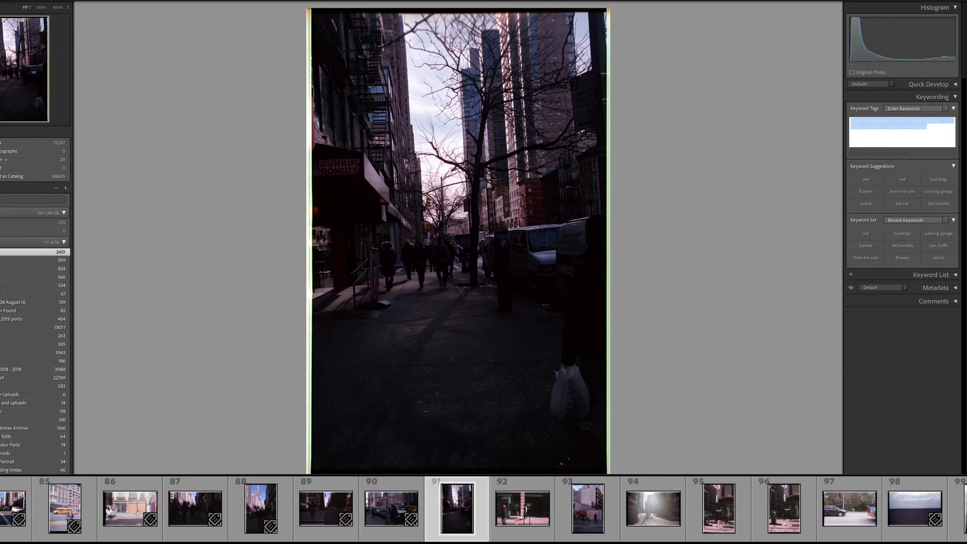
- Enter the keywords storefront, red and dog for the next photo, the Opening Ceremony shop front
key(Right)
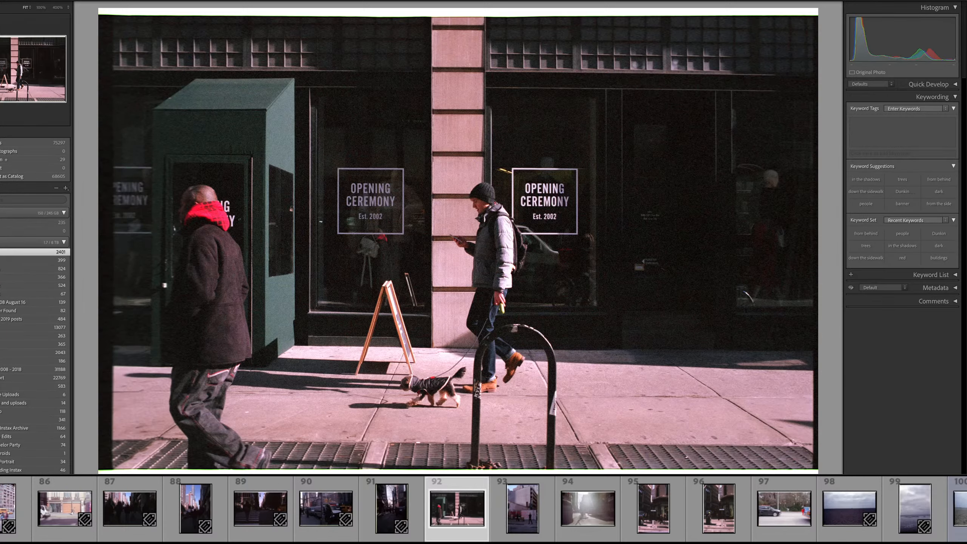
click(886, 132)
text(s)
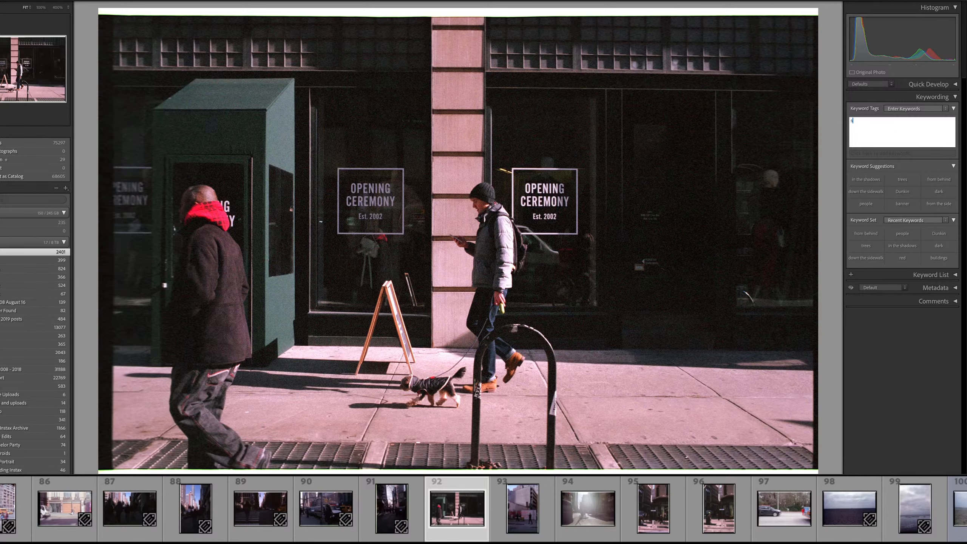
text(torefront)
key(Return)
text(red, do)
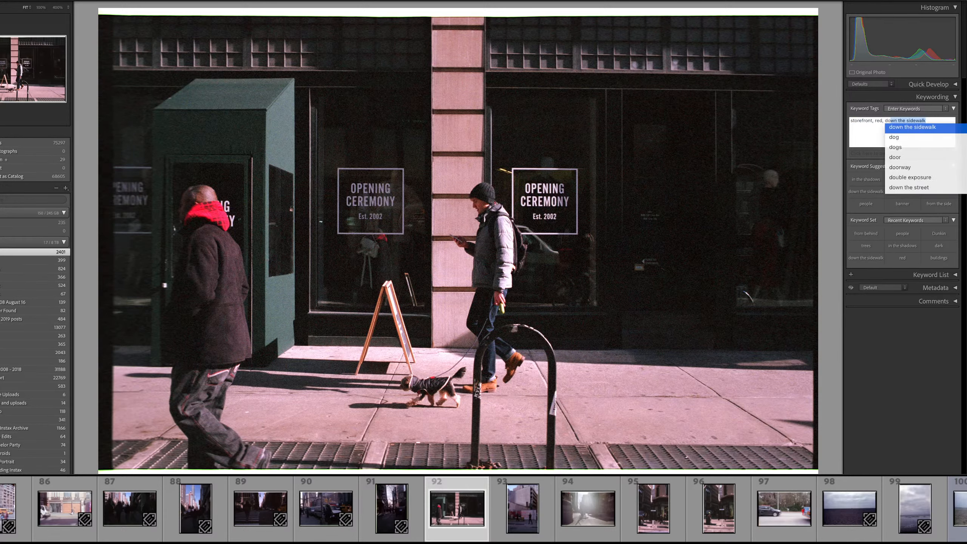
text(g)
key(Return)
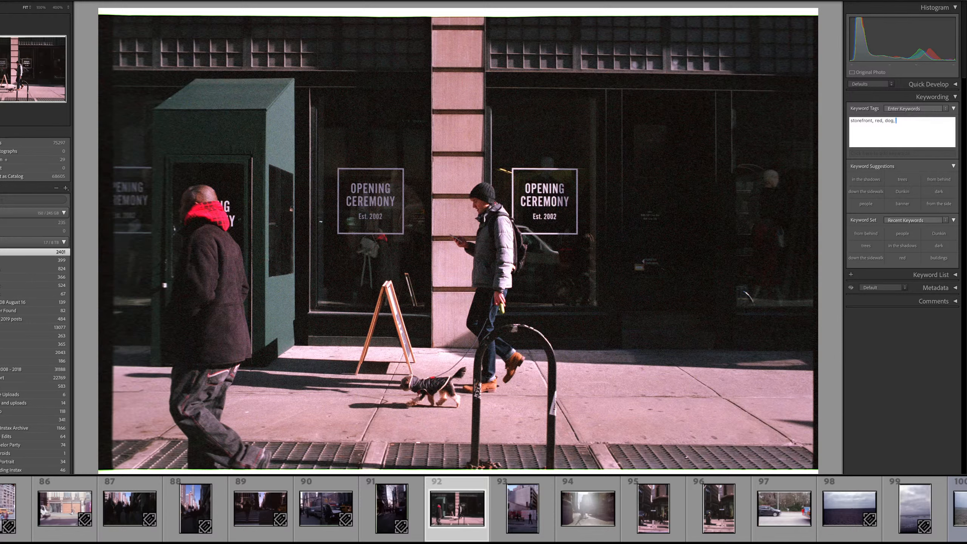
- Add walk-by, centered, columns, signage, lines, contrast and sunny to the shop front photo's keywords and apply them
text(walk-by)
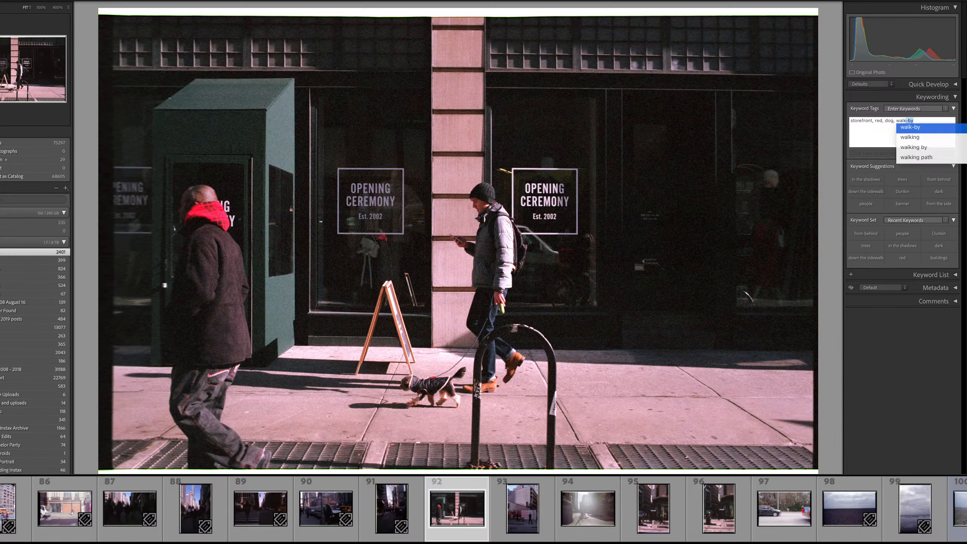
key(Return)
text(centered)
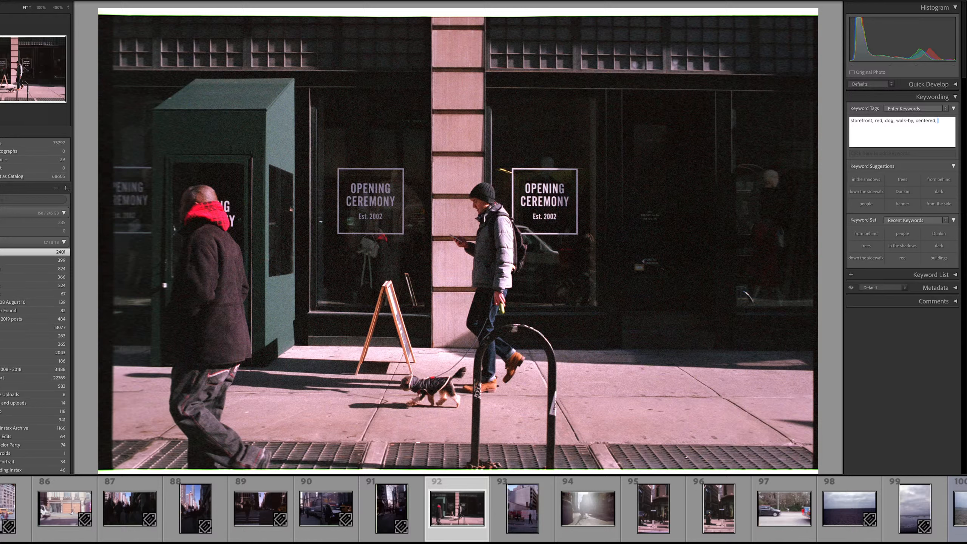
text(, colu)
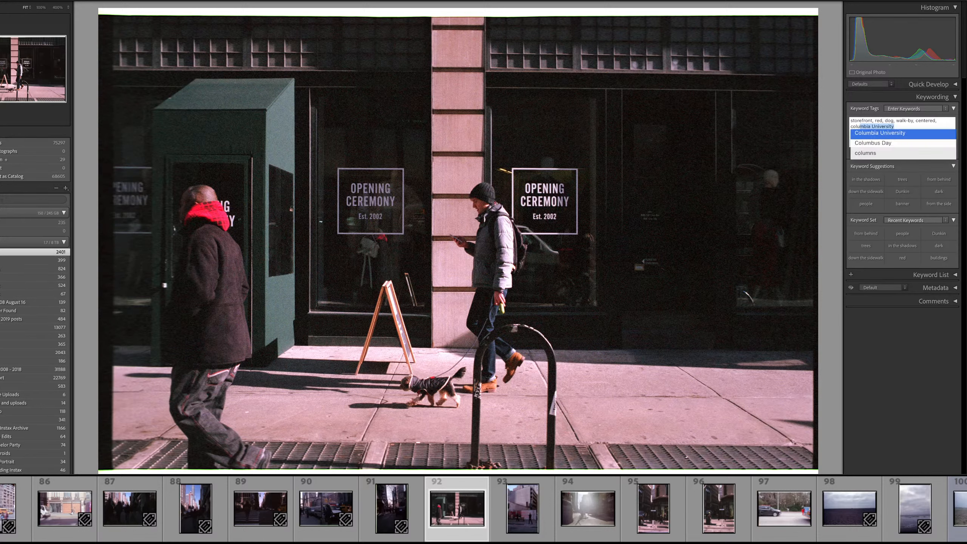
text(mns)
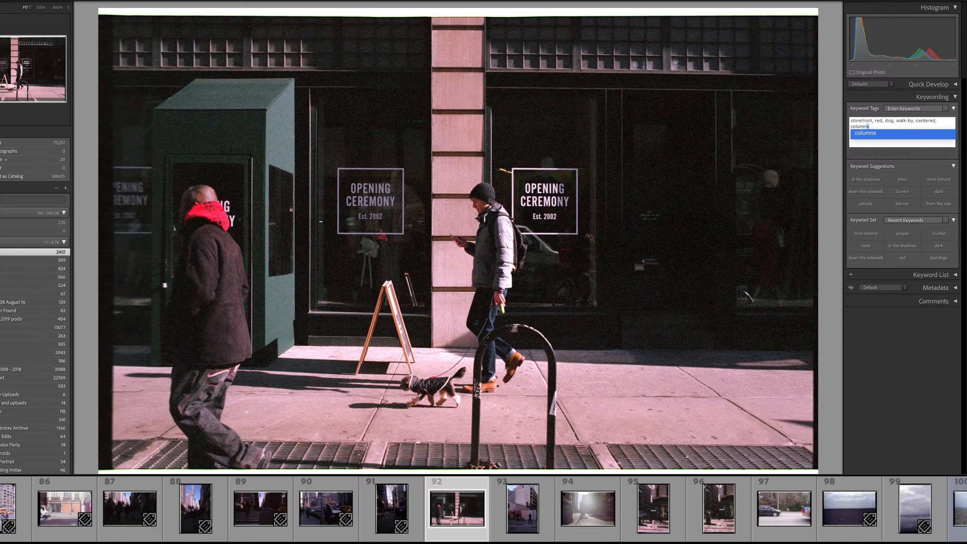
text(, )
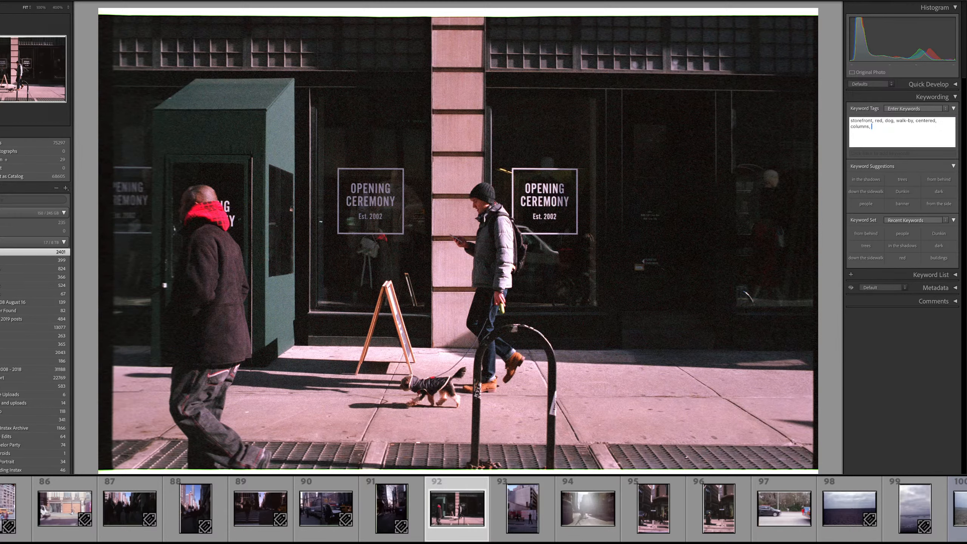
text(signage, lines, contrast, sunny)
key(Return)
key(Return)
- Enter the keyword graffiti for the next photo, the King Time wall, leaving out King
key(Right)
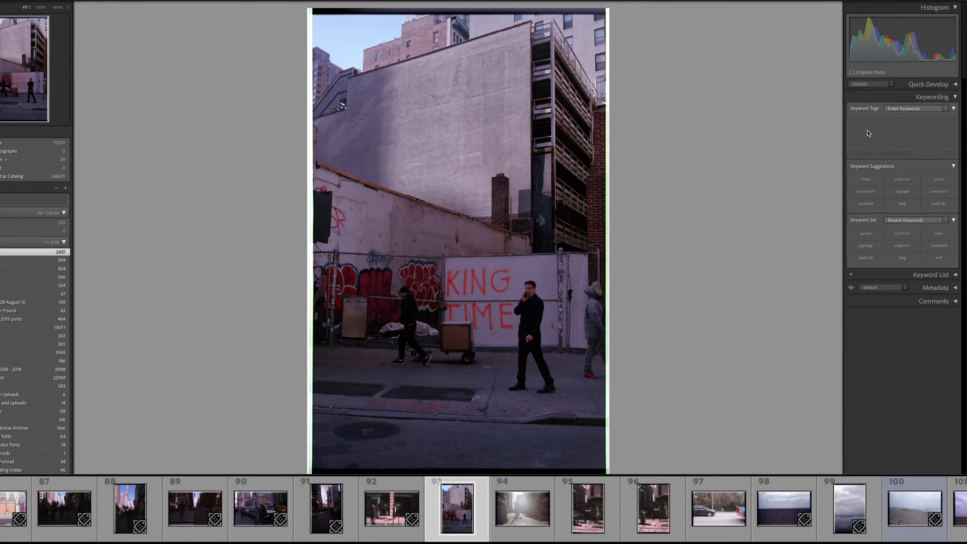
click(878, 140)
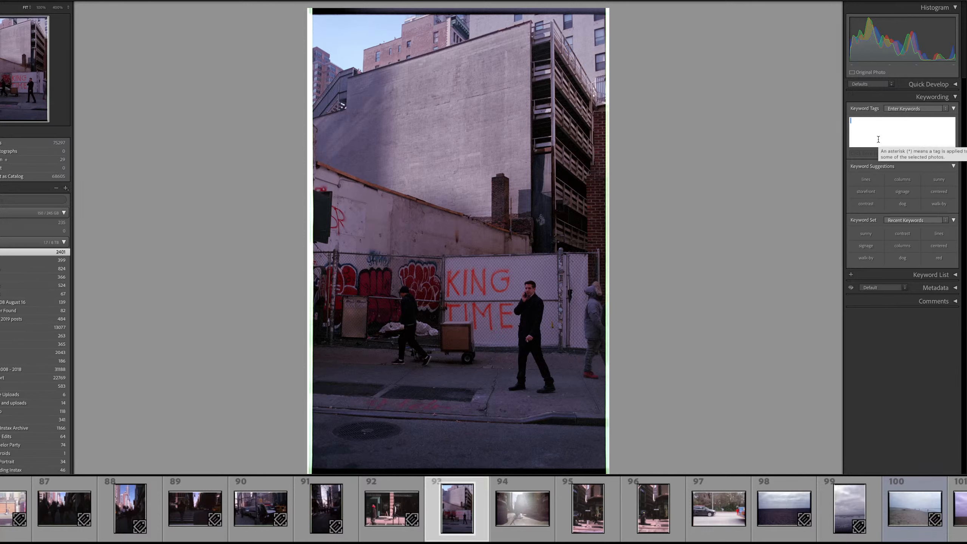
text(King)
key(BackSpace)
key(BackSpace)
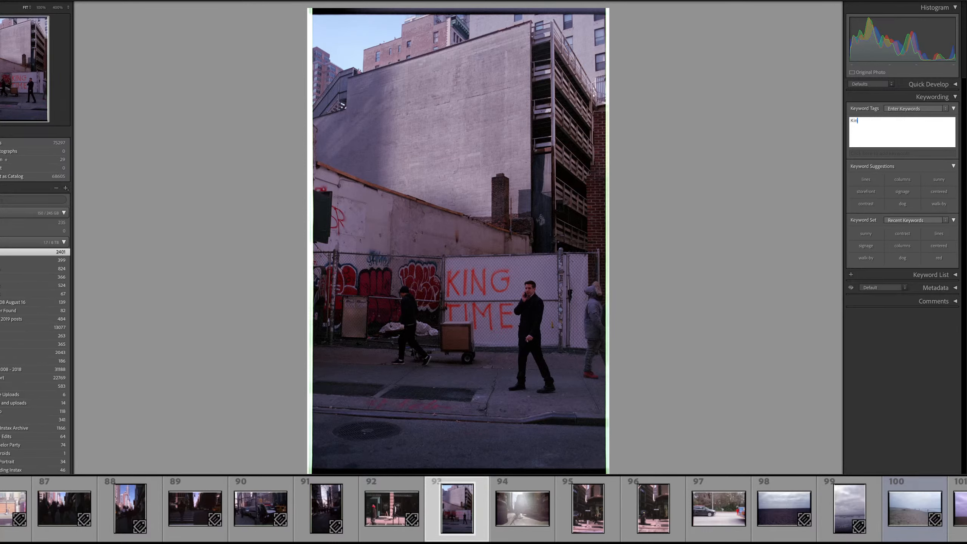
key(BackSpace)
key(BackSpace)
key(BackSpace)
text(G)
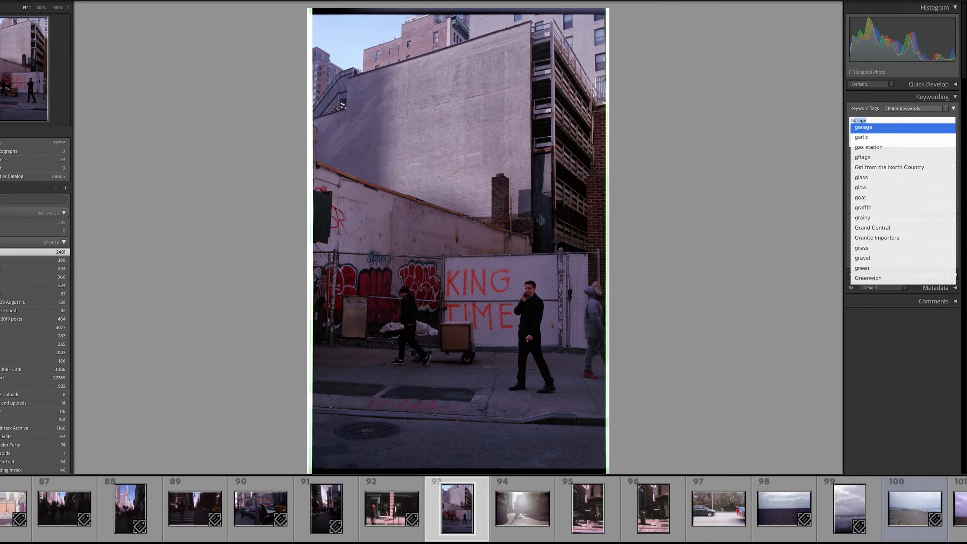
text(raffiti)
key(Return)
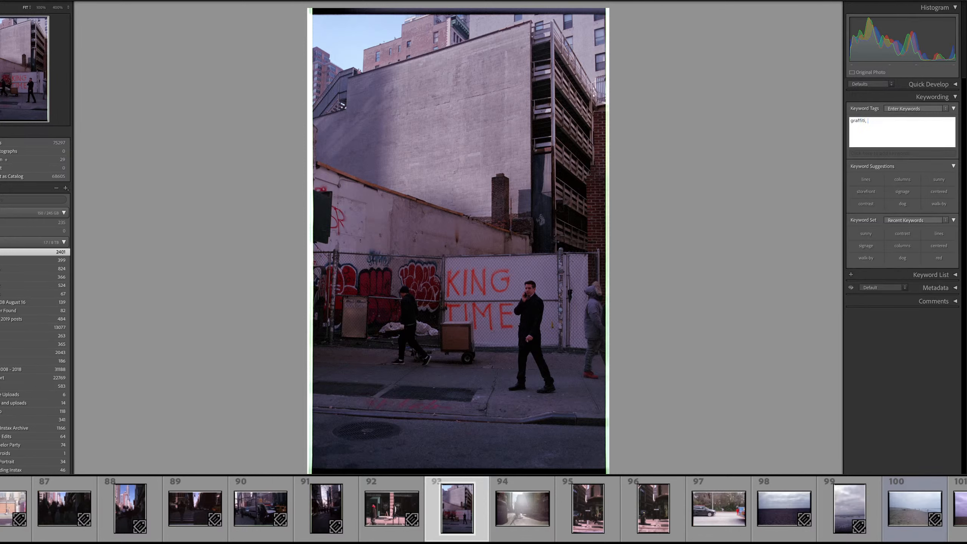
- Add buildings, stranger, phone, lines, walls, fence and orange to the King Time photo's keywords
text(buidl)
key(BackSpace)
text(ldings, stranger, phone booth,)
key(super+z)
text(phone booth,)
key(super+z)
text(lines, walls, fence, orange)
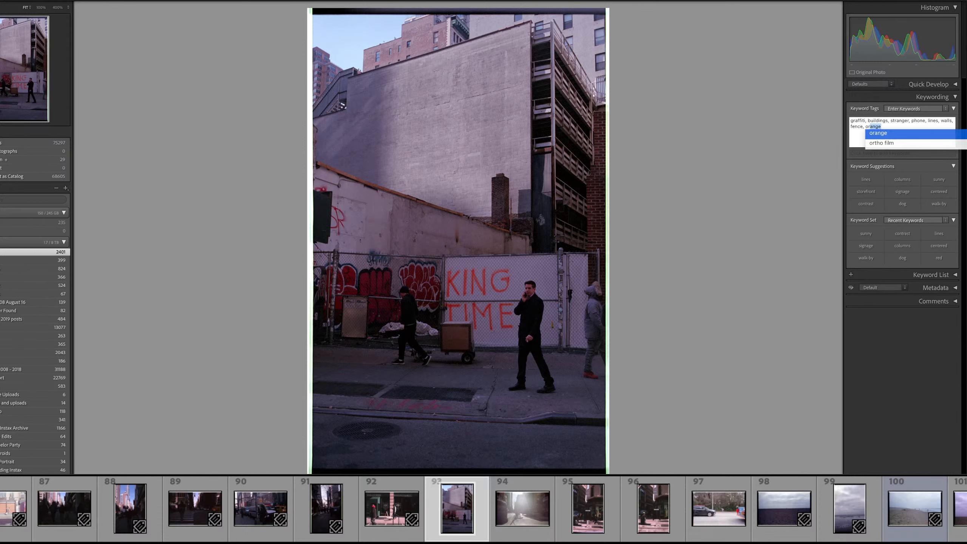
key(Return)
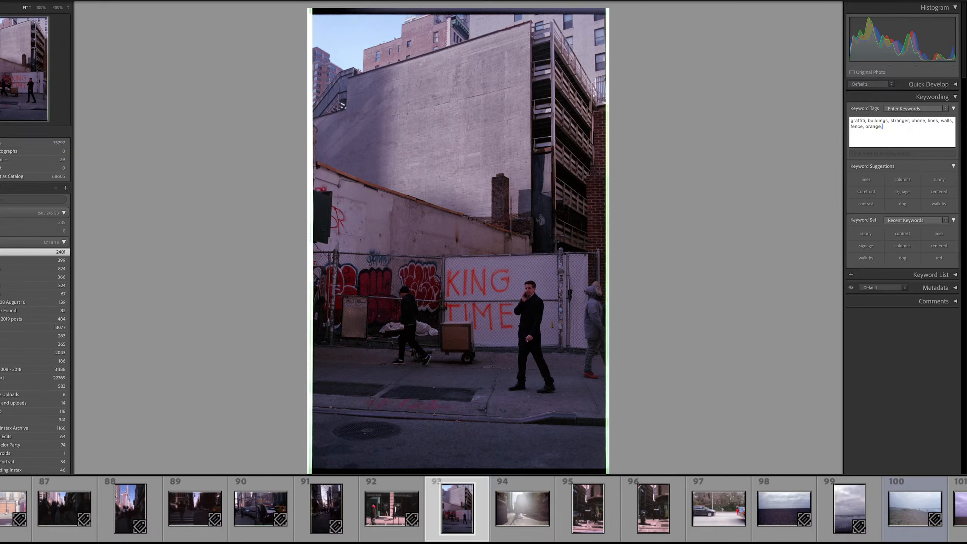
- Add shapes and crossing the street to the King Time photo's keywords and apply them
text(shar)
text(p)
key(Return)
text(fr)
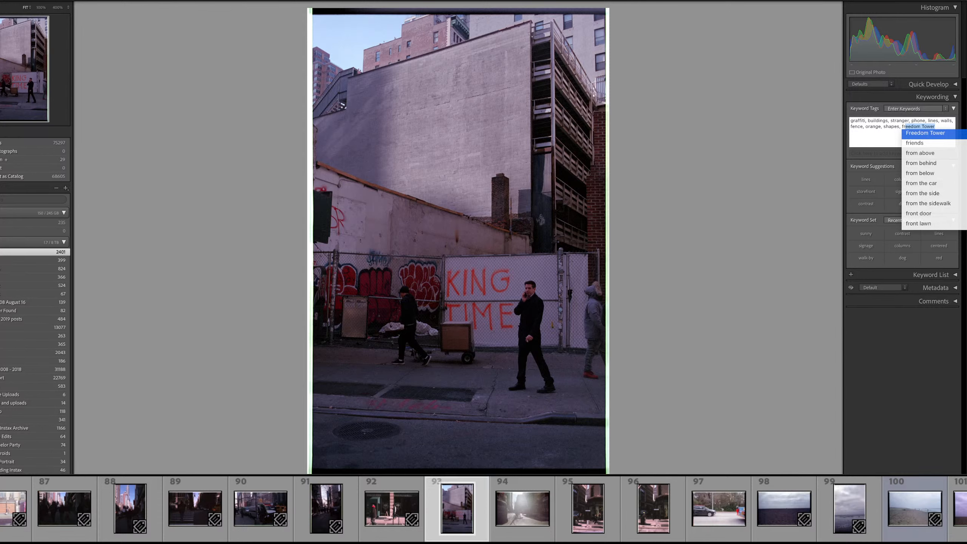
key(BackSpace)
key(BackSpace)
text(cold)
key(BackSpace)
key(BackSpace)
key(BackSpace)
text(rossing)
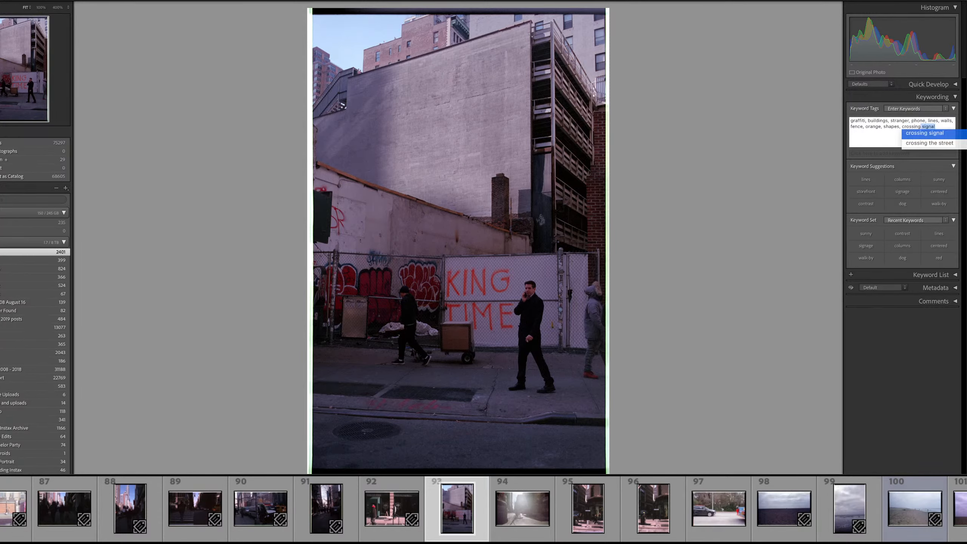
key(Down)
key(Return)
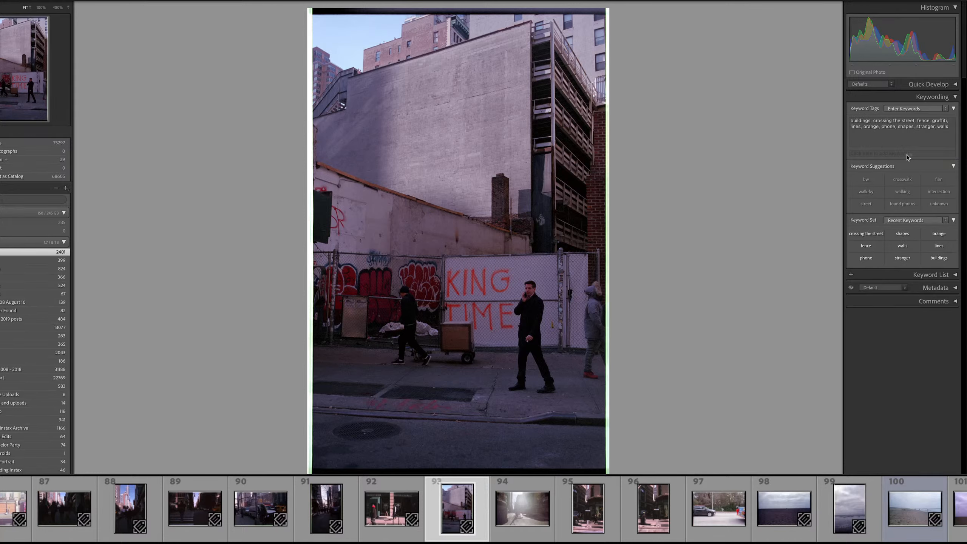
- Append eye contact to the King Time photo's keywords and apply it
click(929, 136)
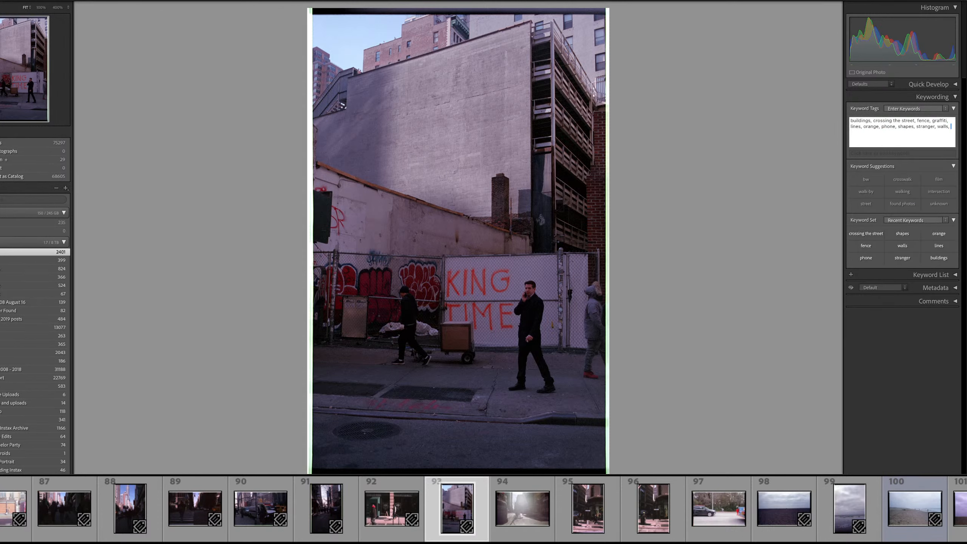
text(, eye contact)
key(Return)
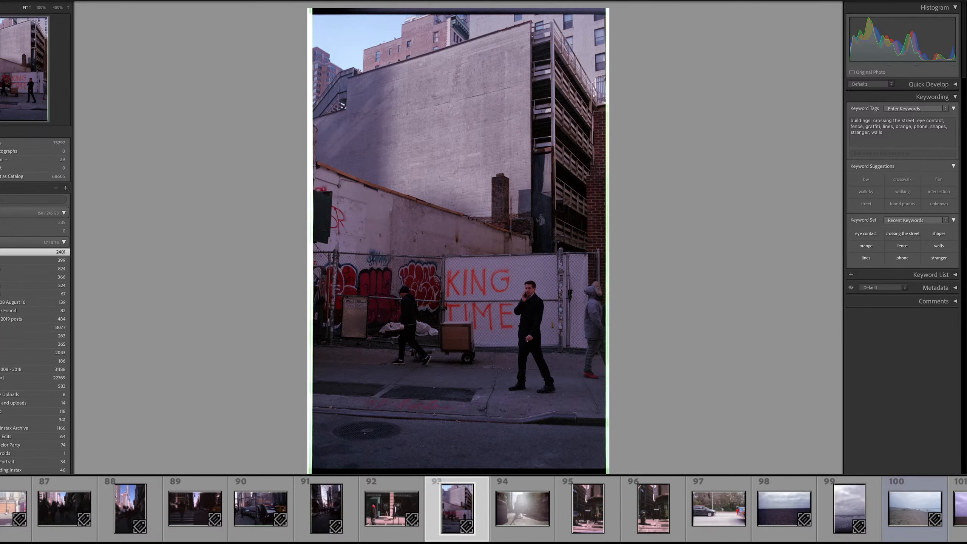
- Enter signage, lens flare and sunny as keywords for the next photo, the hazy street scene with the Jinny sign
key(Right)
key(Right)
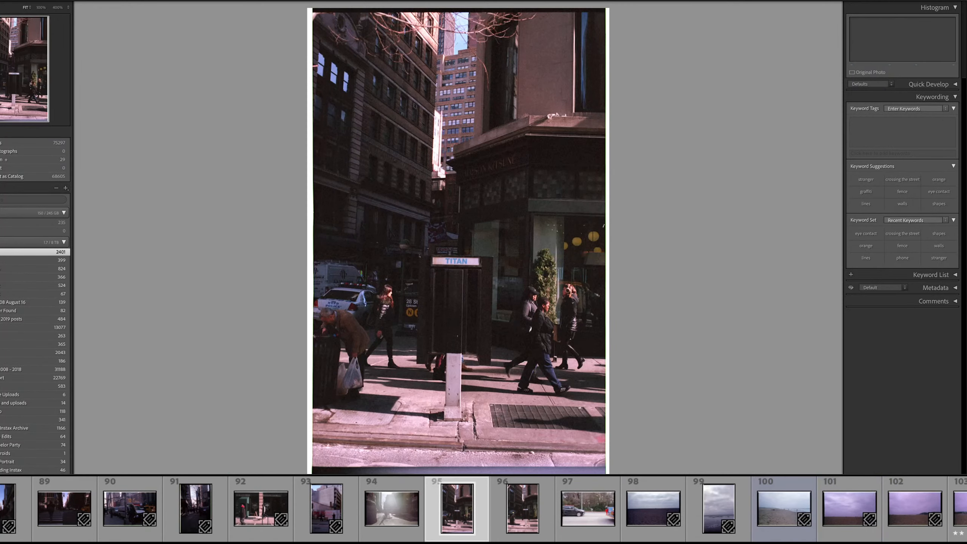
key(Left)
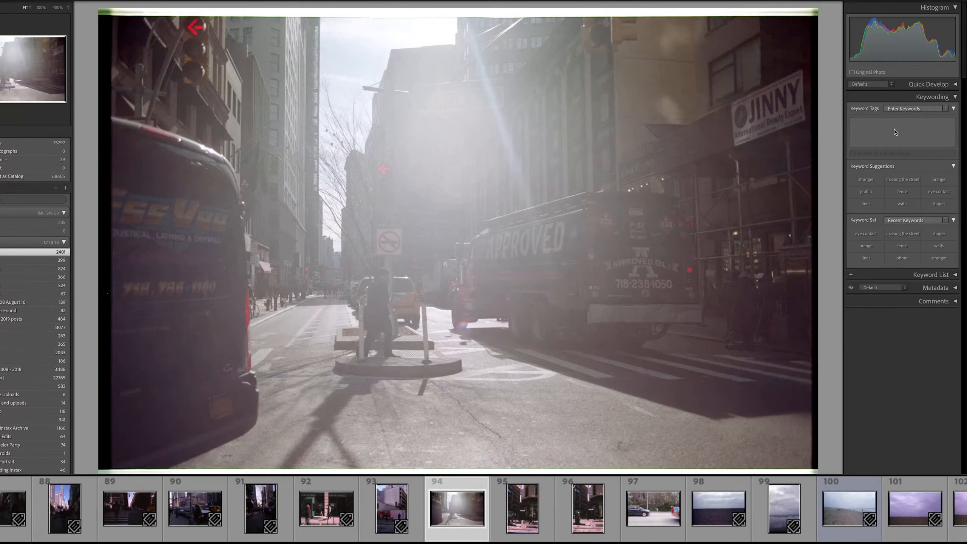
click(896, 130)
text(sign)
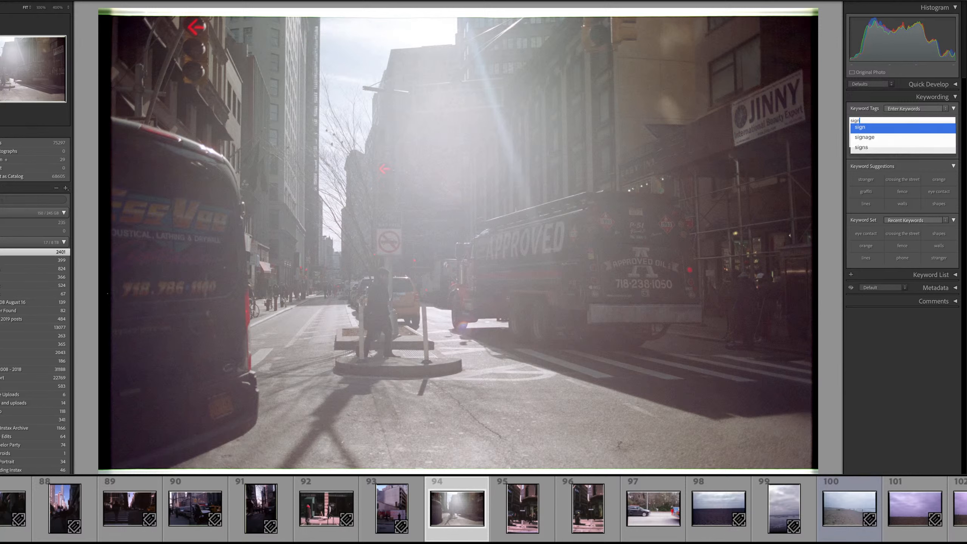
text(age, )
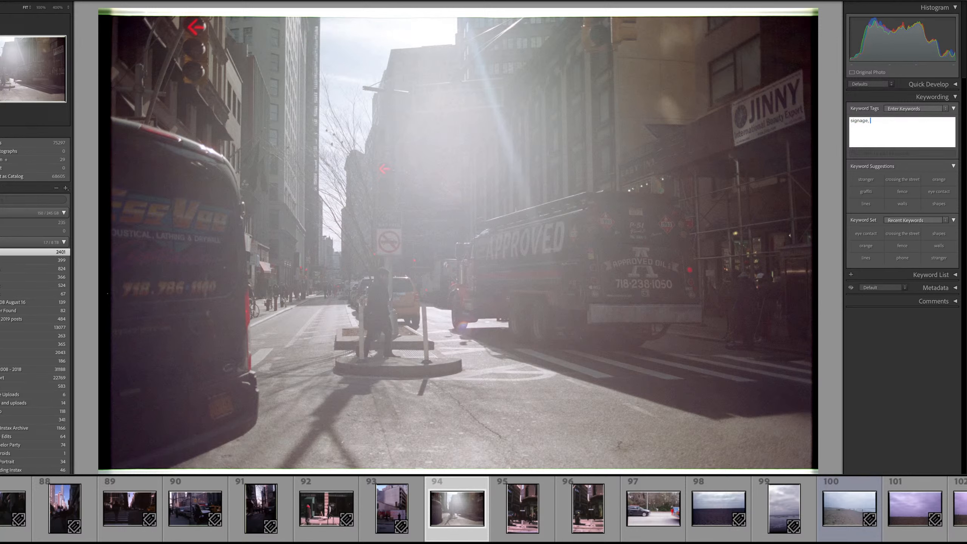
text(lens)
key(Return)
text(sunny,)
- Add crossing the street, across the street and crosswalk to the hazy street photo's keywords
text(c)
text(ro)
text(ssing the street,)
text( ac)
key(Return)
text(, cros)
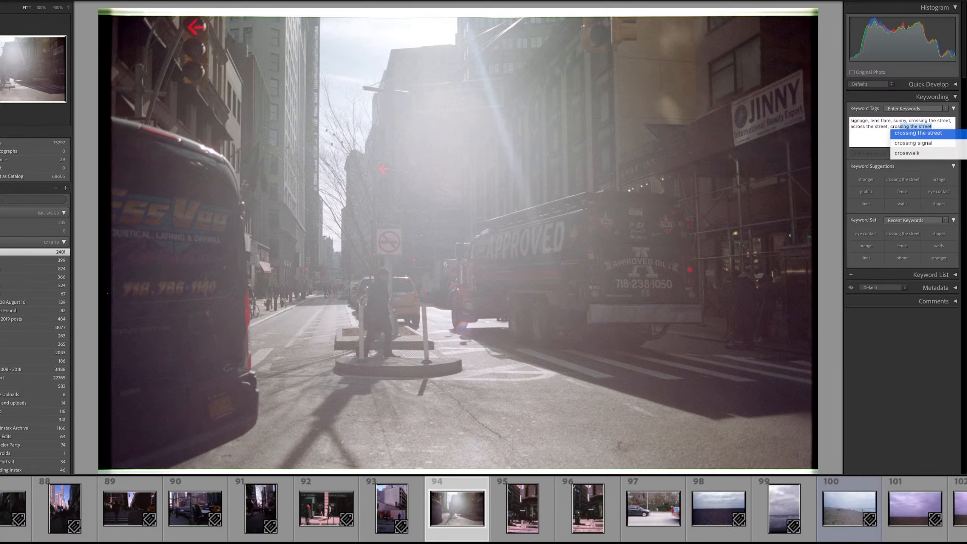
text(swal)
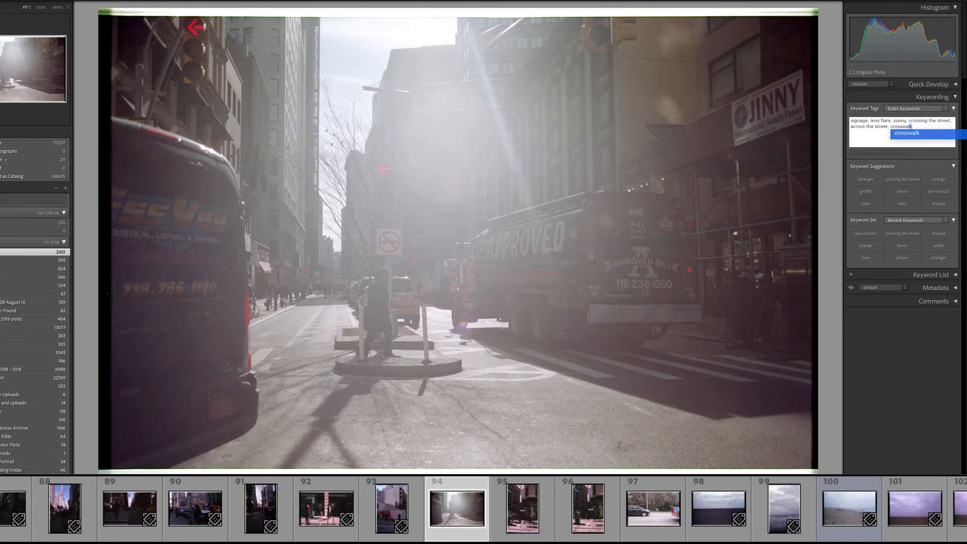
key(Return)
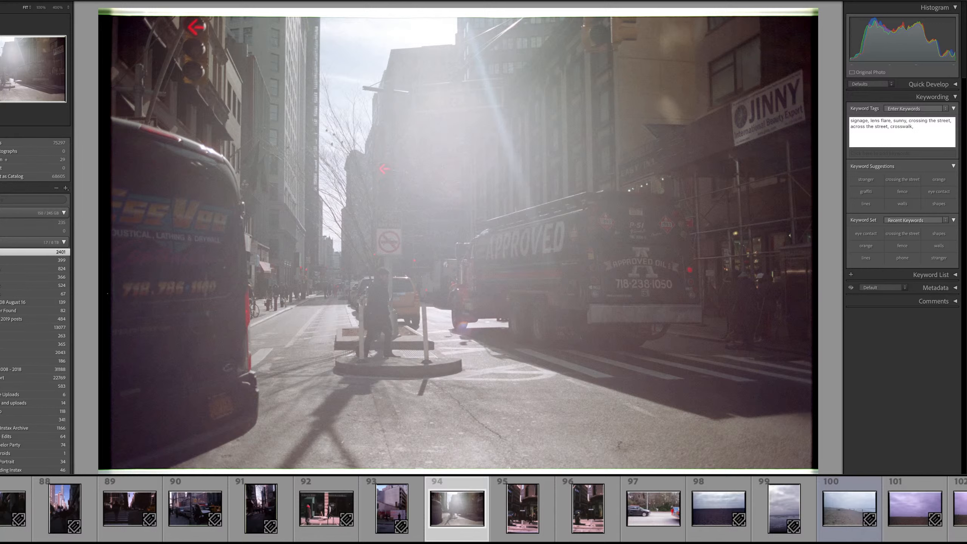
- Add funny, taxi and down the street to the hazy street photo's keywords and apply them
text(dun)
key(BackSpace)
key(BackSpace)
text(funny, taxi)
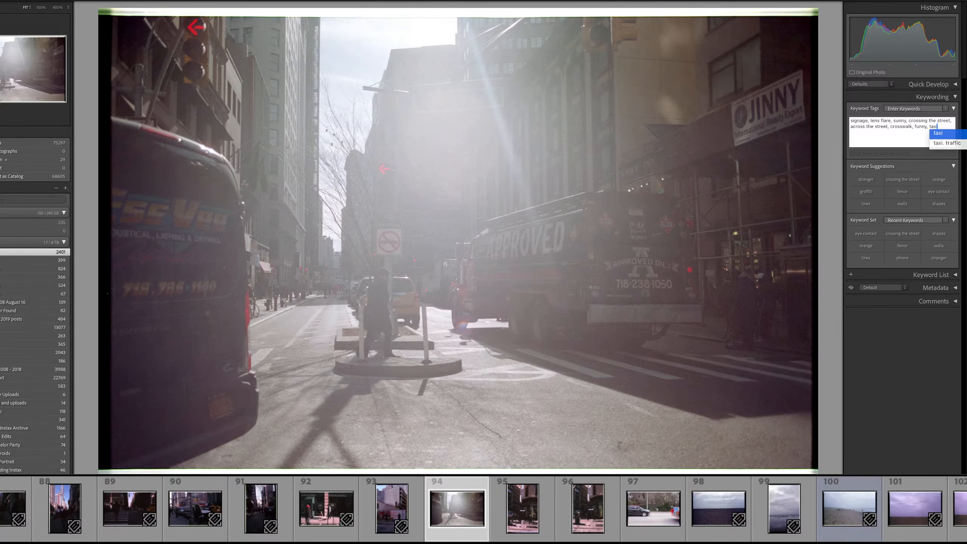
text(, down)
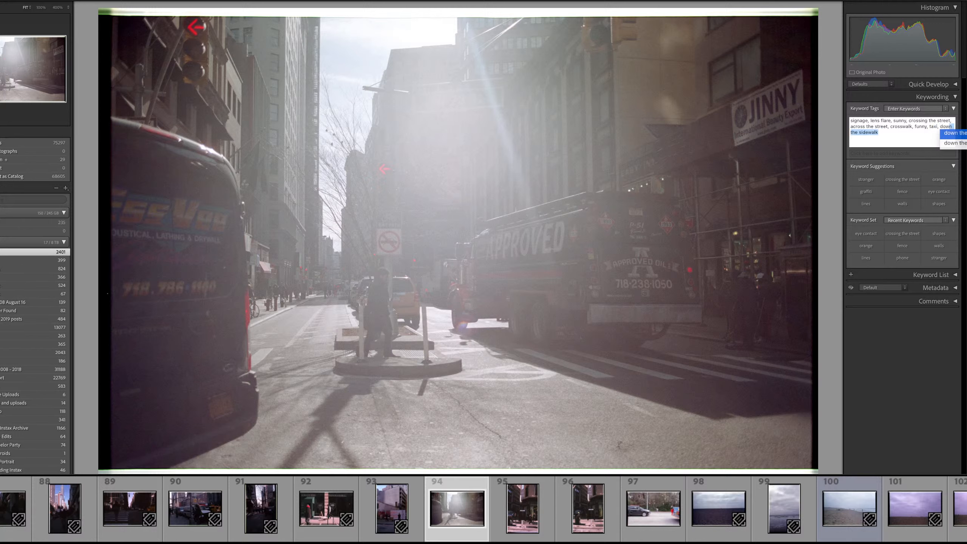
text( the st)
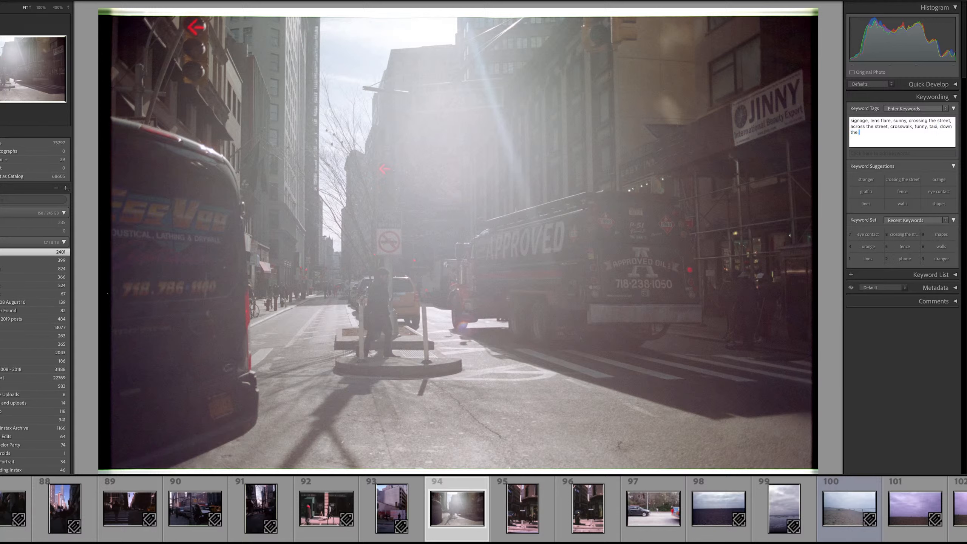
text(reet)
key(Return)
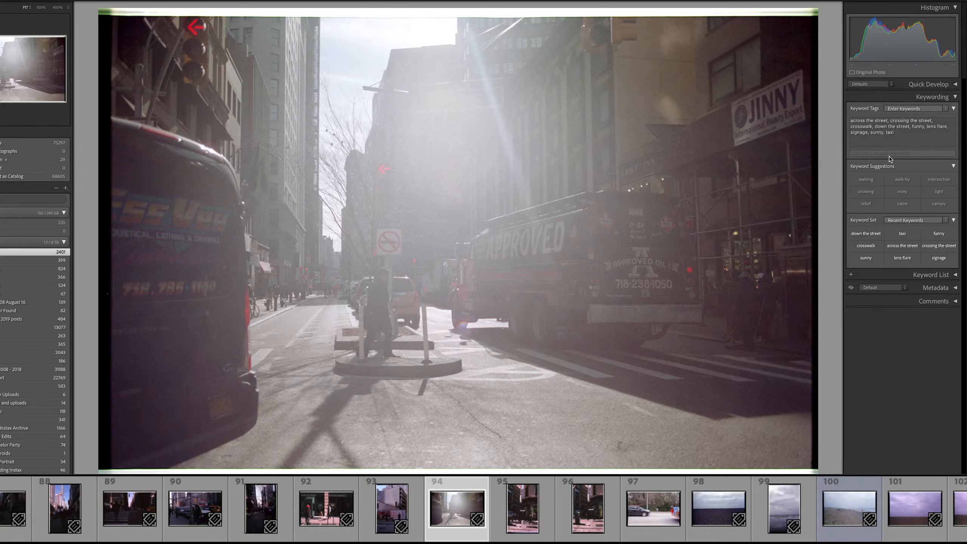
- Enter looking through the trash and police as keywords for photo 95, the first Titan phone booth shot
key(Left)
key(Left)
key(Right)
key(Right)
key(Right)
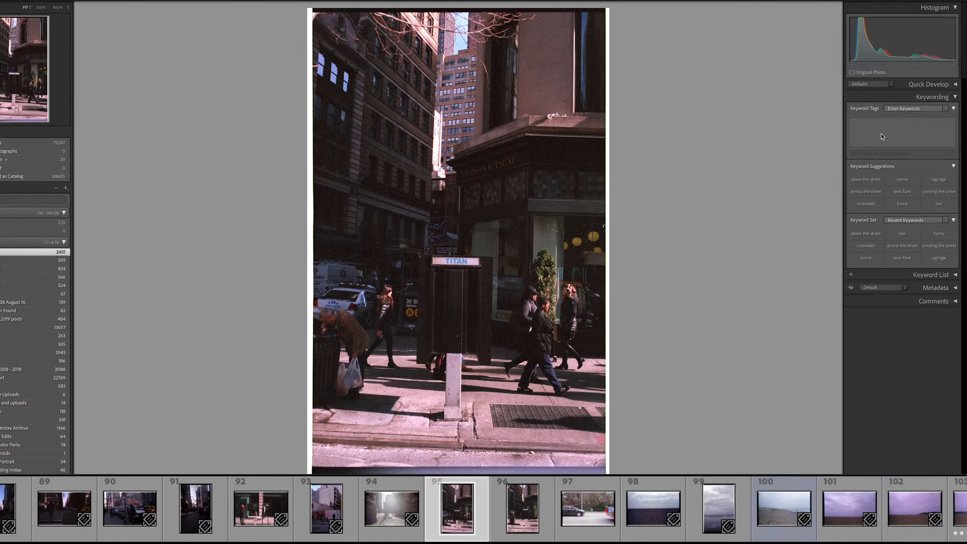
click(883, 136)
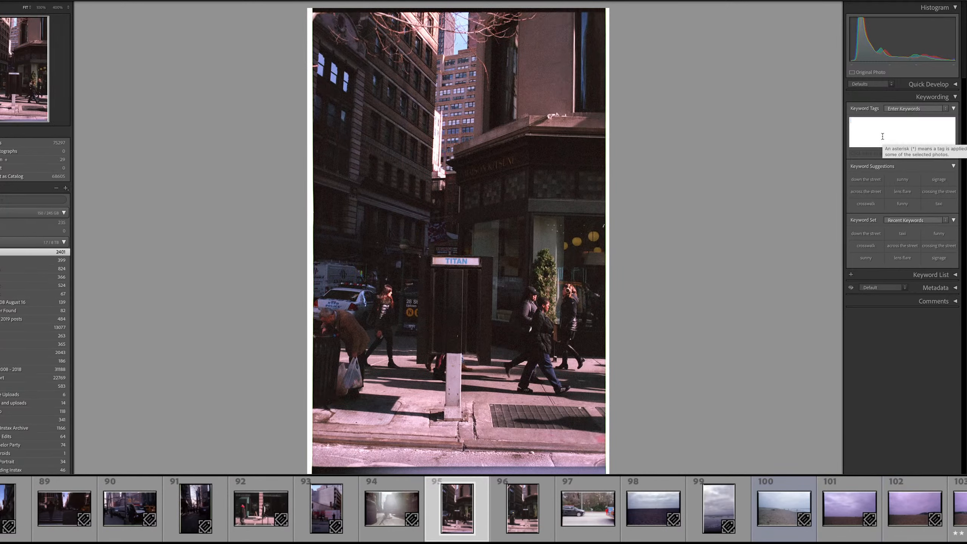
text(looking through tb)
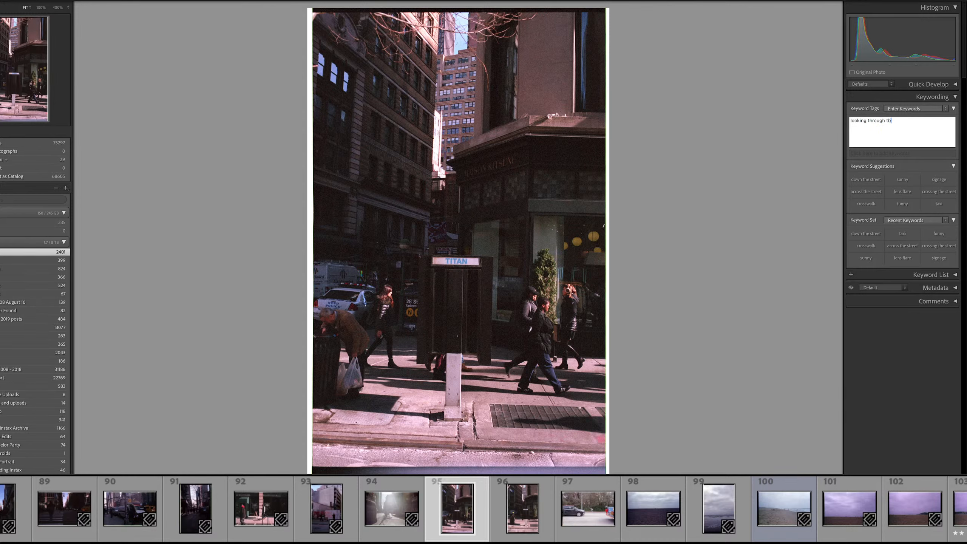
key(BackSpace)
text(he trash,)
text(police, )
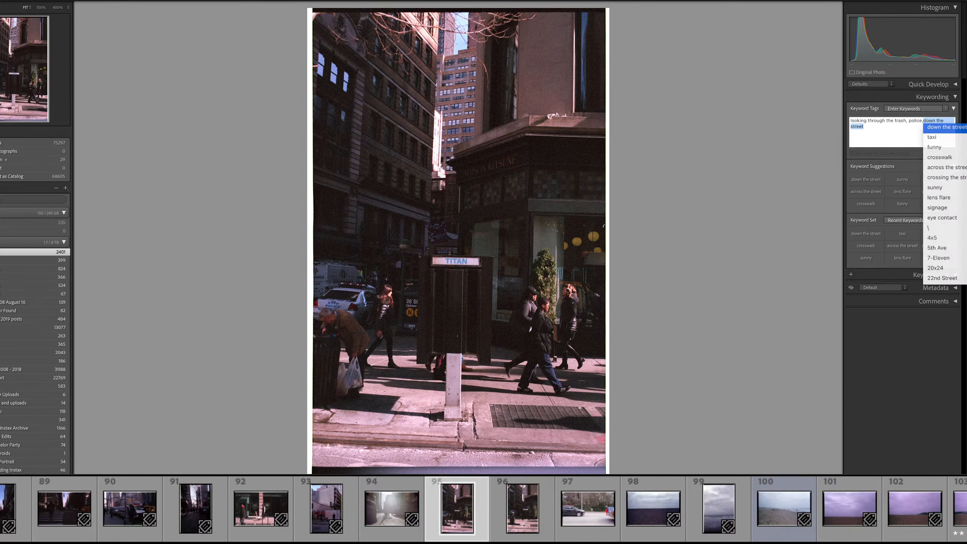
- Add subway, phone booth and corner building to the first Titan phone booth photo's keywords
text(subwat)
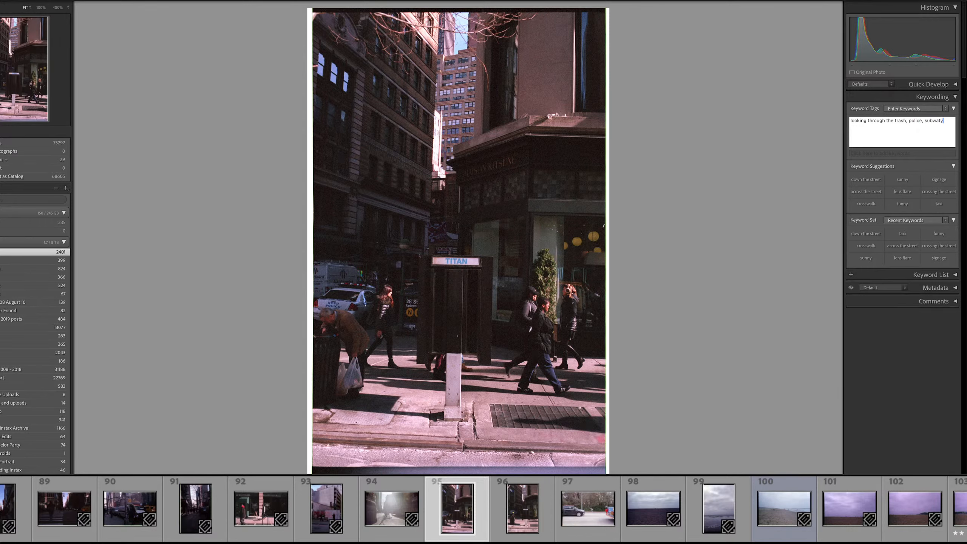
key(BackSpace)
text(y, phone booth,)
text(corner)
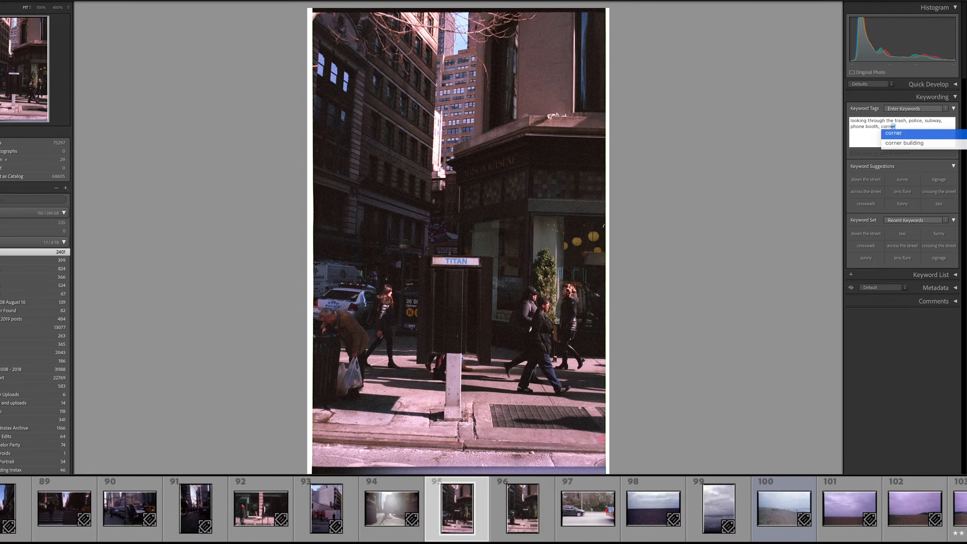
key(Down)
text(, )
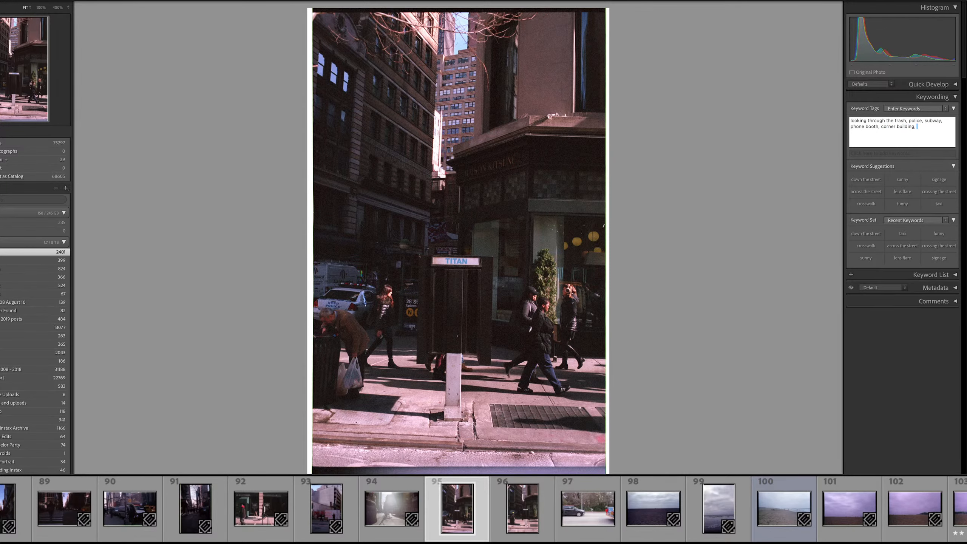
- Add from the street and sidewalk to the first Titan phone booth photo's keywords and apply them
text(from the)
text( street)
text(, sidewalk)
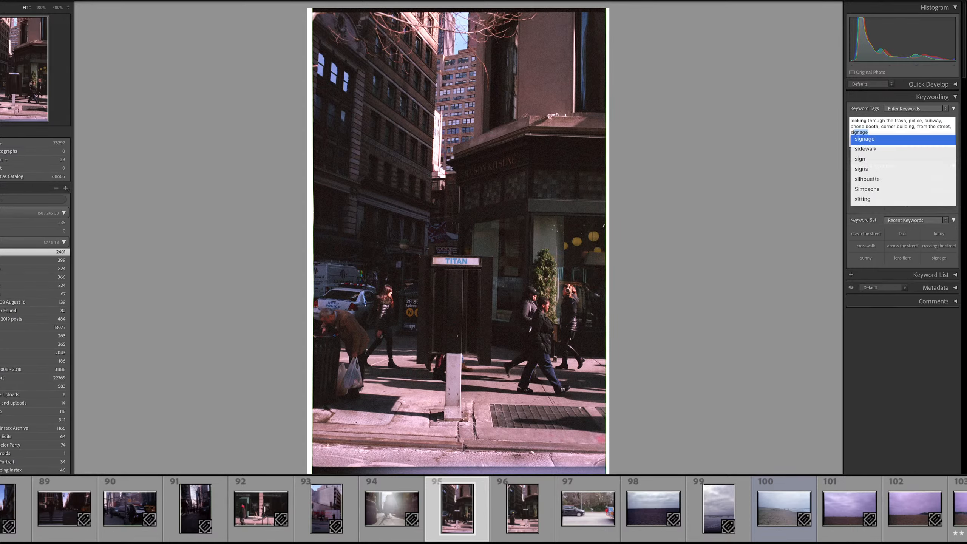
key(Return)
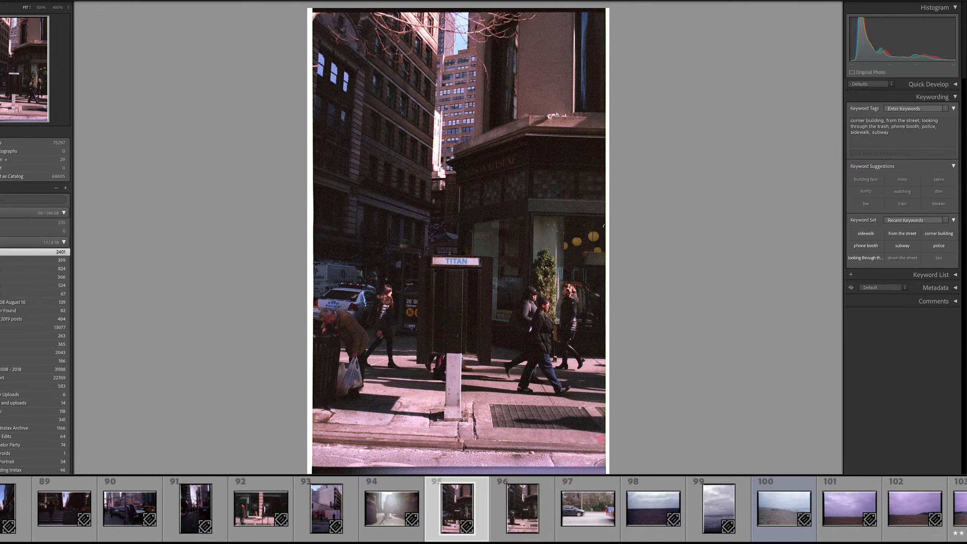
- Paste the keywords city, down the sidewalk, flowers, from behind, nyc, people and shadows onto photo 96, the second Titan shot, and apply them
key(Right)
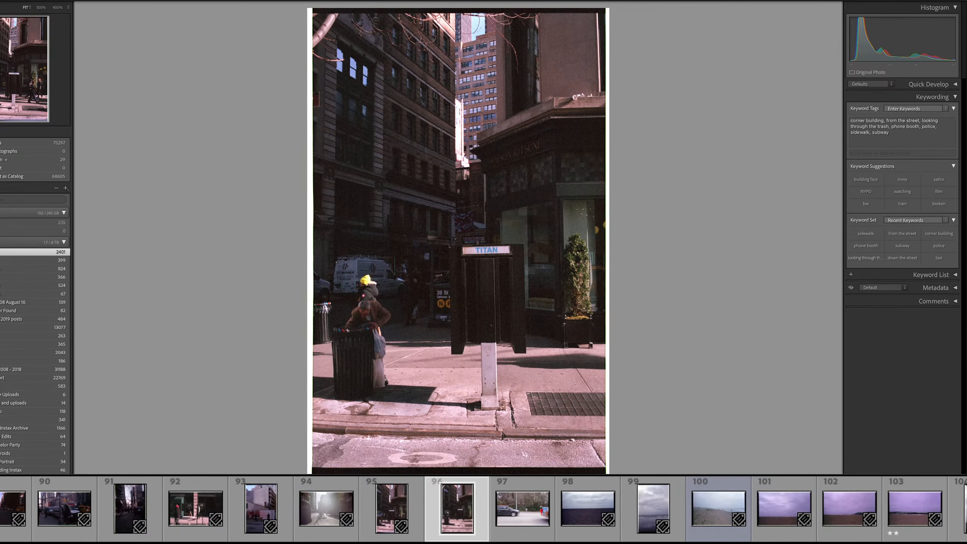
key(Left)
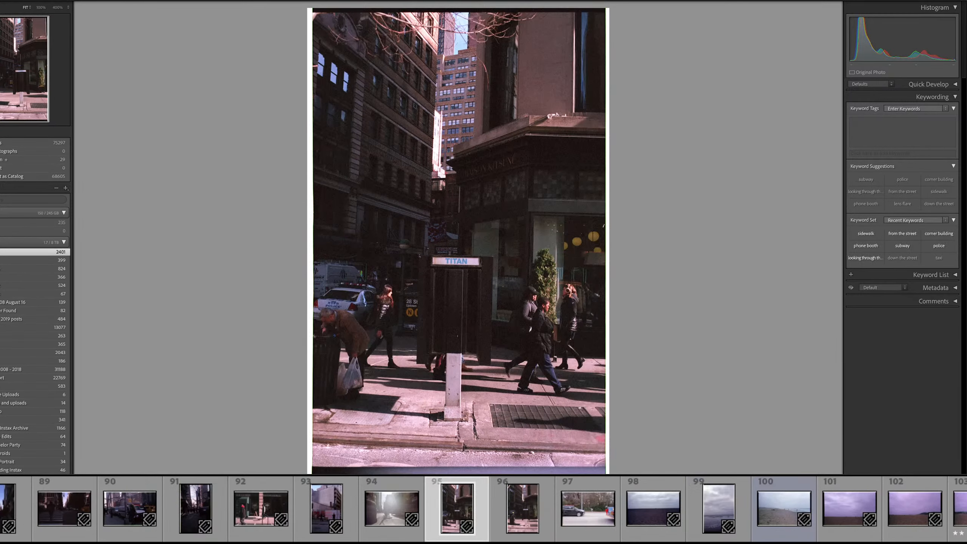
key(Right)
key(Left)
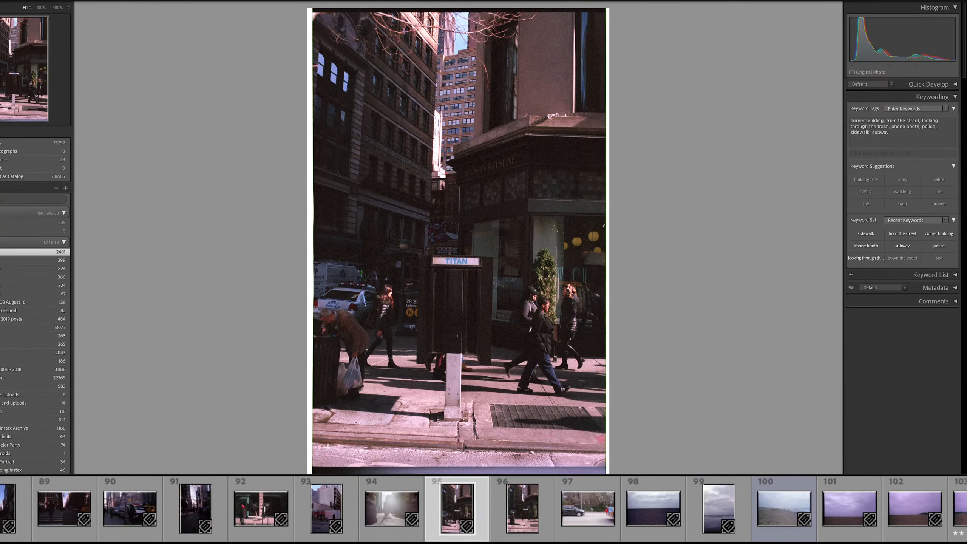
click(919, 141)
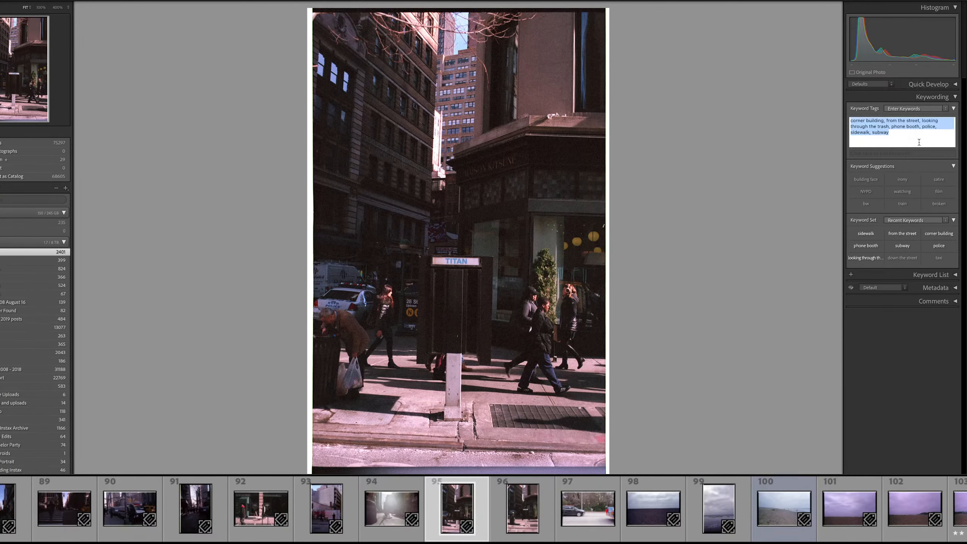
key(super+c)
key(super+Right)
key(super+v)
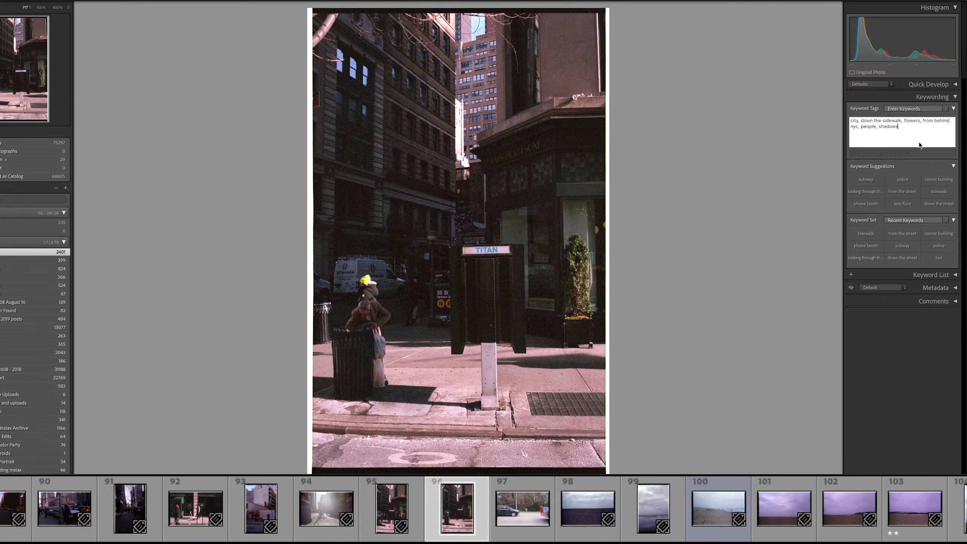
key(Return)
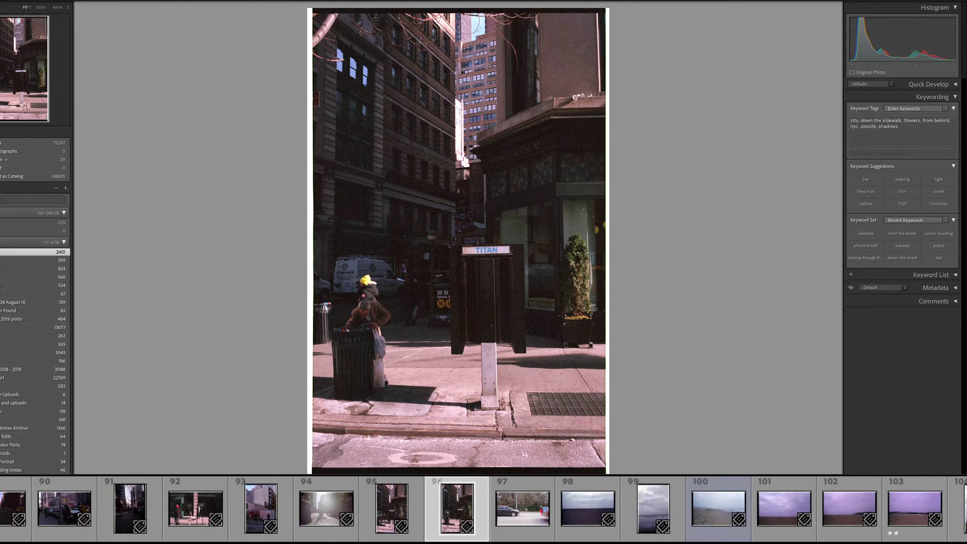
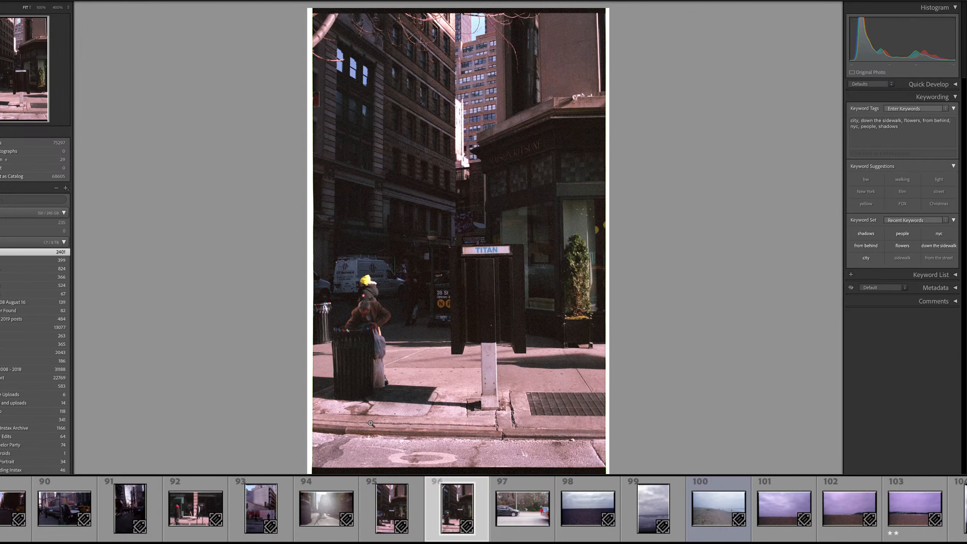
key(Left)
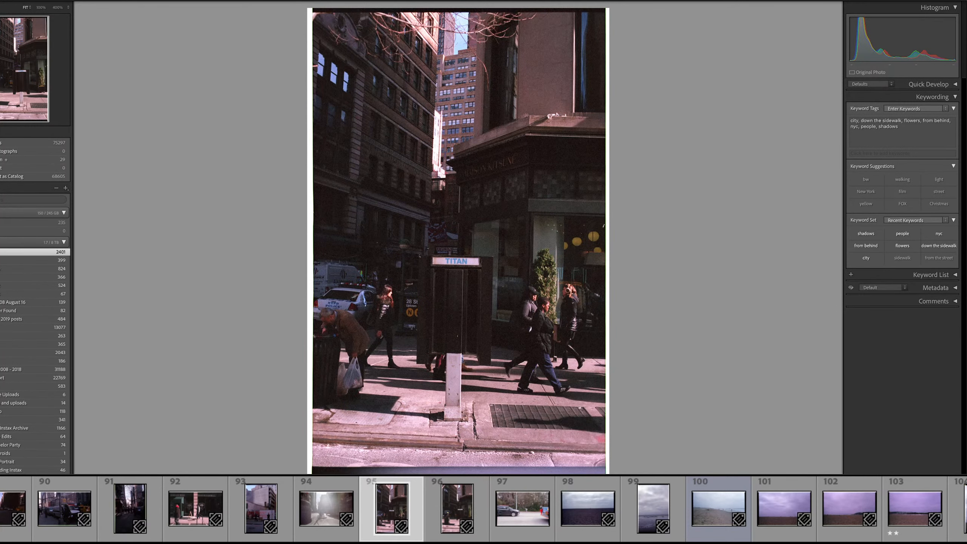
key(Right)
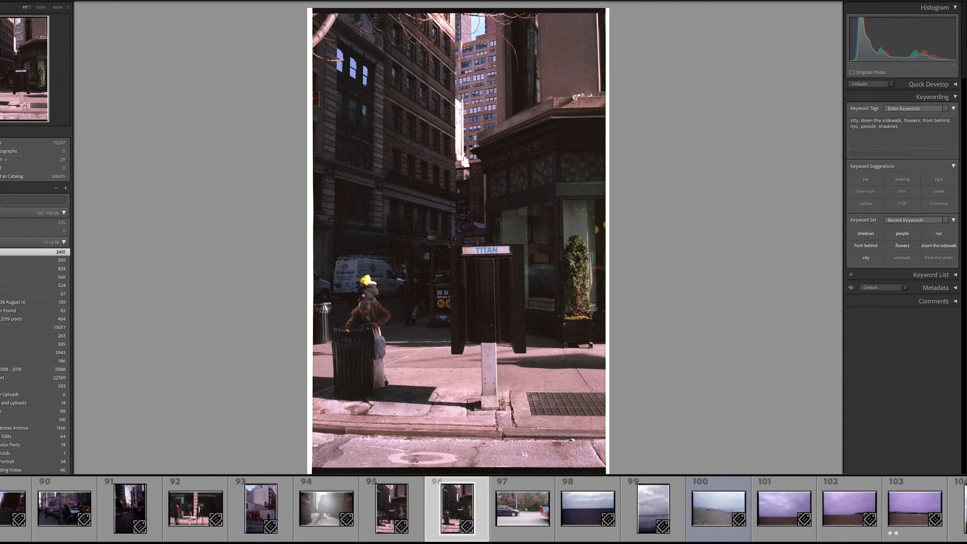
key(Right)
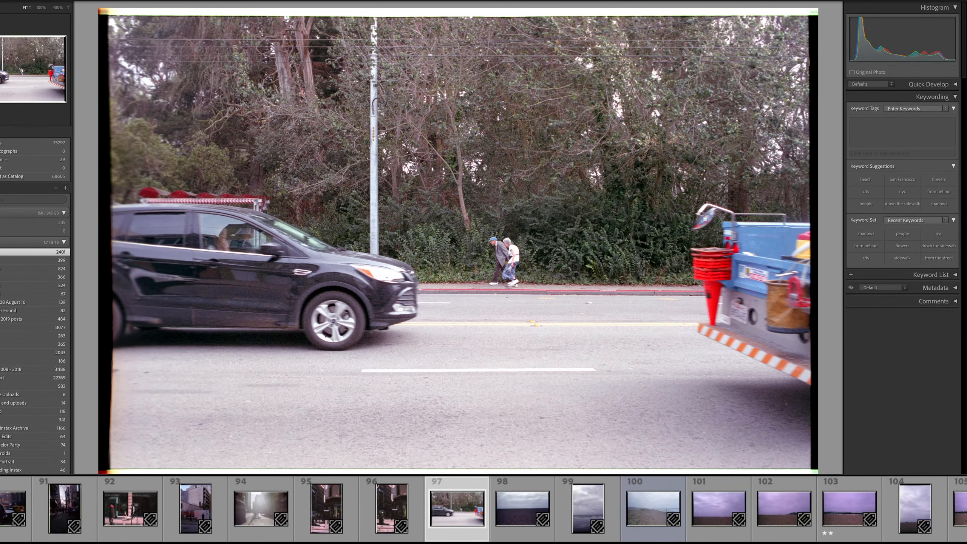
key(Left)
key(Right)
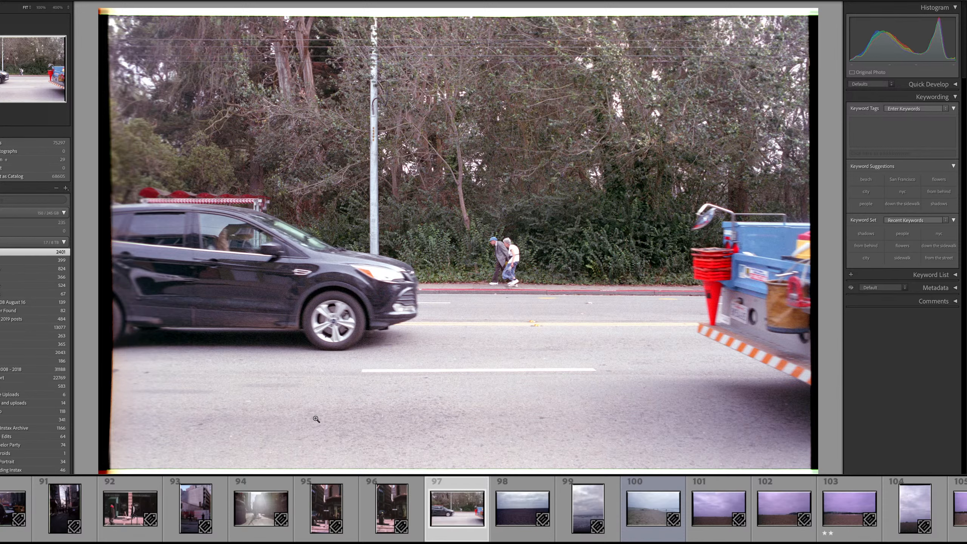
key(Left)
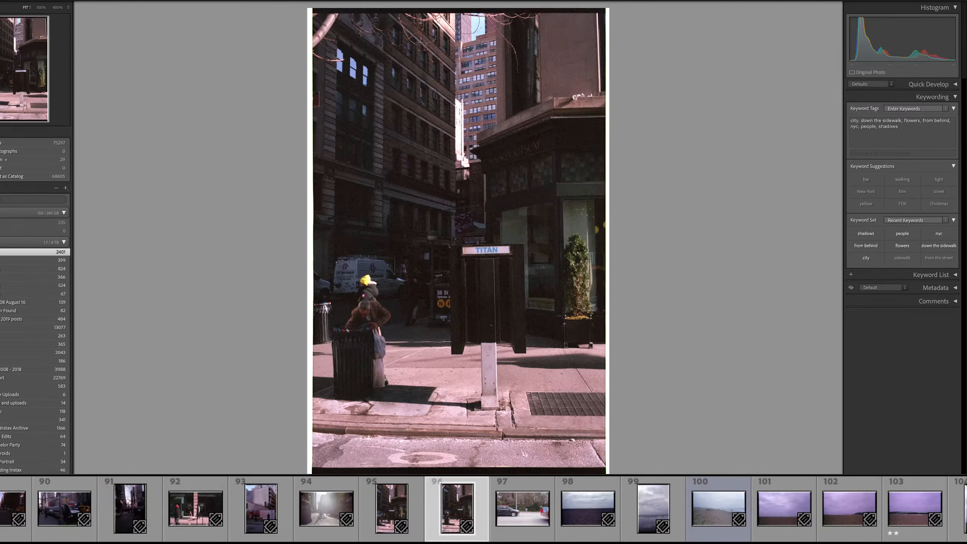
- Enter San Francisco, couple, walking by and across the street as keywords for photo 97, the roadside shot with the black car
key(Right)
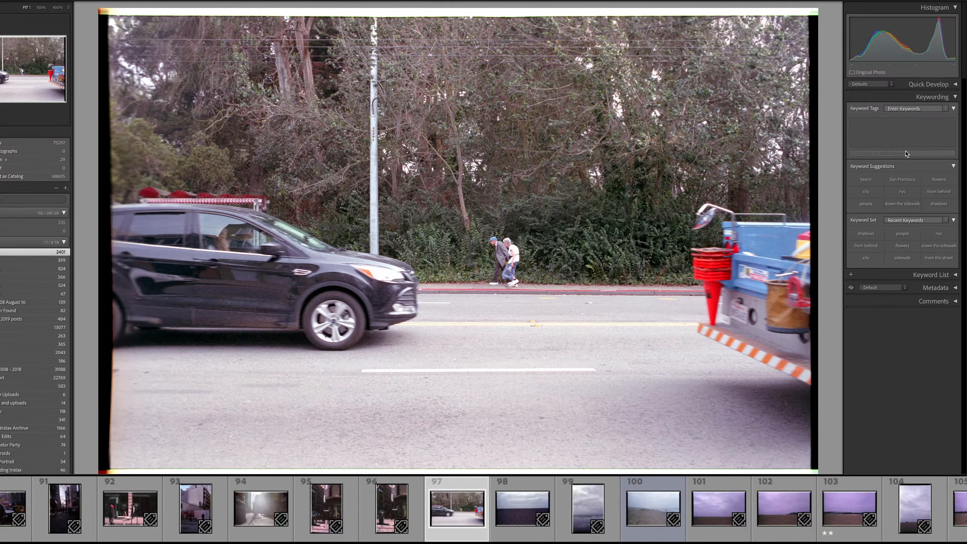
click(917, 135)
text(San )
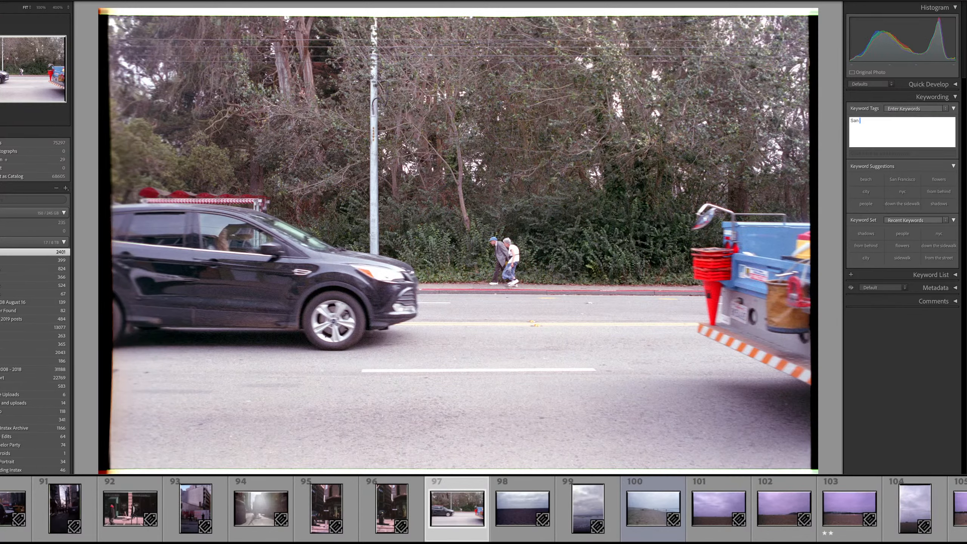
text(Francisco)
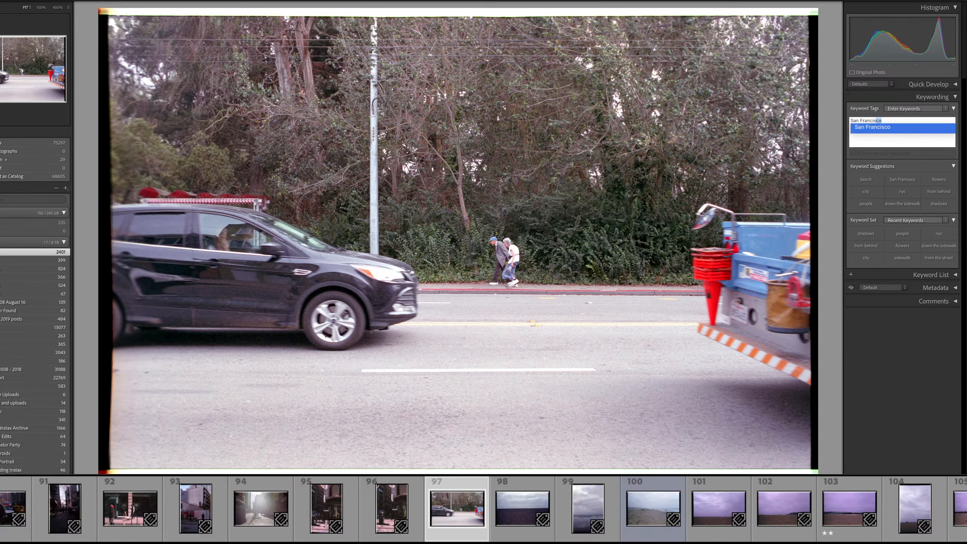
text(, coup)
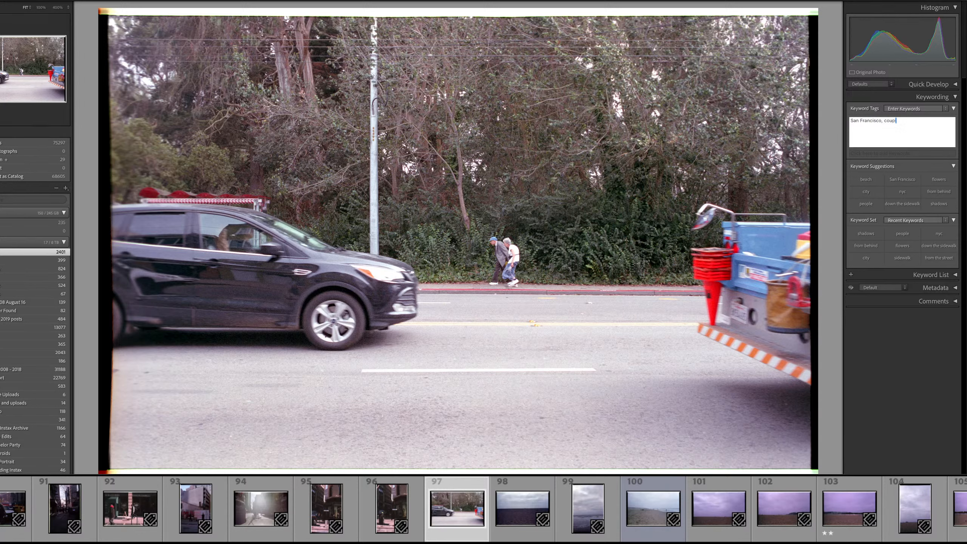
text(le, walking by, cacross the street)
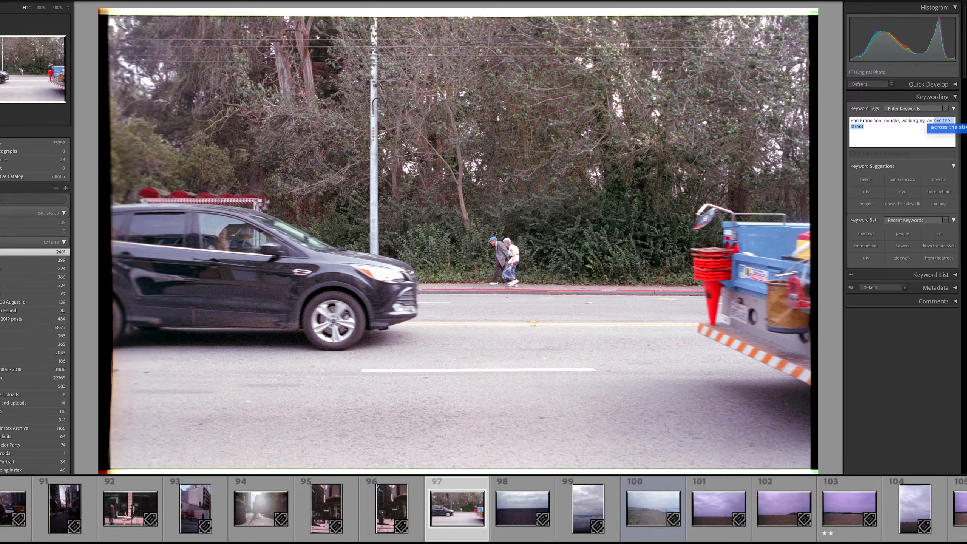
- Add red, traffic and love to the roadside car photo's keywords, apply them and check the saved list
text(, redm)
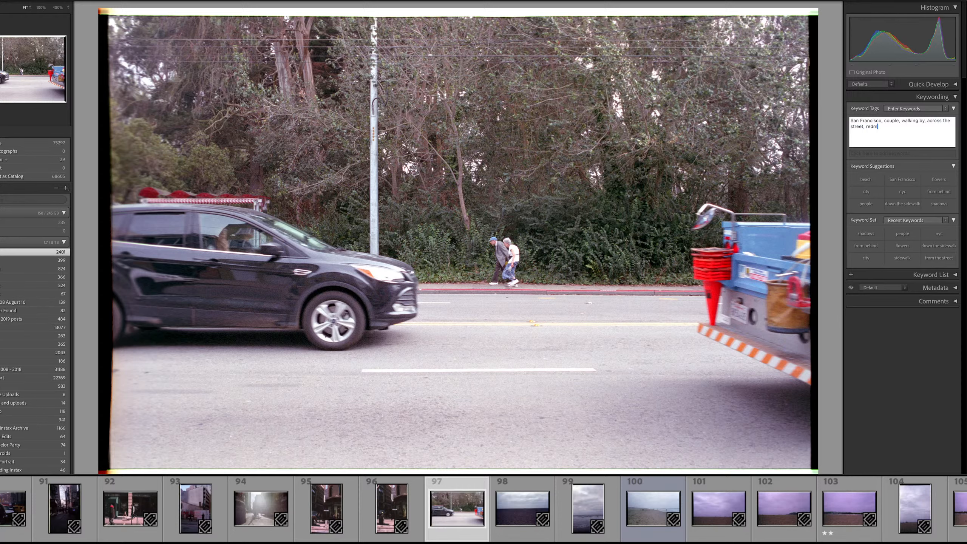
key(BackSpace)
text(, traffice)
key(BackSpace)
text(, love,)
key(Return)
key(Right)
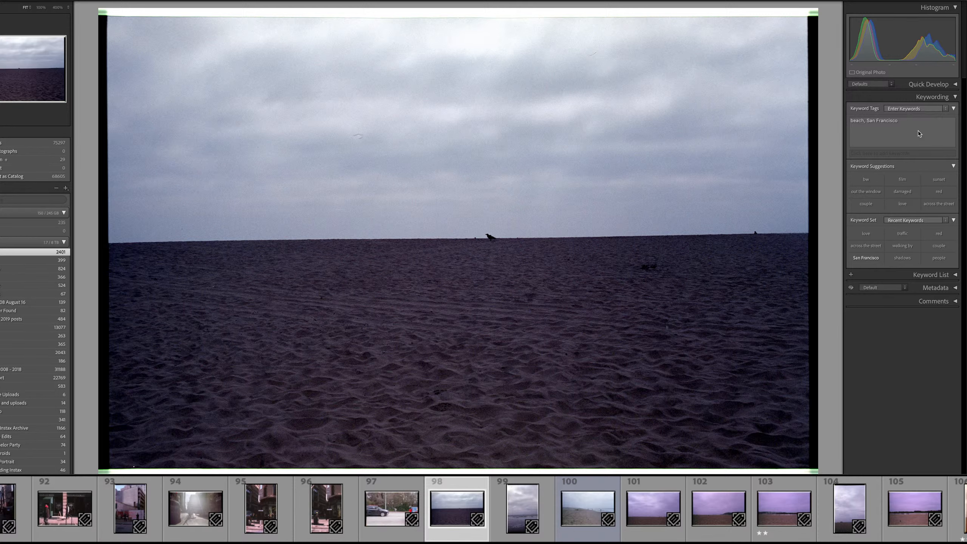
key(Left)
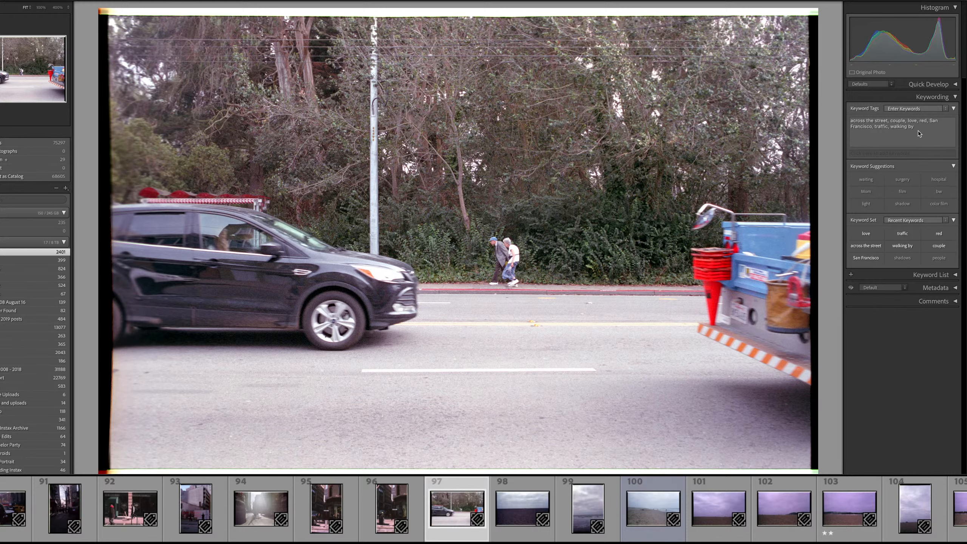
- Add the keywords bird, overcast, sand, texture and cloudy to photo 98, the dark beach shot, and apply them
key(Right)
click(918, 130)
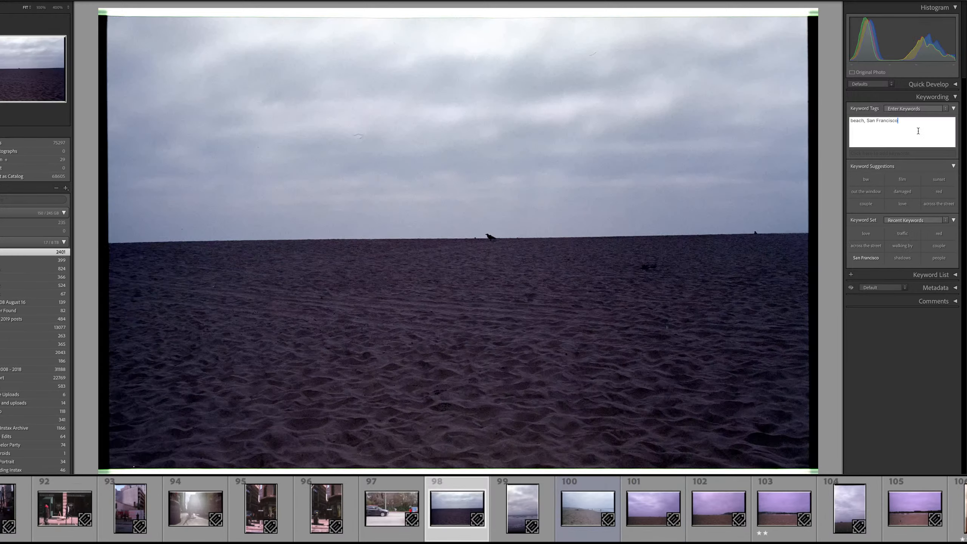
text(,)
text(bird, overcast, sand, texture, cloudy)
key(Return)
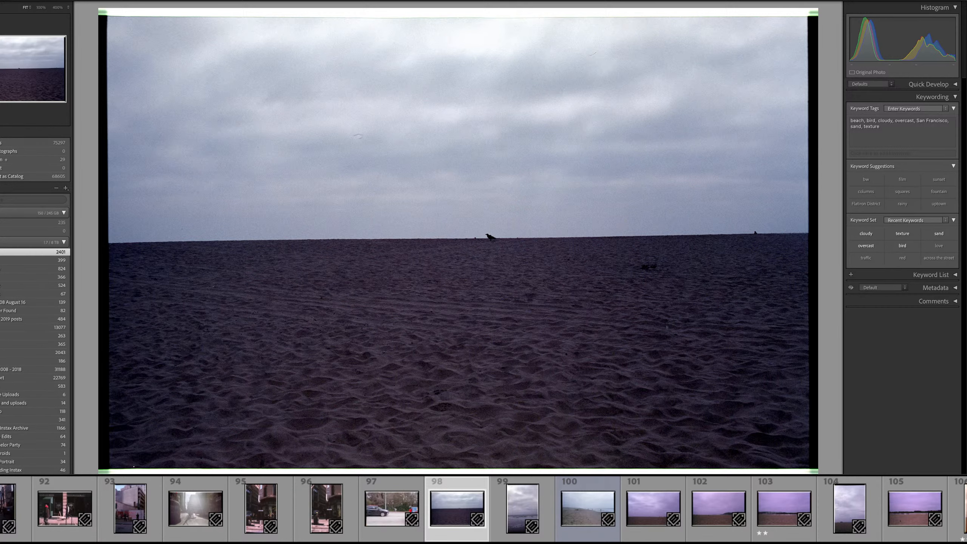
- Inspect photo 99, the vertical shot of the surf, and add water and ocean to its keywords
key(Right)
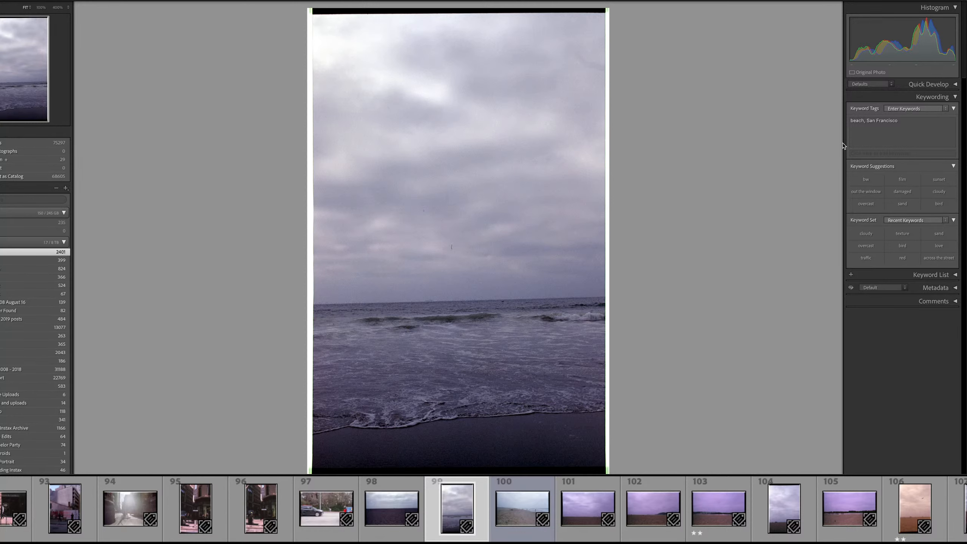
click(472, 234)
click(469, 235)
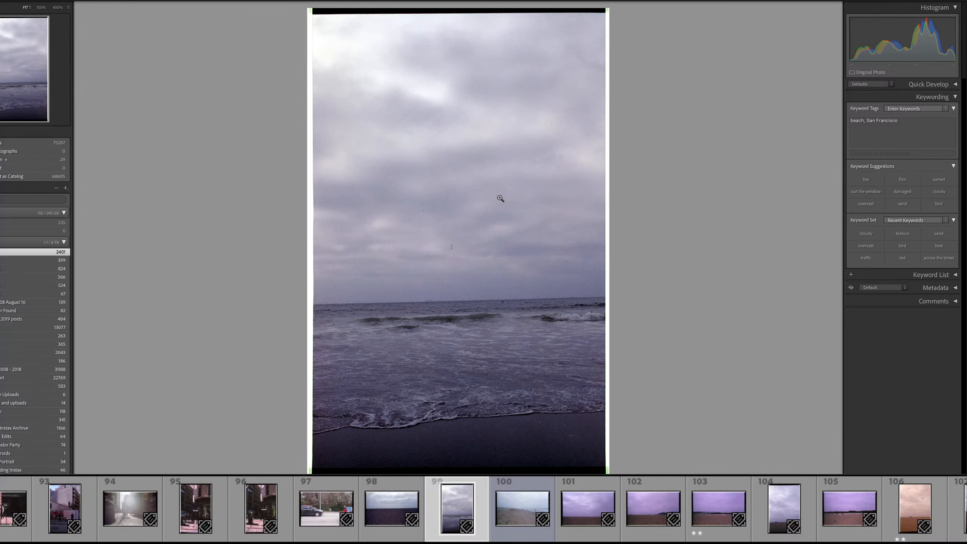
click(900, 134)
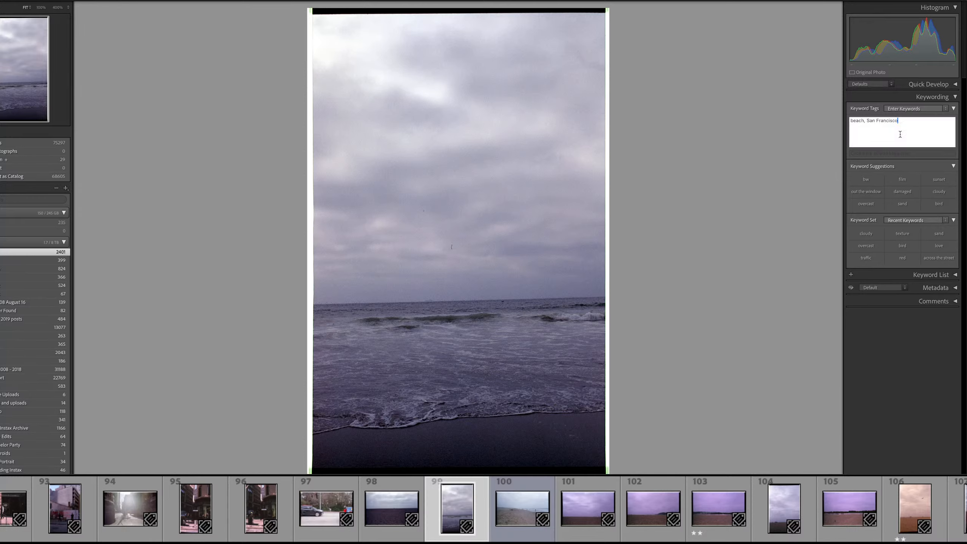
text(, wat)
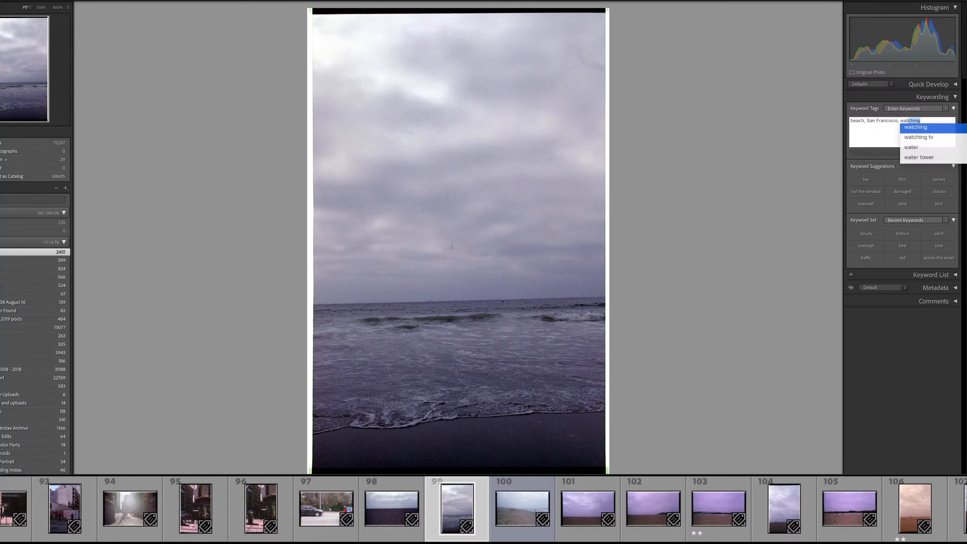
text(er, ocean, )
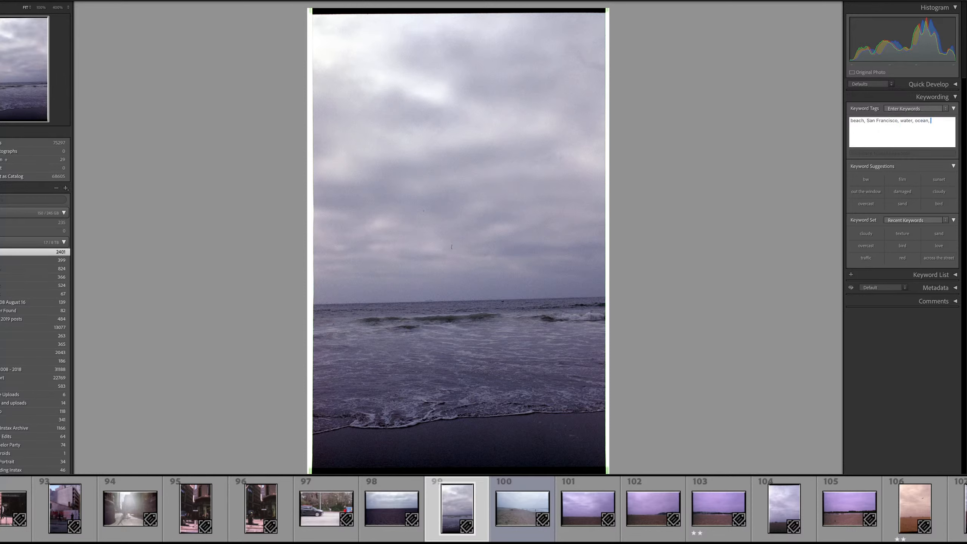
- Add grey, cloudy and shoreline to the vertical surf photo's keywords and apply them
text(grey, cloud)
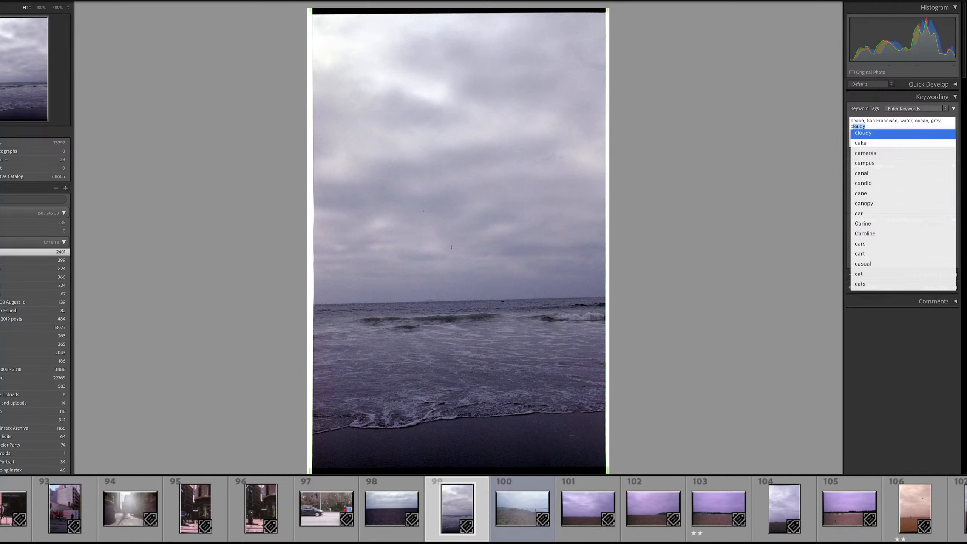
text(y)
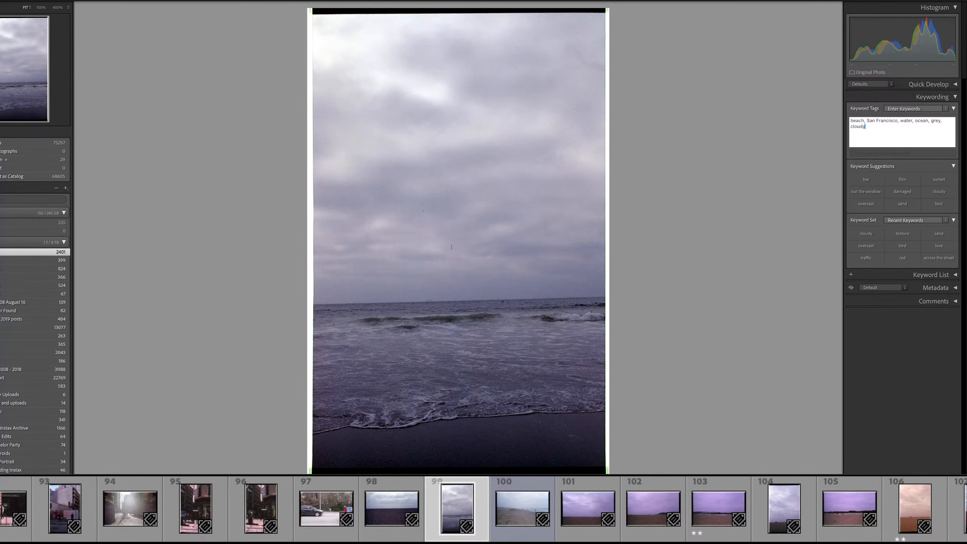
text(, shorelinem)
key(BackSpace)
text(,)
key(Return)
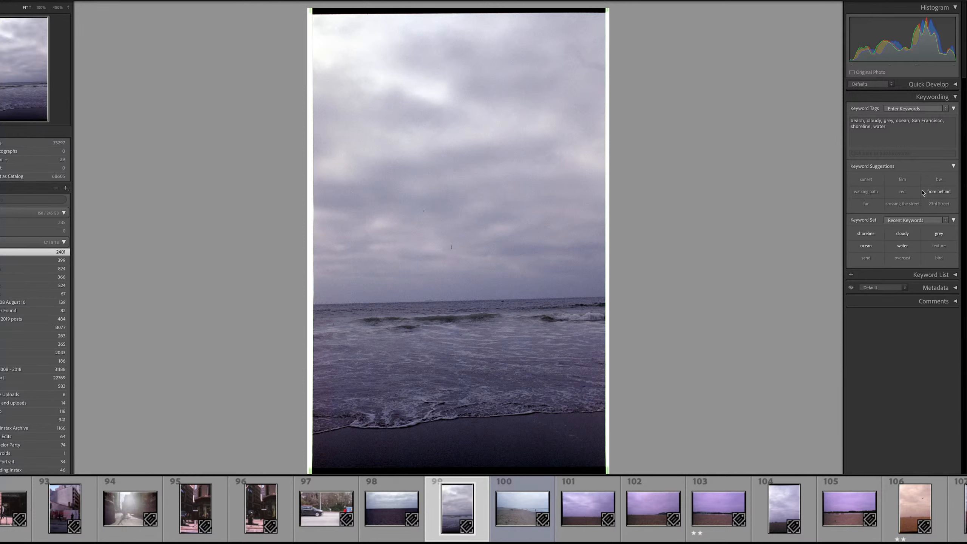
- Add wave, sand and wet to the keywords of photo 99, the surf shot, and apply them
click(933, 139)
text(wa)
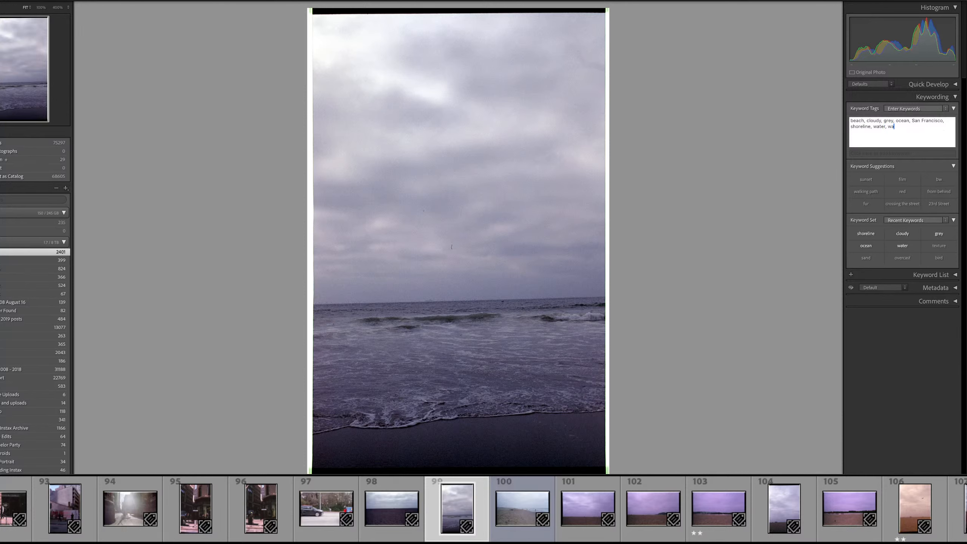
text(ve,)
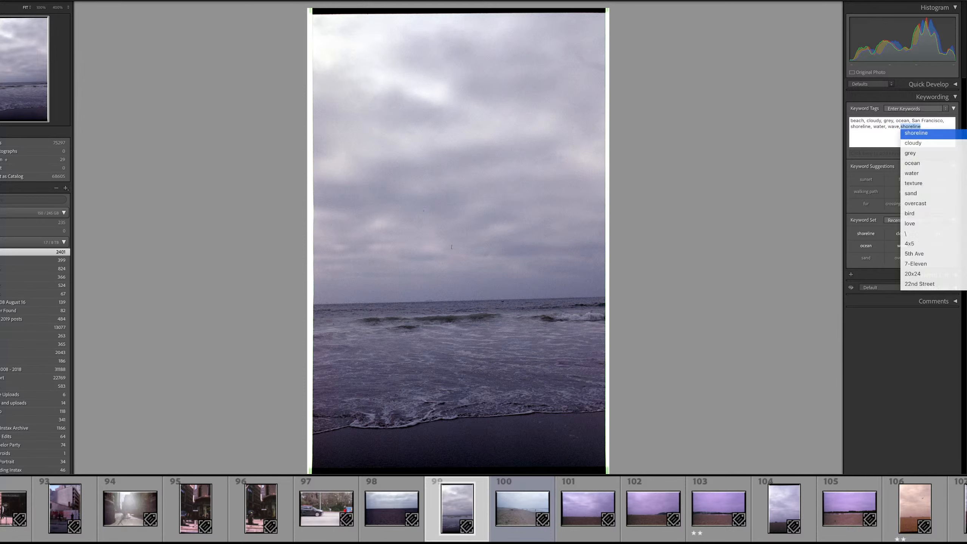
key(BackSpace)
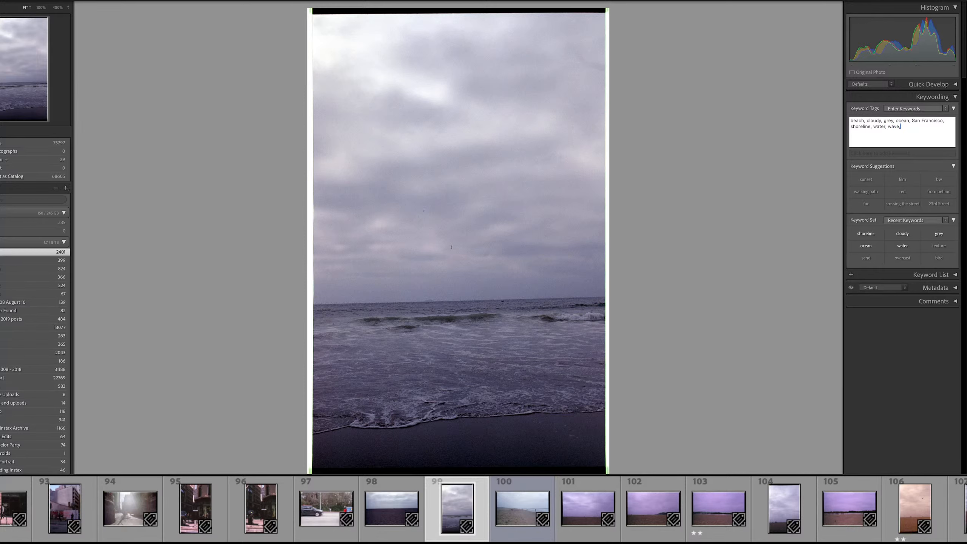
text(sand ,wet)
key(Return)
key(Return)
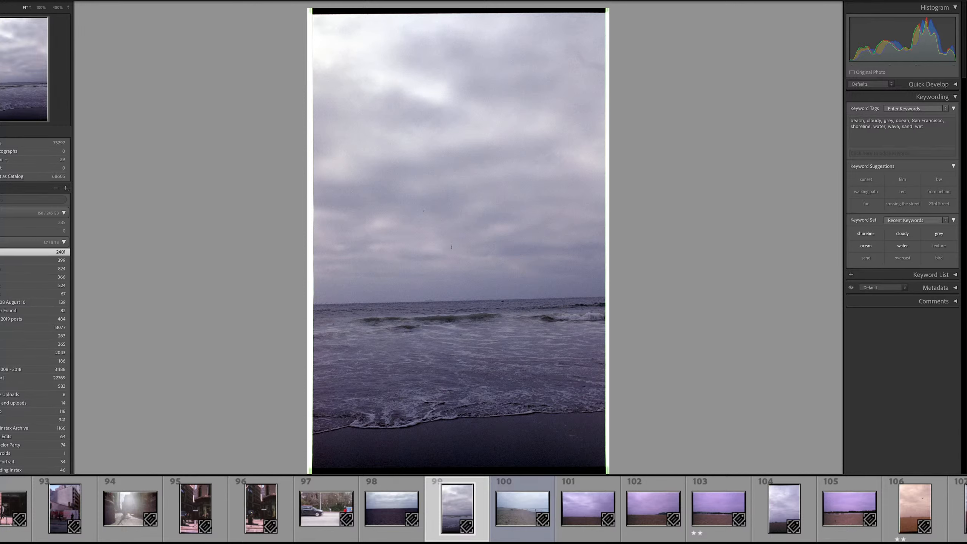
- Look through the following beach photos one by one, from photo 100 to photo 117
key(Right)
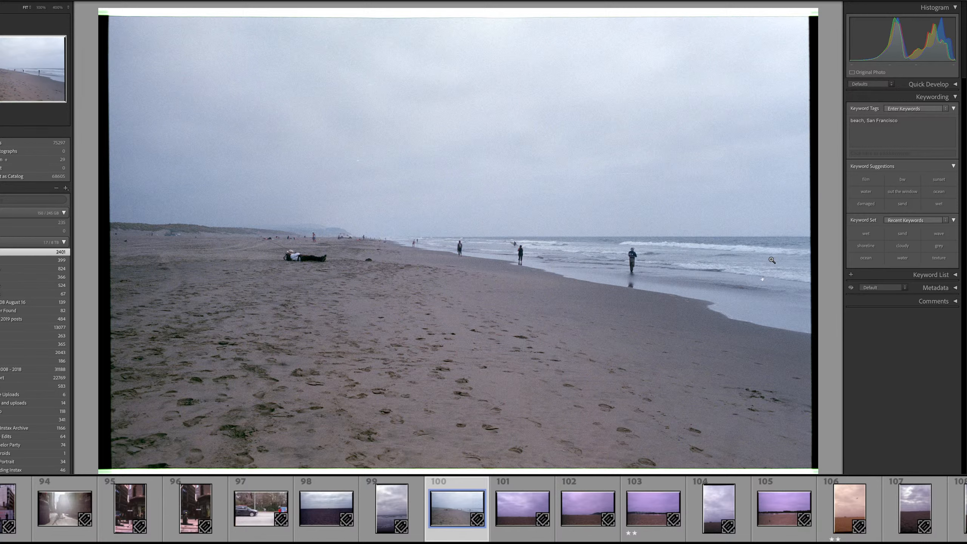
key(Right)
key(Right)
key(Right)
key(Right)
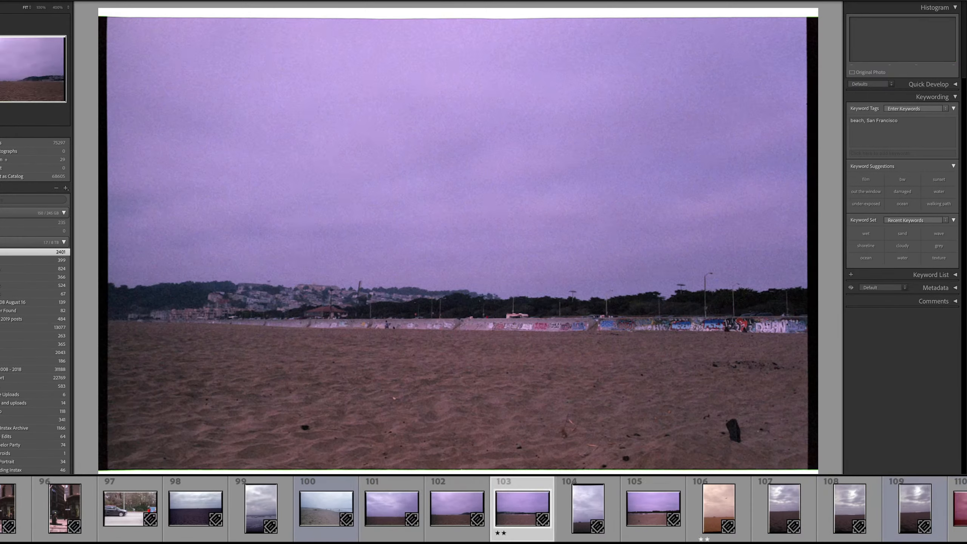
key(Right)
key(Right)
key(Right)
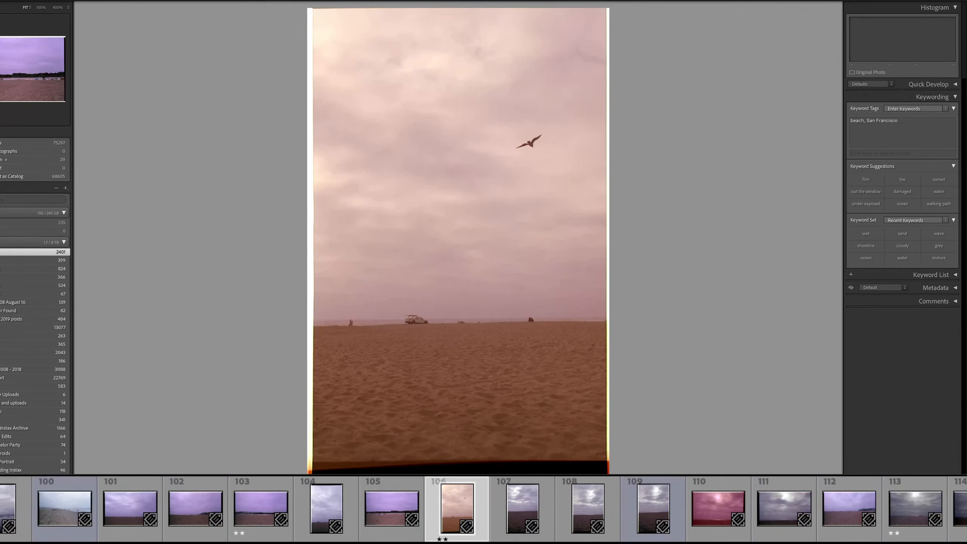
key(Right)
key(Right)
key(Right)
key(Right)
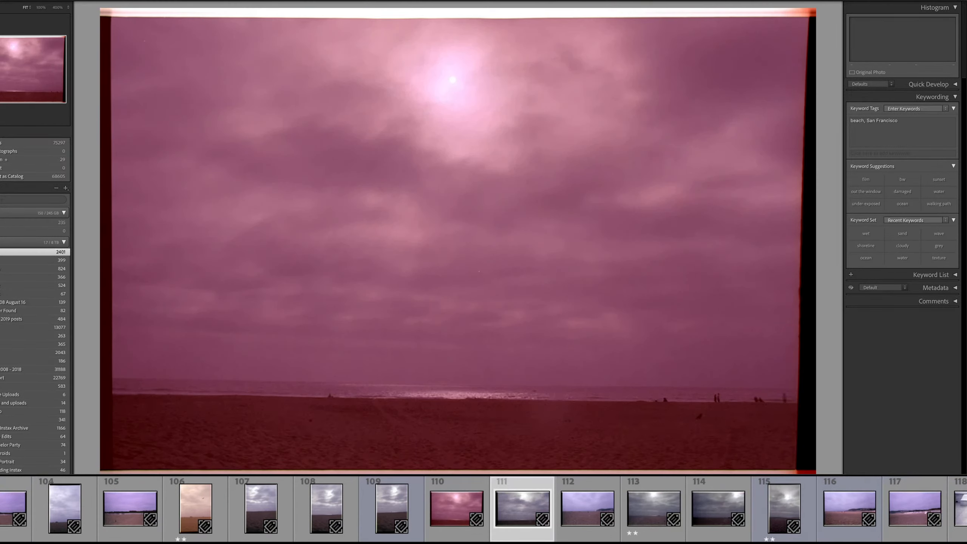
key(Right)
key(Right)
key(Right)
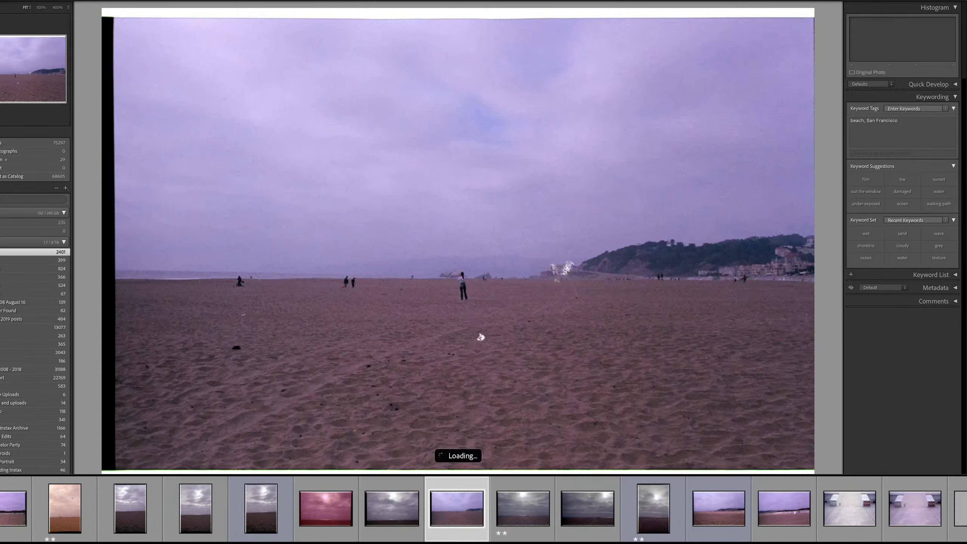
key(Right)
key(Right)
key(Right)
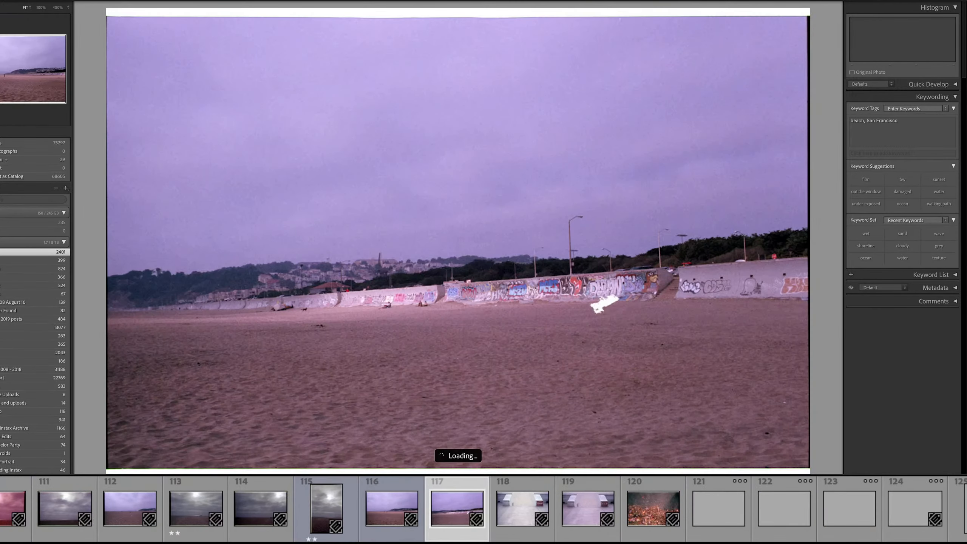
- Review the beach photos in reverse order, from photo 117 back to photo 104
key(Left)
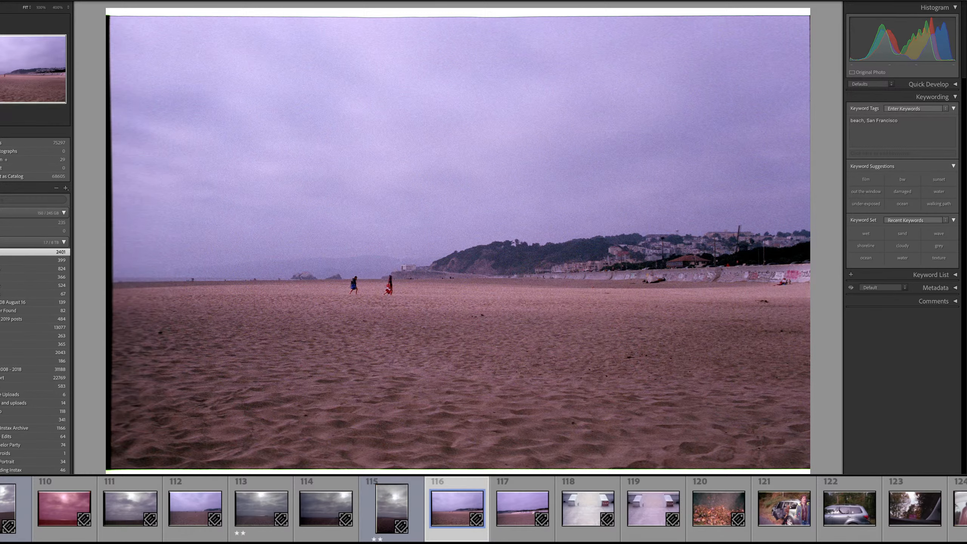
key(Left)
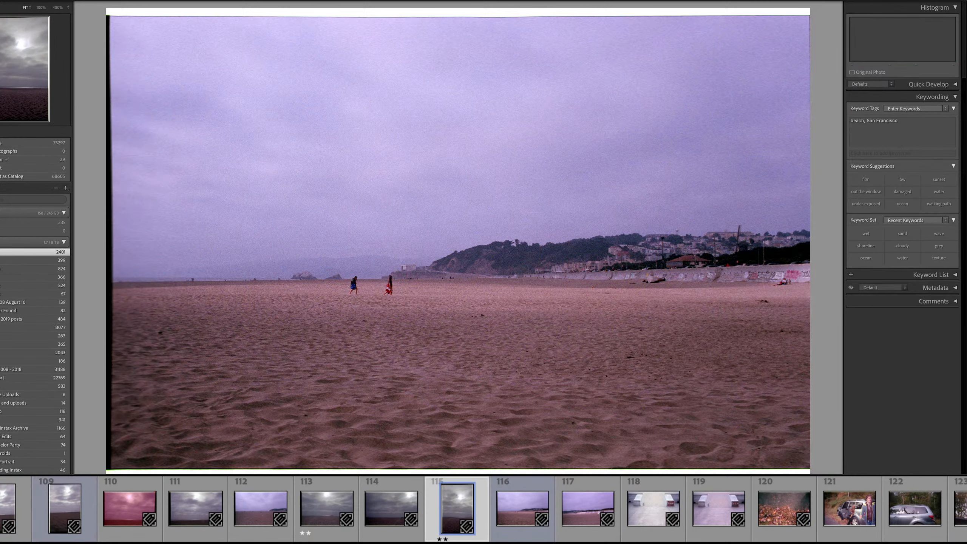
key(Left)
key(Right)
key(Right)
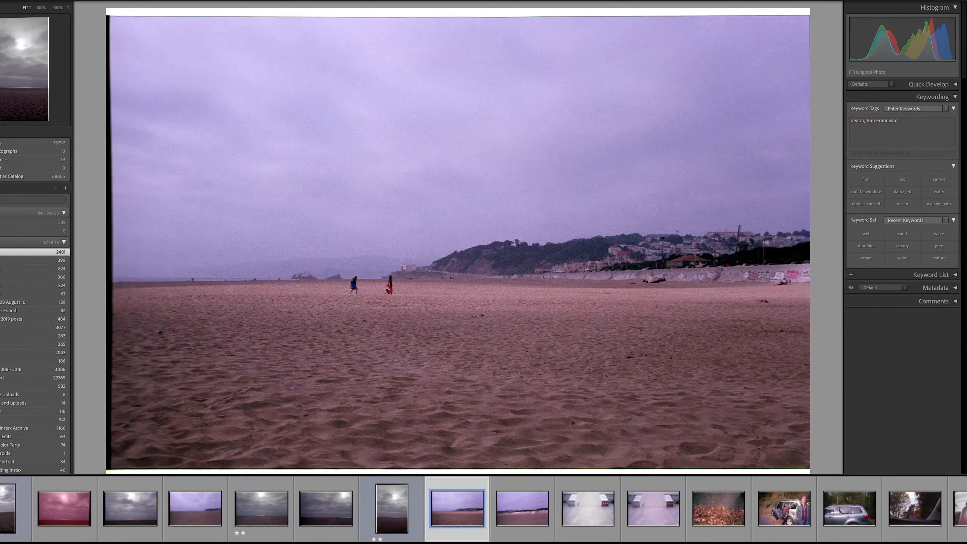
key(Left)
key(Left)
key(Left)
key(Left)
key(Left)
key(Left)
key(Left)
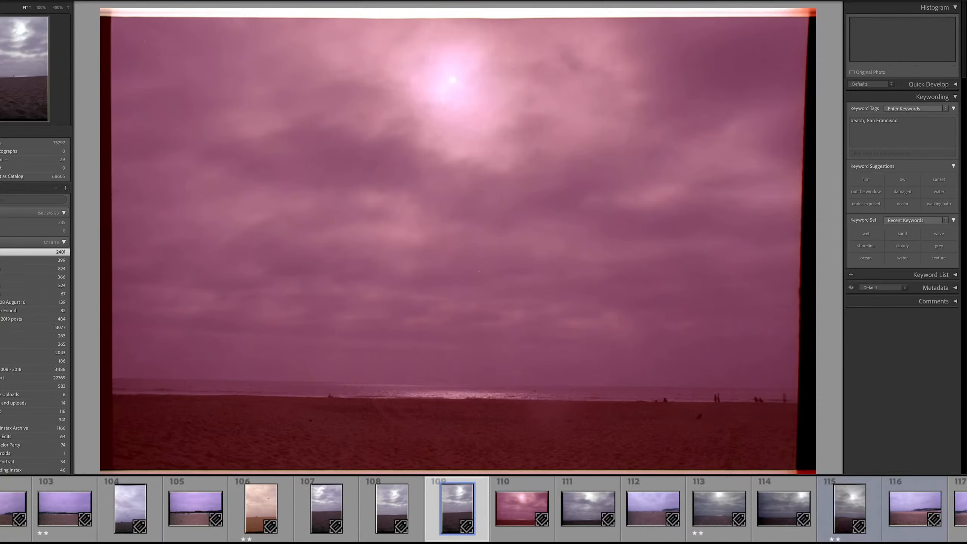
key(Left)
key(Left)
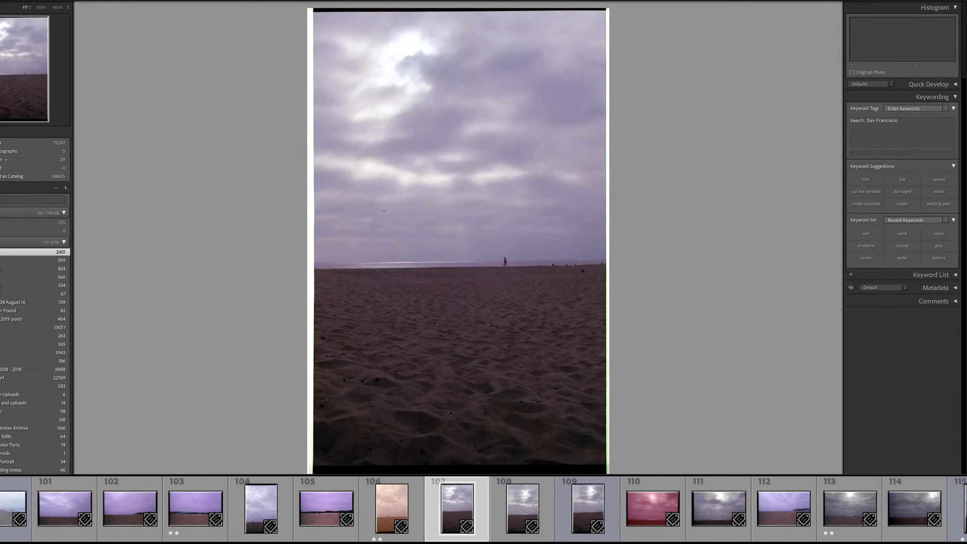
key(Left)
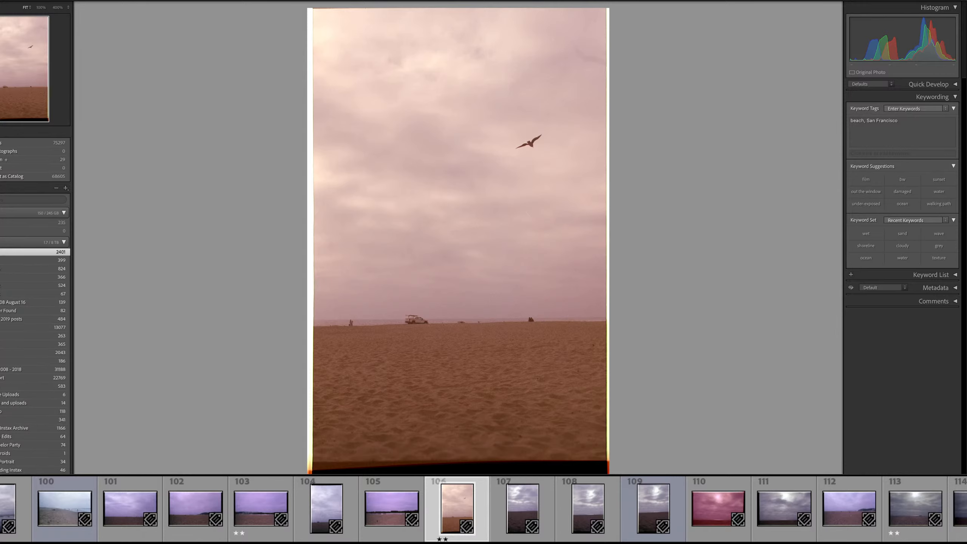
key(Left)
key(Left)
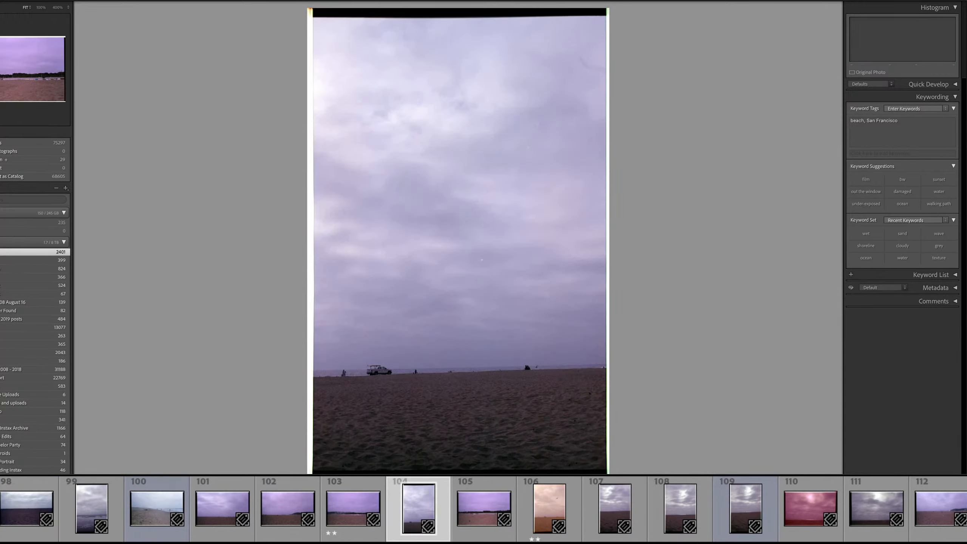
- Go back to photo 100, the beach with people along the waterline, and add sand, sleeping and shoreline to its keywords
key(Left)
key(Left)
key(Left)
key(Left)
key(Left)
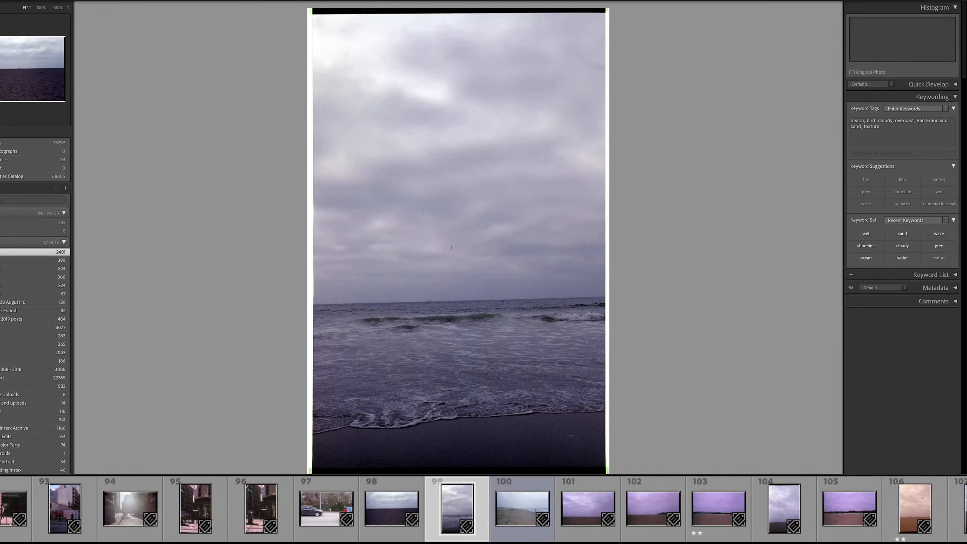
key(Right)
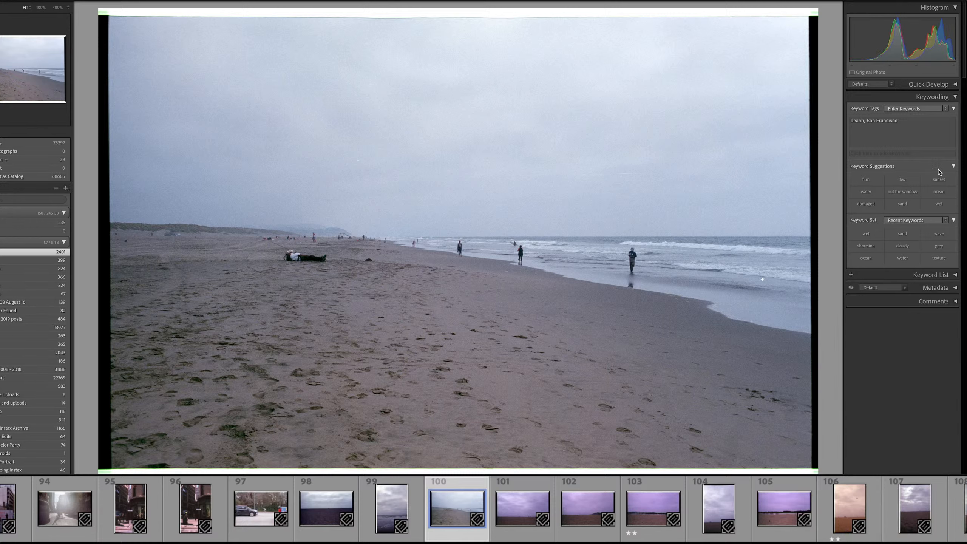
click(943, 140)
text(, )
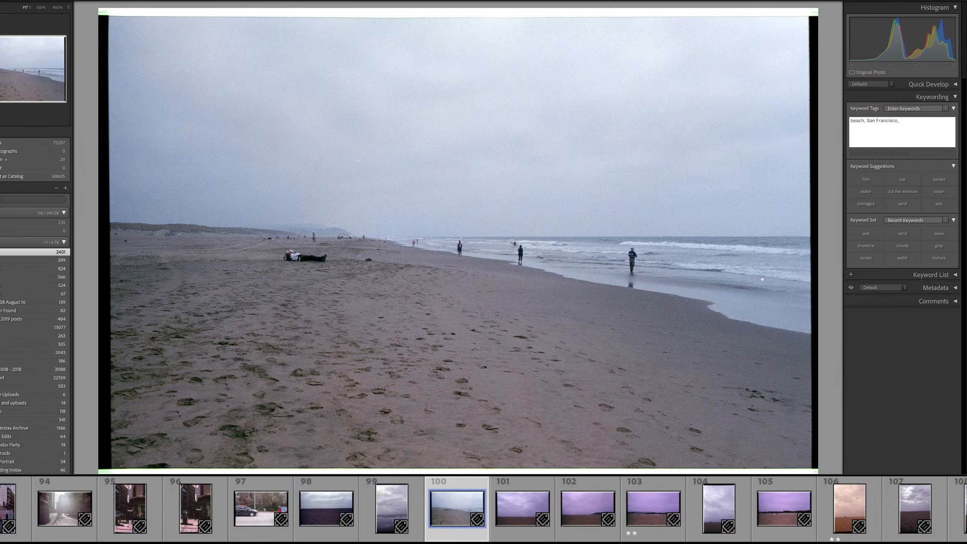
text(beach)
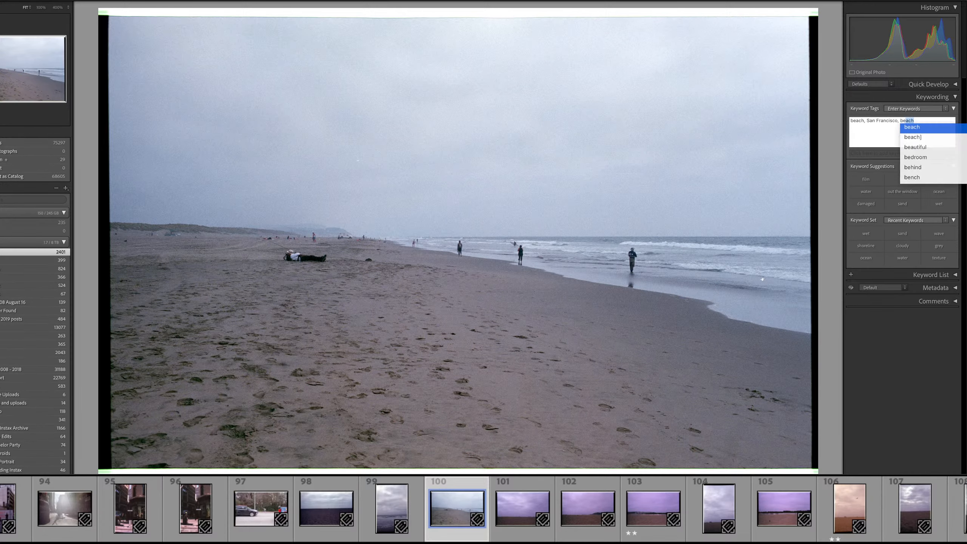
key(Return)
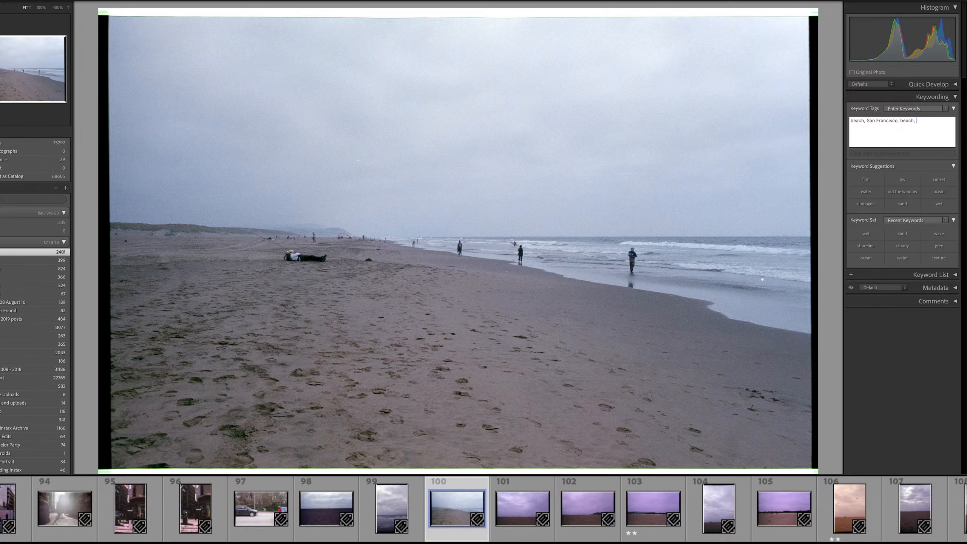
key(alt+BackSpace)
text(sand, sle)
text(eping, )
text(shoreline)
text(d)
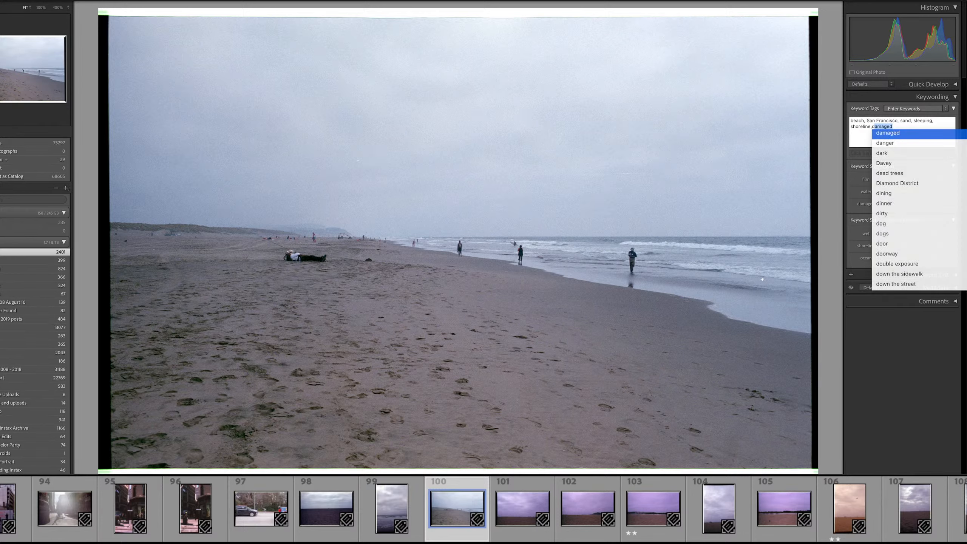
key(BackSpace)
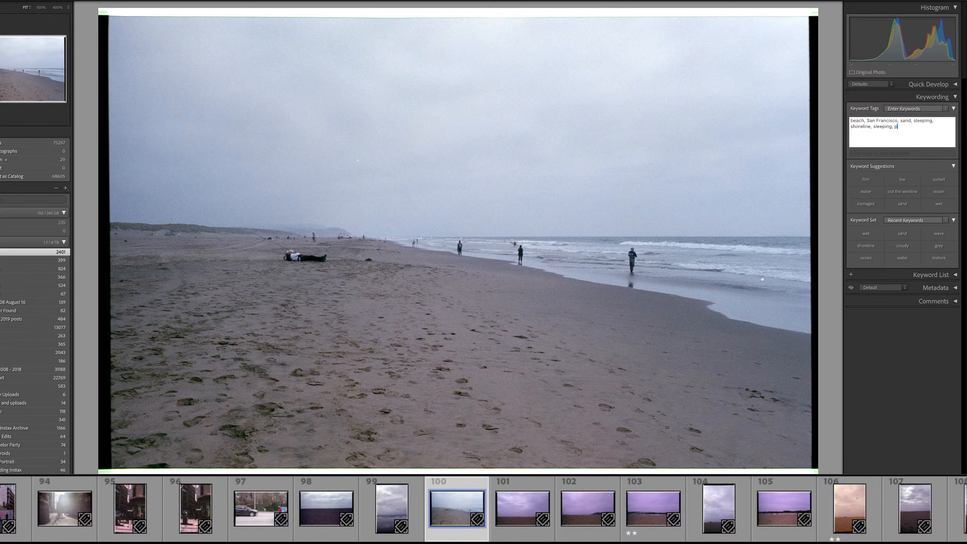
- Add perspective, hat and fishing to photo 100's keywords and apply them
text(pers)
text(pective,)
text( w)
key(BackSpace)
text(sand, har, fish)
key(BackSpace)
key(BackSpace)
key(BackSpace)
key(BackSpace)
key(BackSpace)
key(BackSpace)
key(BackSpace)
text(y)
key(BackSpace)
text(tm)
key(BackSpace)
text(, fis)
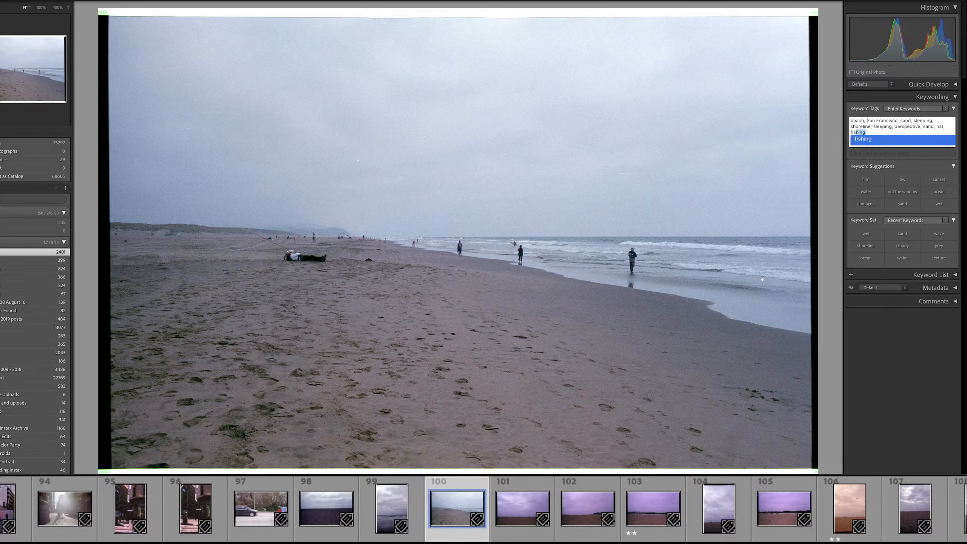
text(hin)
key(Return)
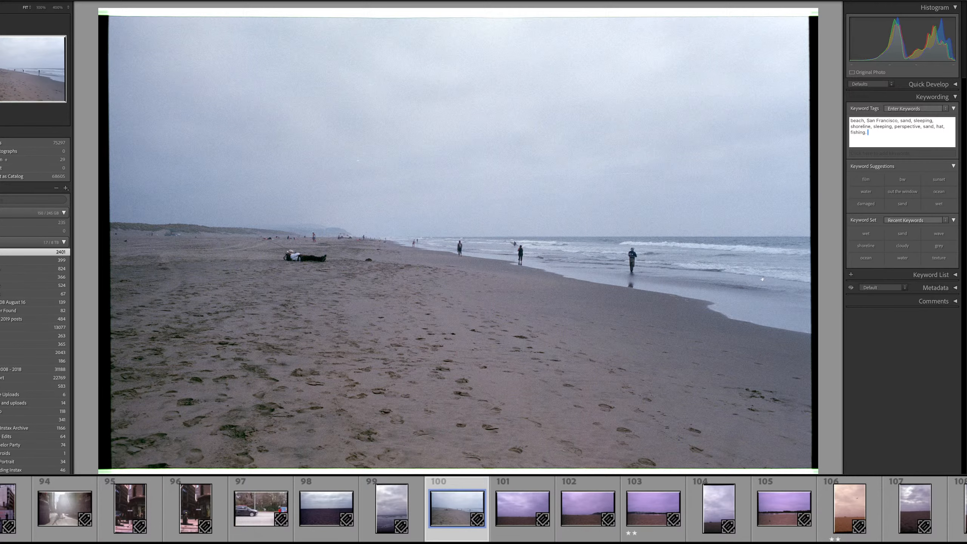
key(Return)
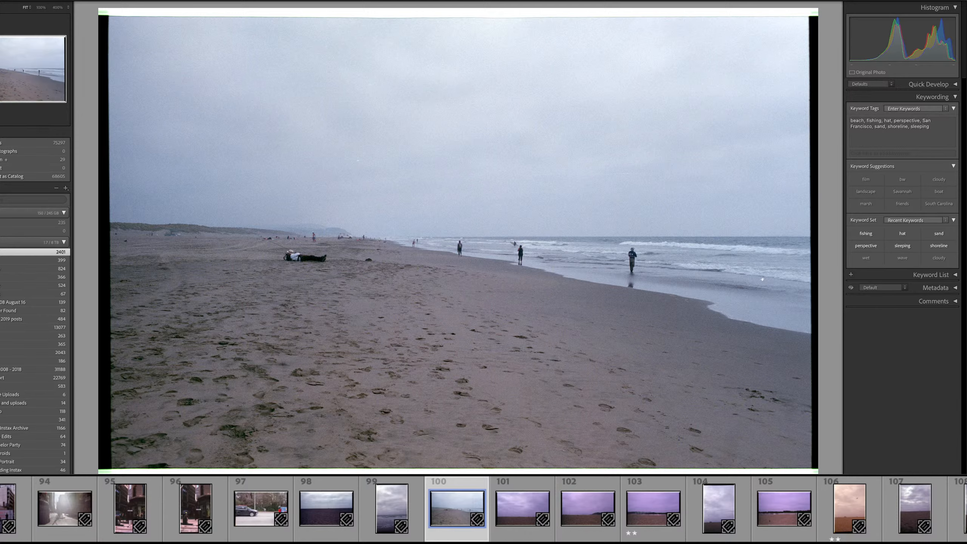
- Add low horizon, sand and cloudy to the keywords of photo 101, the purple-toned beach shot
key(Right)
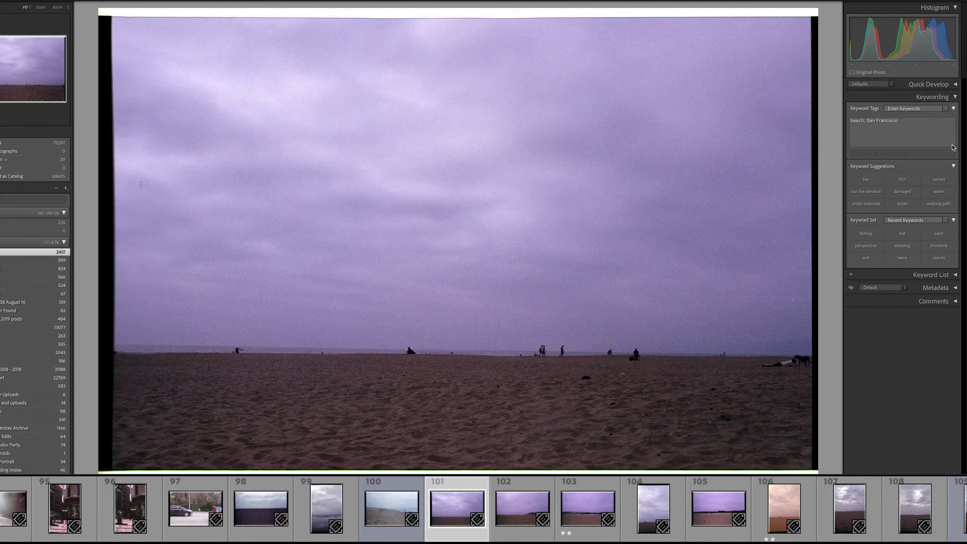
click(934, 135)
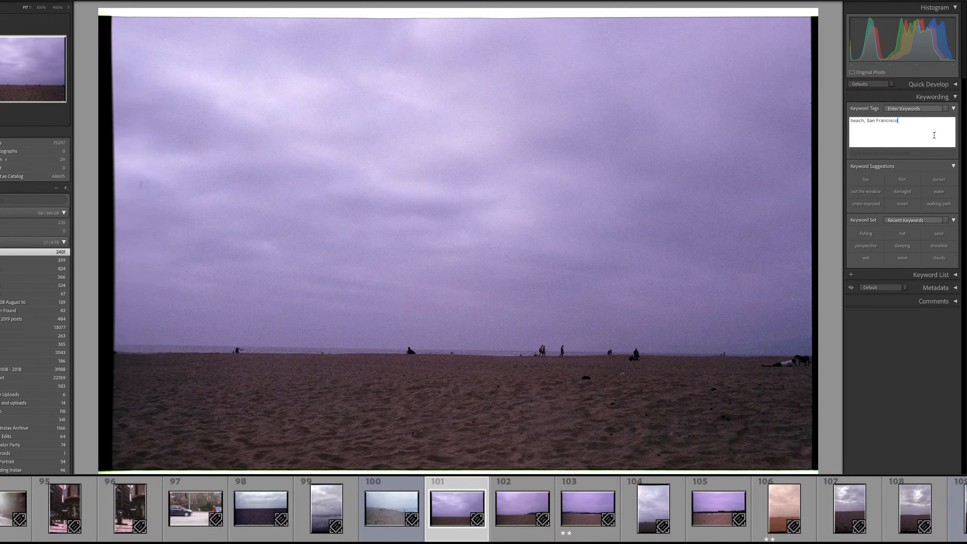
text(, low horizon, s)
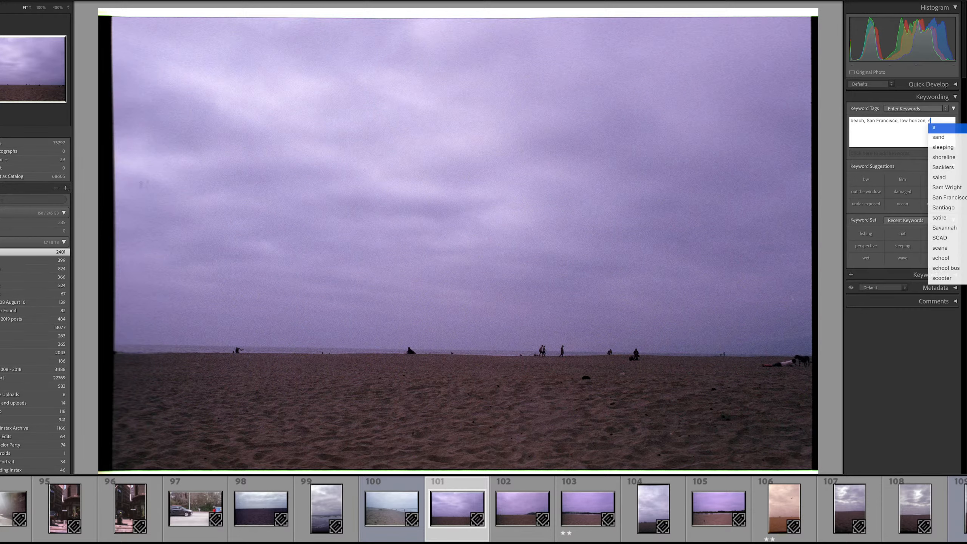
key(Down)
key(Return)
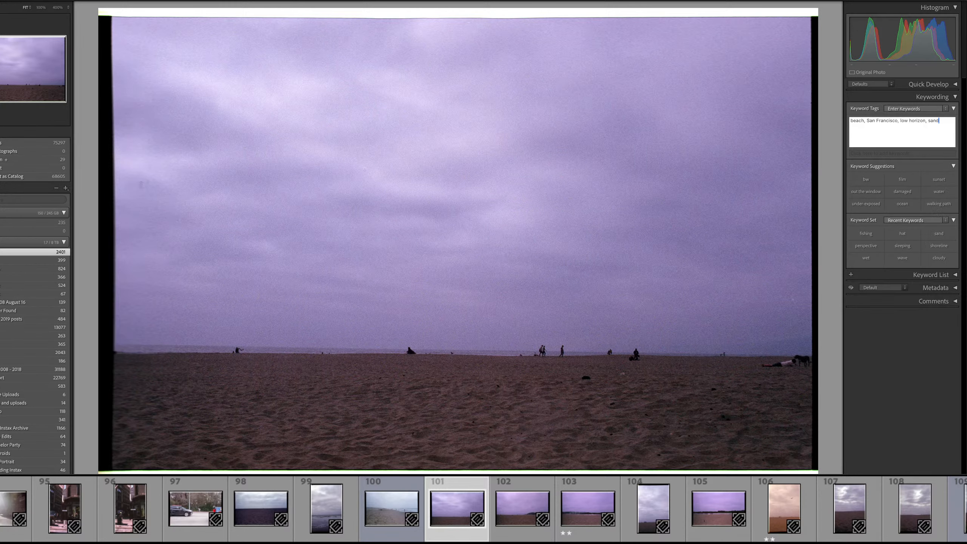
text(, )
text(clou)
text(dy,)
- Add people, silhouette and lines to photo 101's keywords and apply them
text( sho)
key(BackSpace)
key(BackSpace)
key(BackSpace)
text(p)
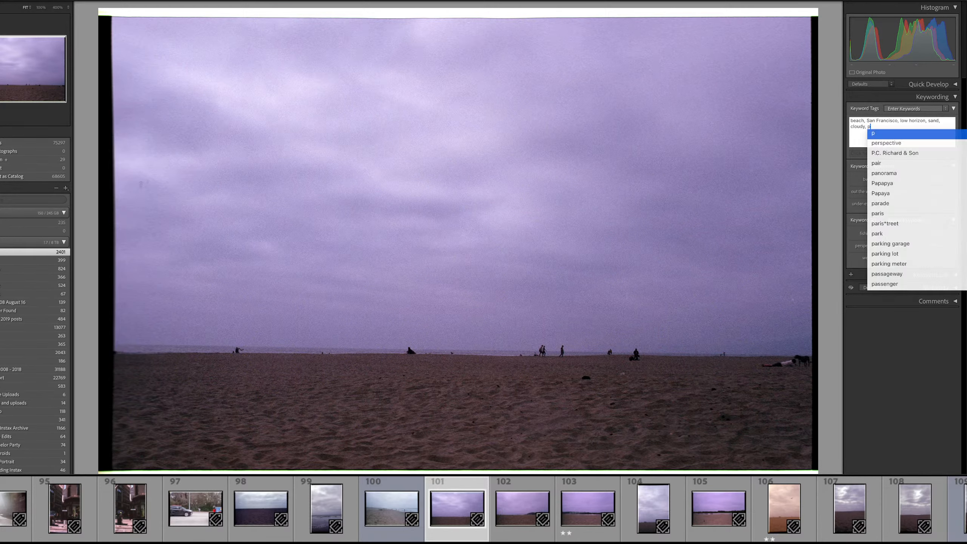
text(eople, s)
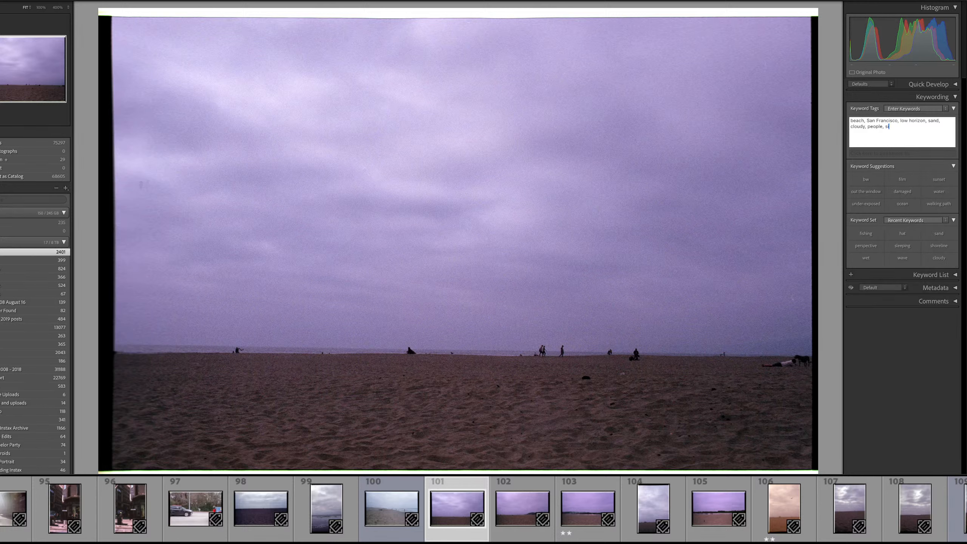
text(ilh)
key(Return)
text(lines)
key(Return)
- Inspect the distant figures in photo 102 up close and add landscape and sand to its keywords
key(Right)
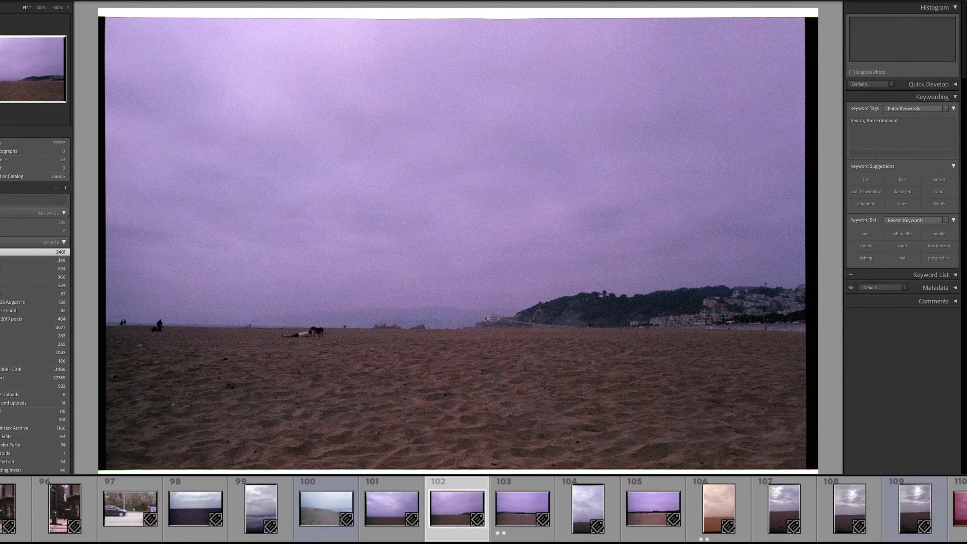
click(282, 341)
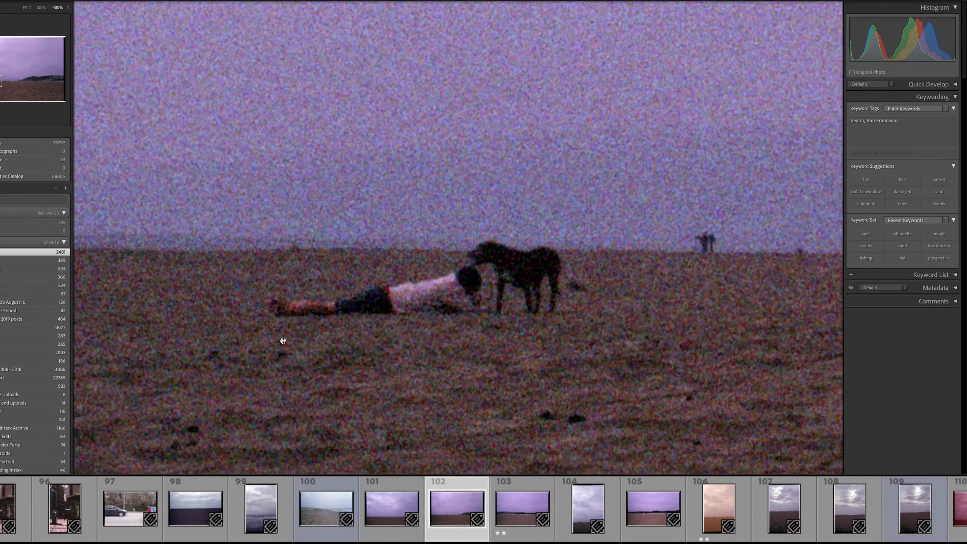
click(283, 340)
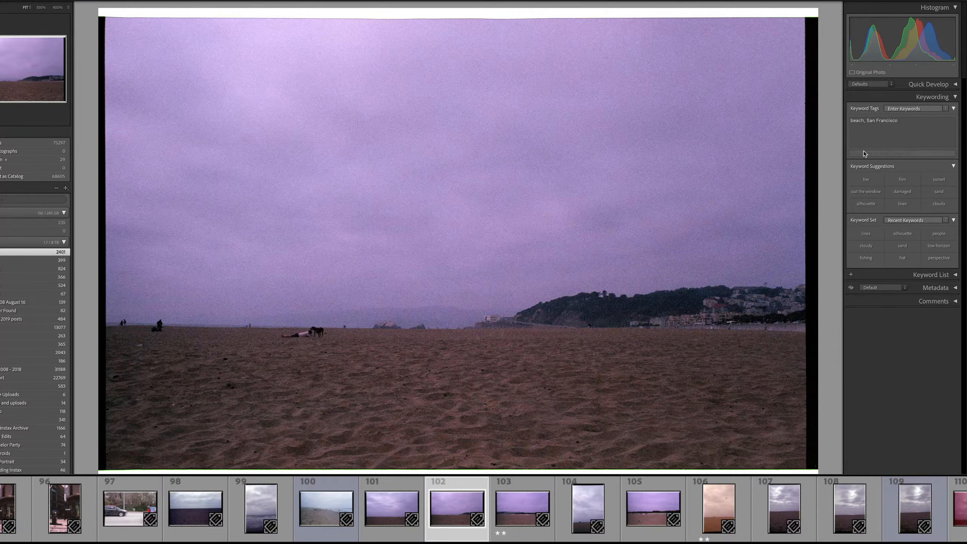
click(893, 131)
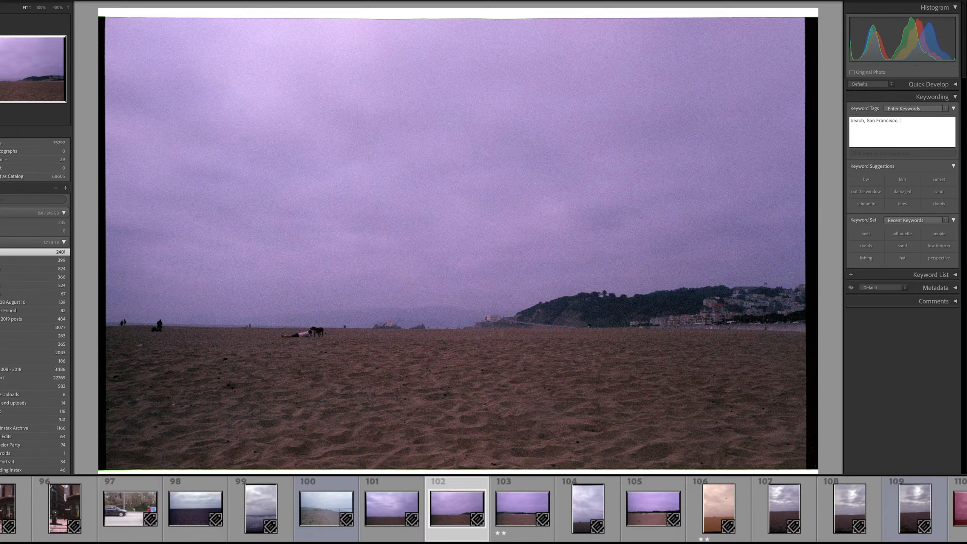
text(lan)
key(Down)
key(Return)
text(sna)
key(BackSpace)
key(BackSpace)
text(and,)
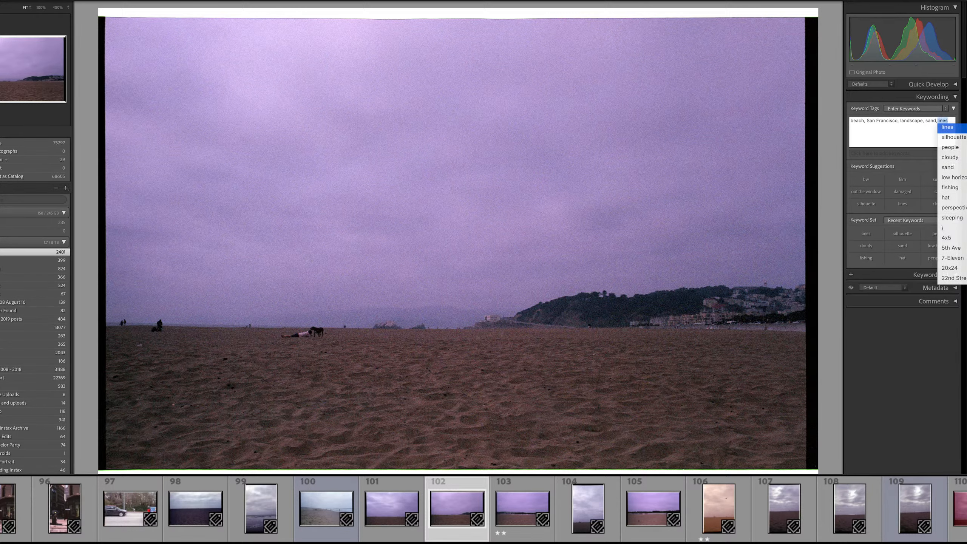
- Add dog, low horizon, cloudy and mountain to photo 102's keywords and apply them
text( dog, )
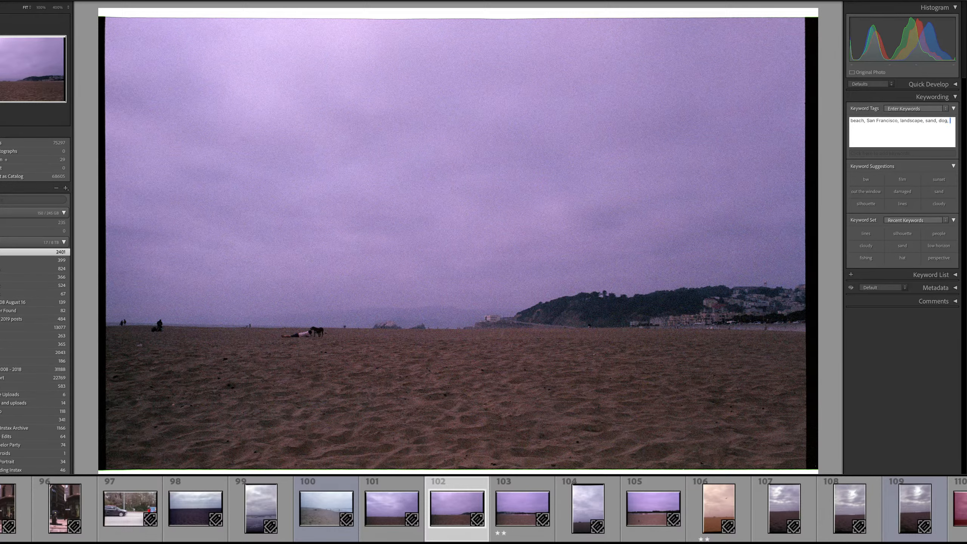
text(low horizon, cloudy, mo)
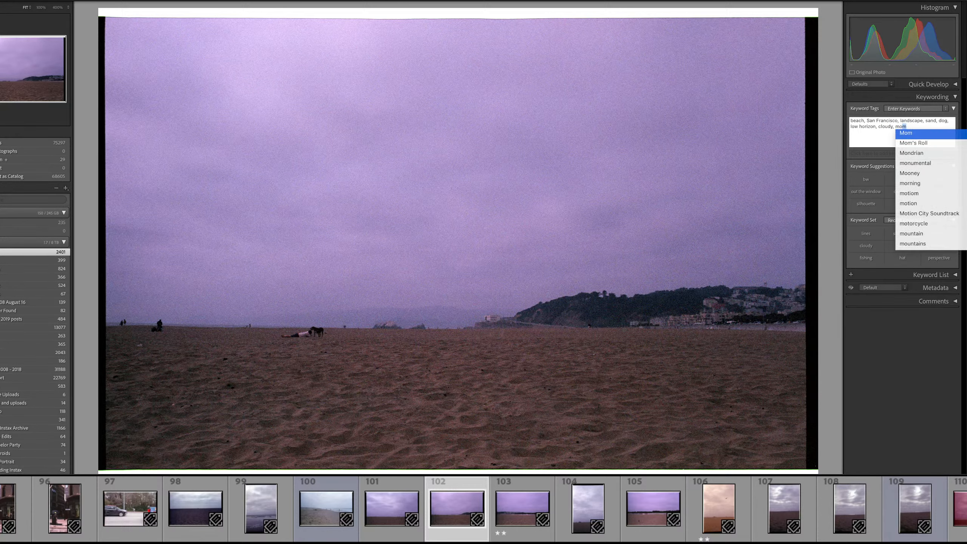
text(un)
key(Return)
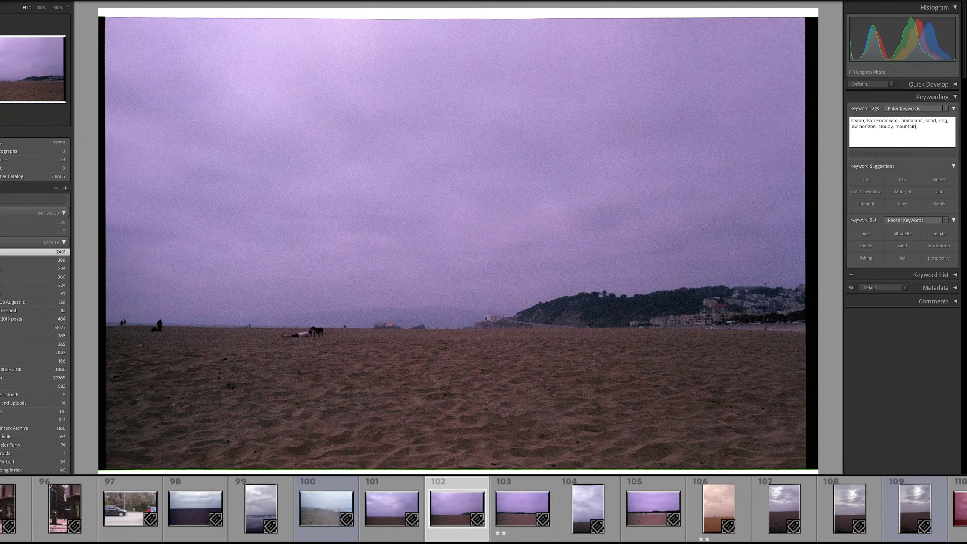
key(Return)
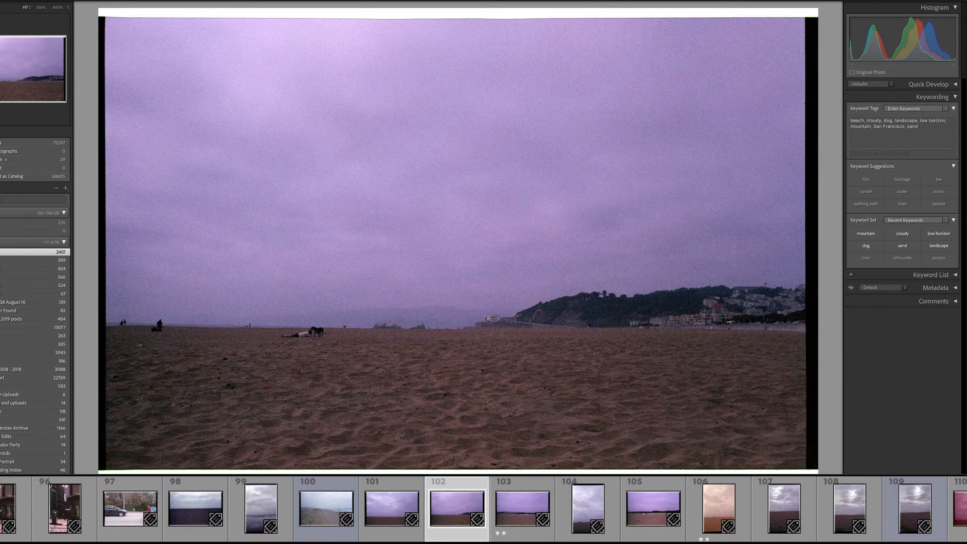
- Flip back and forth between photo 102 and its neighbours to compare how the beach views line up
key(Left)
key(Right)
key(Right)
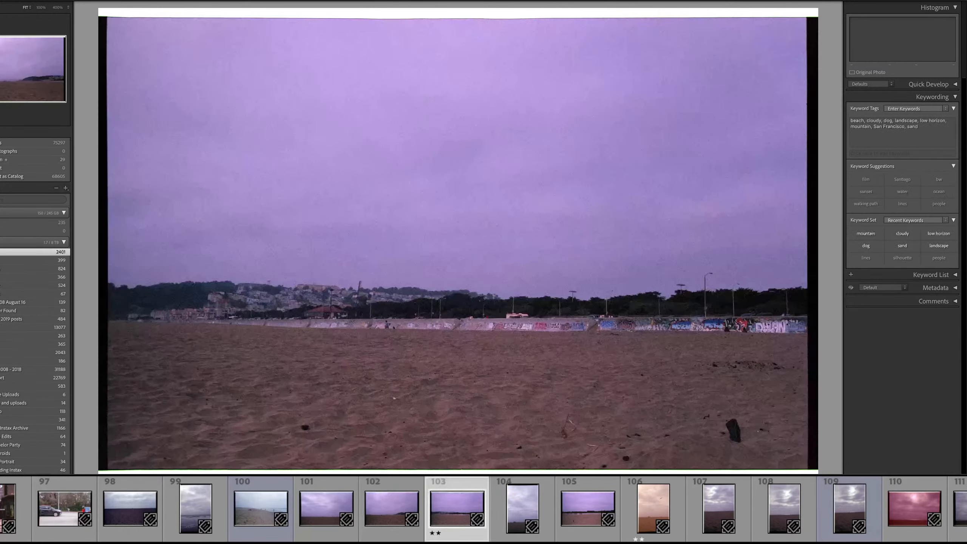
key(Left)
key(Right)
key(Right)
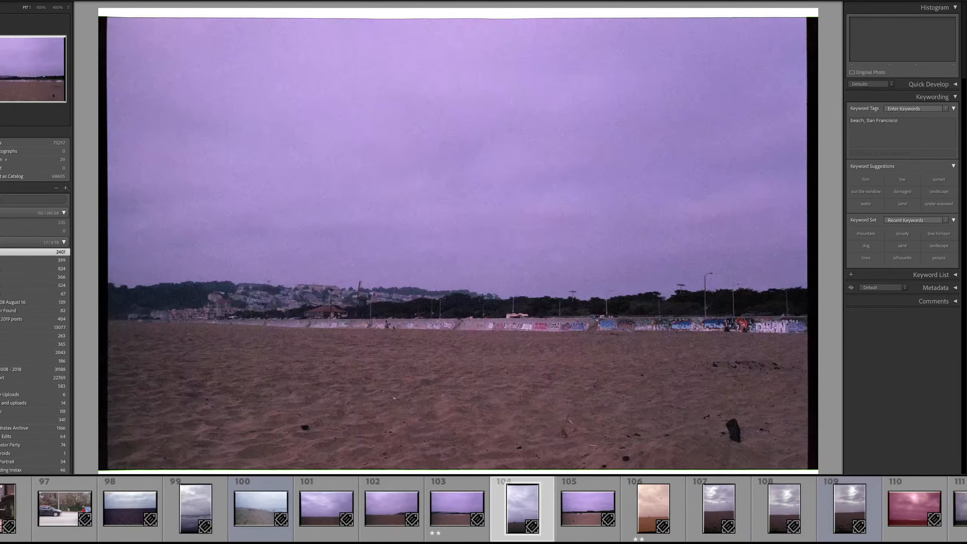
key(Left)
key(Left)
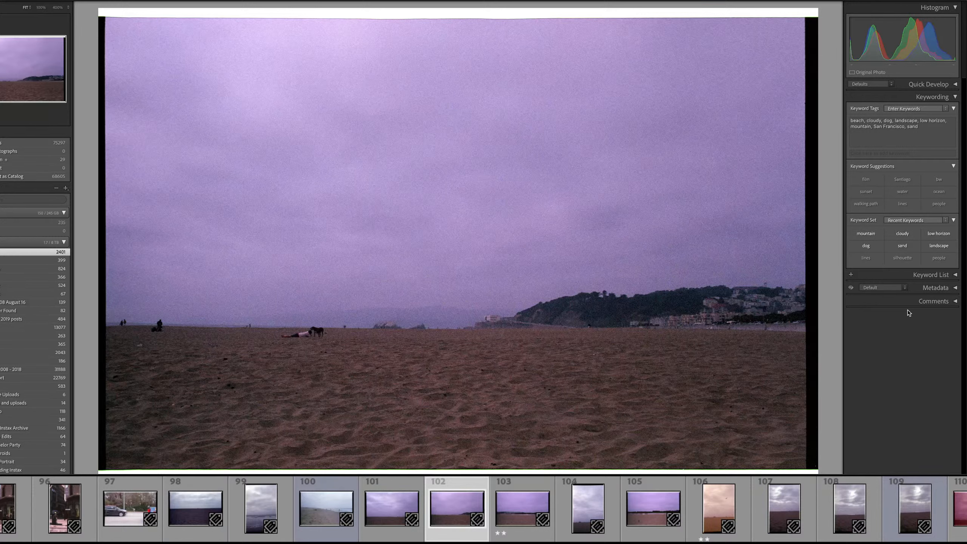
- Merge photos 102 and 103 into a spherical panorama with Boundary Warp set to 100
right_click(513, 511)
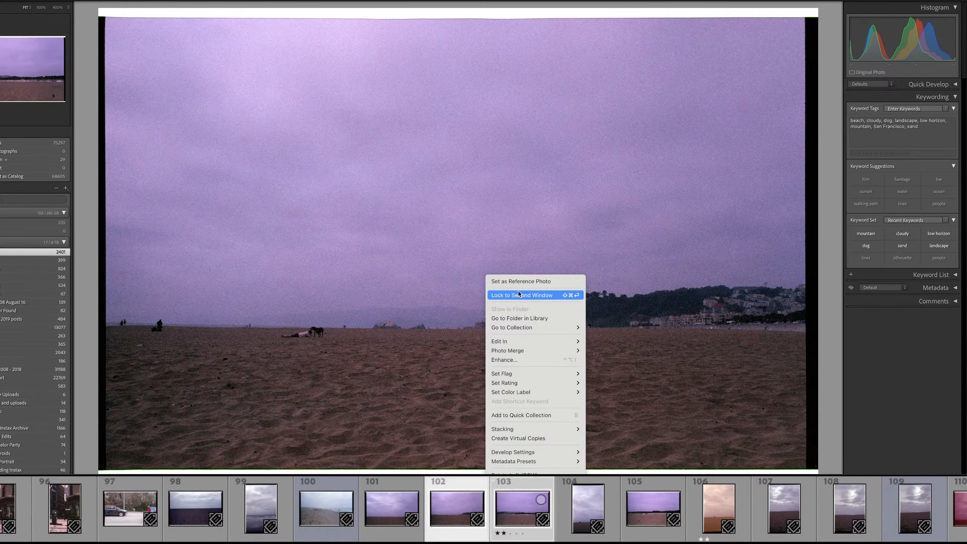
mouse_move(546, 354)
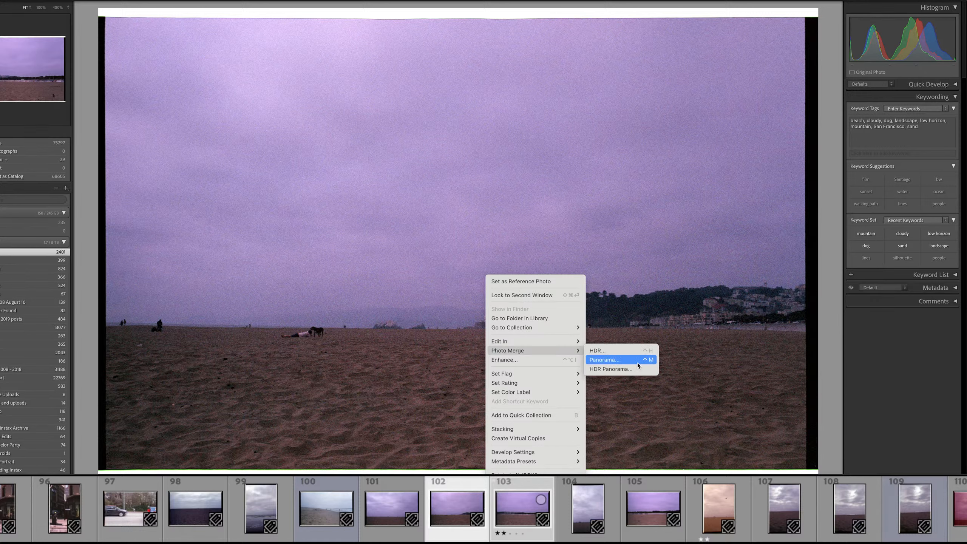
click(637, 363)
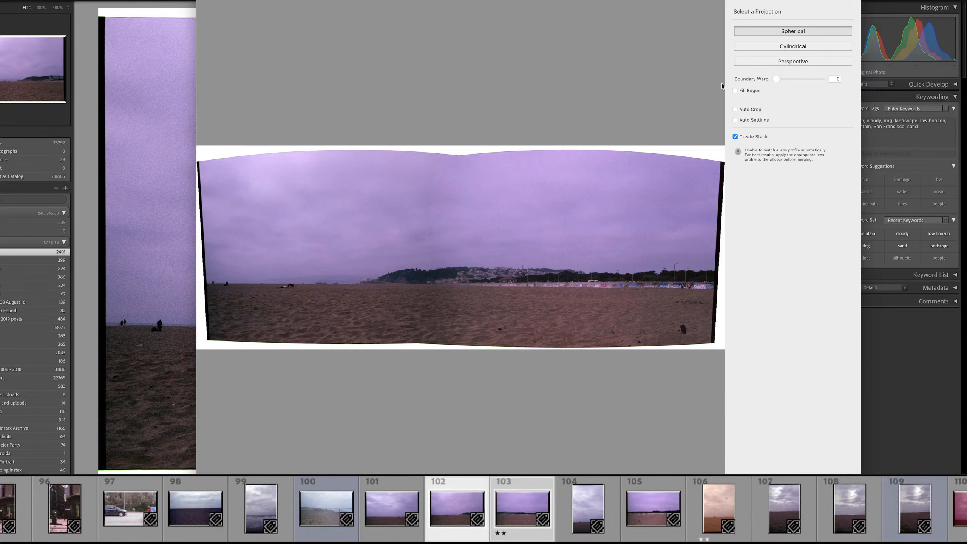
drag(777, 79, 876, 82)
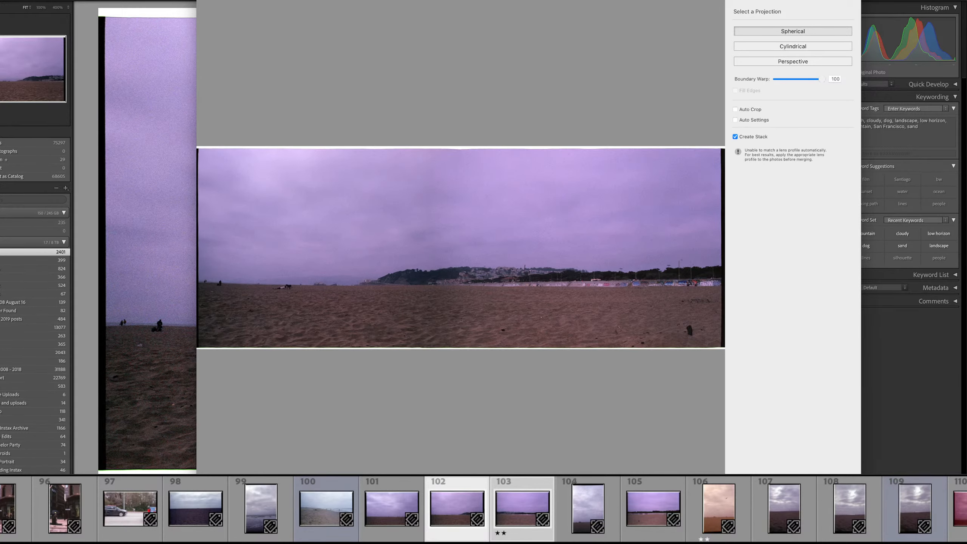
key(Return)
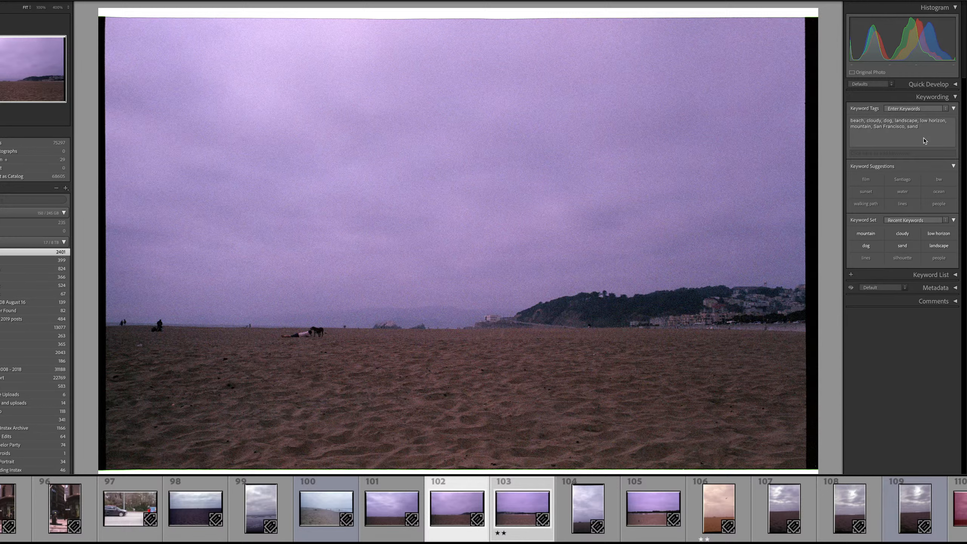
- Add panorama to photo 102's keywords and copy its complete keyword list
click(933, 131)
text(,)
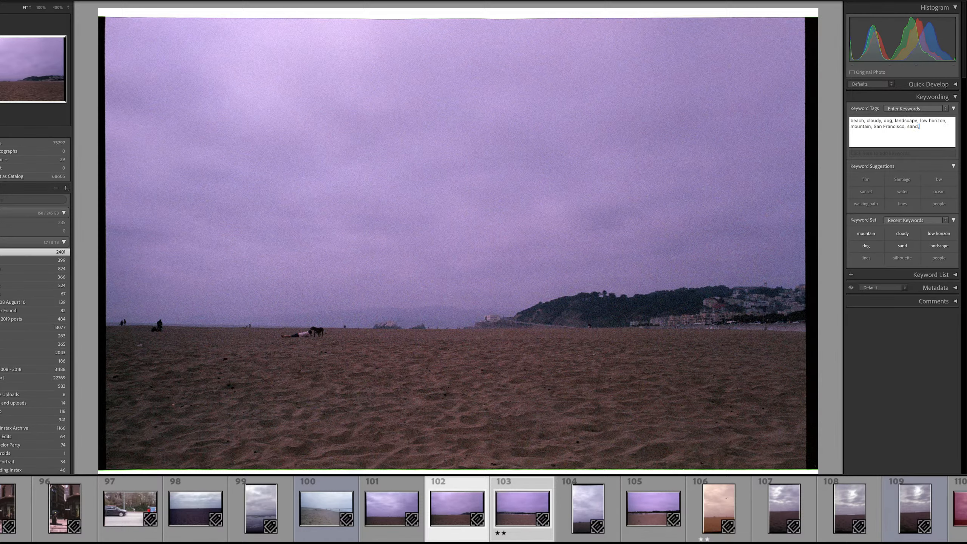
text( panorama)
key(Return)
key(super+c)
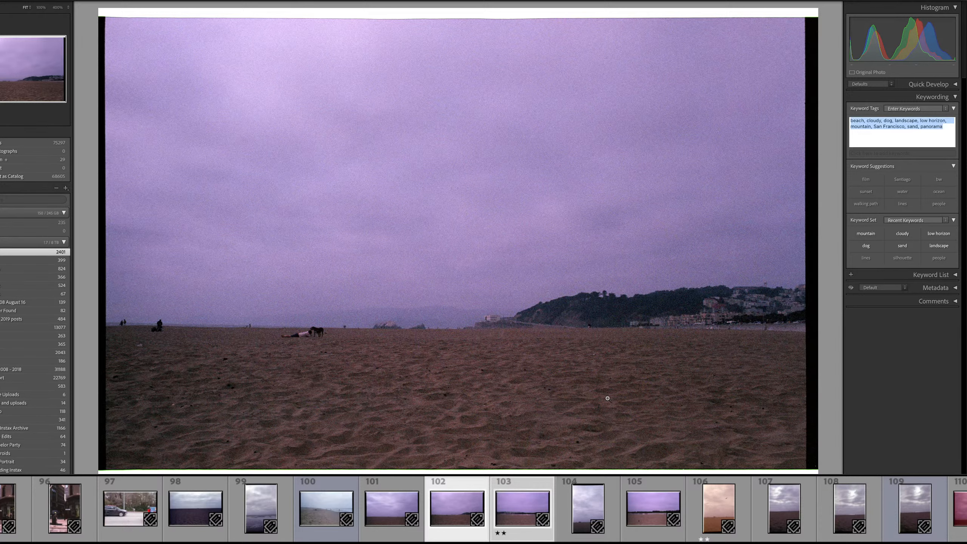
- Replace photo 103's keywords with the copied list: beach, cloudy, dog, landscape, low horizon, mountain, San Francisco, sand, panorama
click(513, 498)
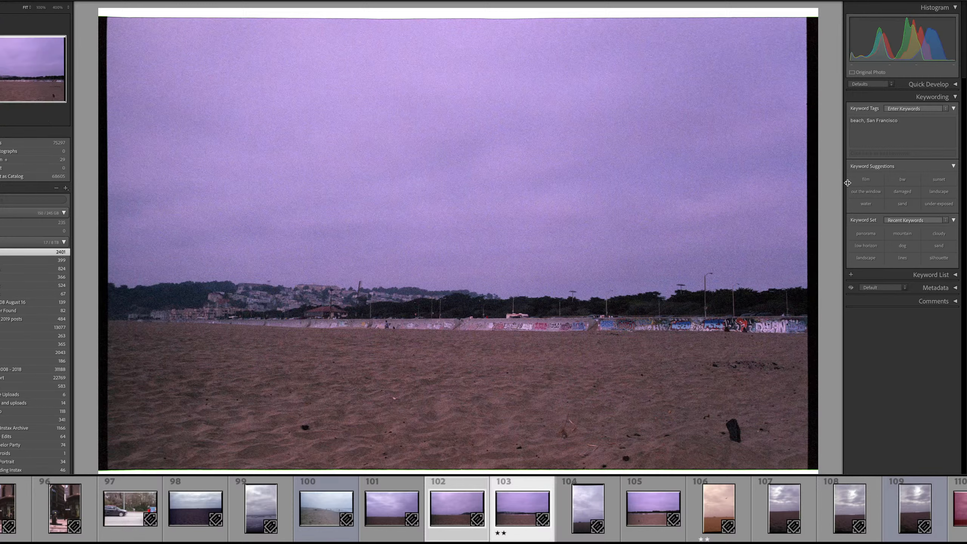
click(904, 125)
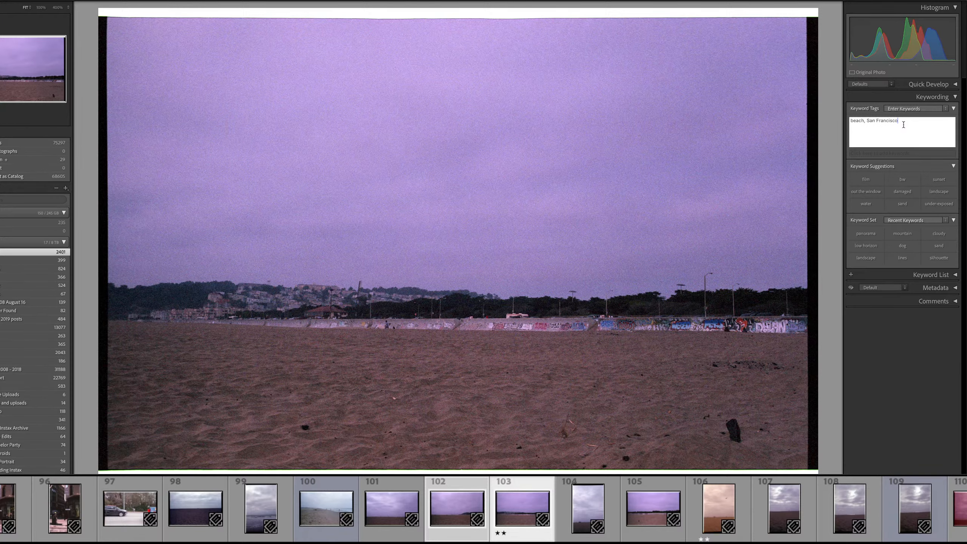
key(super+a)
key(super+v)
text(San)
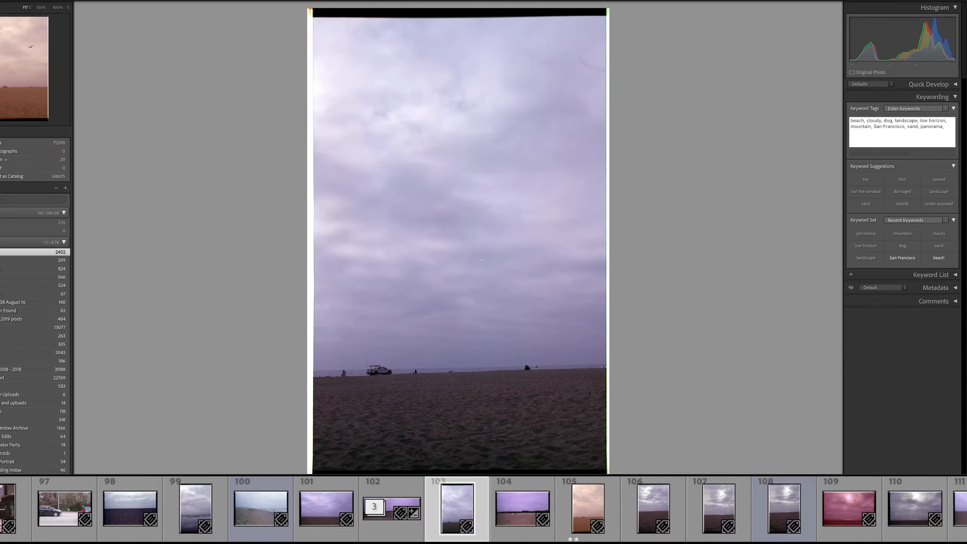
- Review the merged panorama and photos 100 and 101, and add pickup truck to the keywords of upright photo 103
click(384, 509)
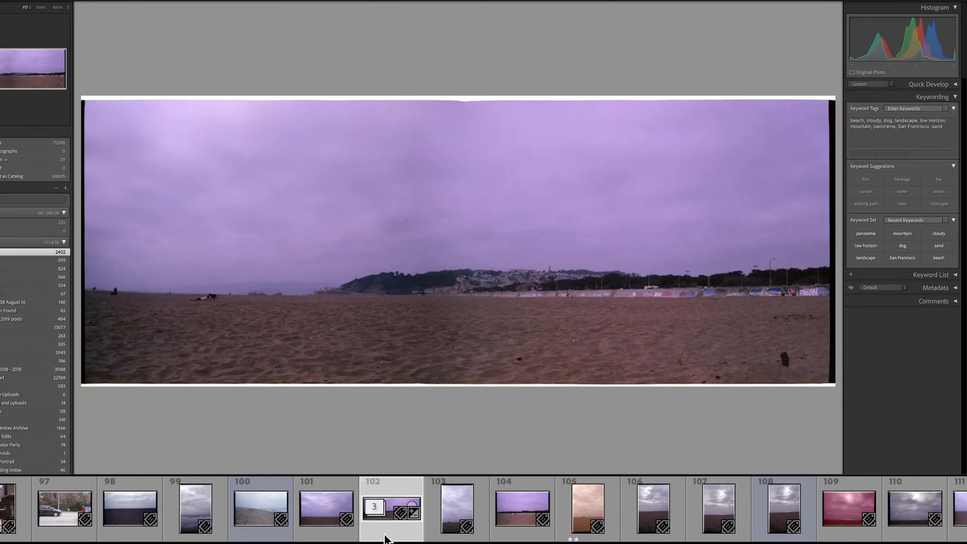
click(311, 537)
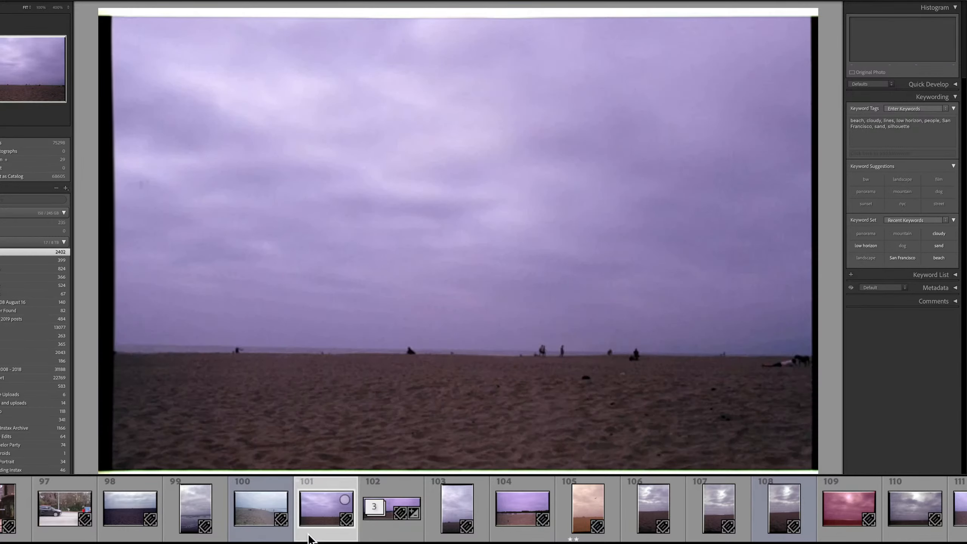
click(239, 525)
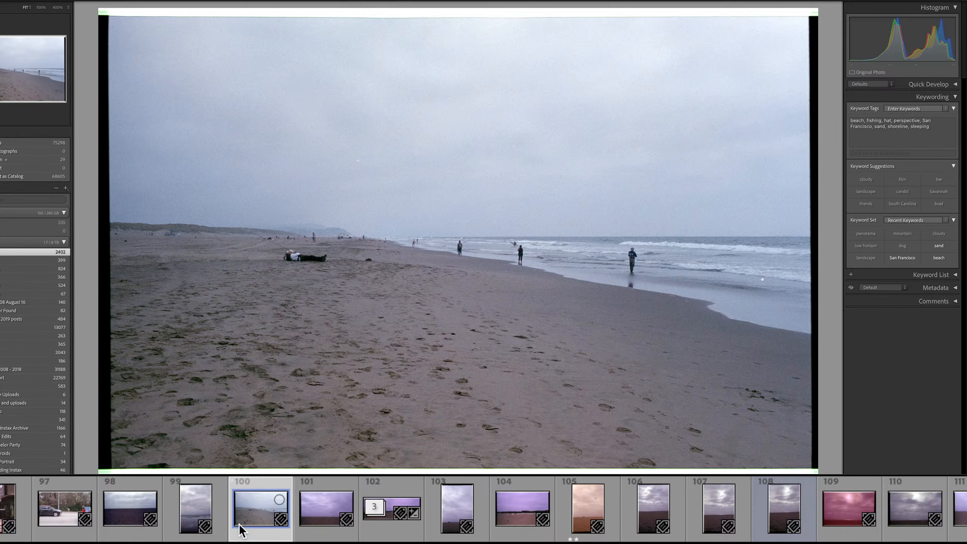
click(342, 528)
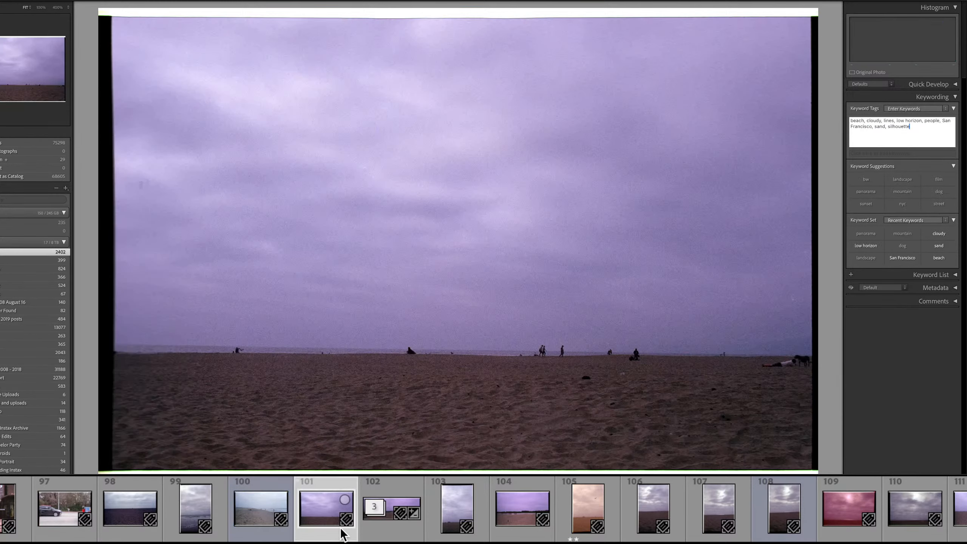
click(419, 527)
click(453, 509)
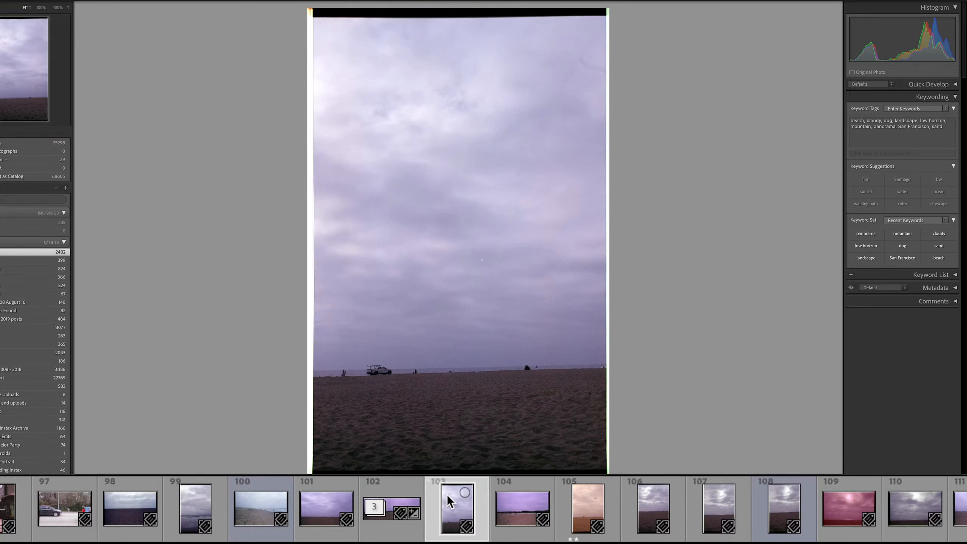
click(951, 139)
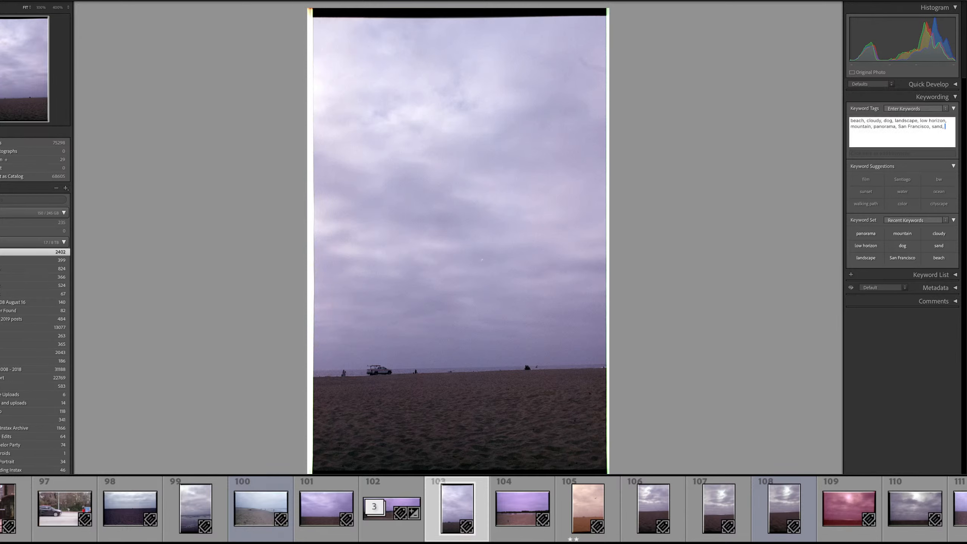
text(pickup truck,)
key(Return)
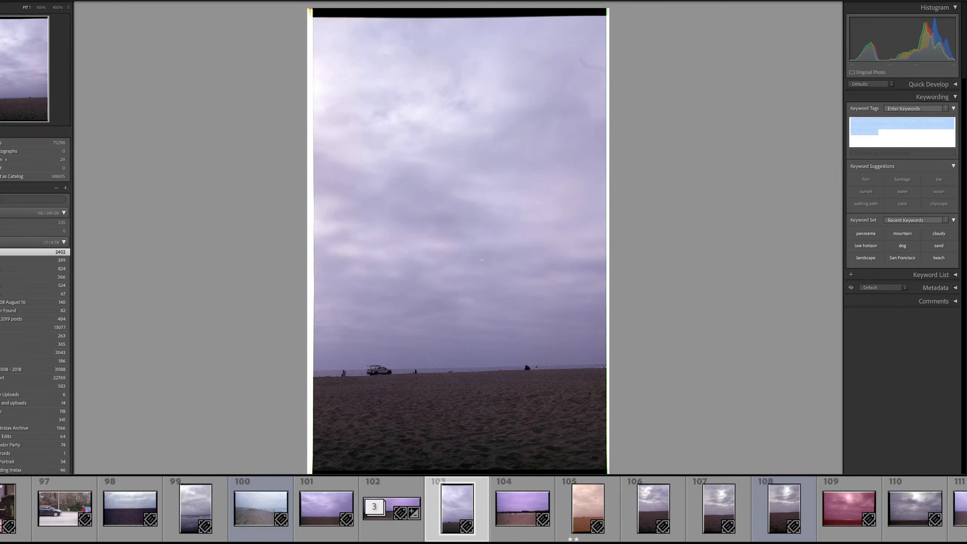
- Compare photos 103 and 104, and expand the panorama stack at photo 102 to show its source photos
key(Right)
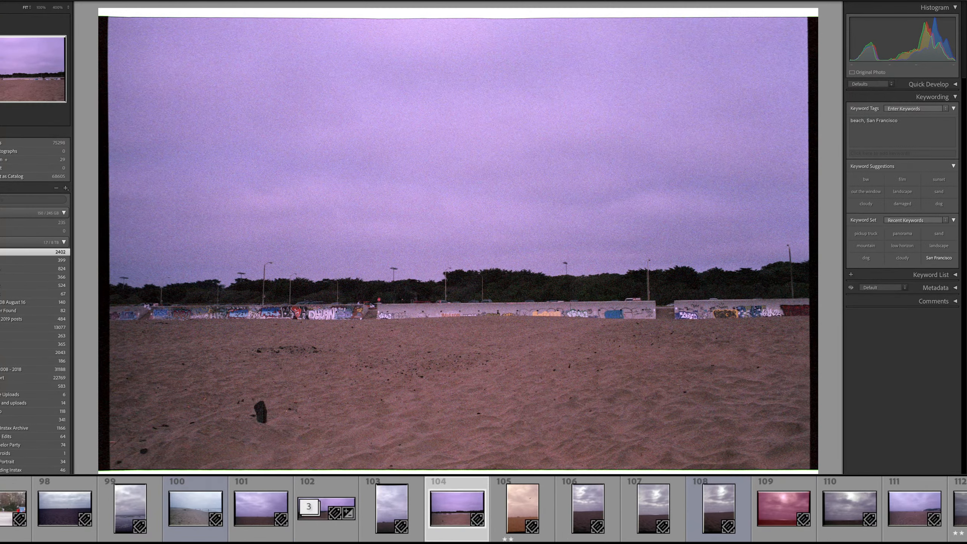
key(Right)
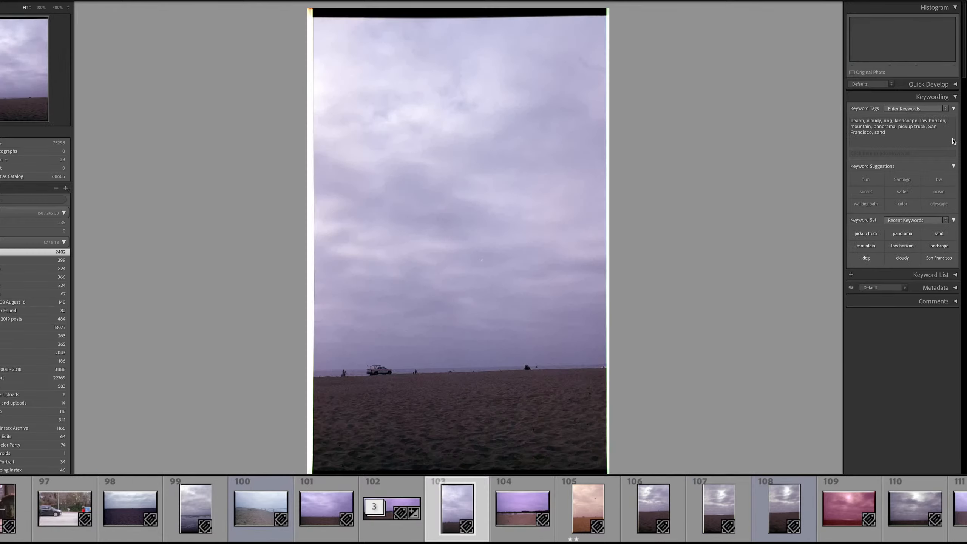
key(Left)
key(Left)
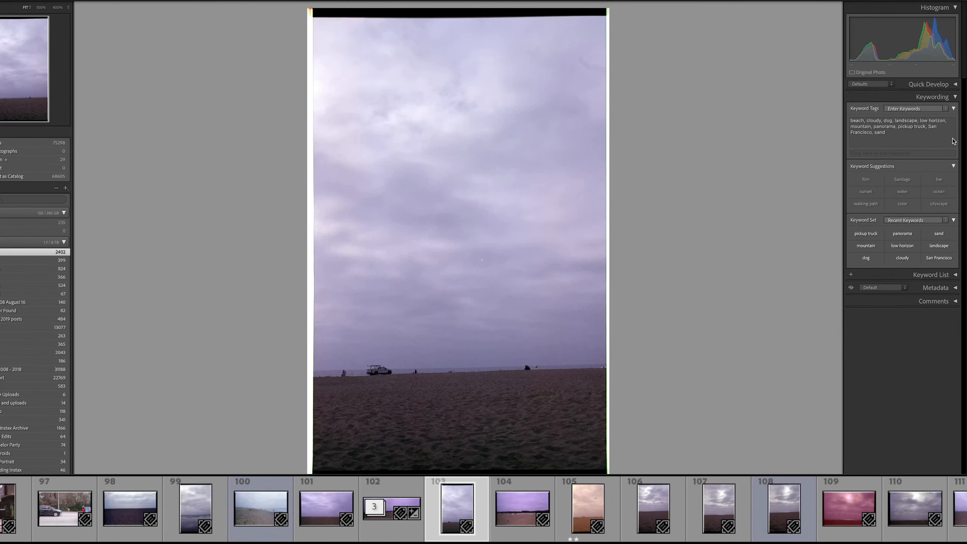
key(Right)
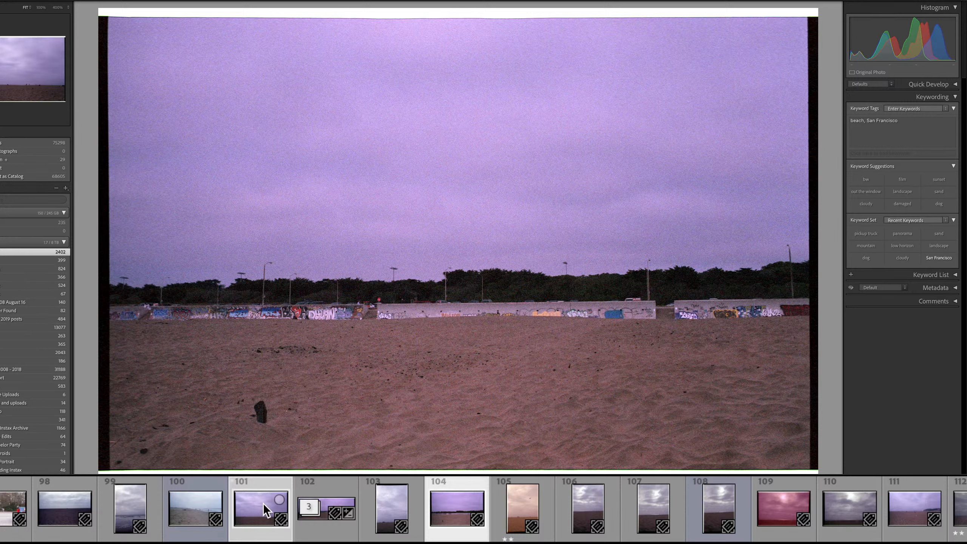
click(308, 507)
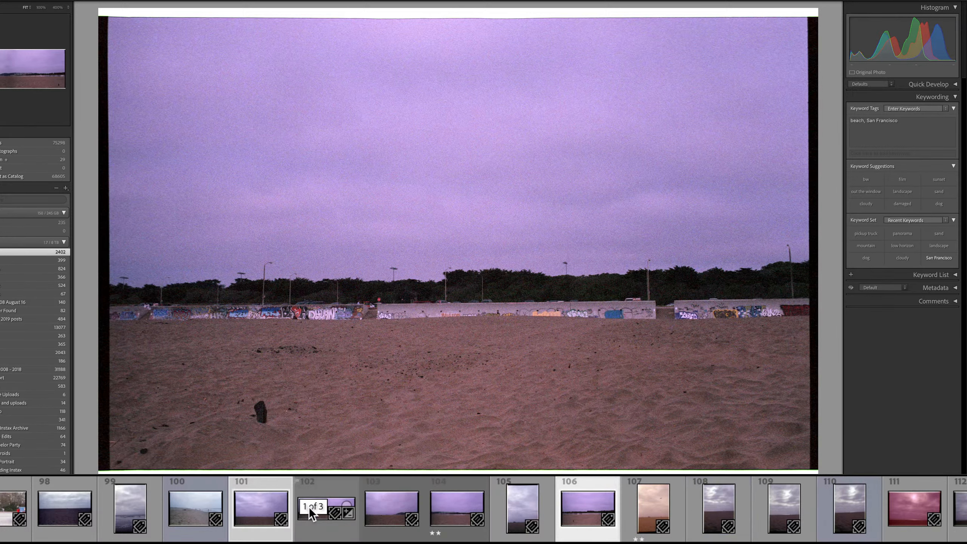
- Try to merge photos 103, 104 and 106 into one panorama
click(379, 513)
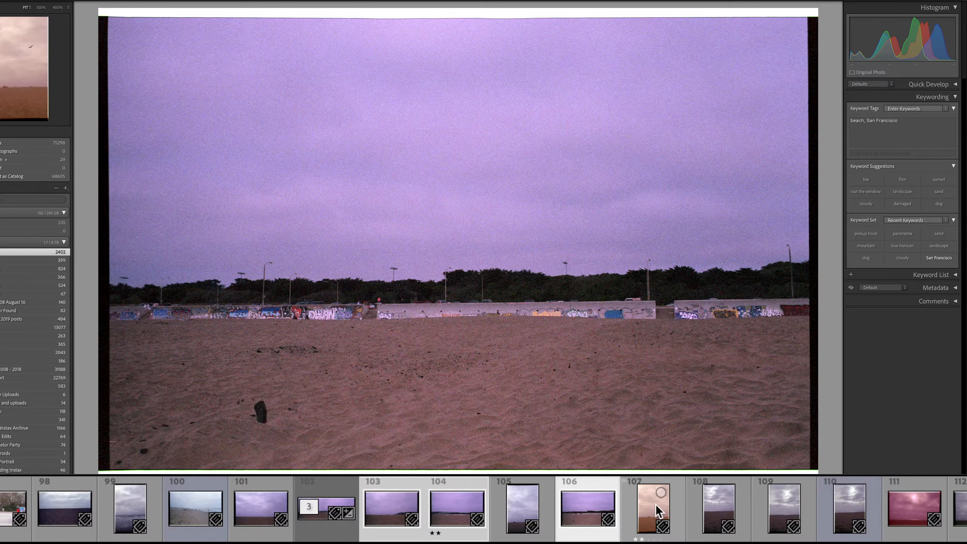
right_click(587, 507)
mouse_move(606, 351)
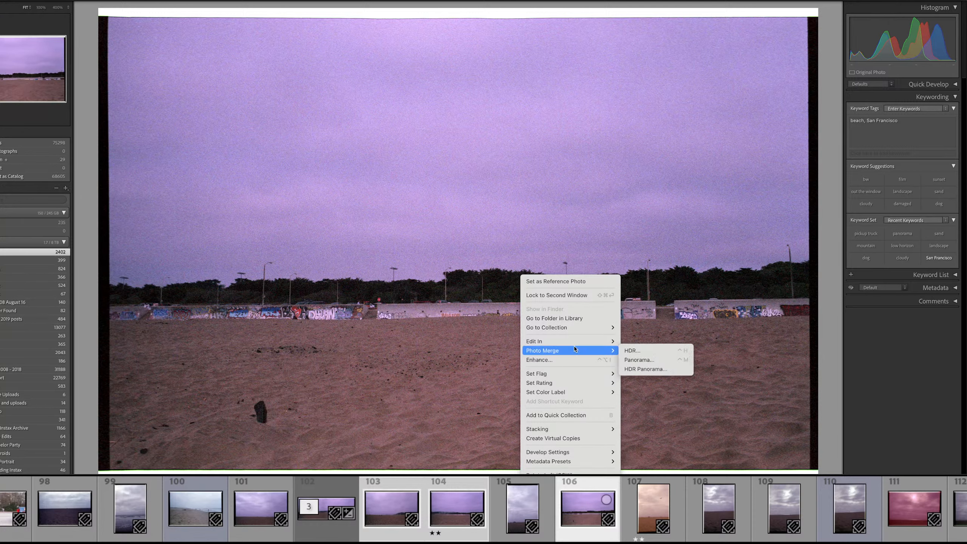
click(637, 368)
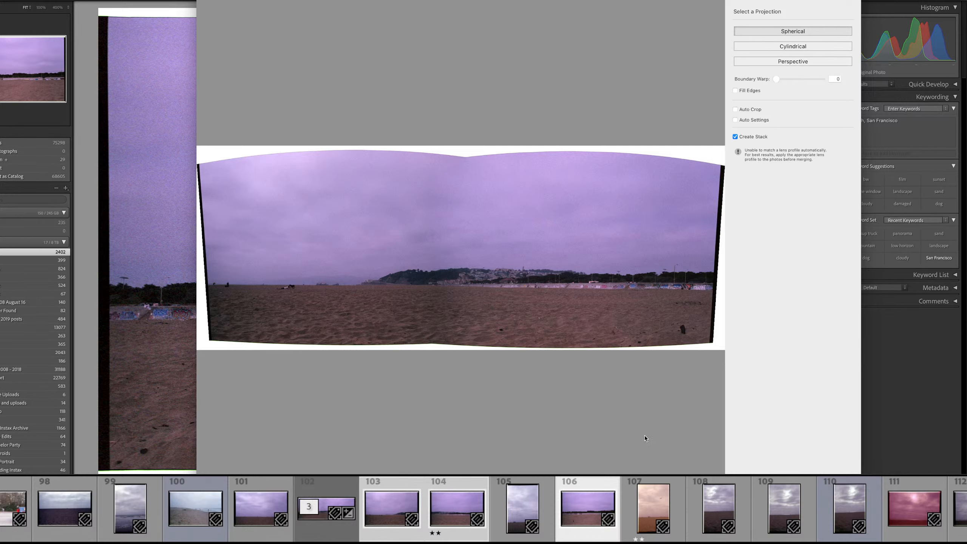
key(Escape)
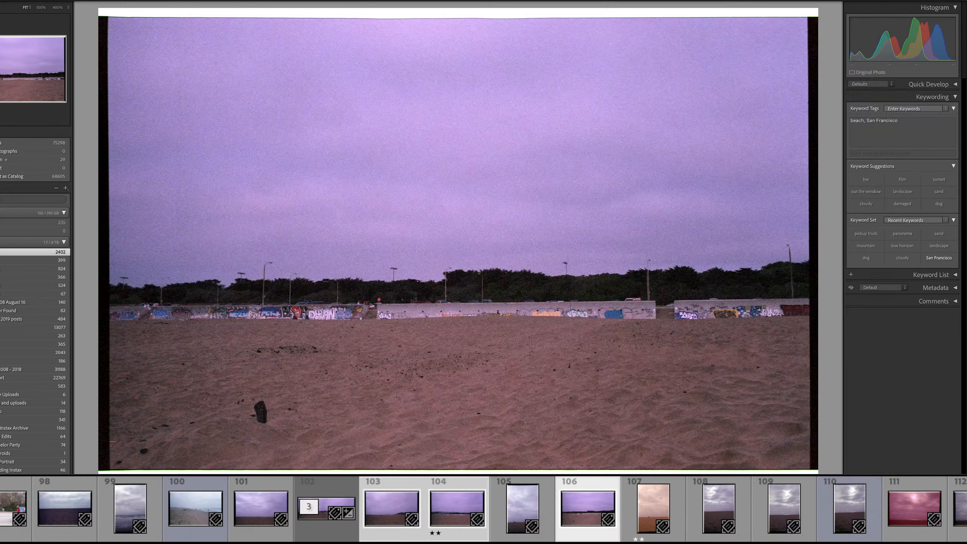
- Add graffiti, wall art, sand and trees to photo 106's keywords and apply them
click(545, 515)
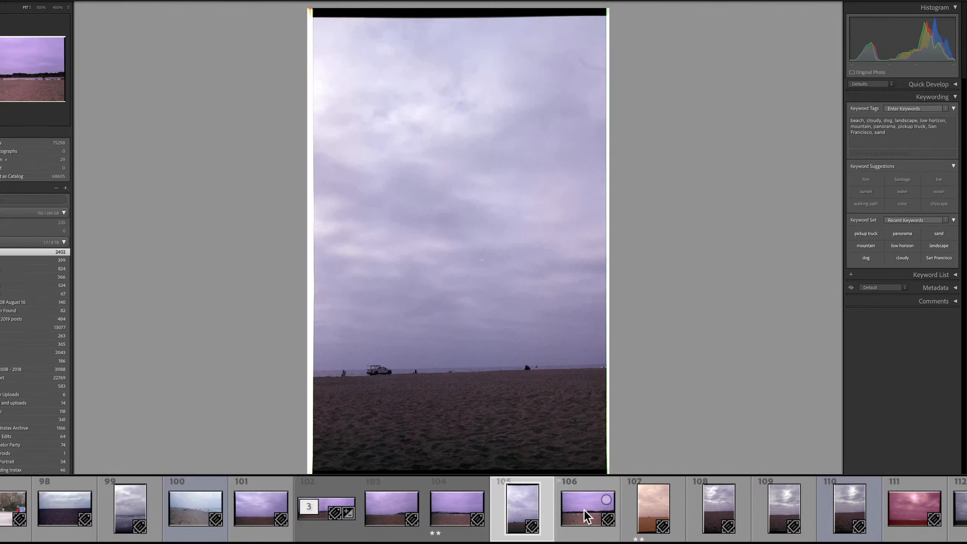
click(584, 510)
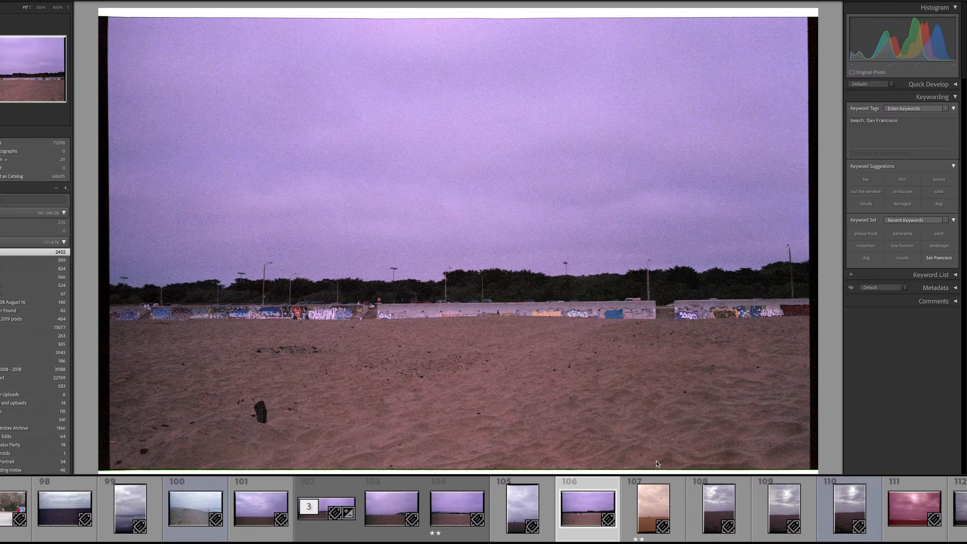
click(953, 141)
text(, gr)
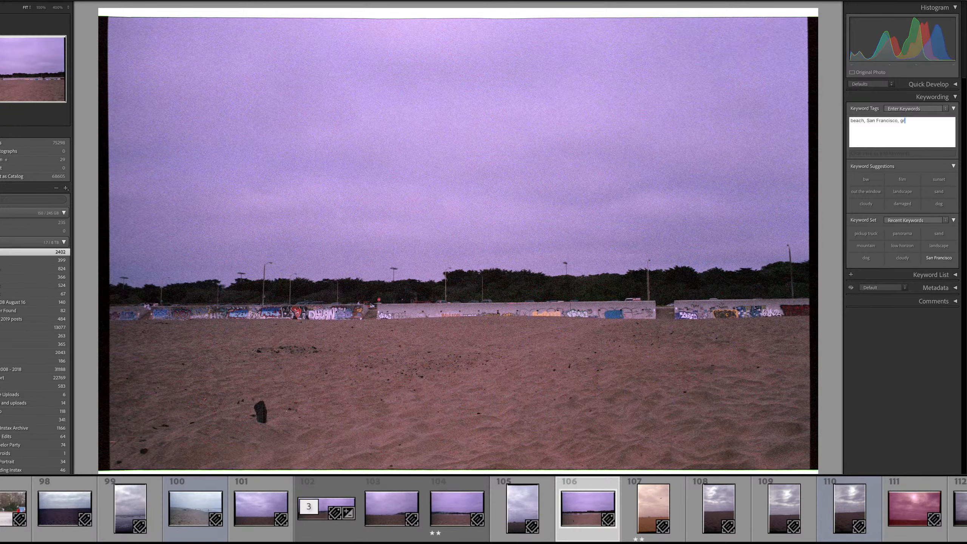
text(affiti, wall art,)
key(BackSpace)
key(BackSpace)
key(BackSpace)
key(BackSpace)
key(BackSpace)
text(art, sand, rrerees,)
key(Return)
- Check photos 107 and 108, and copy the complete keyword list of photo 105
key(Right)
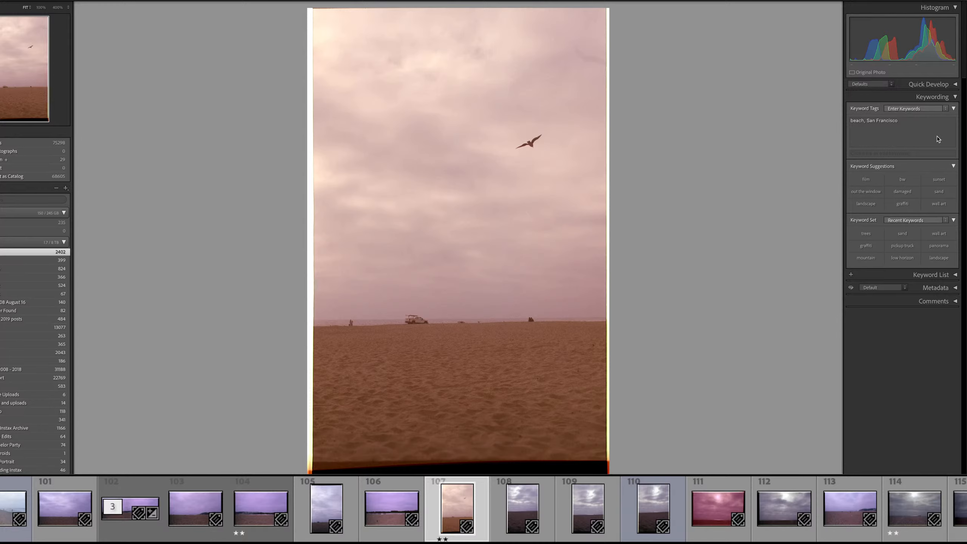
key(Right)
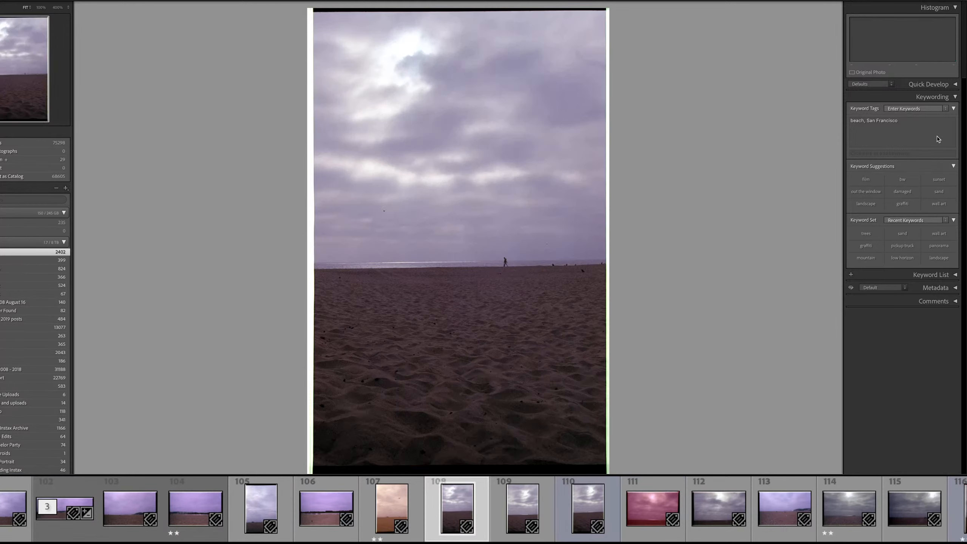
key(Left)
key(Left)
key(Left)
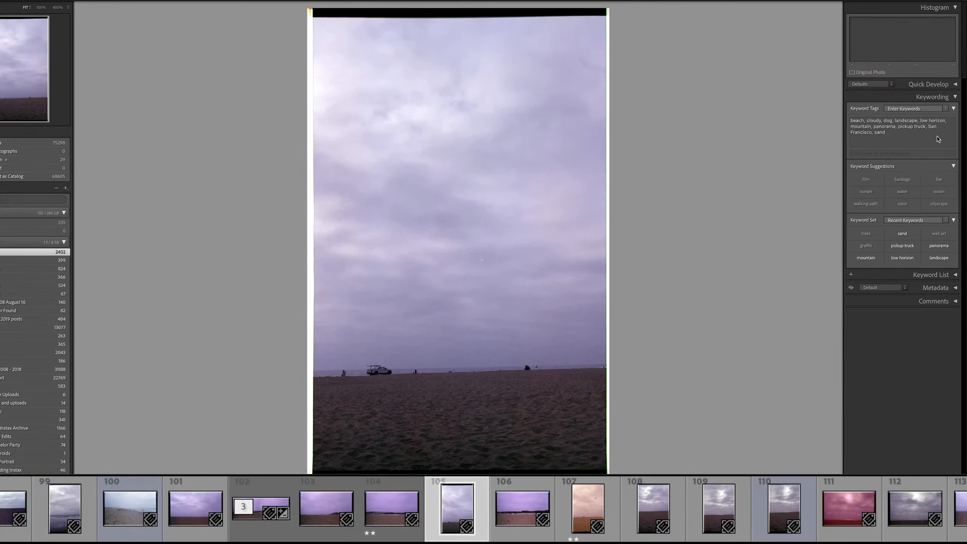
click(932, 142)
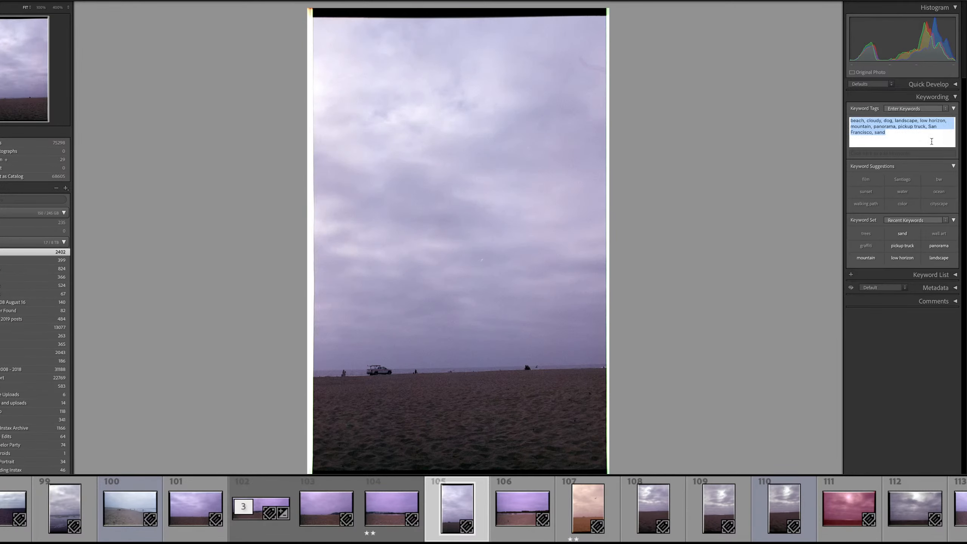
key(Return)
- Paste the copied keyword list after San Francisco in photo 107's keywords
key(Right)
key(Right)
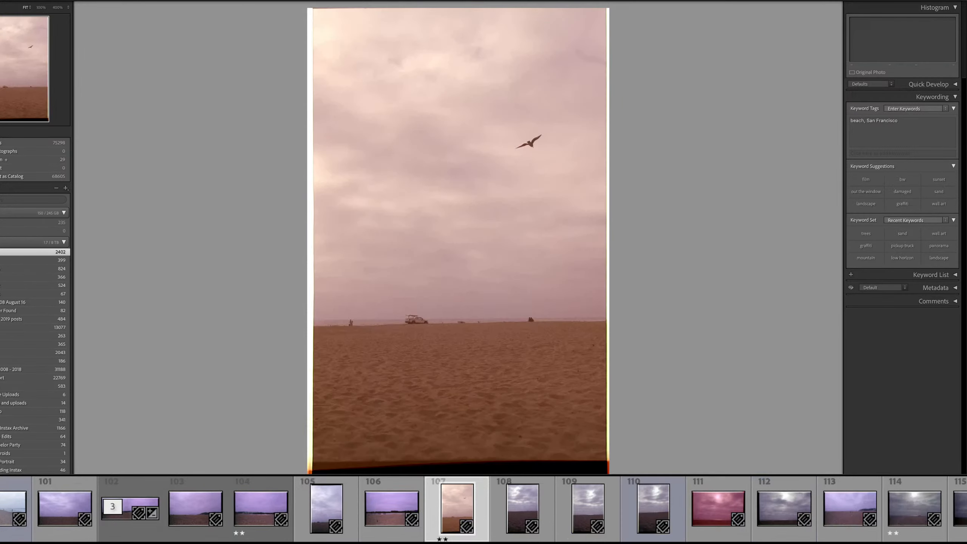
click(914, 126)
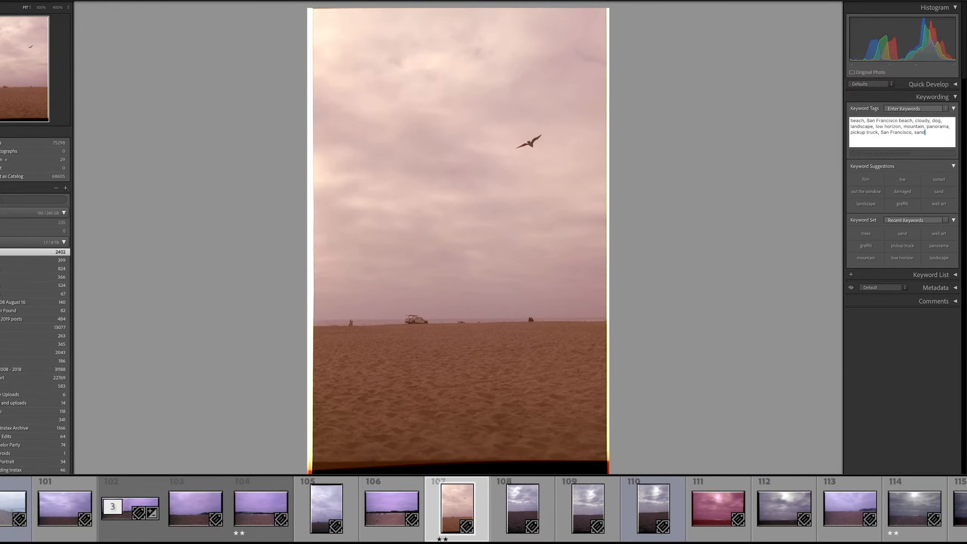